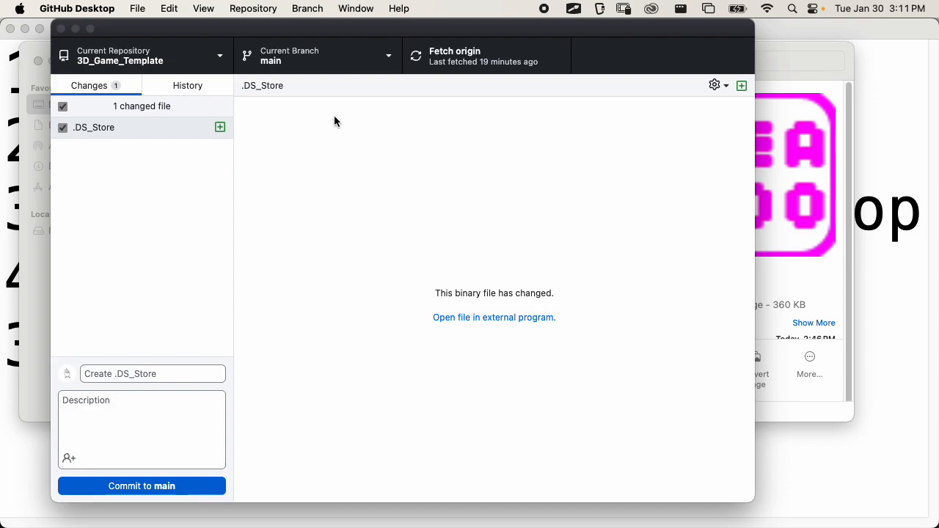
# View the 3D_Game_Template repository's page on GitHub, and return to GitHub Desktop
pyautogui.click(271, 14)
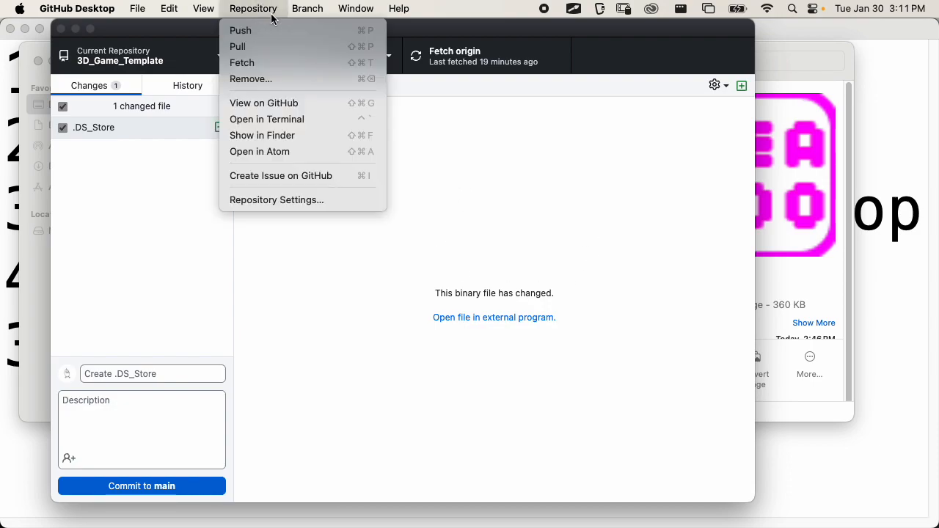
pyautogui.click(272, 103)
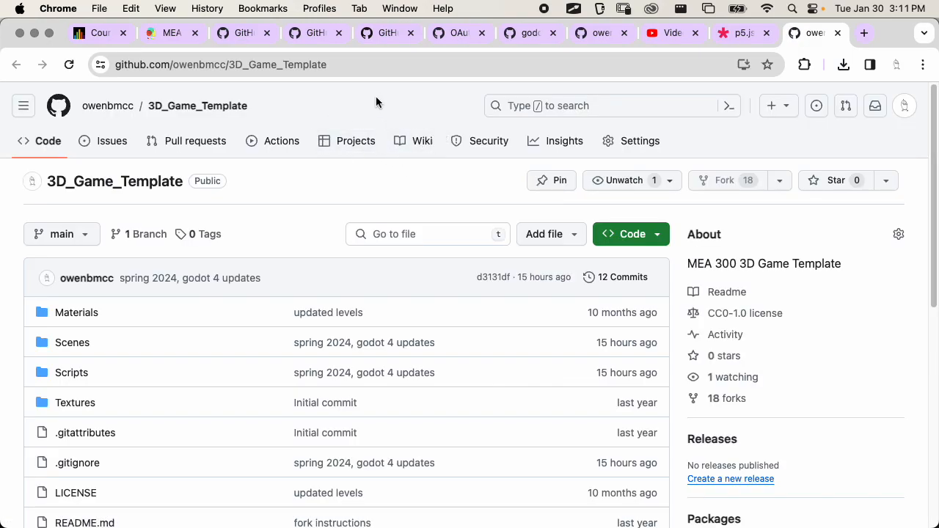
pyautogui.press('super+Tab')
# Check the primary remote repository URL in the repository settings, and close the settings without changes
pyautogui.click(246, 9)
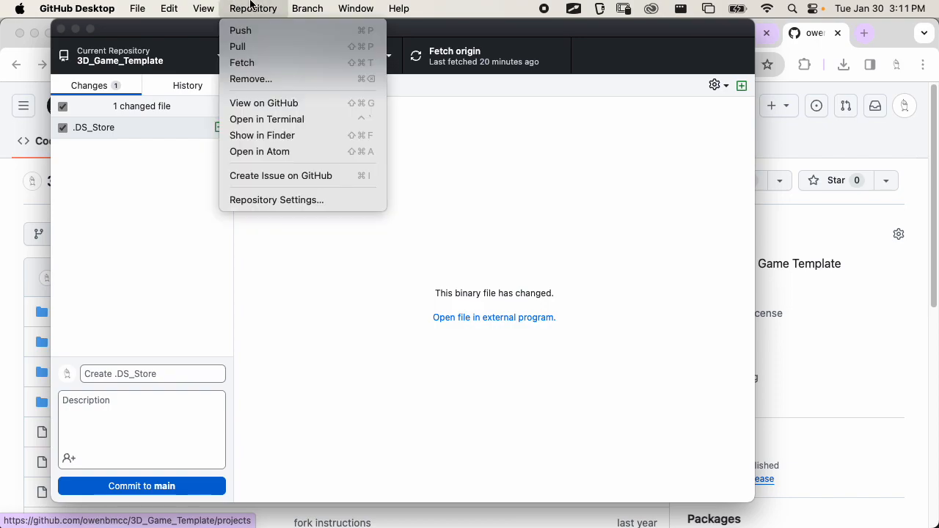
pyautogui.click(282, 199)
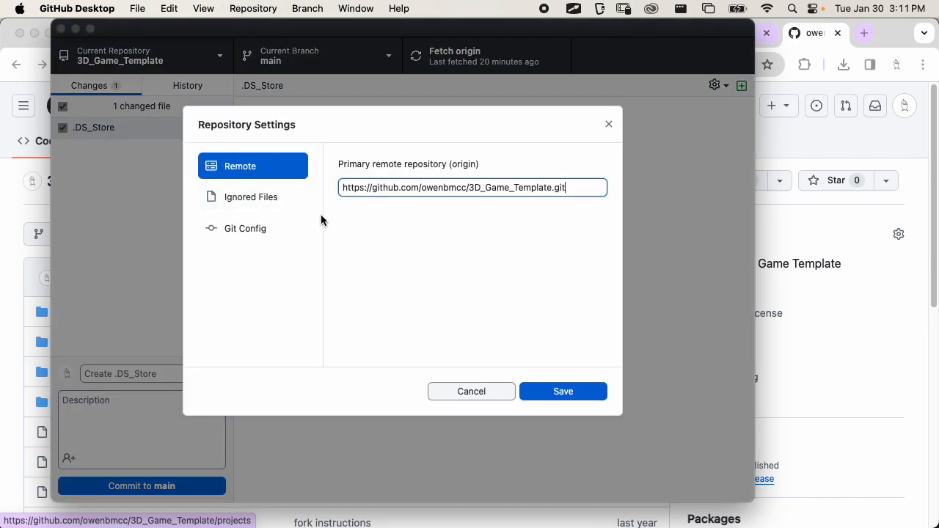
pyautogui.moveTo(372, 187); pyautogui.dragTo(541, 183)
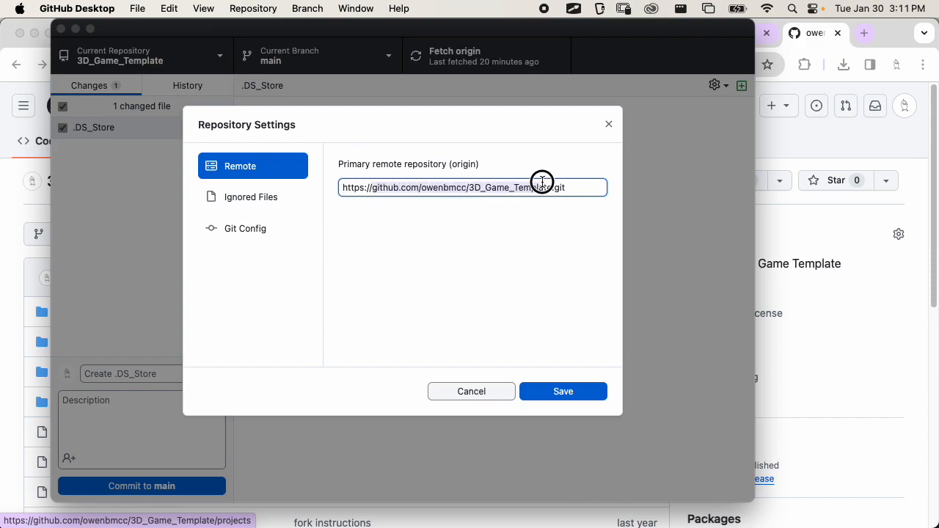
pyautogui.click(474, 166)
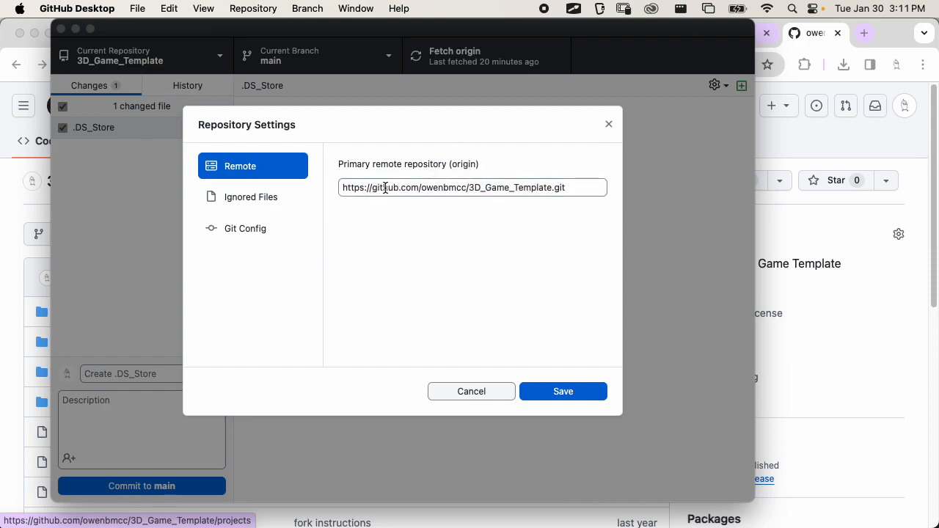
pyautogui.click(609, 124)
# Look for remote-related commands by searching the help for "remote" and reviewing the branch and repository commands
pyautogui.click(306, 8)
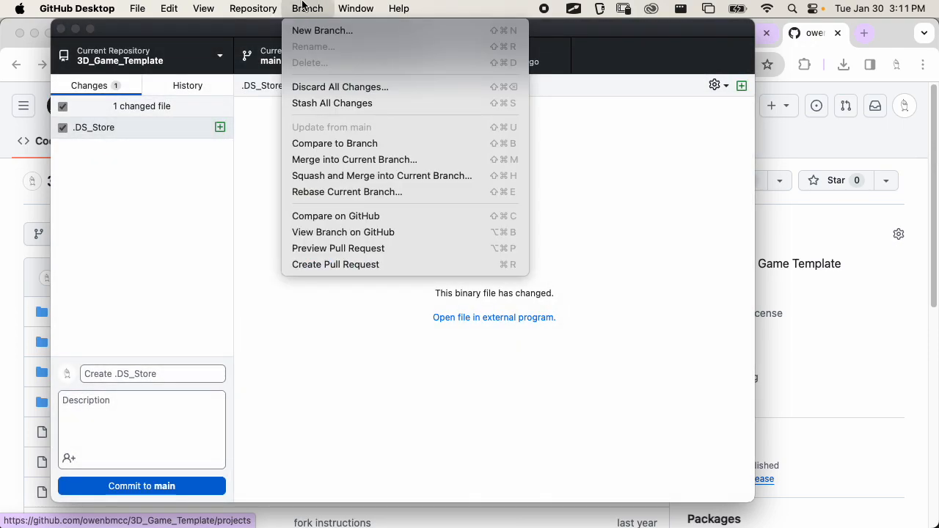
pyautogui.click(253, 8)
pyautogui.click(399, 8)
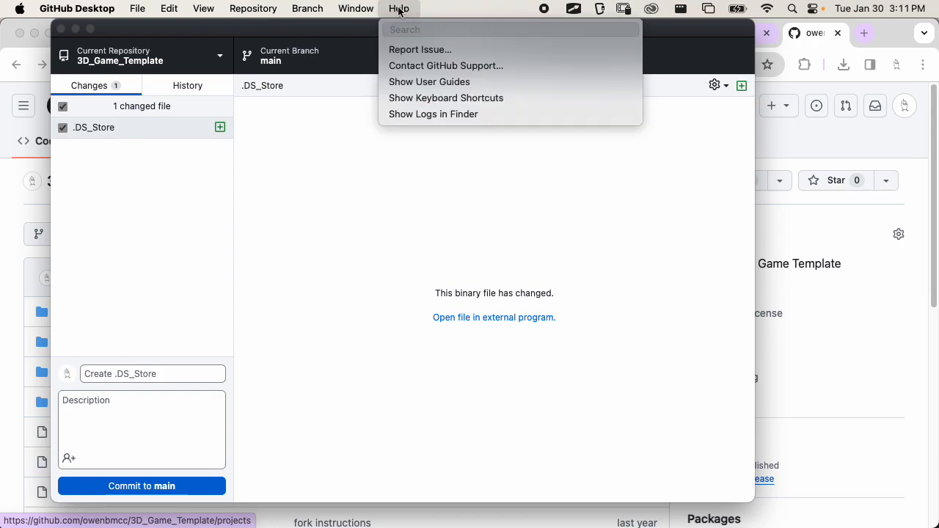
pyautogui.write('remote')
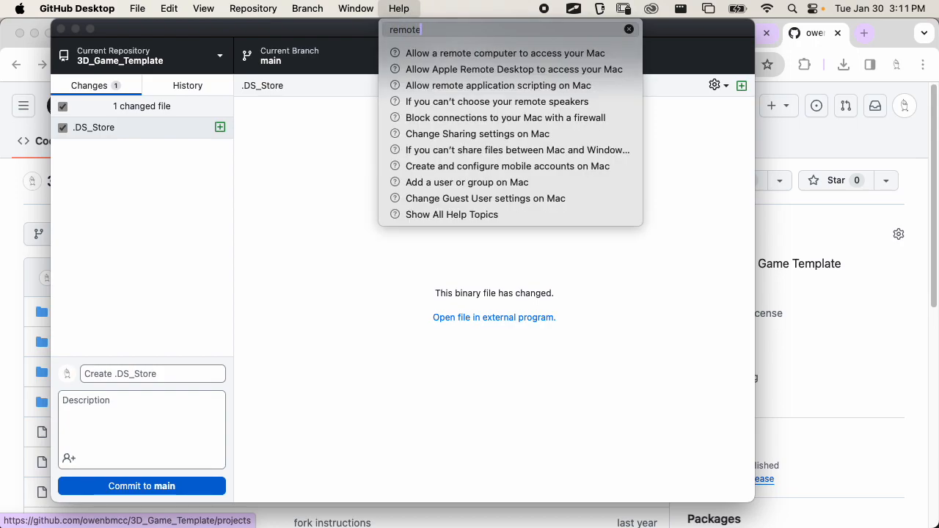
pyautogui.press('Escape')
pyautogui.press('Escape')
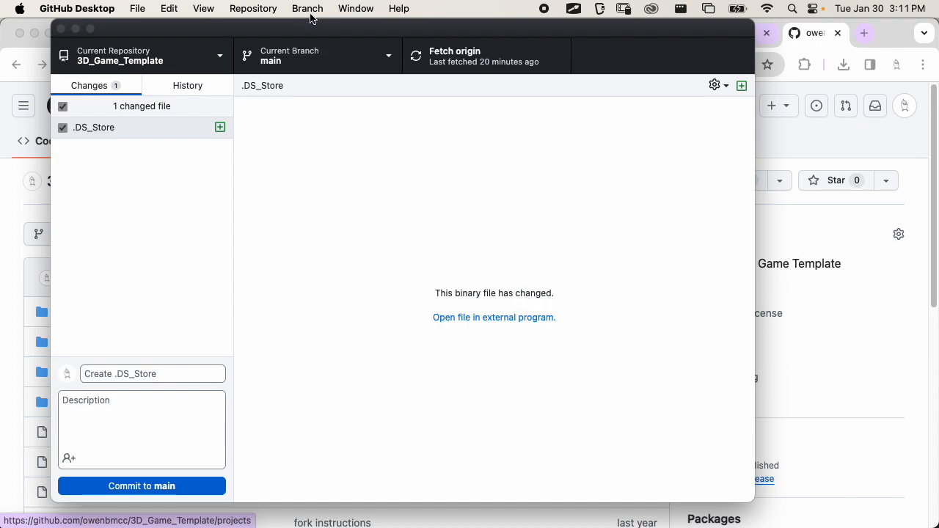
pyautogui.click(269, 9)
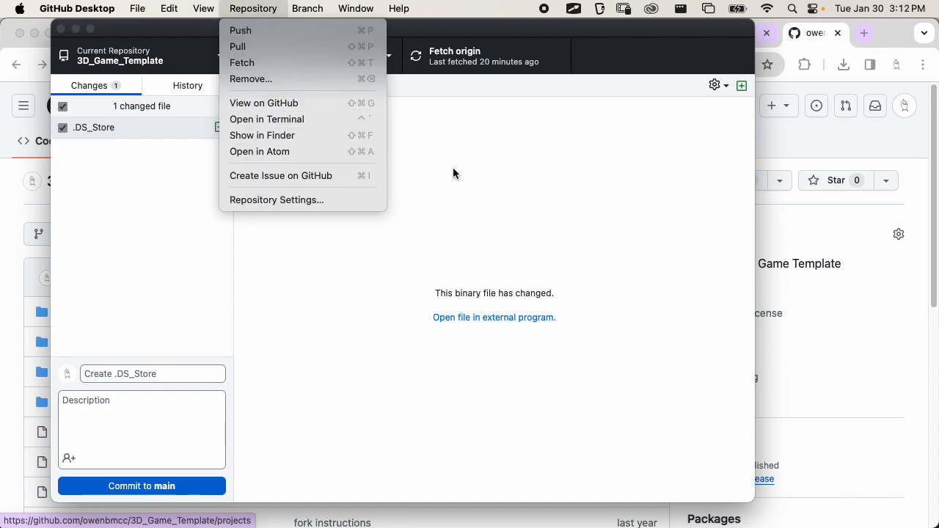
pyautogui.click(417, 163)
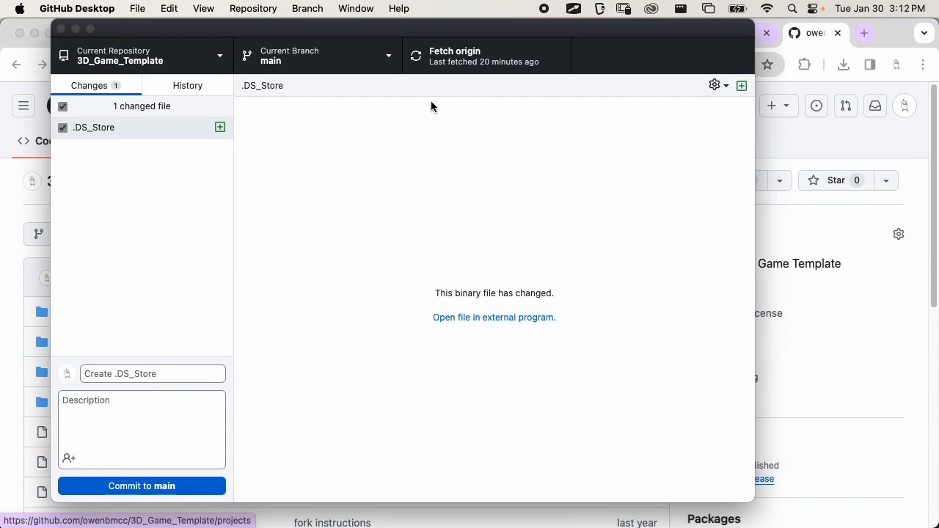
# Examine the list of branches in the current repository, and close the list
pyautogui.click(386, 62)
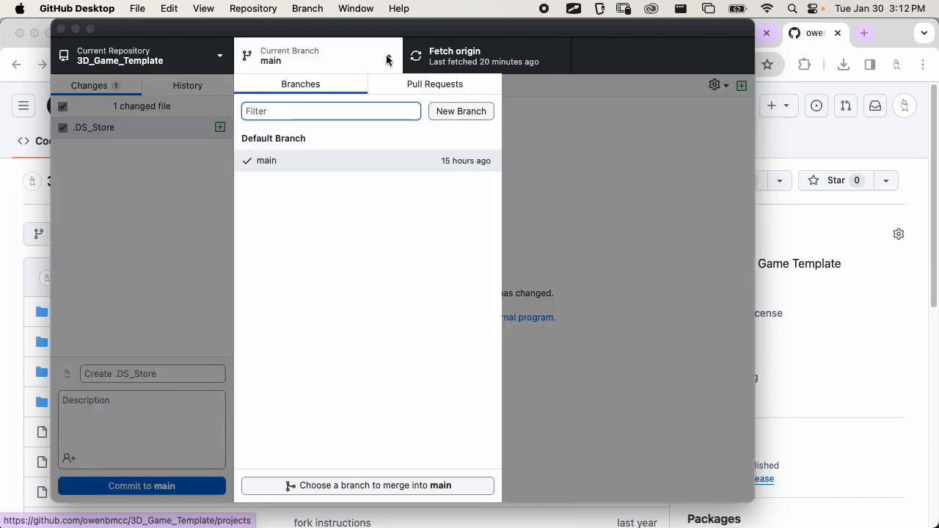
pyautogui.click(367, 62)
pyautogui.click(297, 65)
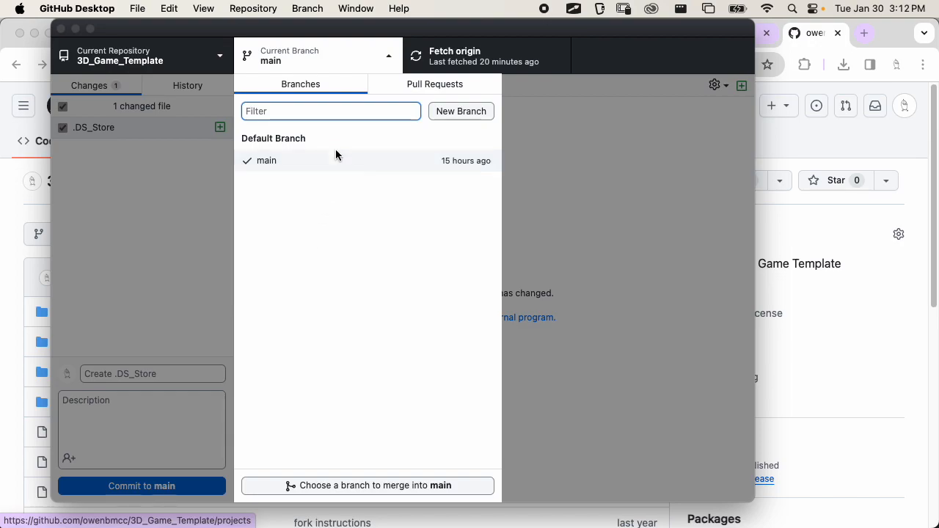
pyautogui.click(344, 65)
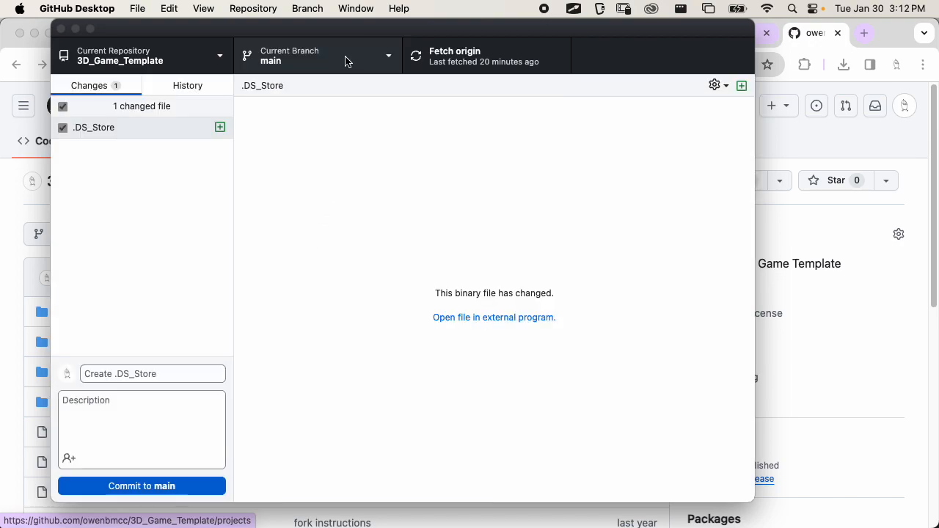
# Show the repository's local folder in Finder, move the Finder window aside, and return to GitHub Desktop
pyautogui.click(269, 10)
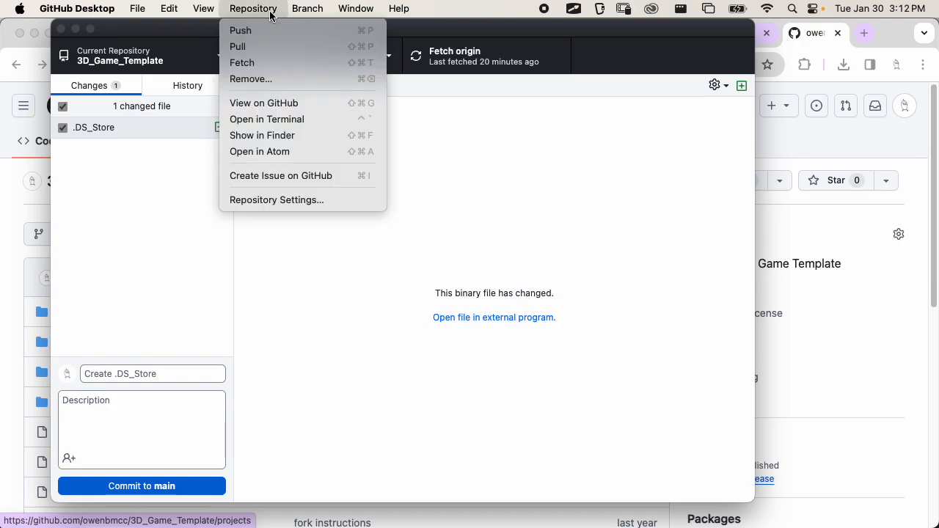
pyautogui.click(289, 136)
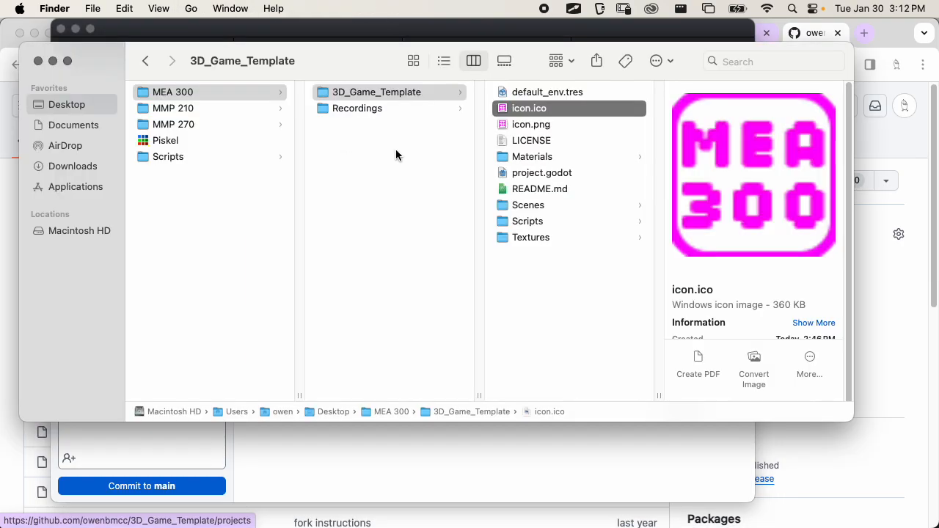
pyautogui.moveTo(317, 76); pyautogui.dragTo(359, 103)
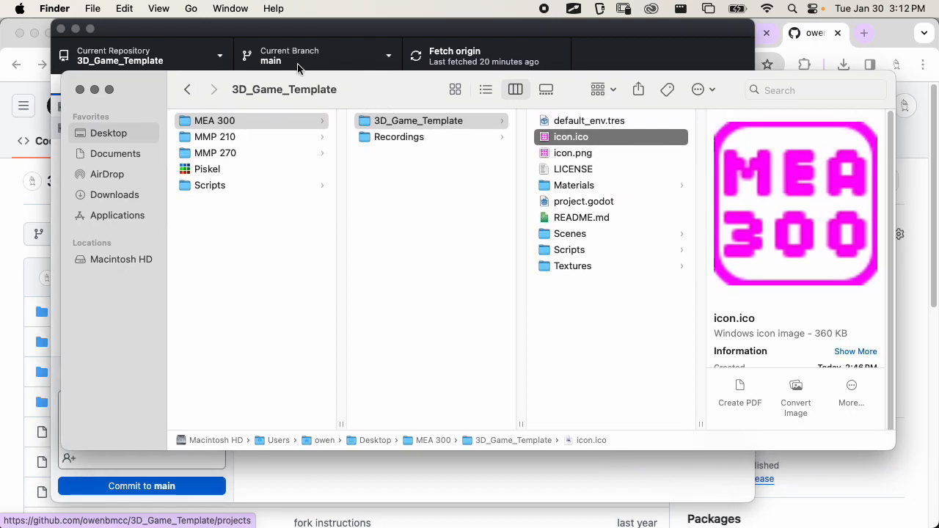
pyautogui.click(268, 46)
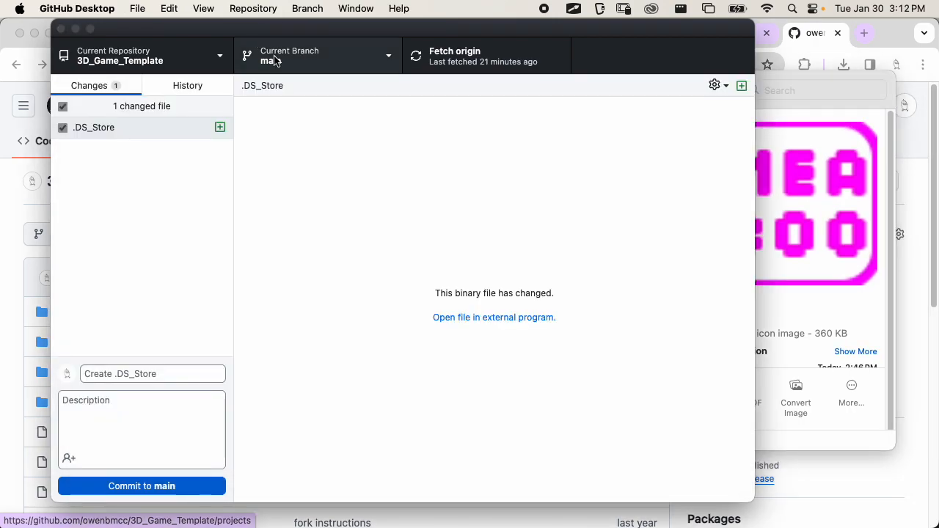
# Open the repository's GitHub page again, close the duplicate page in the browser, and return to GitHub Desktop
pyautogui.click(273, 58)
pyautogui.click(273, 59)
pyautogui.click(253, 8)
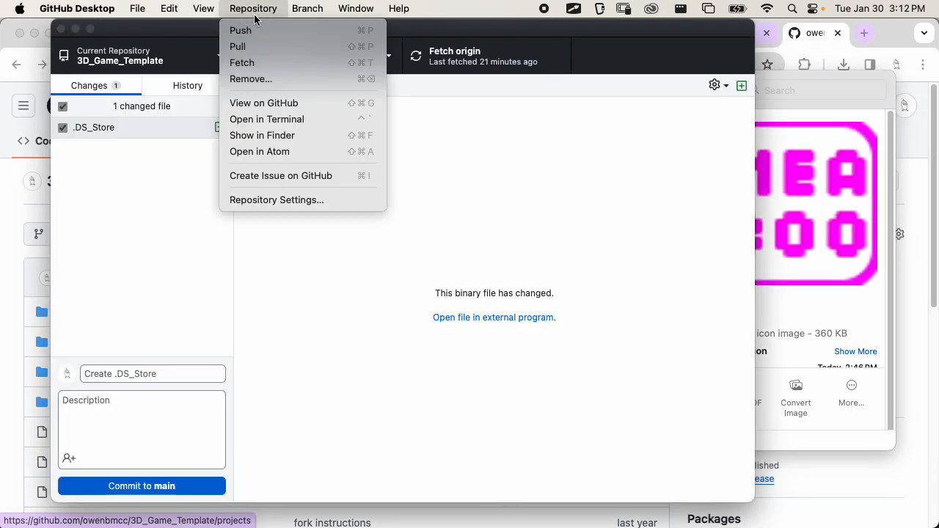
pyautogui.click(260, 105)
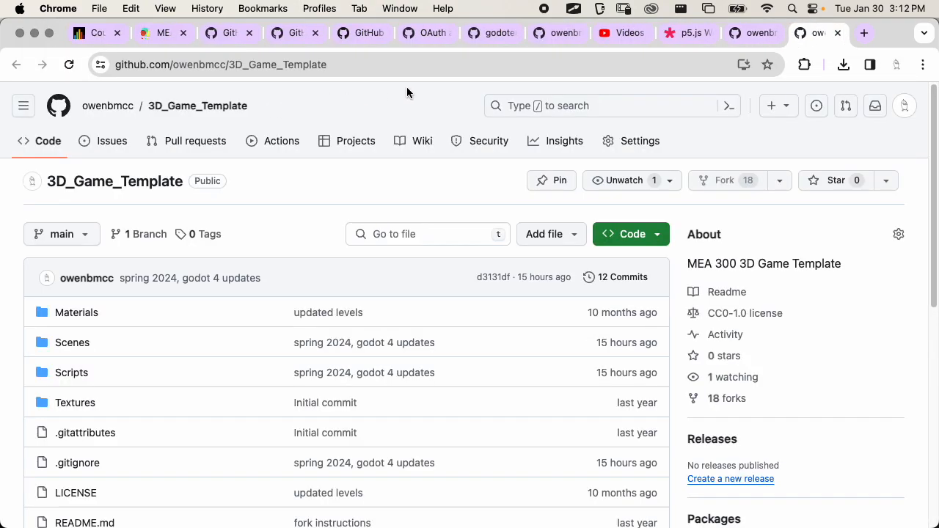
pyautogui.click(837, 33)
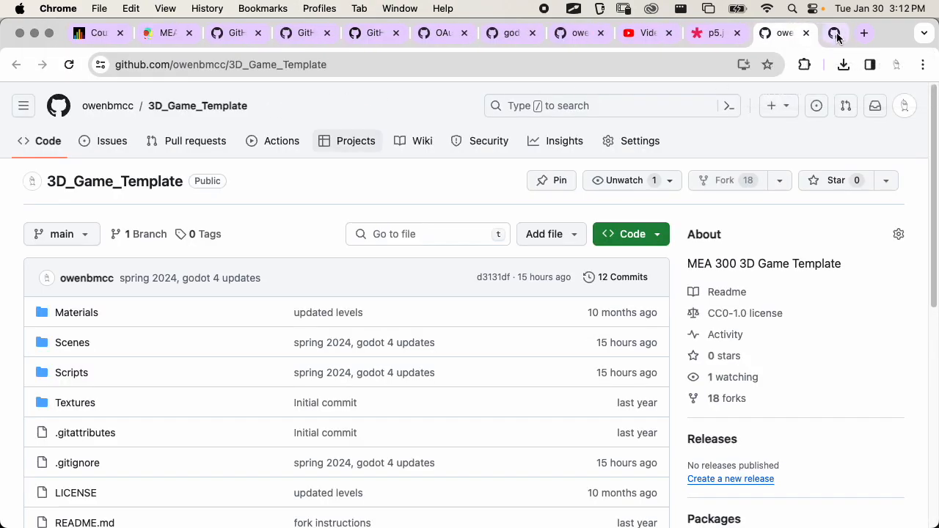
pyautogui.press('super+Tab')
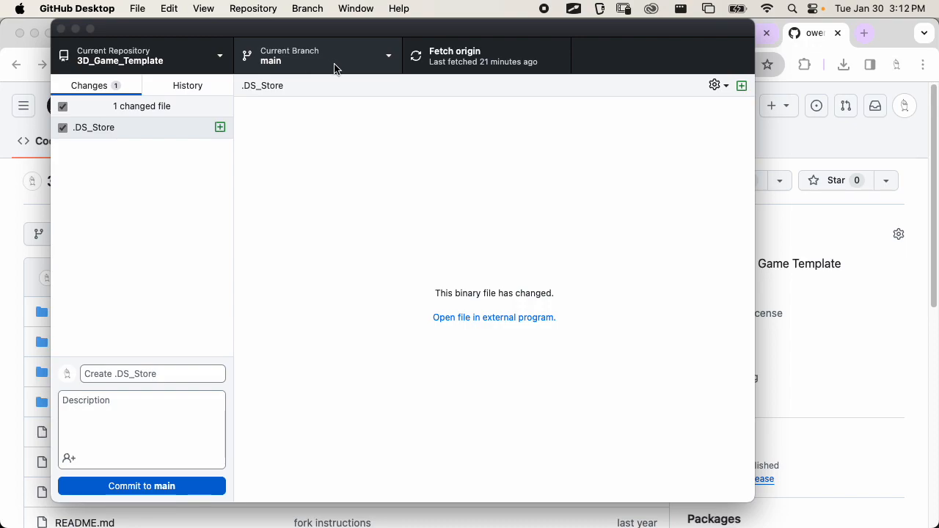
# Switch to Finder and enlarge the 3D_Game_Template folder window to fill the screen
pyautogui.press('super+Tab')
pyautogui.press('super+Tab')
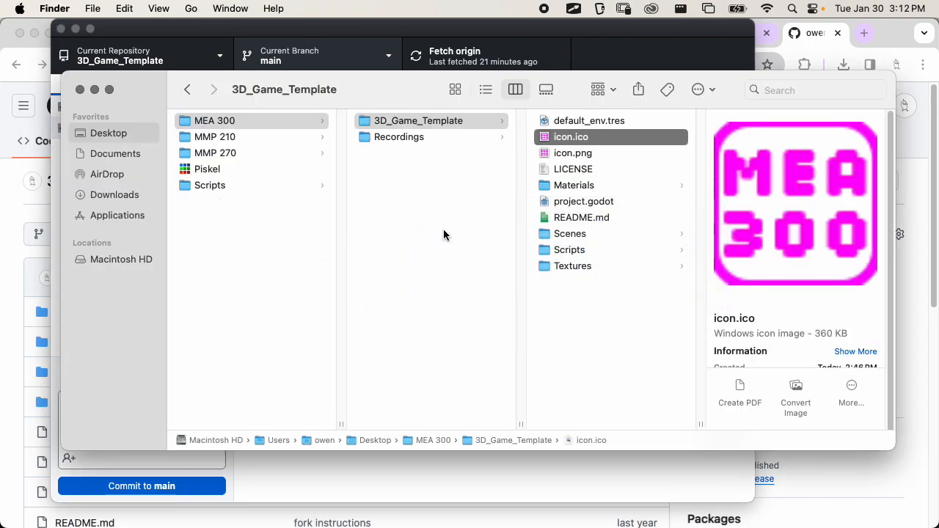
pyautogui.moveTo(388, 88); pyautogui.dragTo(332, 37)
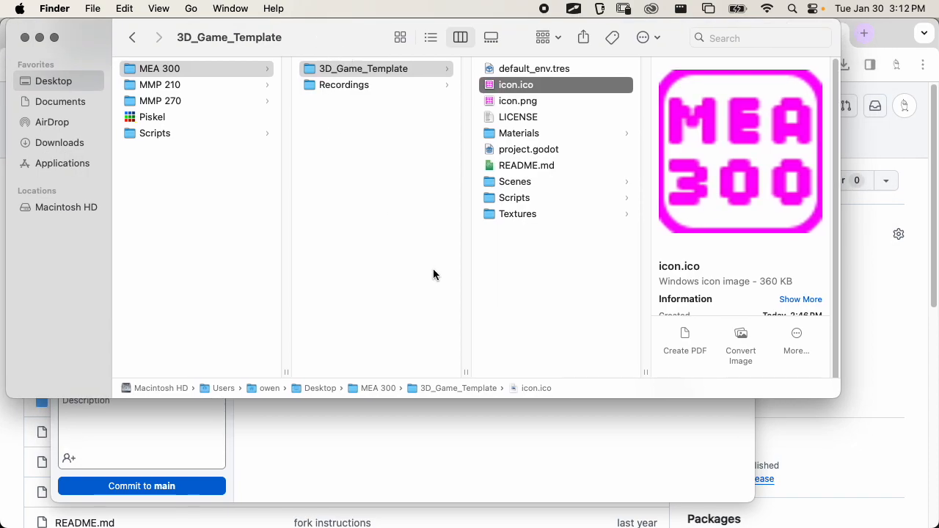
pyautogui.hotkey('ctrl', 'alt', 'Return')
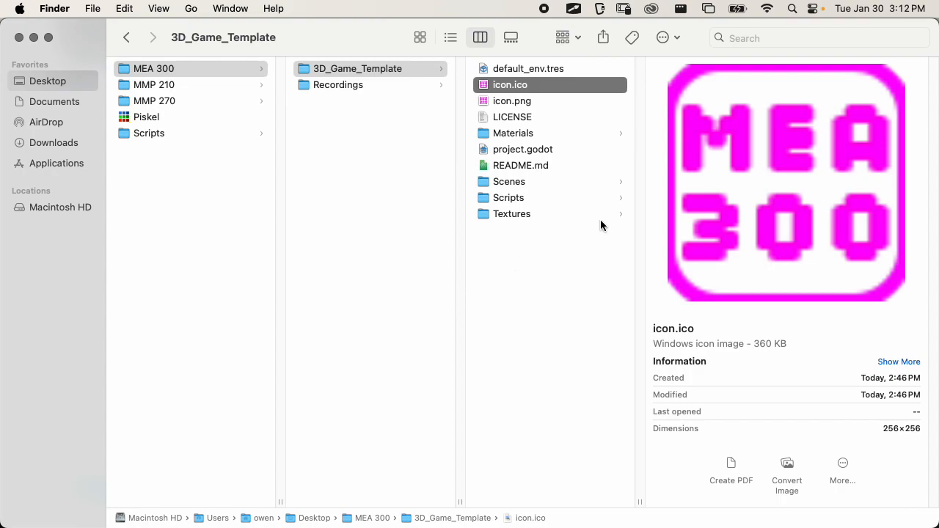
pyautogui.click(792, 8)
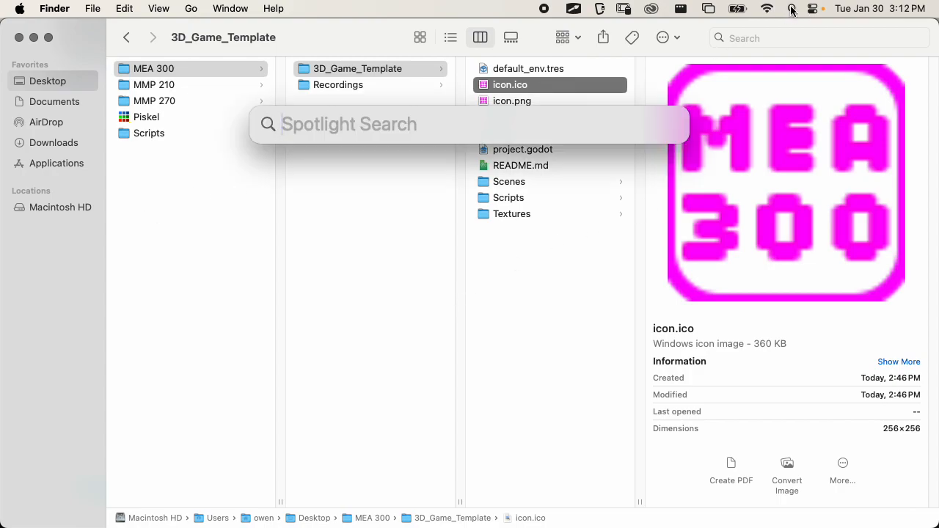
pyautogui.write('godot')
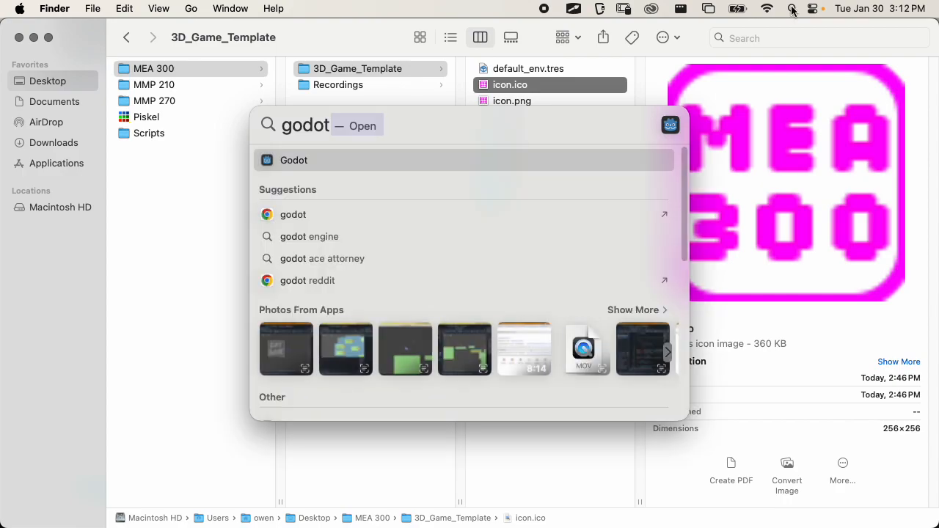
pyautogui.press('Escape')
pyautogui.press('Escape')
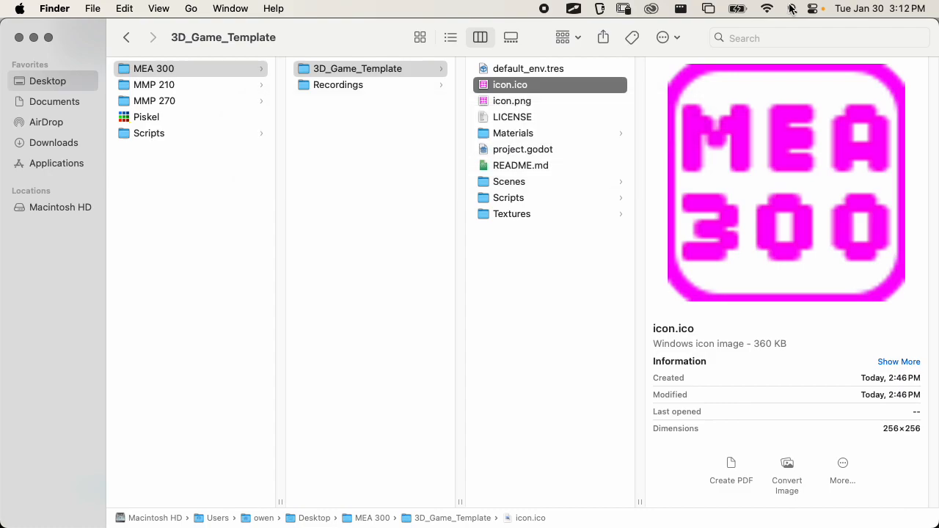
# Find Godot in the Applications folder and check its installed version number
pyautogui.click(66, 164)
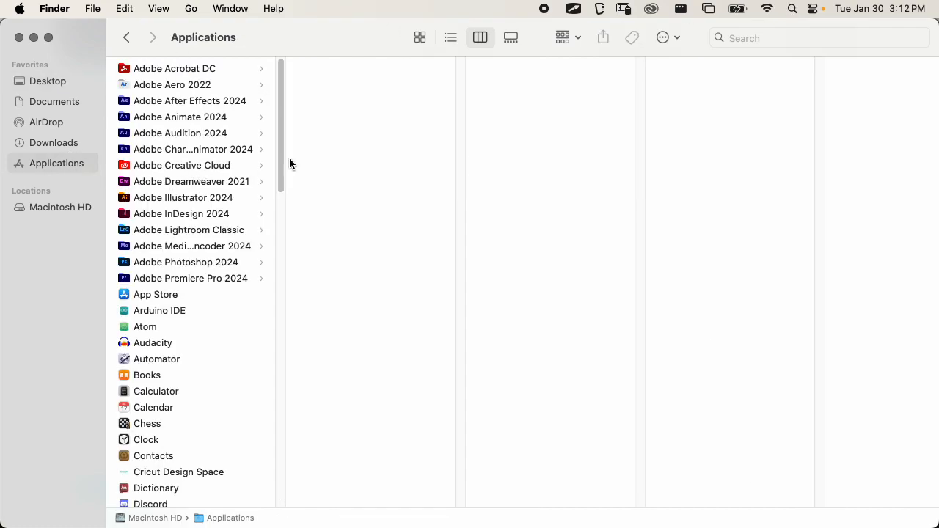
pyautogui.moveTo(281, 134); pyautogui.dragTo(283, 229)
pyautogui.click(223, 240)
pyautogui.click(223, 246)
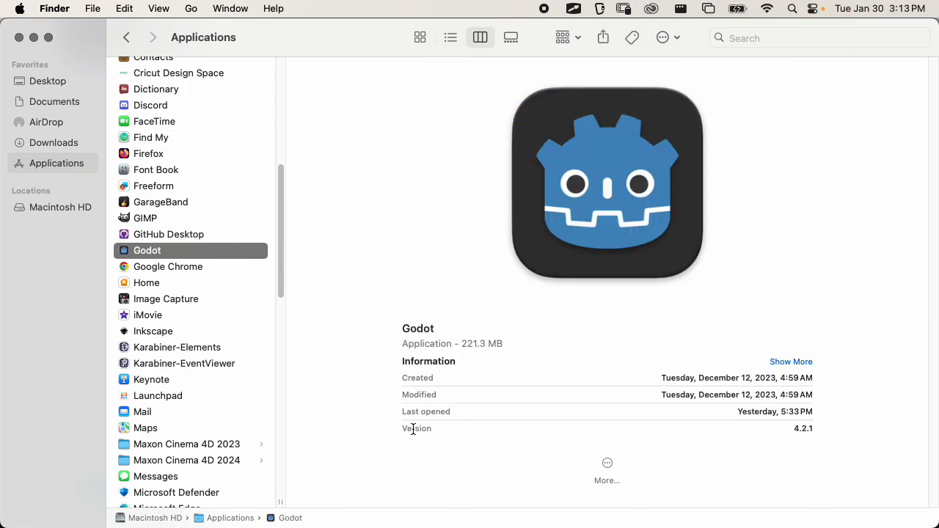
pyautogui.moveTo(407, 429); pyautogui.dragTo(432, 429)
pyautogui.moveTo(791, 429); pyautogui.dragTo(819, 428)
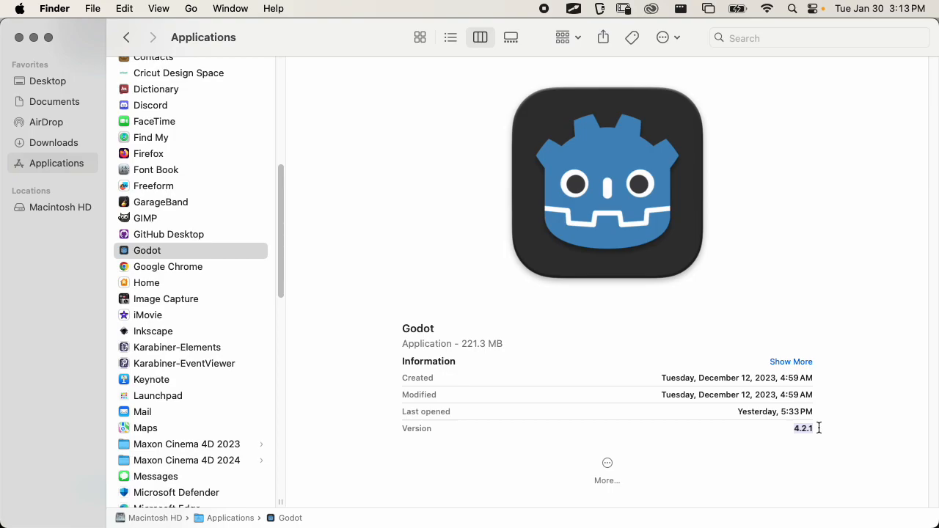
# Switch to Chrome and search the web for "download godot" in a new tab
pyautogui.press('super+Tab')
pyautogui.press('super+Tab')
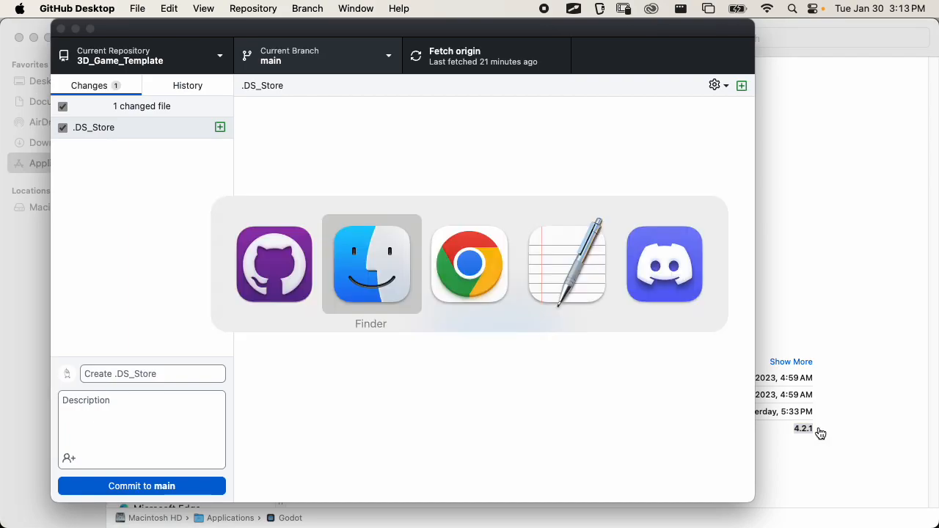
pyautogui.press('super+Tab')
pyautogui.press('super+t')
pyautogui.write('d')
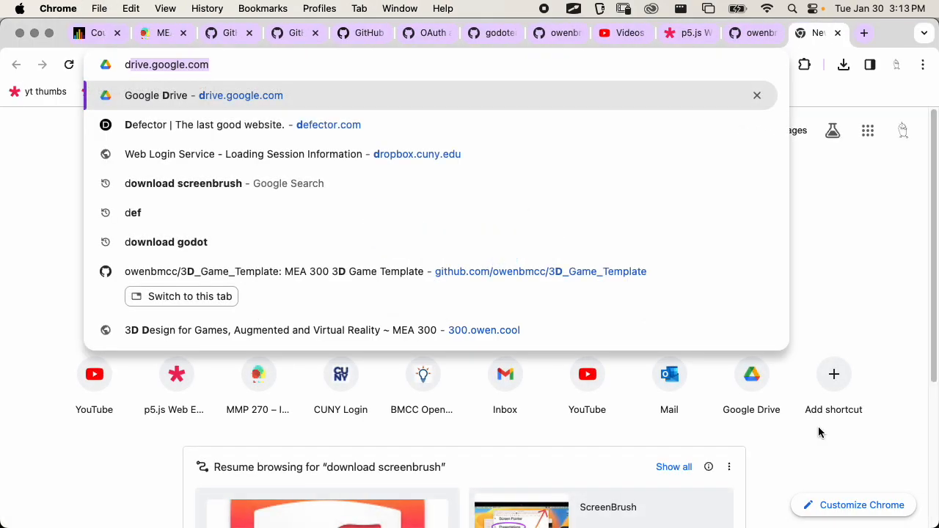
pyautogui.write('ownload godot')
pyautogui.press('Return')
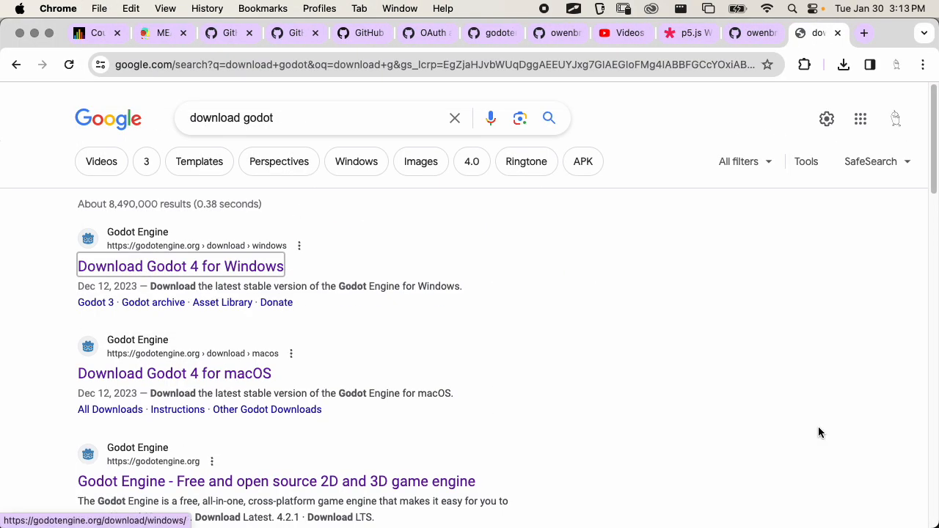
# Open the Download Godot 4 for macOS page from the search results
pyautogui.scroll(-2, 245, 384)
pyautogui.click(239, 327)
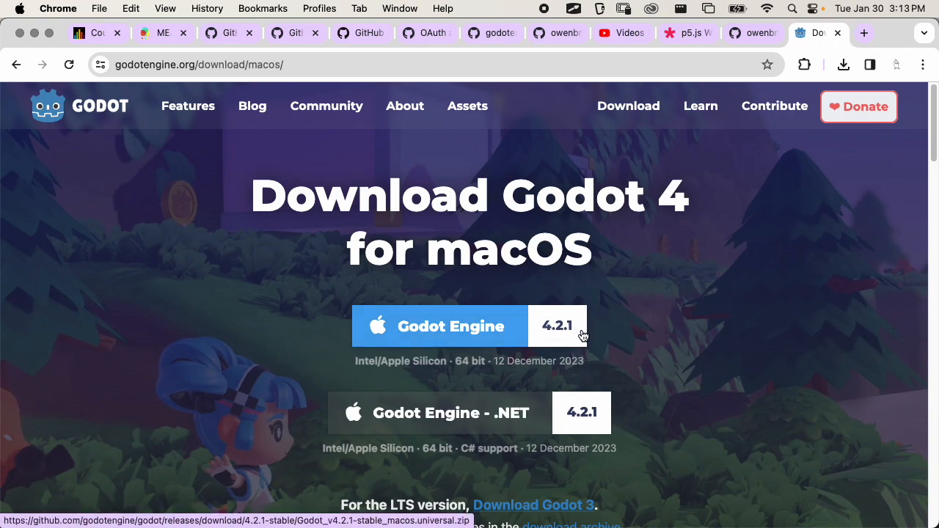
# Switch to Finder, launch Godot from the Applications folder, and select the My Game project in the Project Manager
pyautogui.press('super+Tab')
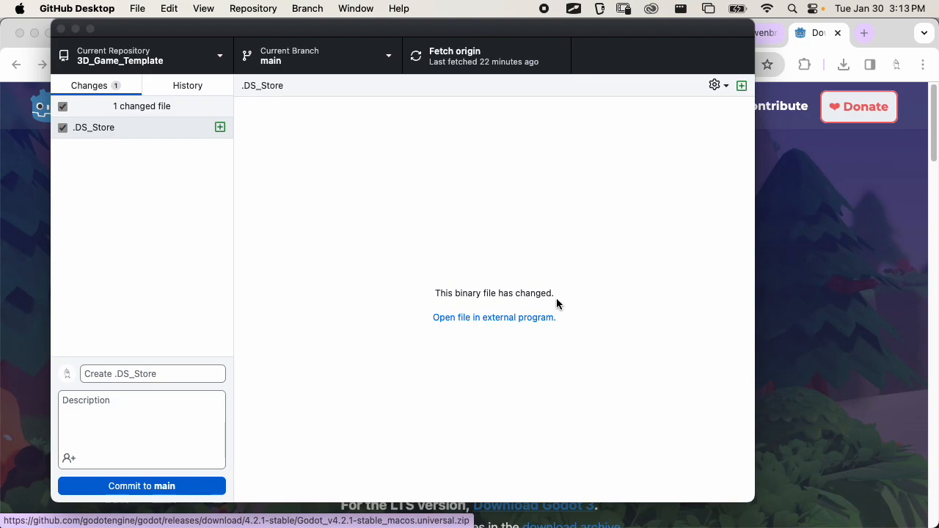
pyautogui.press('super+Tab')
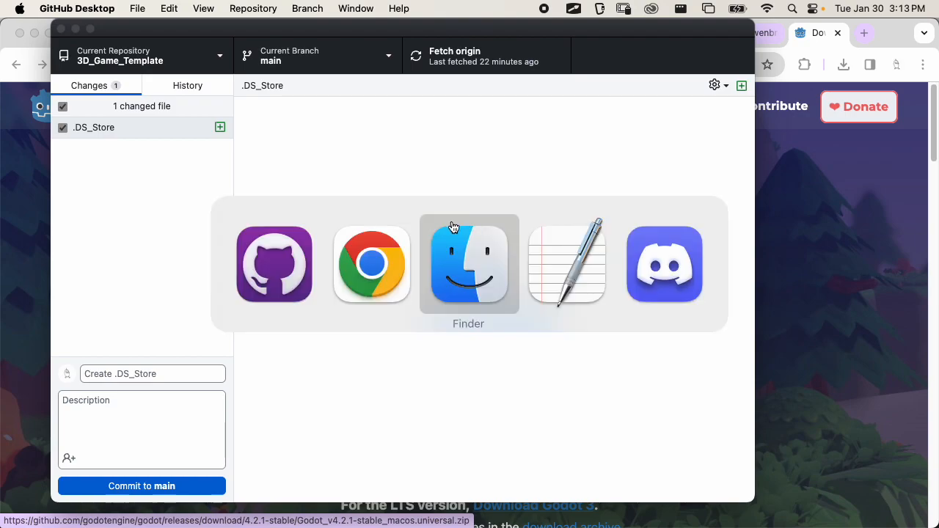
pyautogui.click(441, 253)
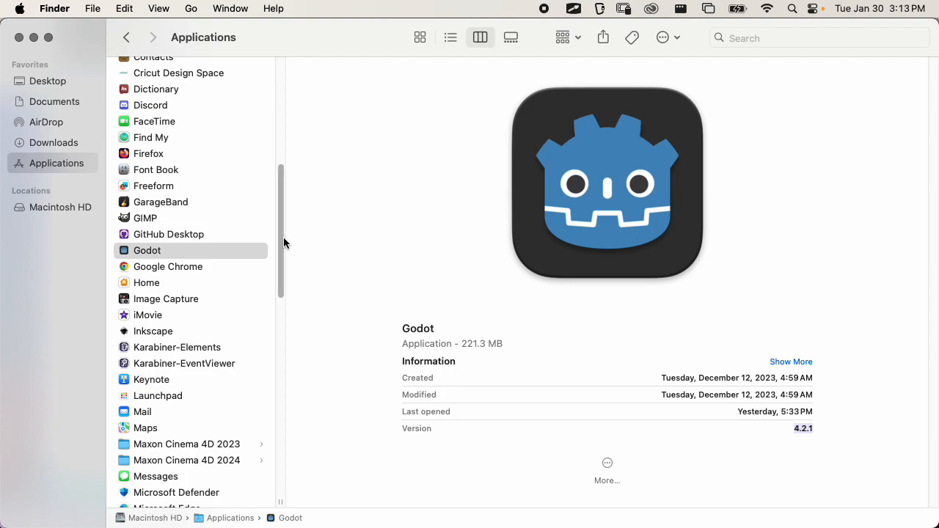
pyautogui.doubleClick(177, 255)
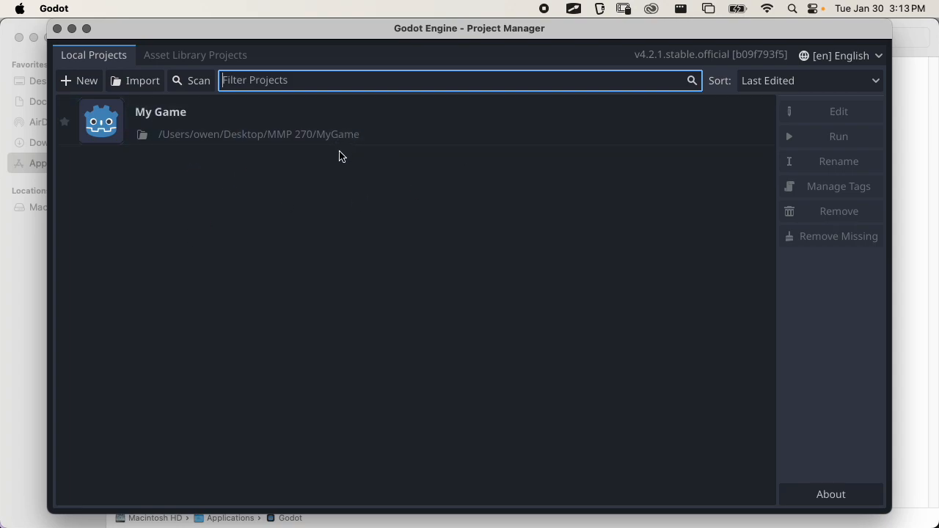
pyautogui.click(438, 130)
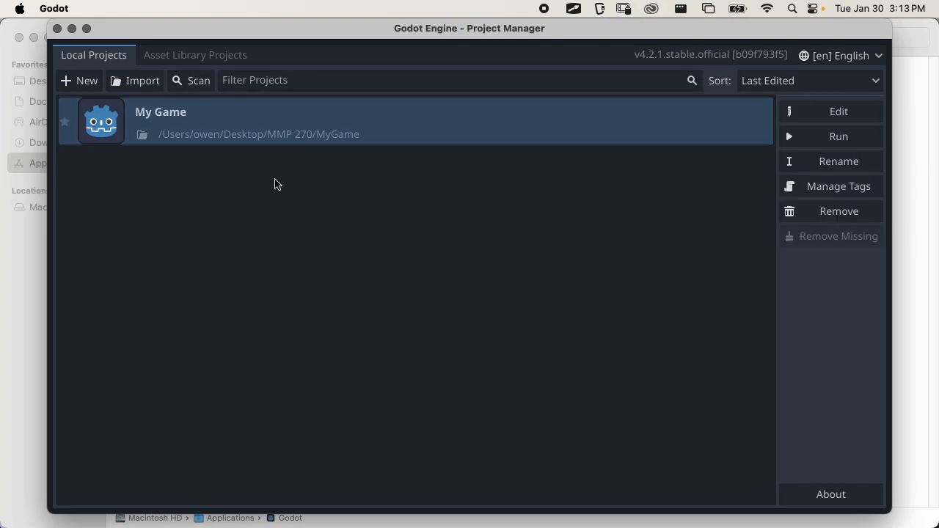
# Start importing an existing project and browse to the MEA 300 folder on the Desktop
pyautogui.click(123, 82)
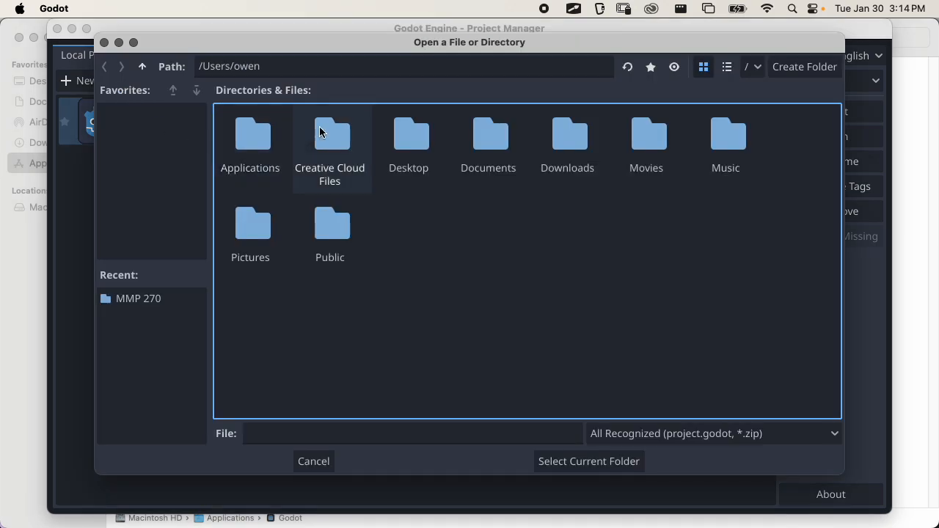
pyautogui.moveTo(376, 53)
pyautogui.mouseDown()
pyautogui.moveTo(315, 71)
pyautogui.moveTo(372, 36)
pyautogui.mouseUp()
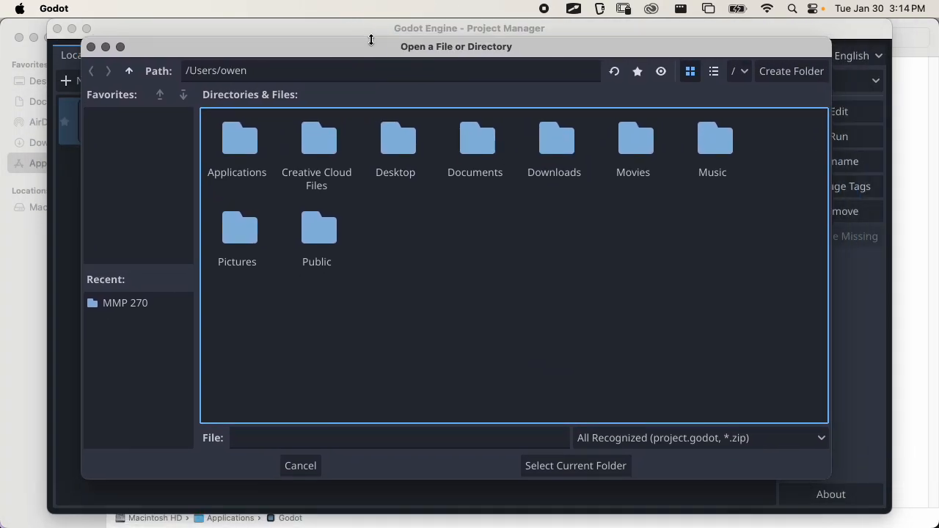
pyautogui.click(129, 72)
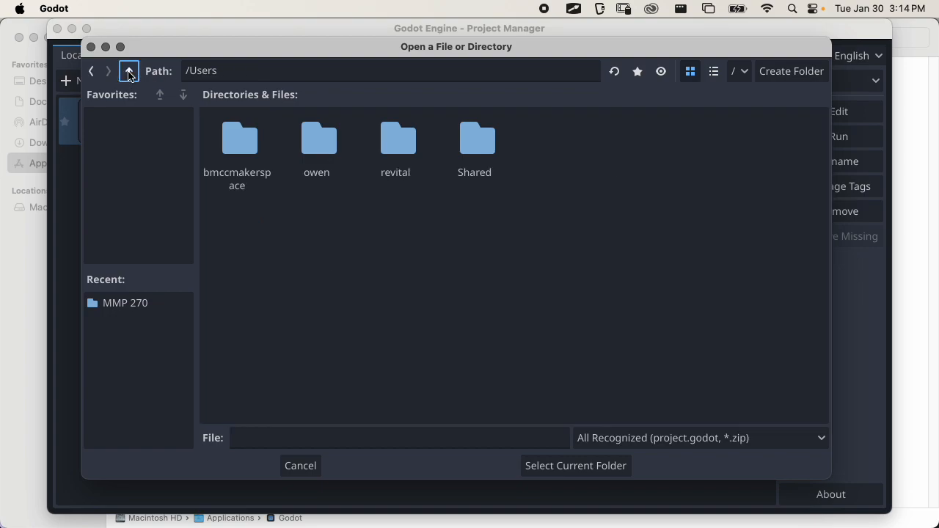
pyautogui.doubleClick(325, 147)
pyautogui.doubleClick(408, 145)
pyautogui.doubleClick(249, 152)
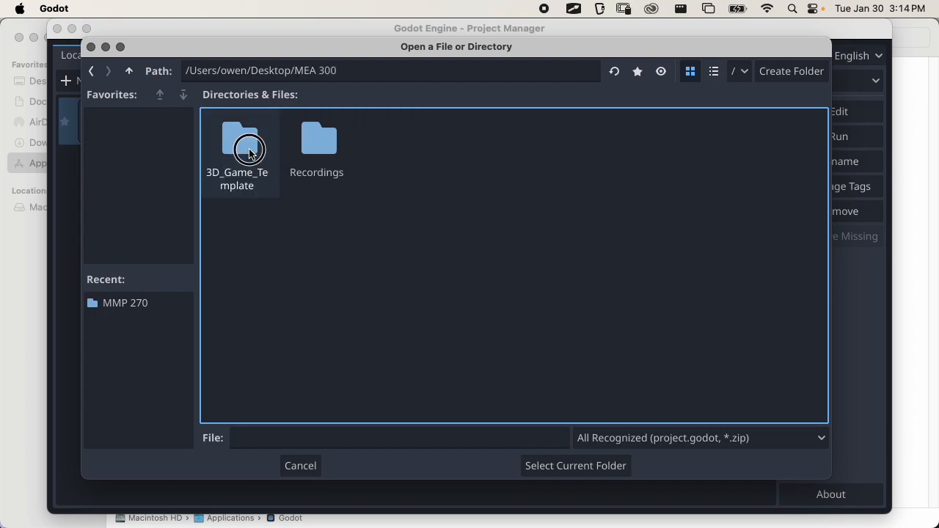
# Import the 3D_Game_Template folder as a project, open it for editing, and dismiss the missing-file alert
pyautogui.click(252, 153)
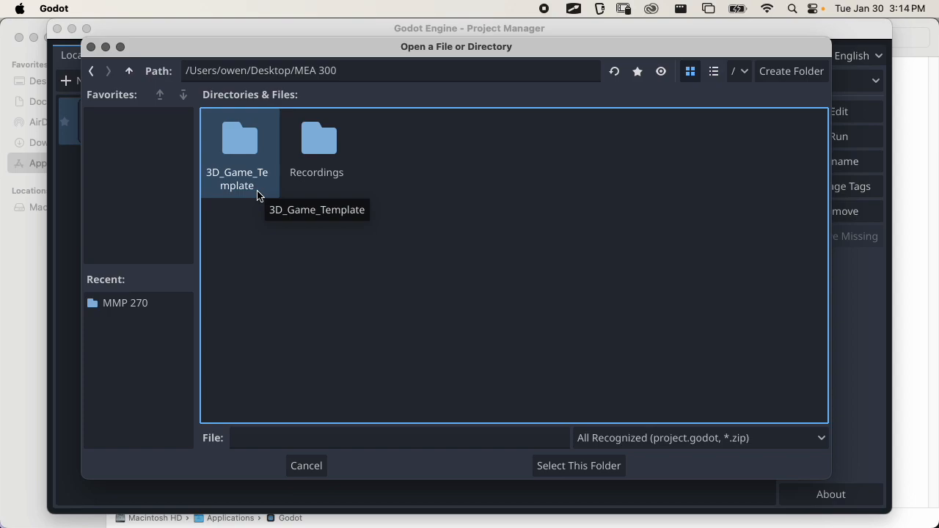
pyautogui.click(561, 466)
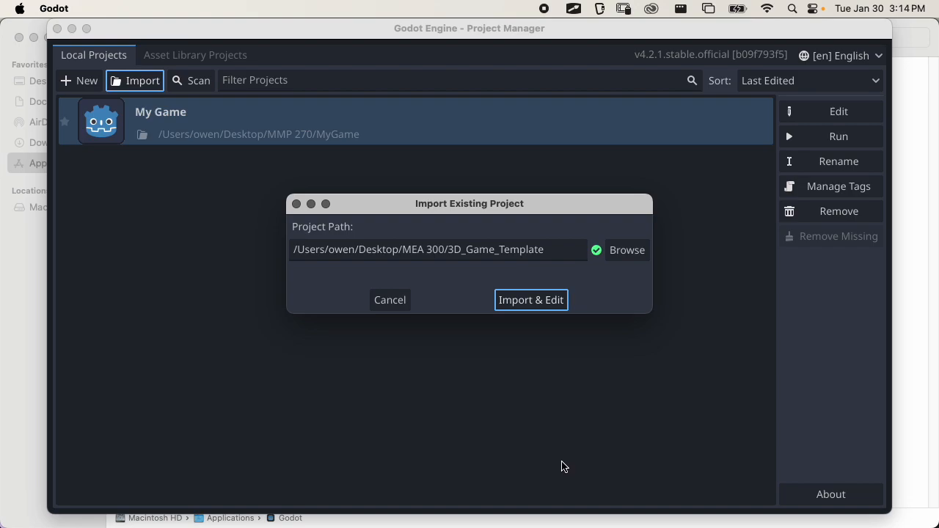
pyautogui.click(541, 306)
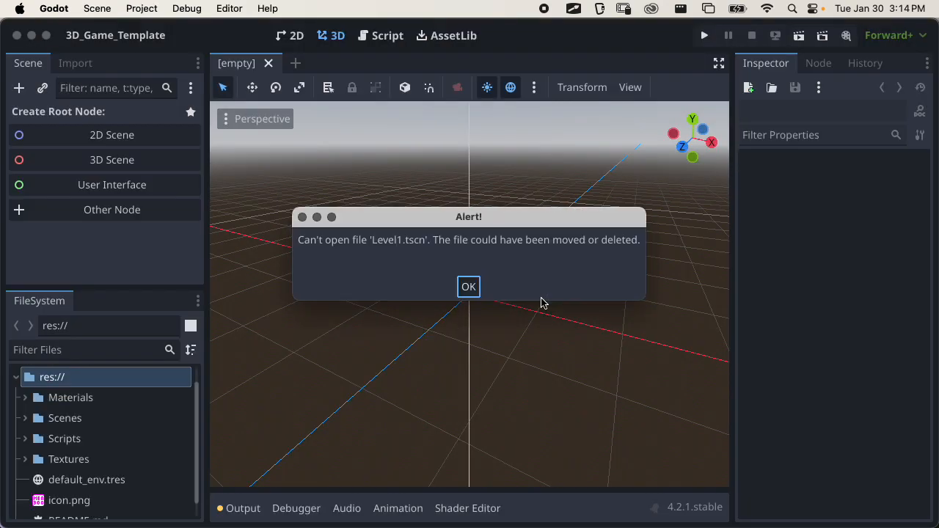
pyautogui.click(474, 290)
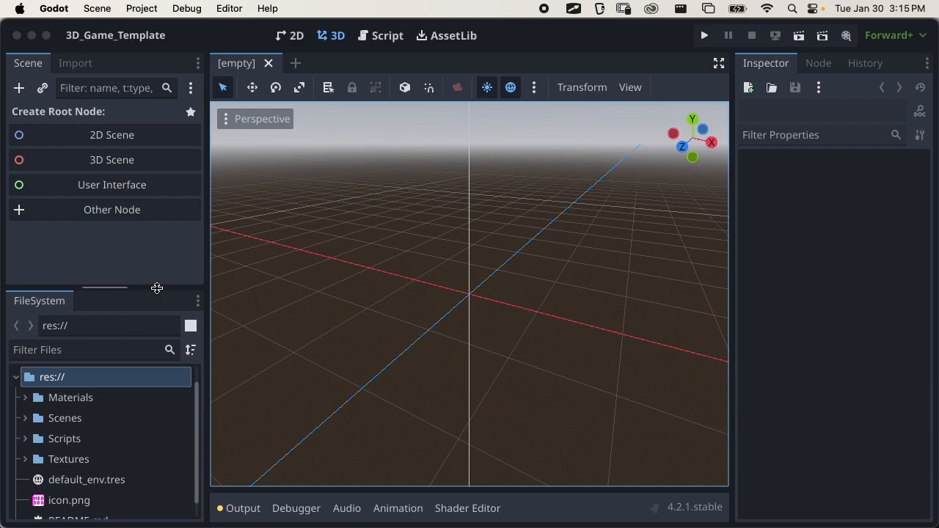
# Enlarge the FileSystem dock so that the project's whole file list fits below the Scene dock
pyautogui.moveTo(106, 285); pyautogui.dragTo(110, 220)
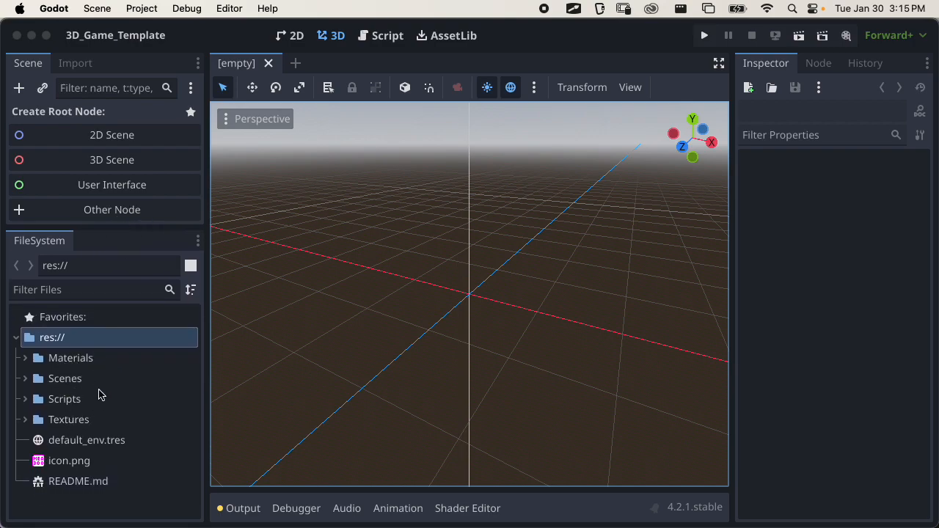
pyautogui.moveTo(121, 226); pyautogui.dragTo(120, 243)
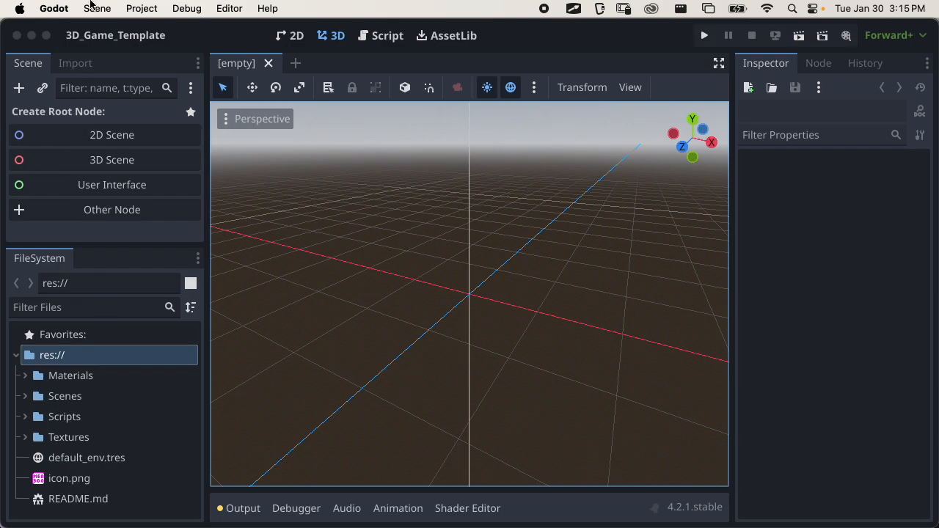
# Quit Godot and select project.godot in Finder, inside the Desktop's MEA 300/3D_Game_Template folder
pyautogui.click(67, 8)
pyautogui.click(80, 135)
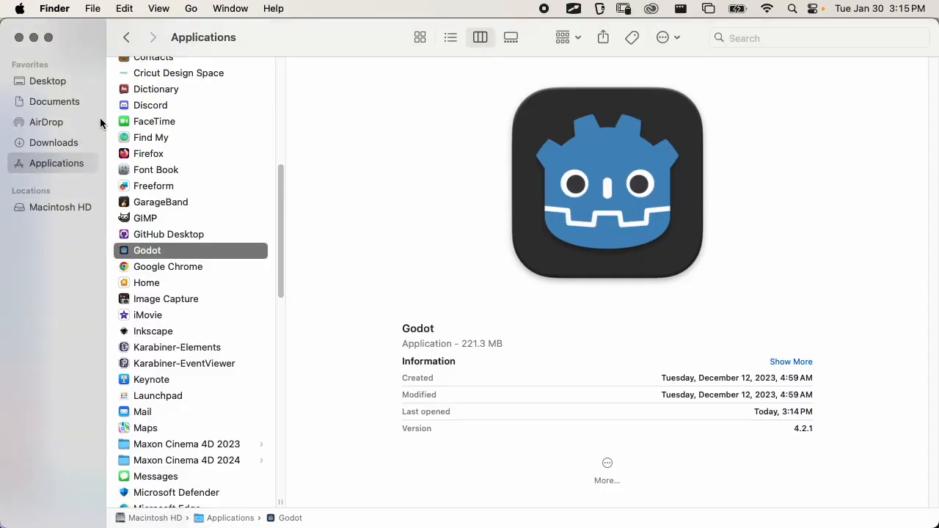
pyautogui.click(47, 81)
pyautogui.click(165, 69)
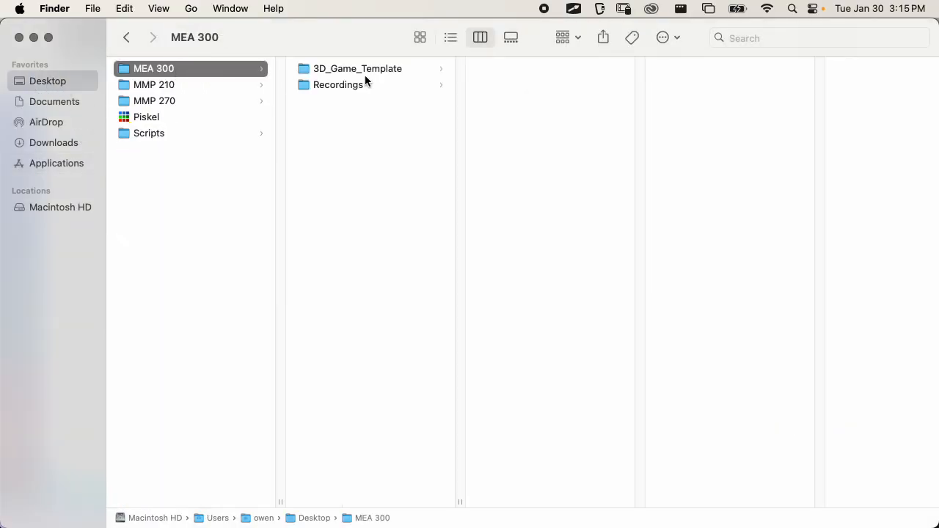
pyautogui.click(370, 70)
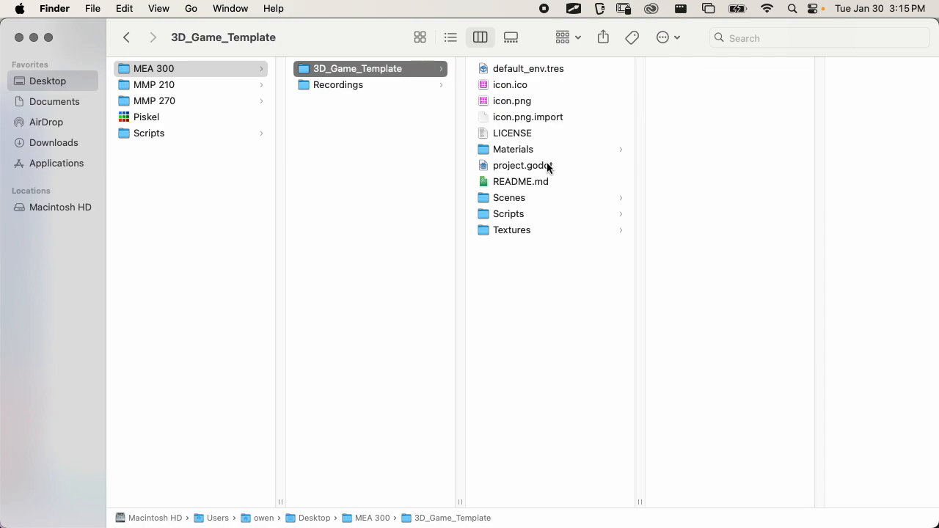
pyautogui.click(552, 167)
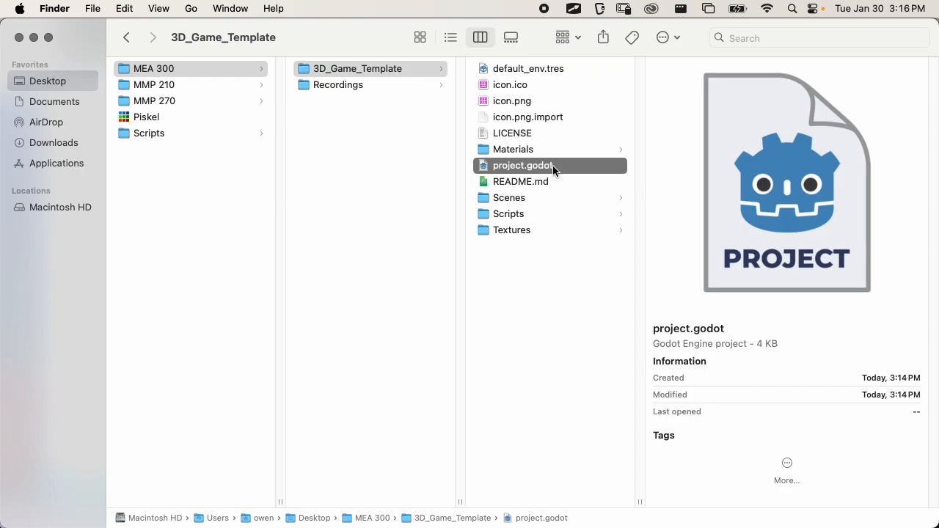
# Open the project.godot file in Godot and dismiss the alert about Level1.tscn
pyautogui.click(512, 173)
pyautogui.rightClick(512, 173)
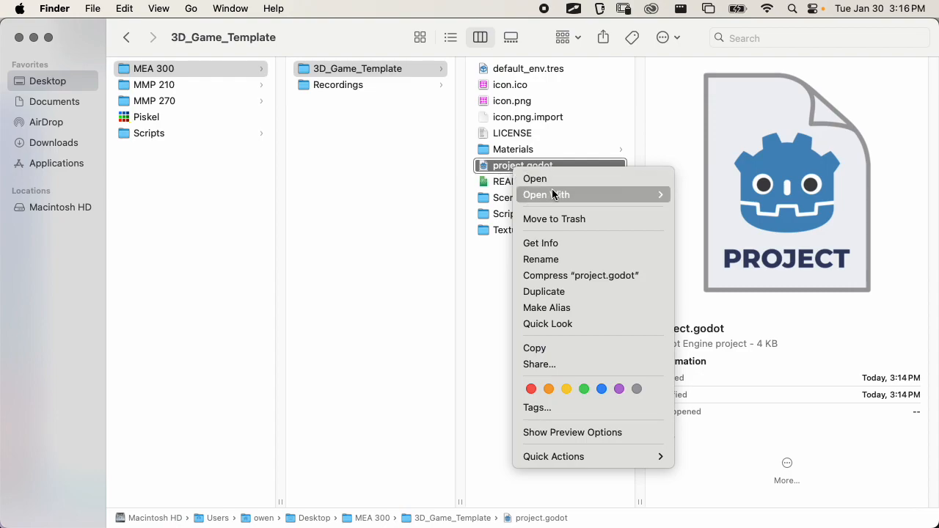
pyautogui.moveTo(556, 196)
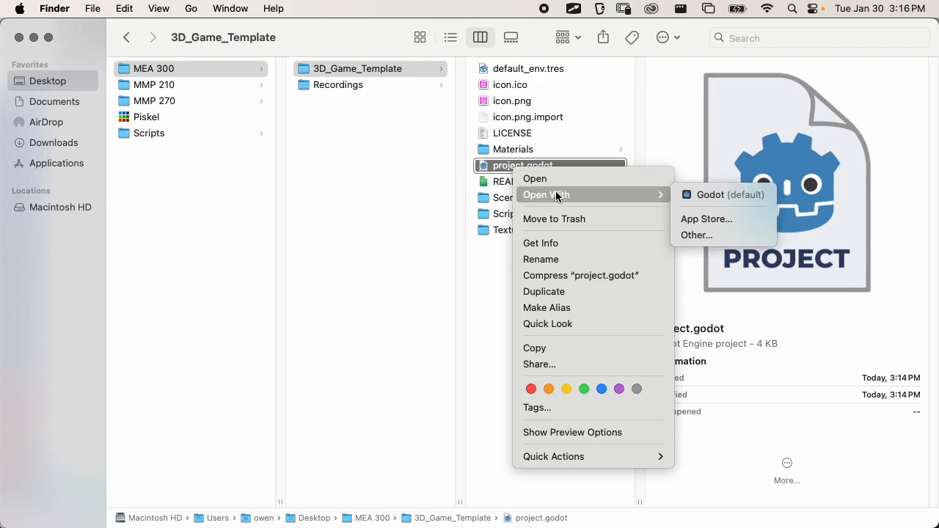
pyautogui.click(714, 195)
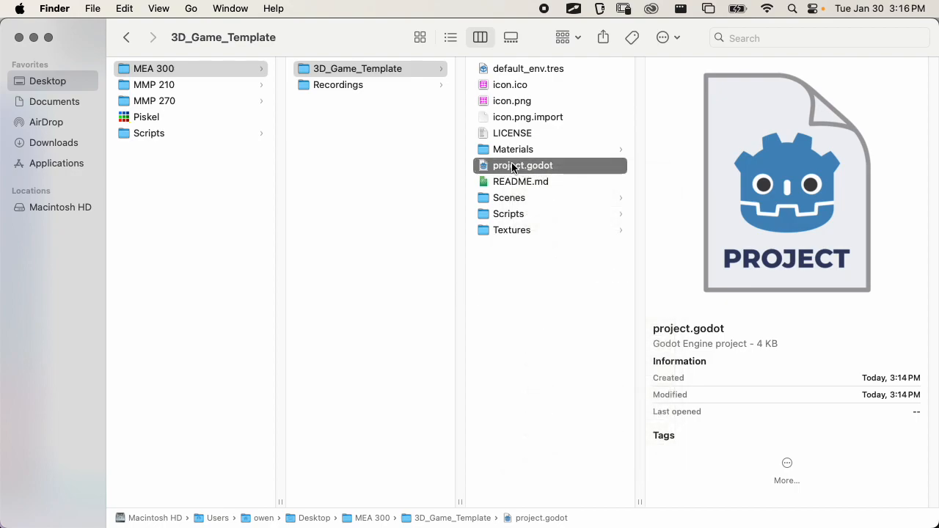
pyautogui.click(512, 257)
pyautogui.doubleClick(523, 166)
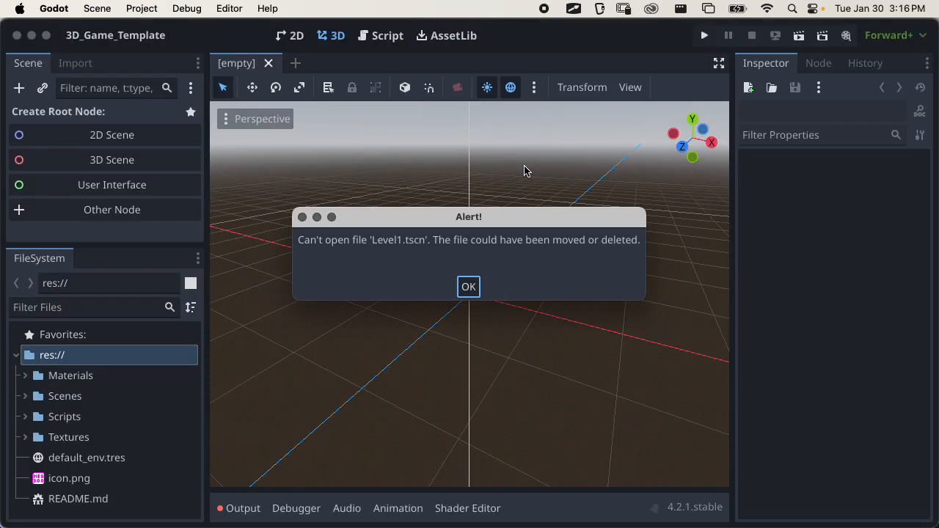
pyautogui.click(469, 287)
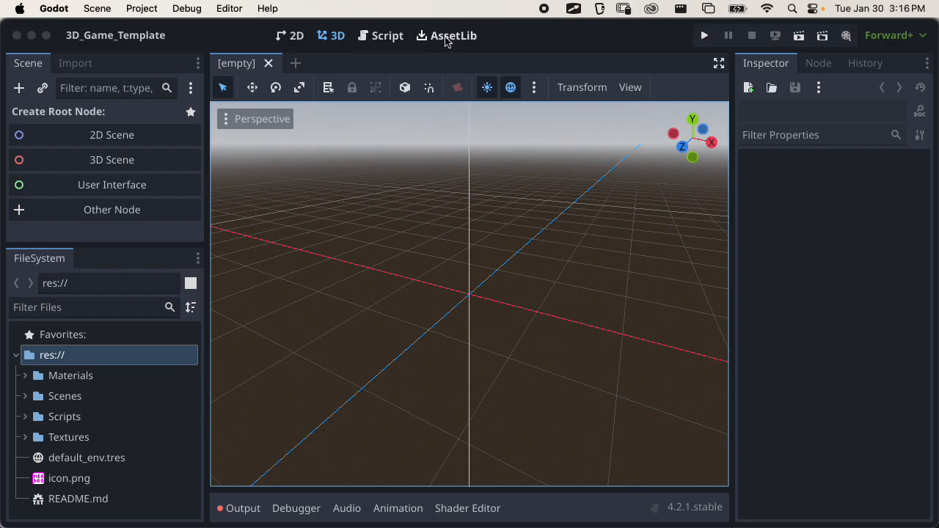
# Look through the 2D, Script and AssetLib workspaces, return to 3D, and view the available rendering methods, keeping Forward+
pyautogui.click(293, 36)
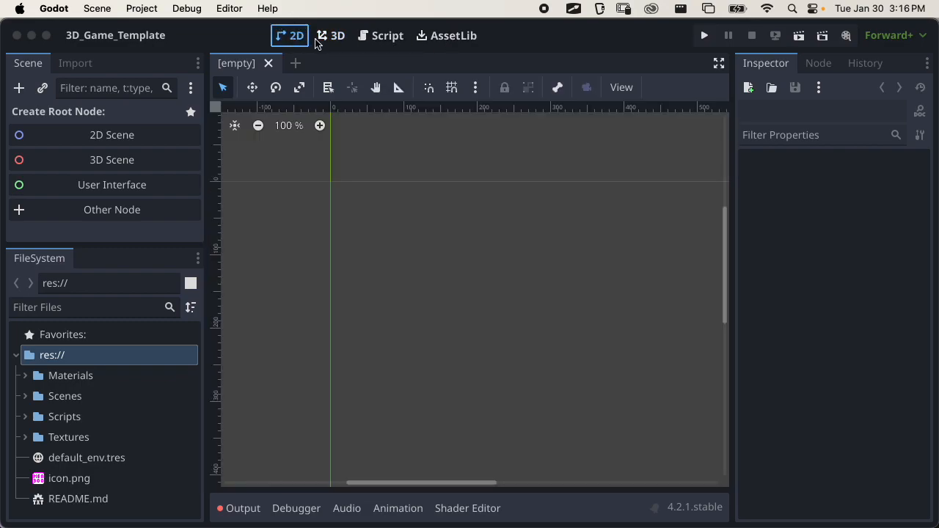
pyautogui.click(334, 36)
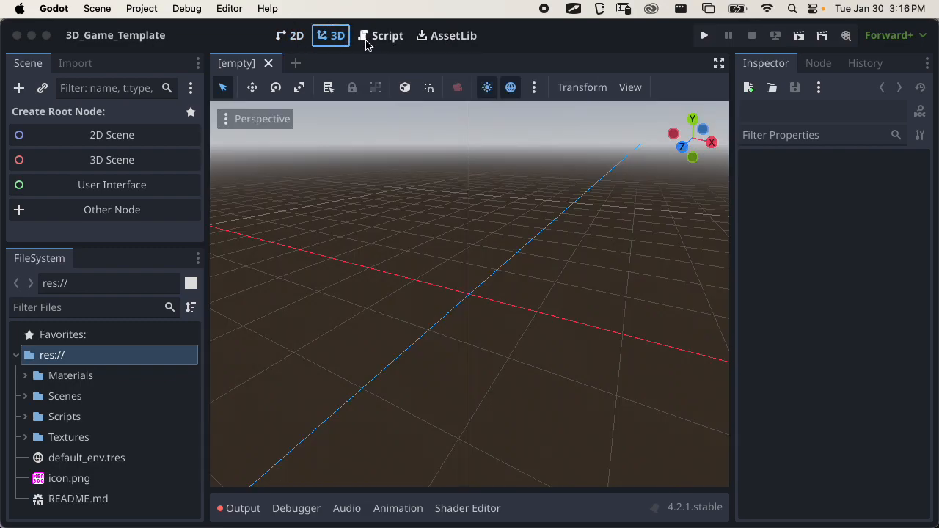
pyautogui.click(367, 41)
pyautogui.click(451, 36)
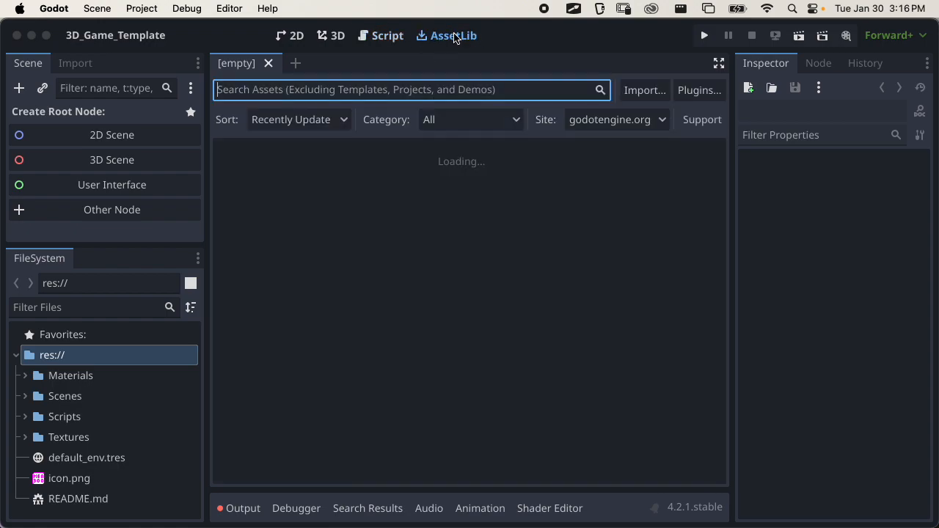
pyautogui.click(337, 41)
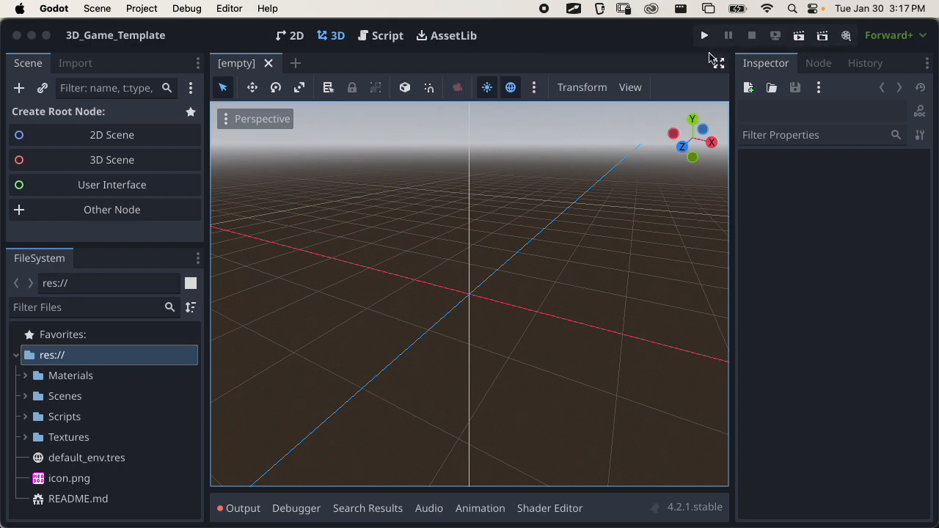
pyautogui.click(904, 36)
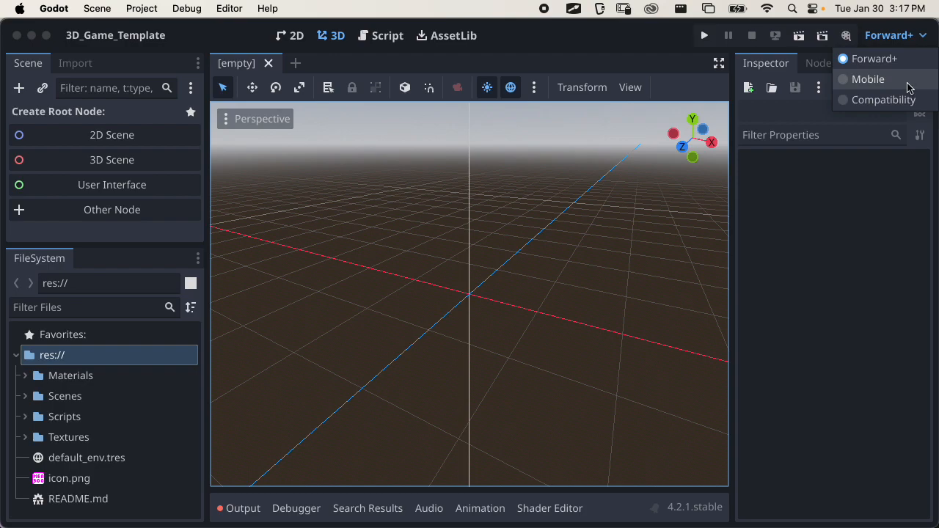
pyautogui.click(897, 37)
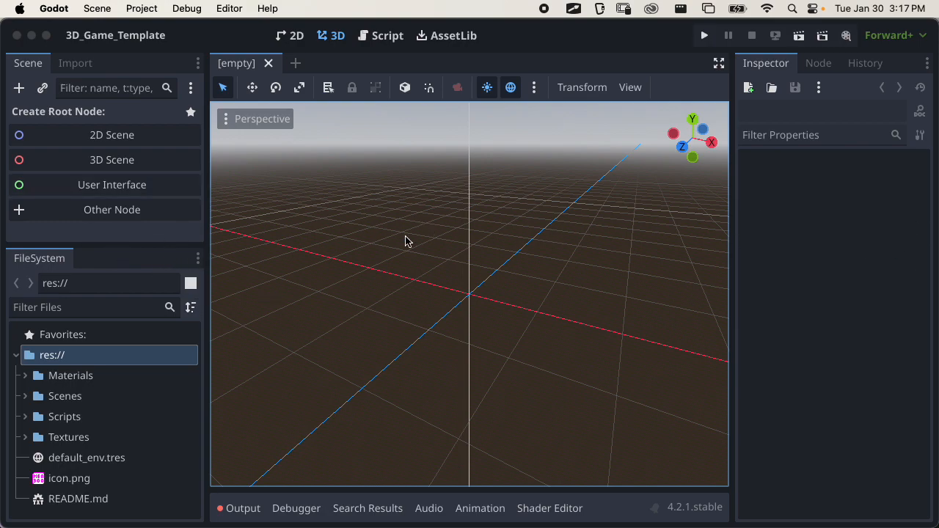
# Move the Inspector dock beside FileSystem and return it to its original place before the Node dock
pyautogui.moveTo(737, 65); pyautogui.dragTo(316, 475)
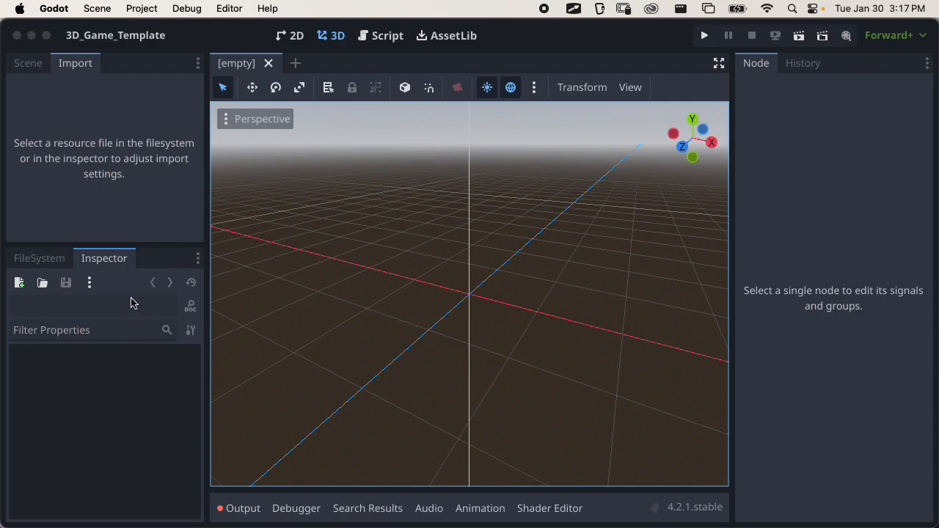
pyautogui.moveTo(125, 268); pyautogui.dragTo(741, 65)
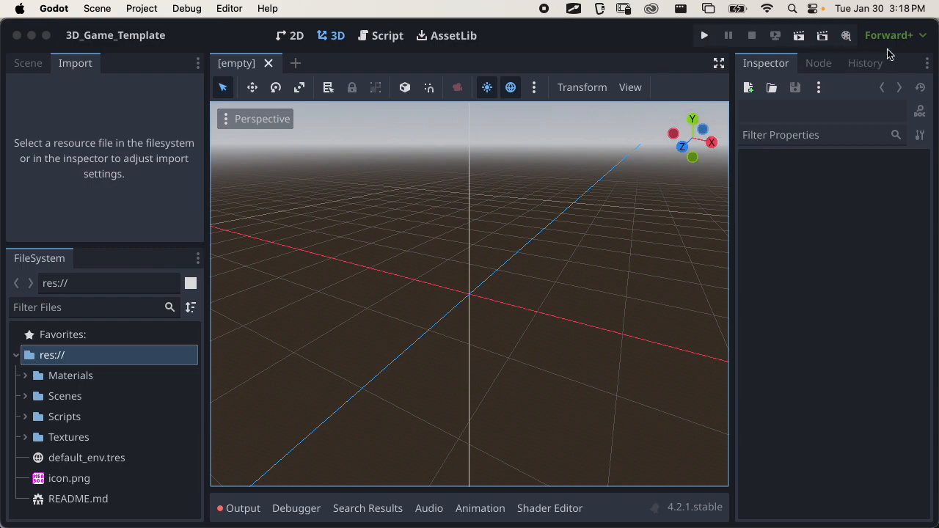
# Narrow the Scene and FileSystem docks slightly and enlarge FileSystem upward to show all project files
pyautogui.moveTo(101, 247); pyautogui.dragTo(125, 302)
pyautogui.moveTo(205, 243); pyautogui.dragTo(194, 259)
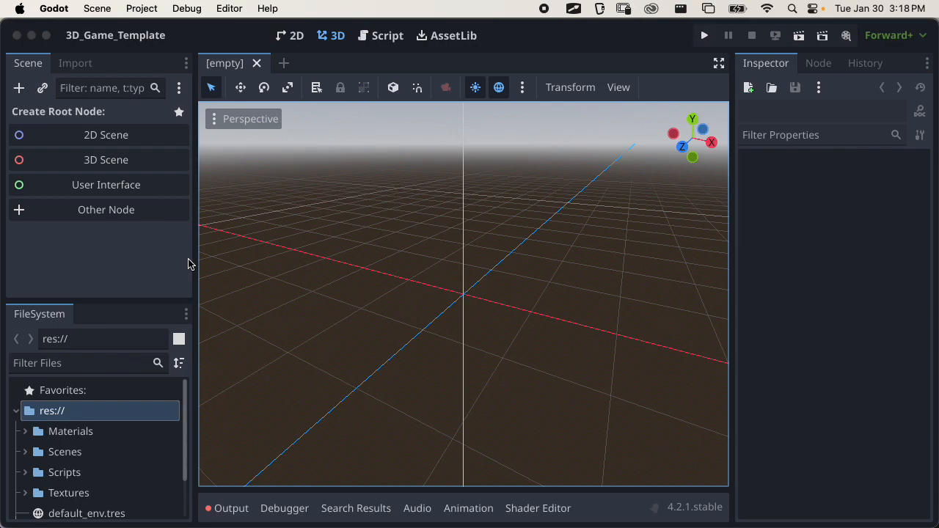
pyautogui.moveTo(101, 299); pyautogui.dragTo(142, 156)
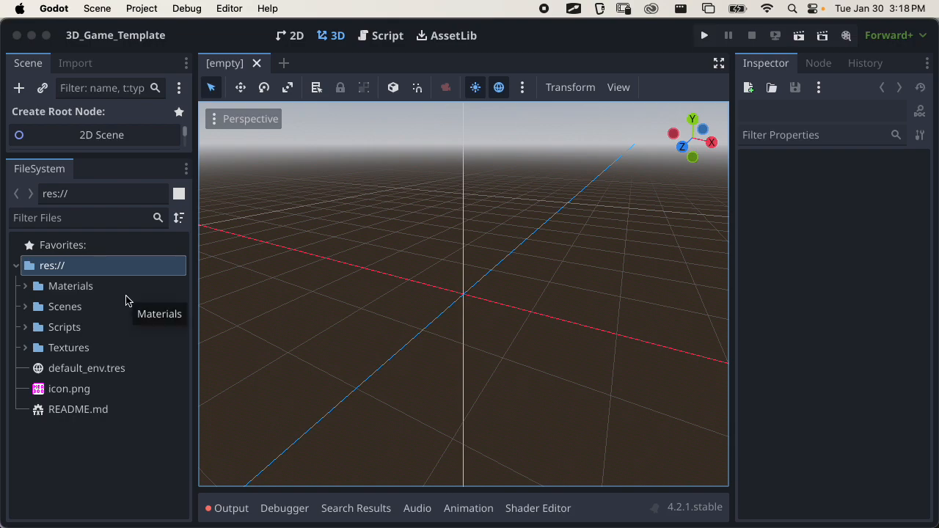
# Open the project's res:// root in the file manager and compare the 3D_Game_Template folder with the FileSystem contents
pyautogui.rightClick(67, 267)
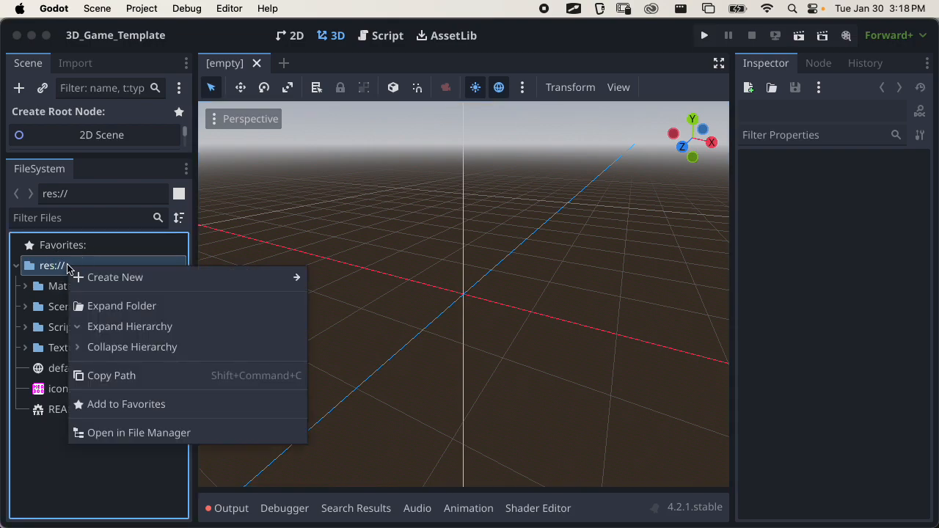
pyautogui.click(138, 433)
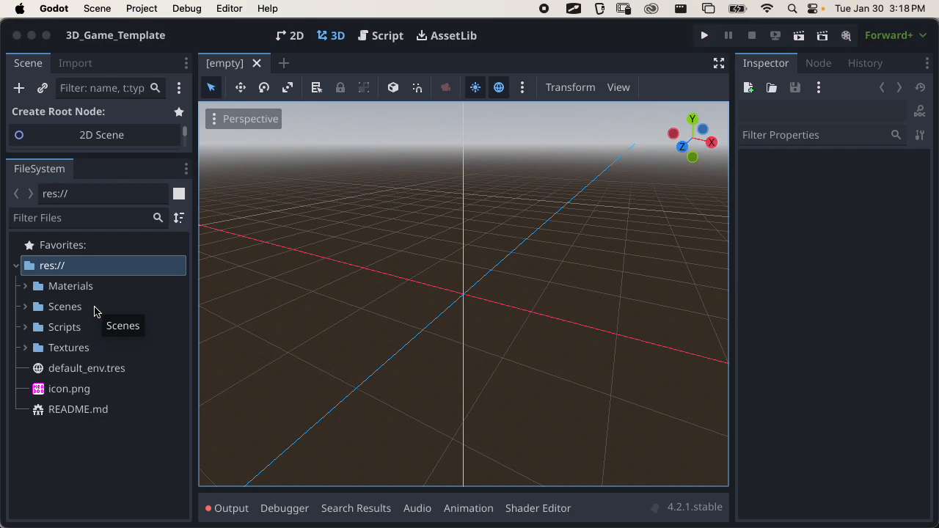
pyautogui.click(60, 174)
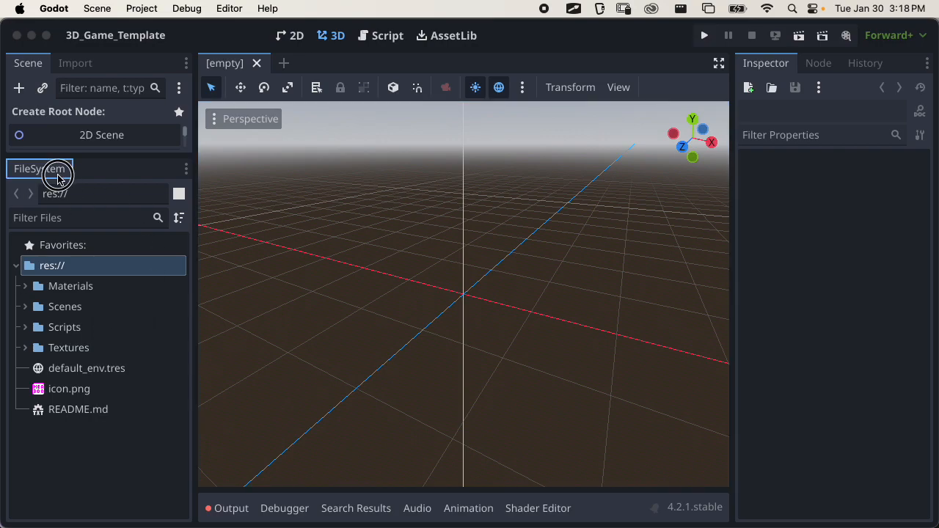
pyautogui.press('super+Tab')
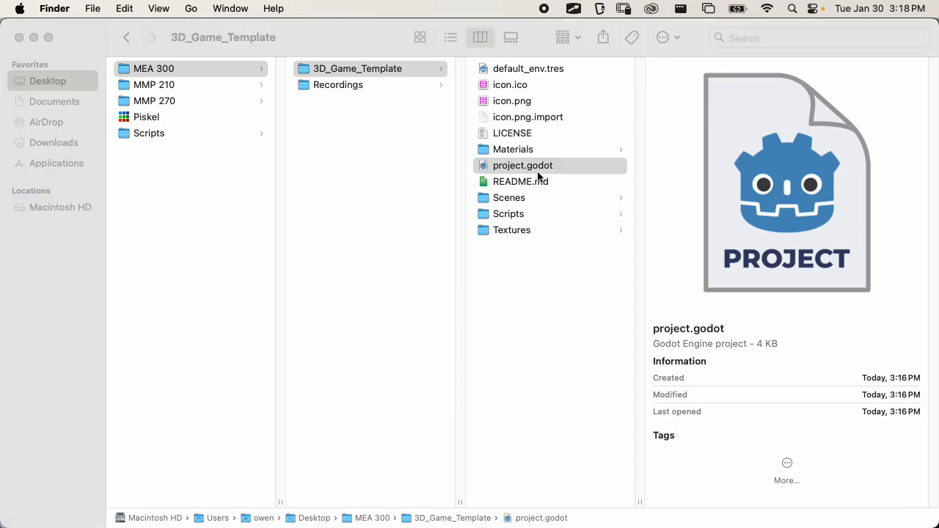
pyautogui.press('super+Tab')
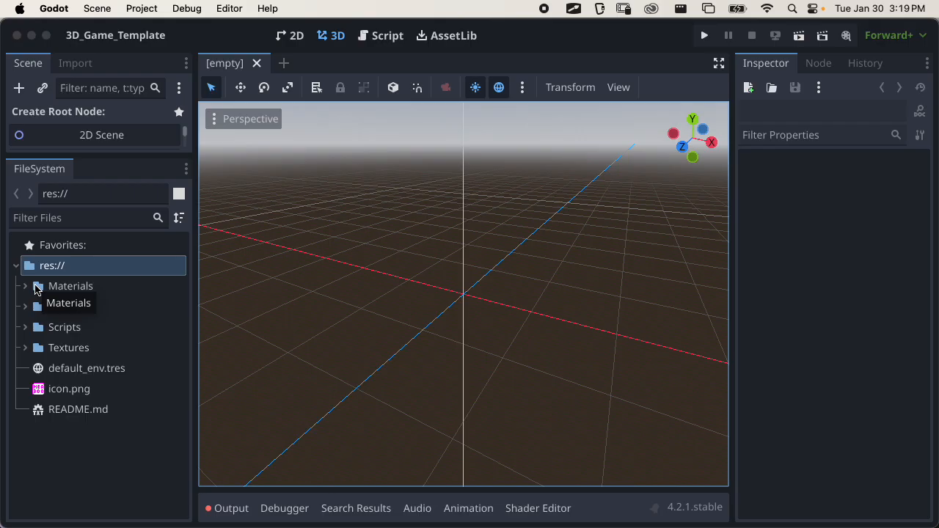
pyautogui.press('super+Tab')
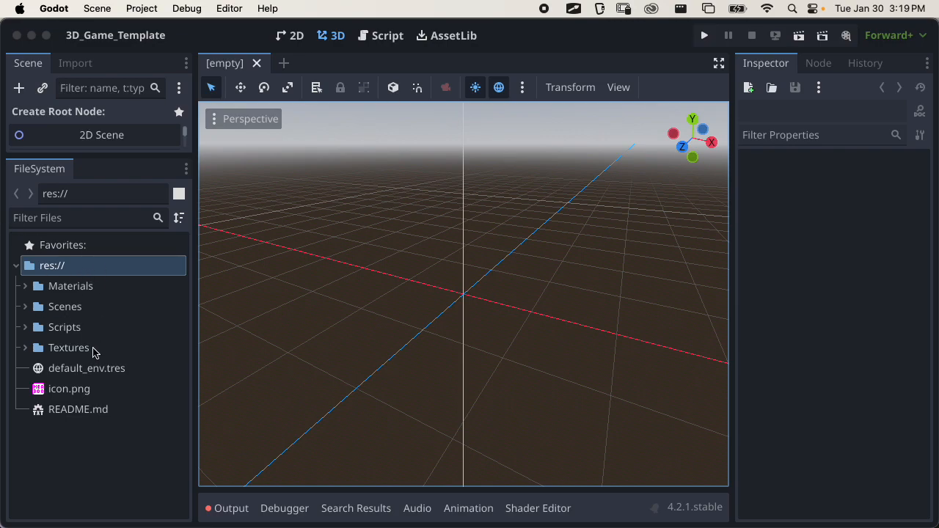
# Look through the project folders in FileSystem, expanding Scenes to view Player.tscn and collapsing it again
pyautogui.click(87, 287)
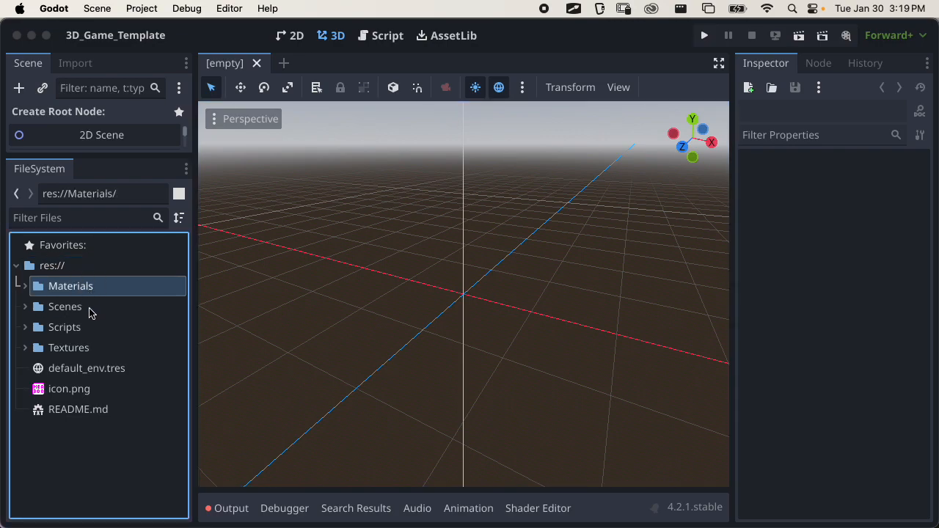
pyautogui.click(89, 309)
pyautogui.click(91, 331)
pyautogui.click(79, 349)
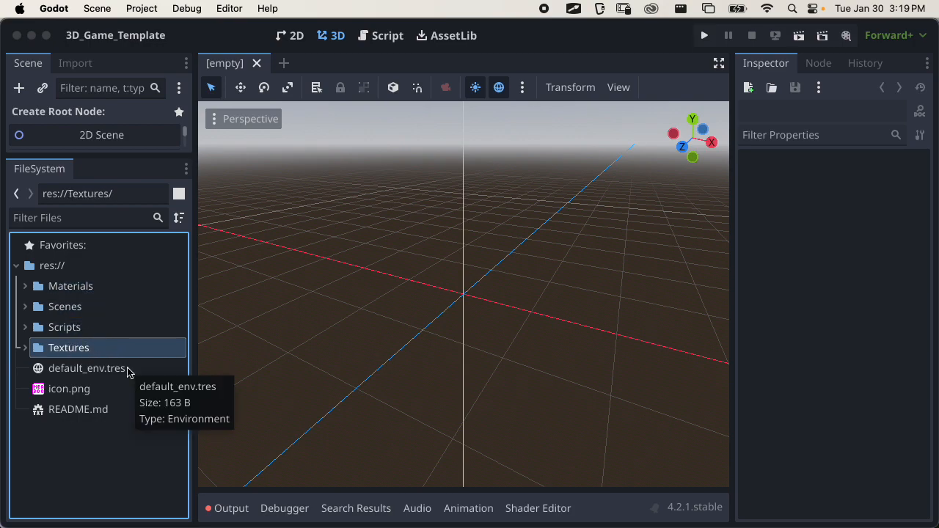
pyautogui.click(86, 307)
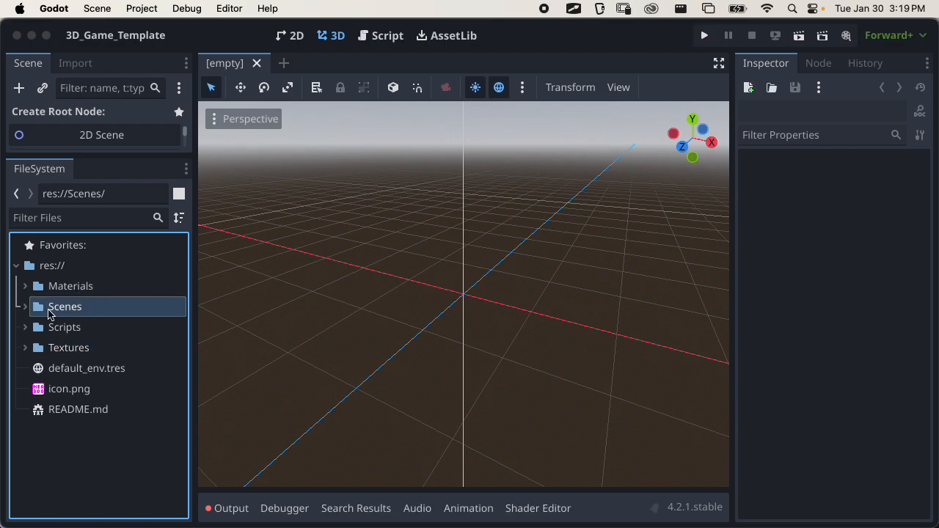
pyautogui.click(24, 307)
pyautogui.click(91, 331)
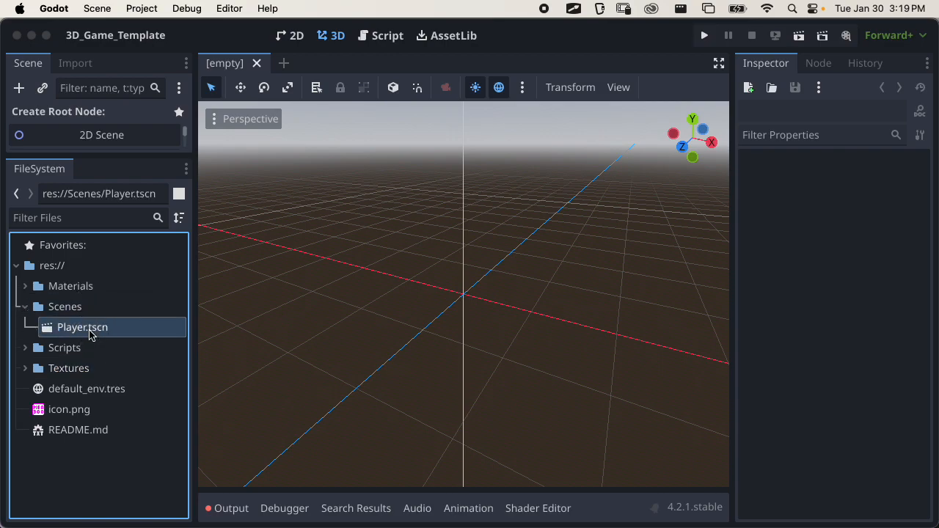
pyautogui.click(26, 307)
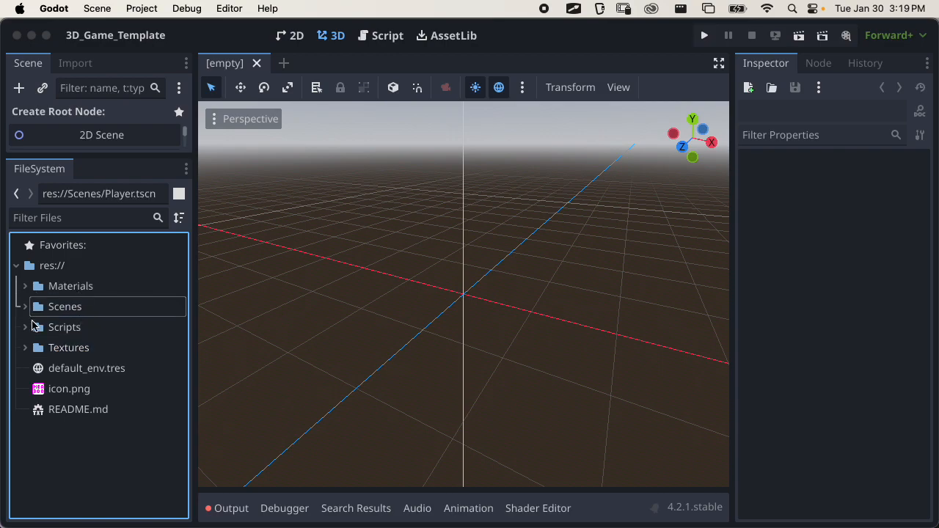
# Examine the contents of the Scripts, Textures and Materials folders, collapsing each one again
pyautogui.click(26, 327)
pyautogui.click(93, 350)
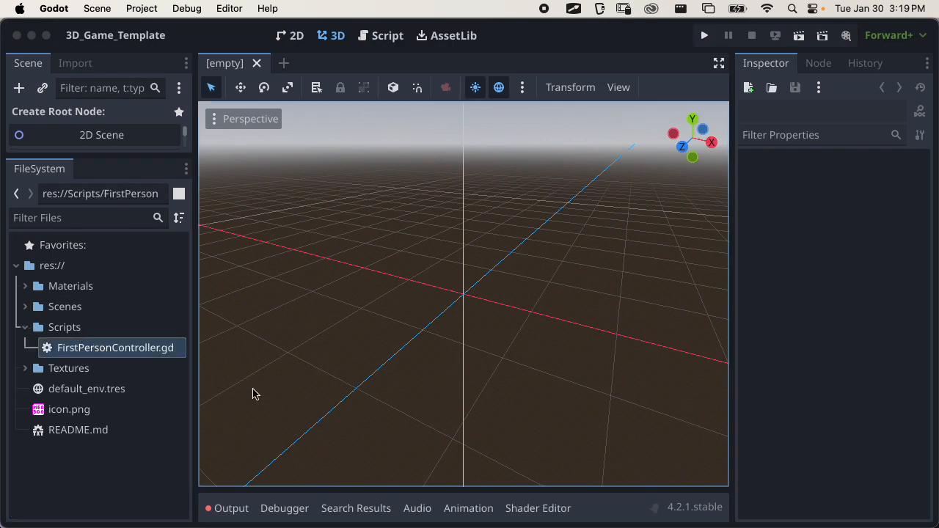
pyautogui.click(25, 327)
pyautogui.click(27, 349)
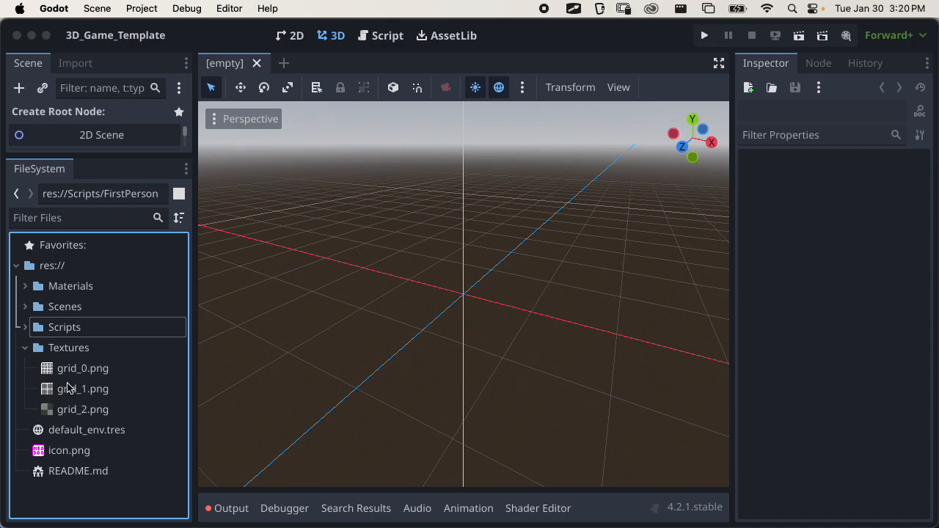
pyautogui.click(27, 348)
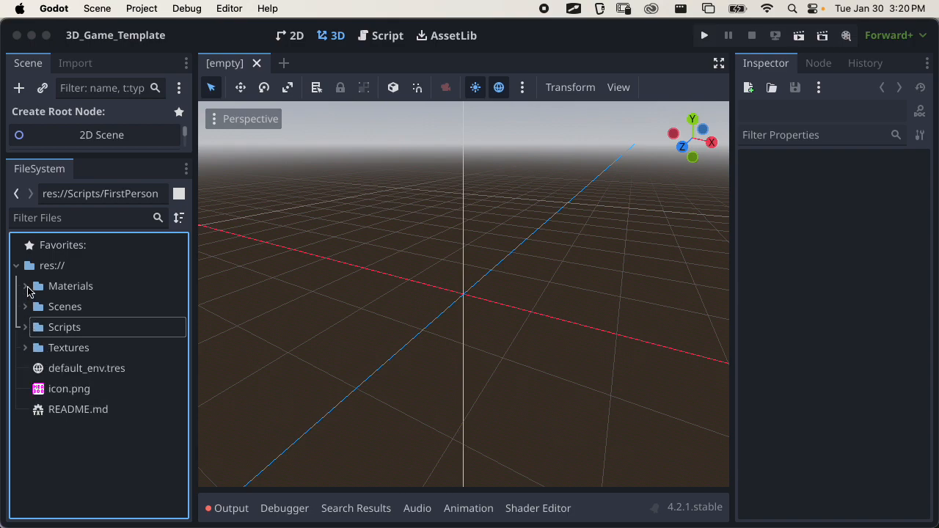
pyautogui.click(26, 287)
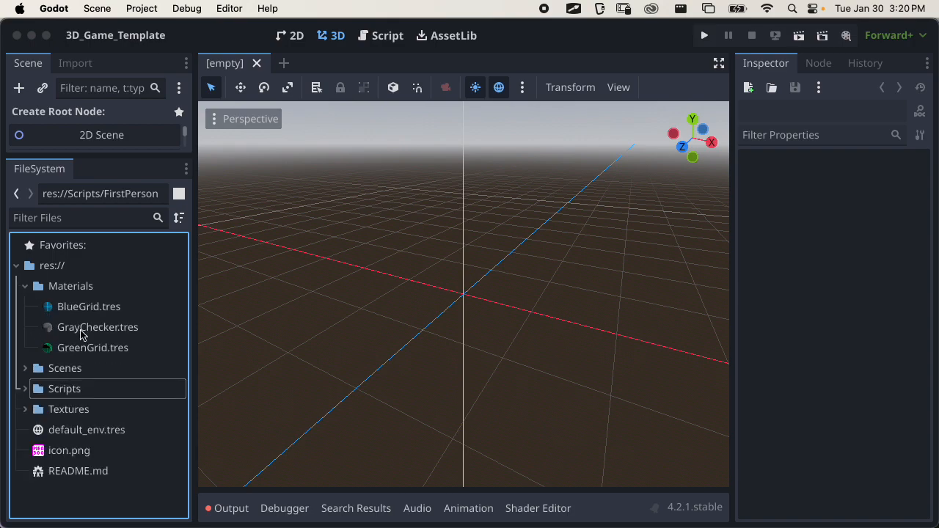
pyautogui.click(26, 287)
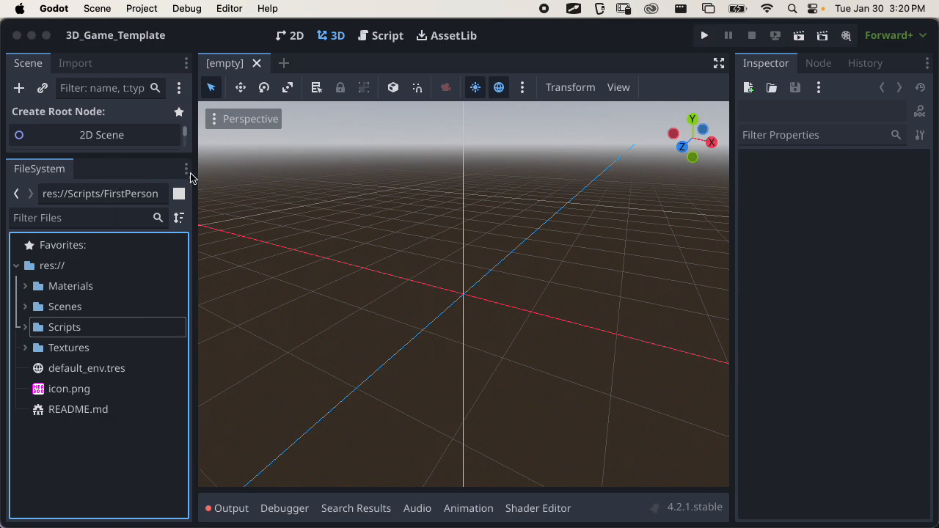
# Enlarge the Scene dock downward to show all root node options, and try filtering the project files by "player", clearing the filter again
pyautogui.moveTo(92, 155); pyautogui.dragTo(98, 304)
pyautogui.click(87, 351)
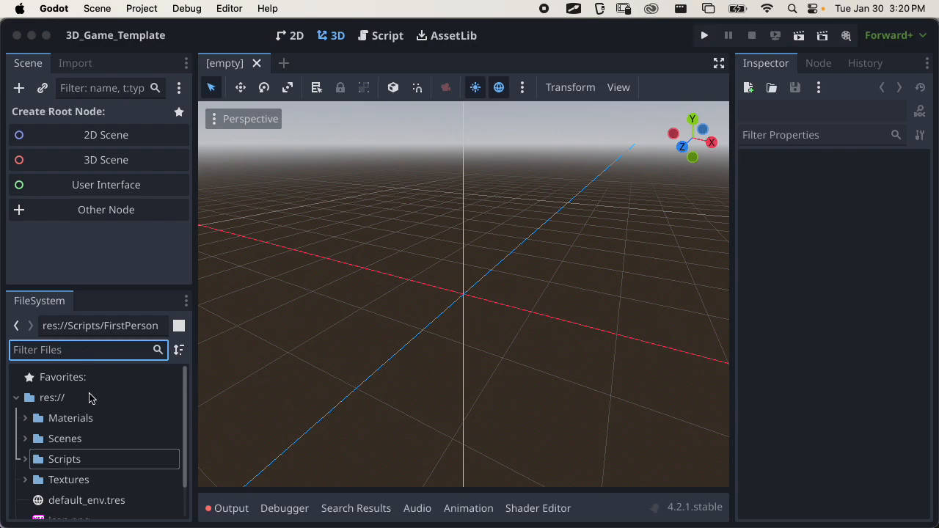
pyautogui.write('player')
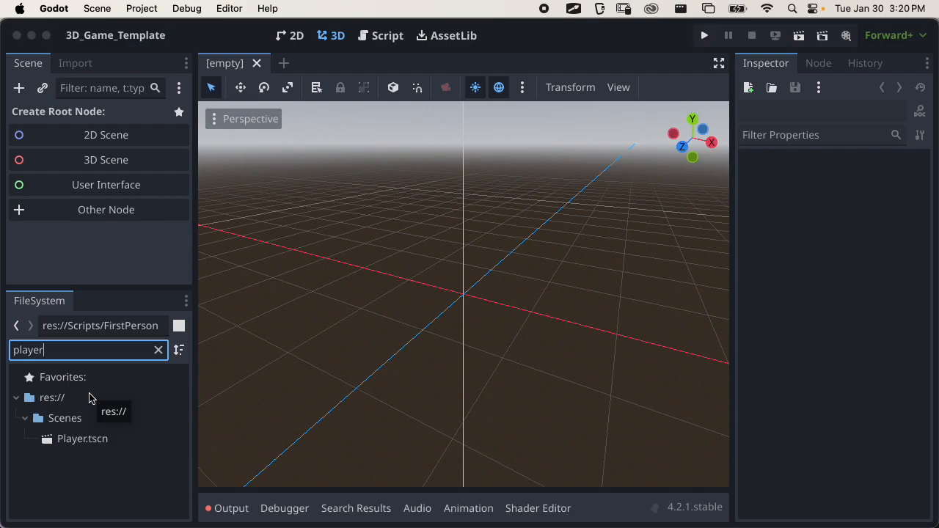
pyautogui.click(158, 350)
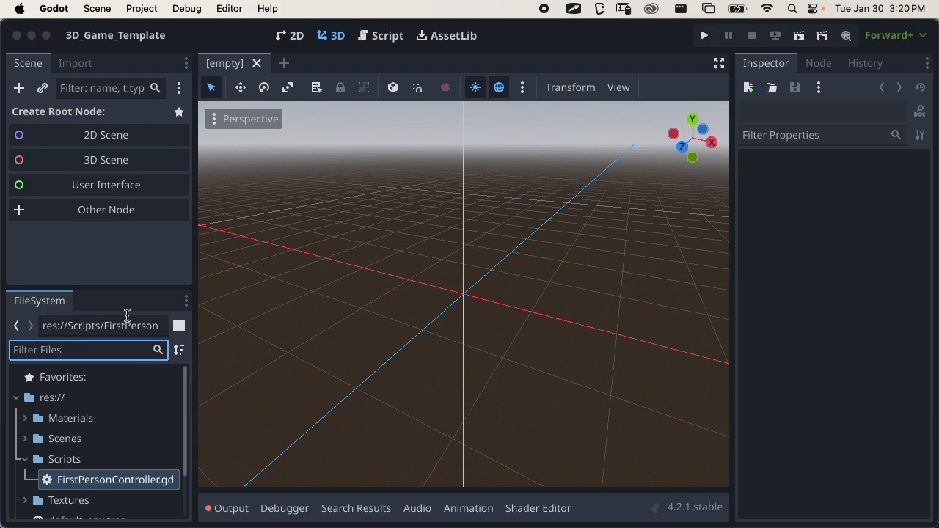
pyautogui.moveTo(88, 288); pyautogui.dragTo(92, 331)
pyautogui.click(36, 66)
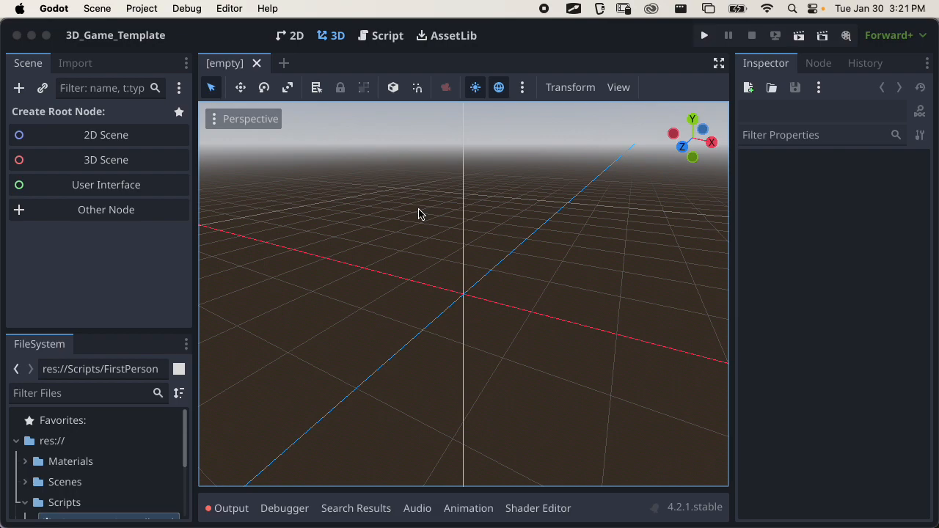
# Practise zooming in and out of the empty 3D viewport around the origin
pyautogui.scroll(-5, 486, 279)
pyautogui.scroll(5, 486, 279)
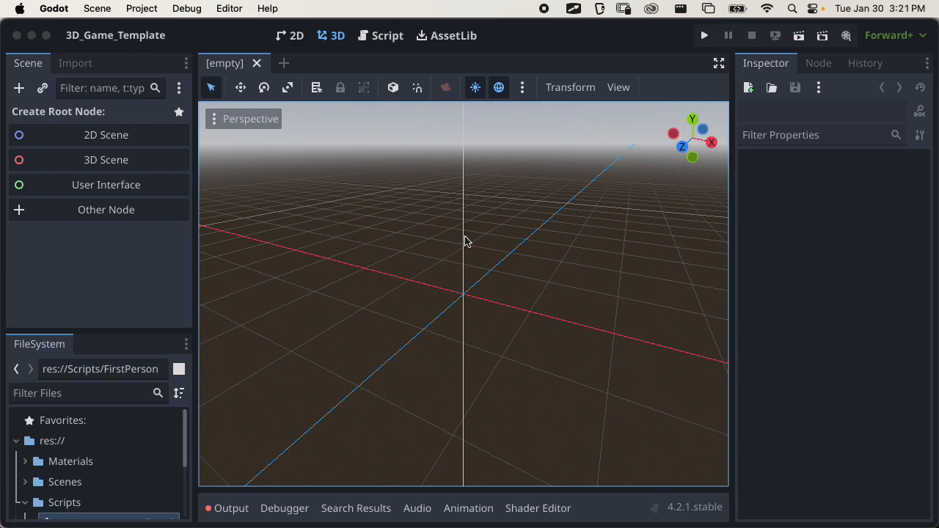
pyautogui.scroll(5, 499, 309)
pyautogui.scroll(-10, 496, 311)
pyautogui.scroll(10, 497, 310)
pyautogui.scroll(-10, 497, 309)
pyautogui.scroll(8, 497, 310)
pyautogui.scroll(-20, 497, 309)
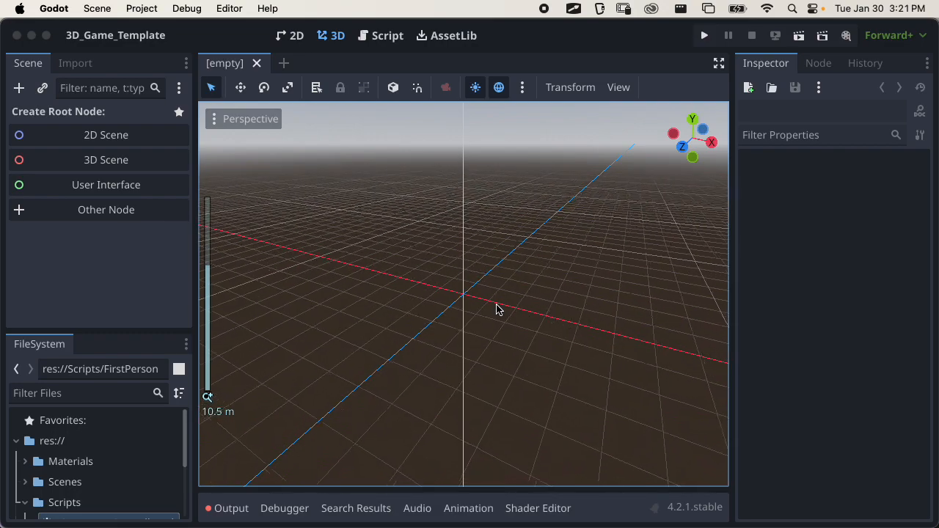
pyautogui.scroll(6, 497, 310)
pyautogui.scroll(10, 497, 309)
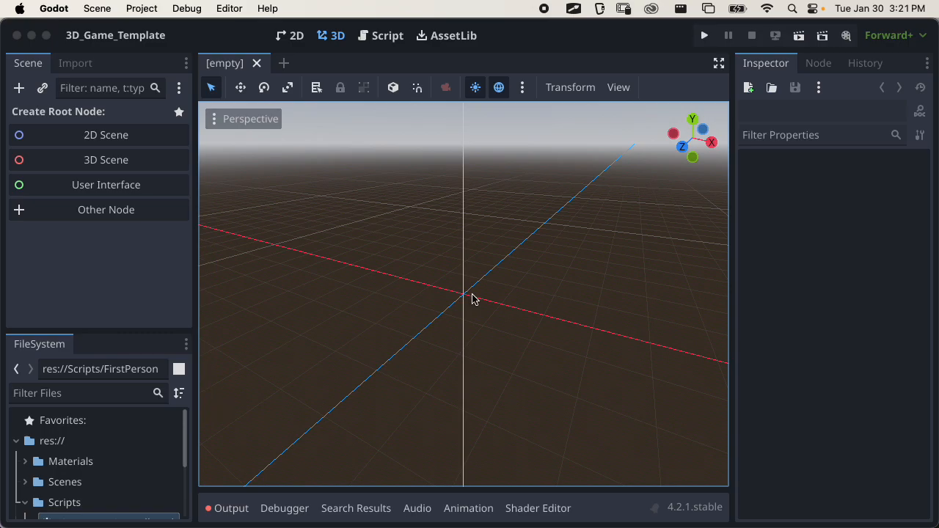
# Practise orbiting, panning and free-looking around the origin in the 3D viewport
pyautogui.moveTo(460, 302)
pyautogui.mouseDown(button='middle')
pyautogui.moveTo(499, 304)
pyautogui.moveTo(321, 296)
pyautogui.moveTo(615, 296)
pyautogui.moveTo(466, 279)
pyautogui.moveTo(441, 330)
pyautogui.moveTo(467, 220)
pyautogui.moveTo(471, 335)
pyautogui.moveTo(482, 294)
pyautogui.moveTo(477, 300)
pyautogui.mouseUp(button='middle')
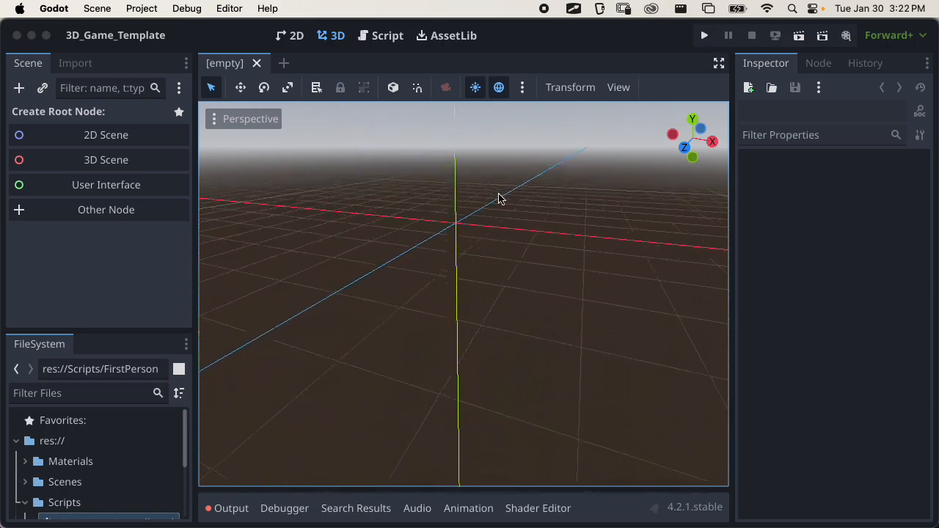
pyautogui.keyDown('shift'); pyautogui.moveTo(420, 285); pyautogui.dragTo(521, 308, button='middle'); pyautogui.keyUp('shift')
pyautogui.moveTo(464, 294); pyautogui.dragTo(469, 275, button='right')
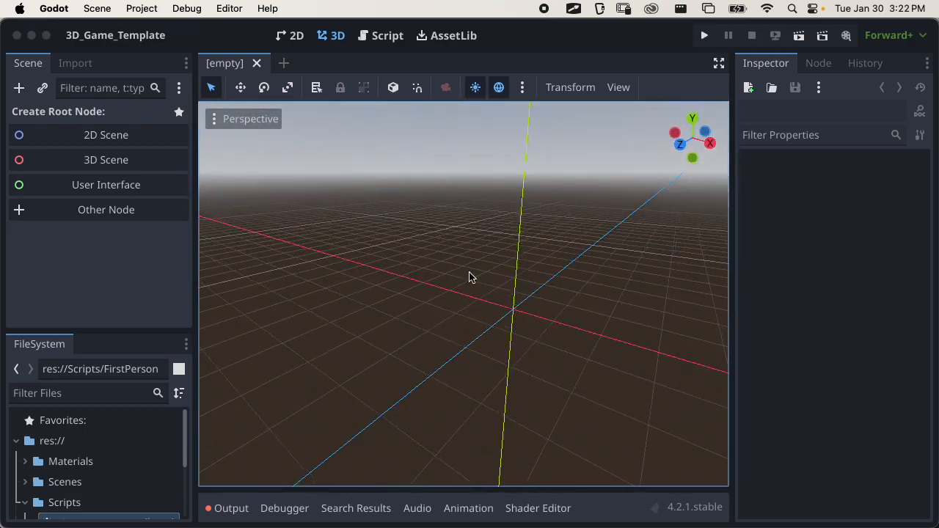
# Snap the 3D viewport to front, top and side views with the axis gizmo, and orbit back to an angled perspective
pyautogui.click(680, 146)
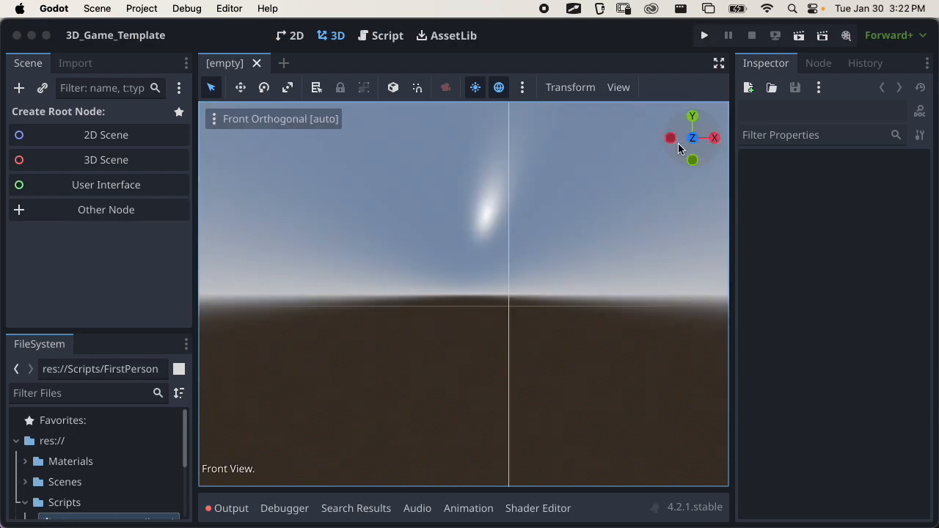
pyautogui.click(692, 118)
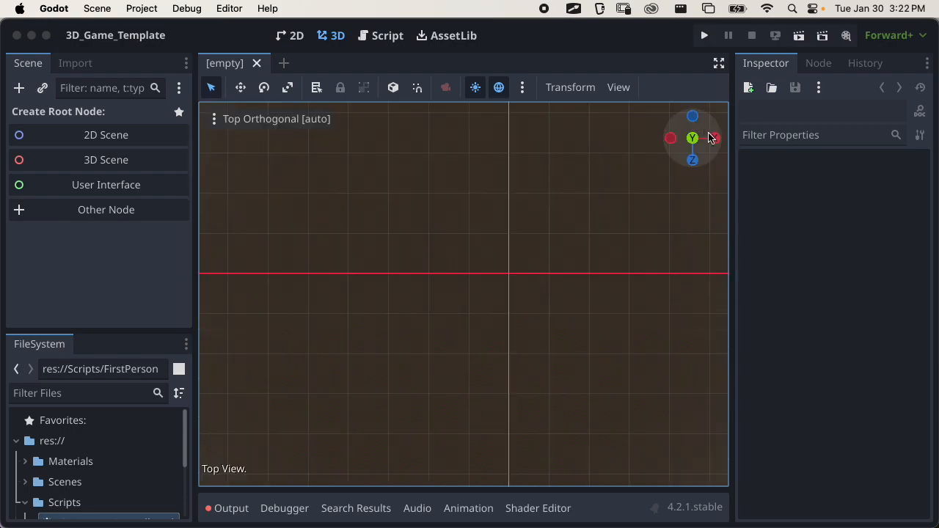
pyautogui.click(713, 138)
pyautogui.click(692, 138)
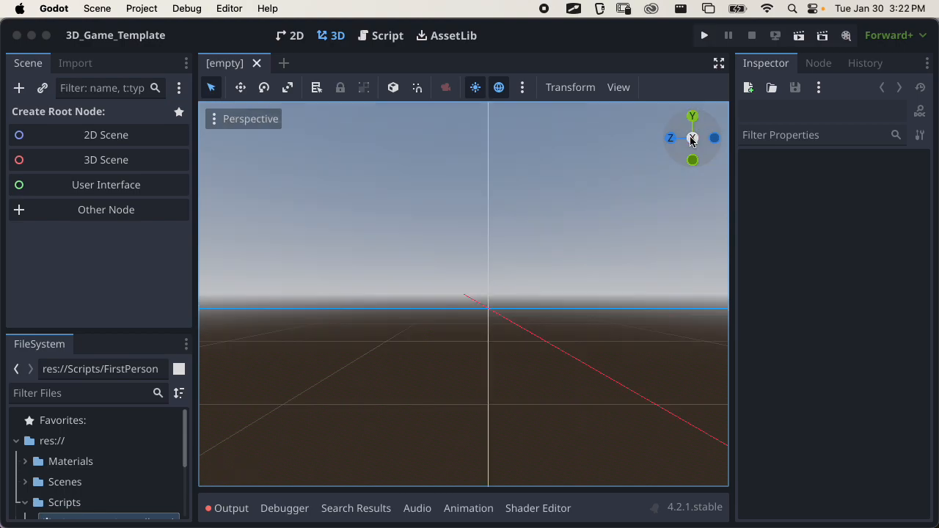
pyautogui.click(671, 138)
pyautogui.scroll(1, 546, 279)
pyautogui.moveTo(543, 282); pyautogui.dragTo(409, 336, button='middle')
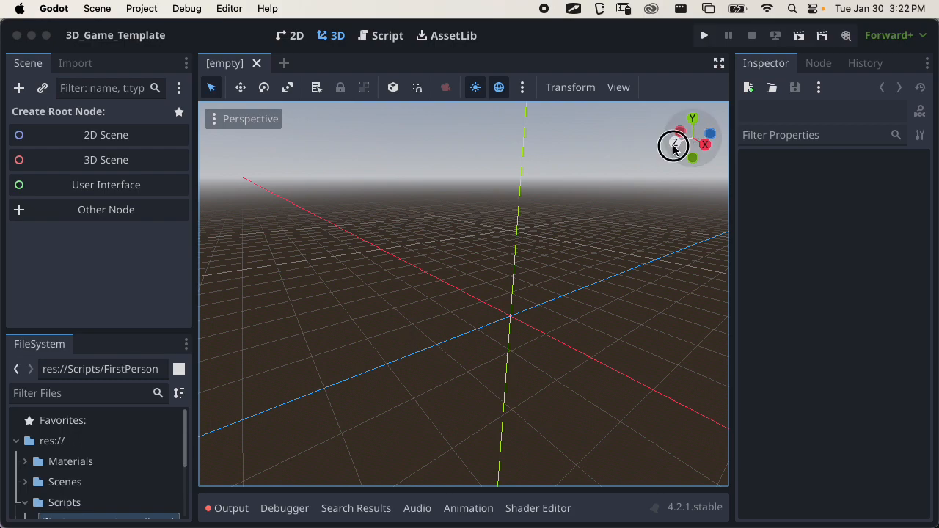
# Zoom in and out in the front orthogonal view, and rotate the view using the axis gizmo itself
pyautogui.click(674, 142)
pyautogui.scroll(3, 518, 324)
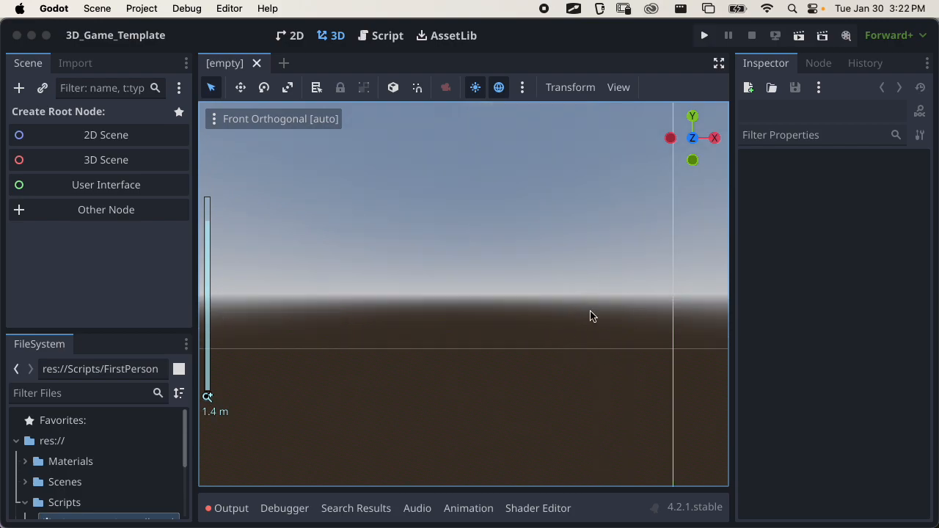
pyautogui.scroll(-3, 659, 189)
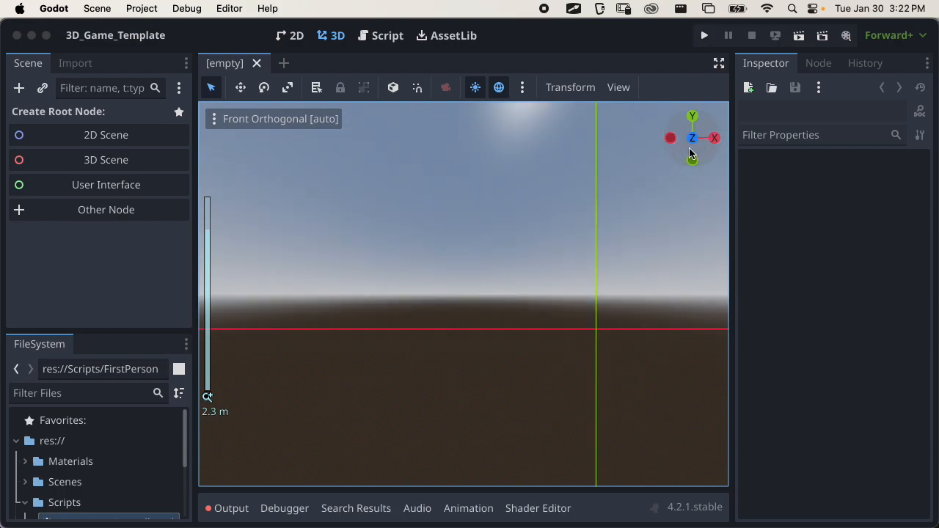
pyautogui.moveTo(692, 157); pyautogui.dragTo(631, 185)
pyautogui.click(671, 140)
pyautogui.moveTo(703, 126); pyautogui.dragTo(777, 94)
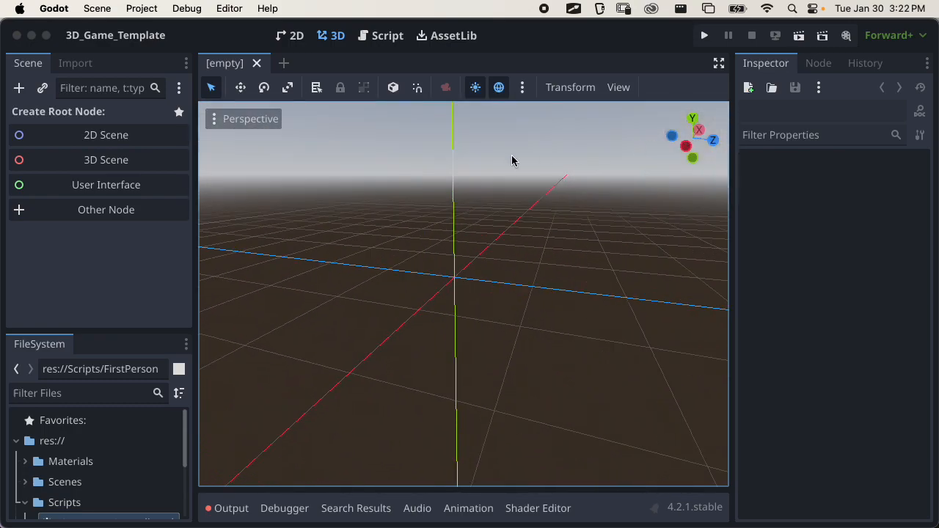
# Try the viewport's preset views, switching through Top, Bottom and Left orthogonal
pyautogui.click(235, 127)
pyautogui.scroll(-4, 294, 140)
pyautogui.scroll(4, 268, 142)
pyautogui.click(549, 185)
pyautogui.click(248, 126)
pyautogui.click(262, 29)
pyautogui.scroll(3, 435, 250)
pyautogui.scroll(-5, 435, 250)
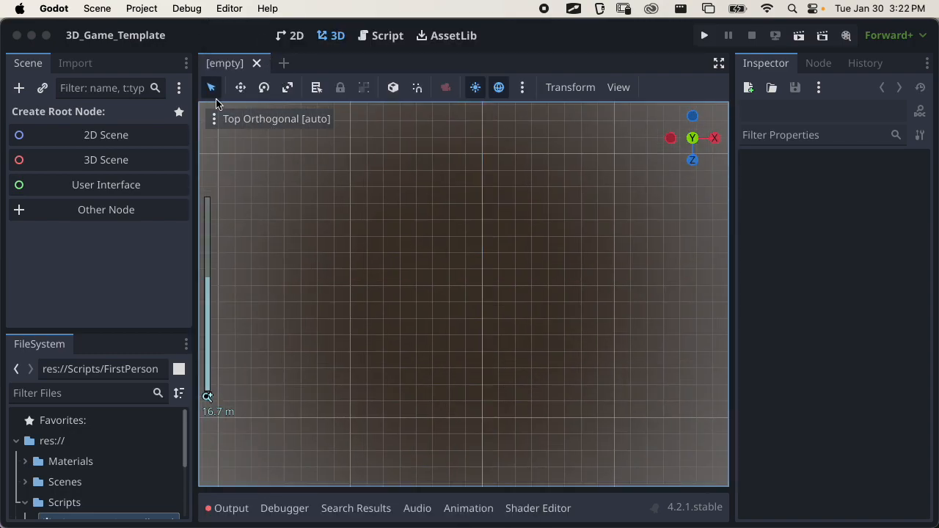
pyautogui.click(224, 119)
pyautogui.click(257, 46)
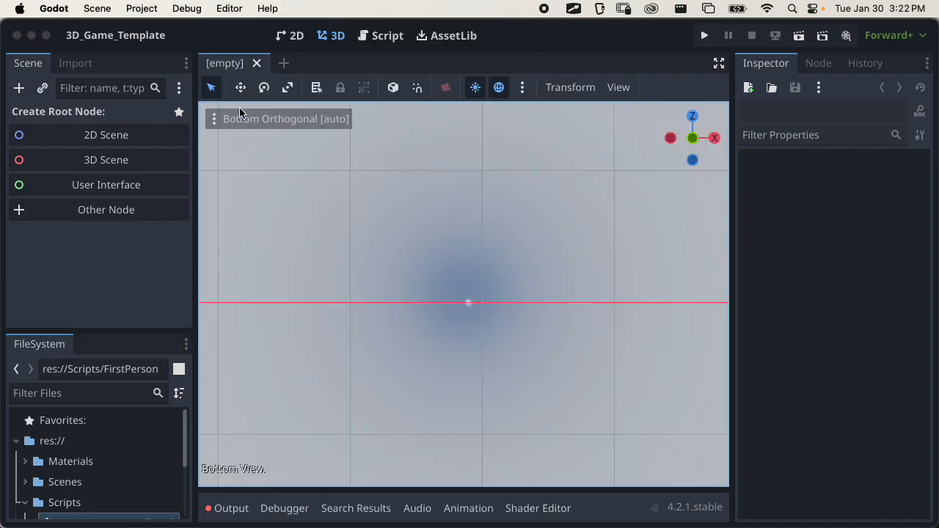
pyautogui.click(242, 118)
pyautogui.click(271, 69)
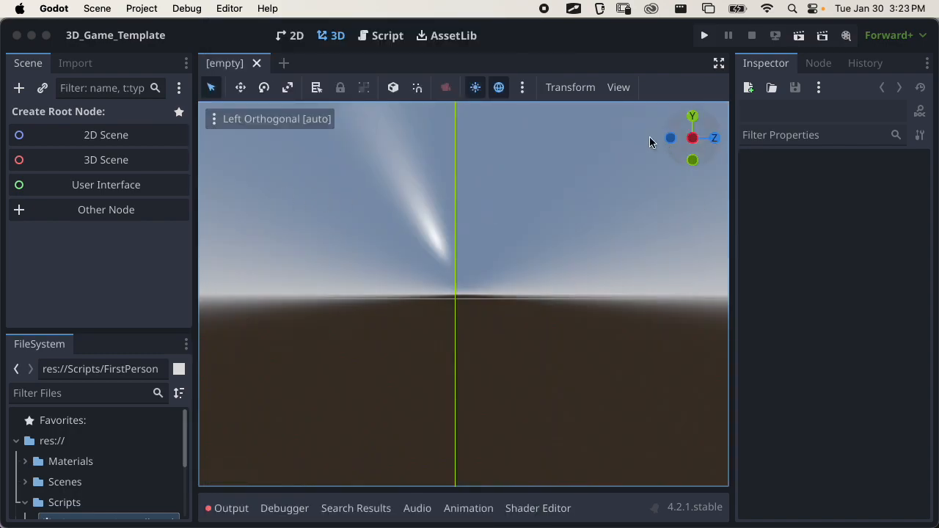
# Switch the 3D viewport from the left orthogonal view to Perspective and orbit to an angled view of the origin
pyautogui.click(316, 120)
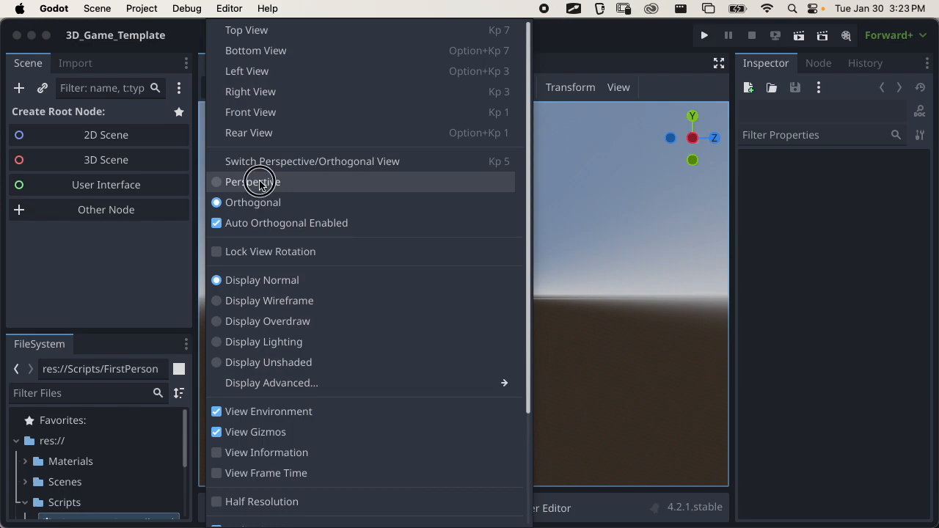
pyautogui.click(242, 182)
pyautogui.click(623, 202)
pyautogui.scroll(-3, 494, 260)
pyautogui.moveTo(495, 263); pyautogui.dragTo(318, 201, button='middle')
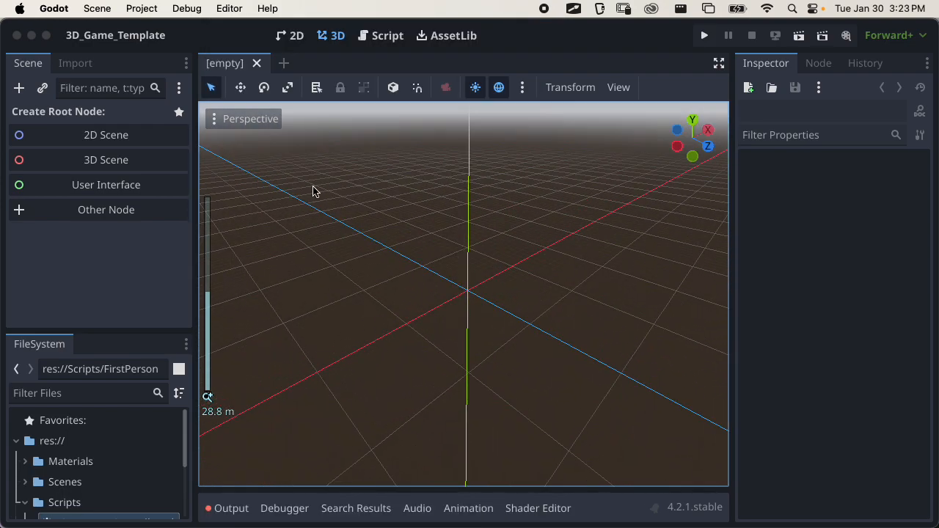
# Turn off View Environment for the viewport, orbit around without it, and turn it back on
pyautogui.click(250, 120)
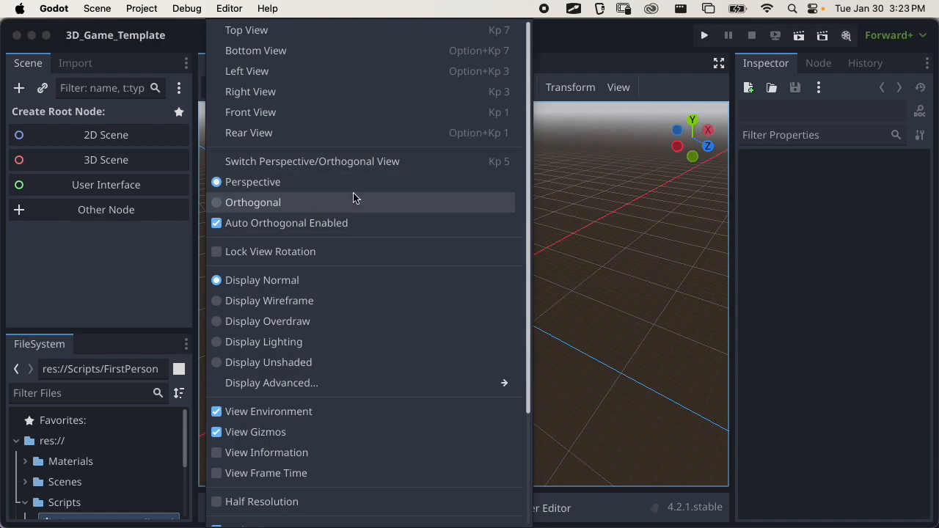
pyautogui.scroll(-5, 336, 242)
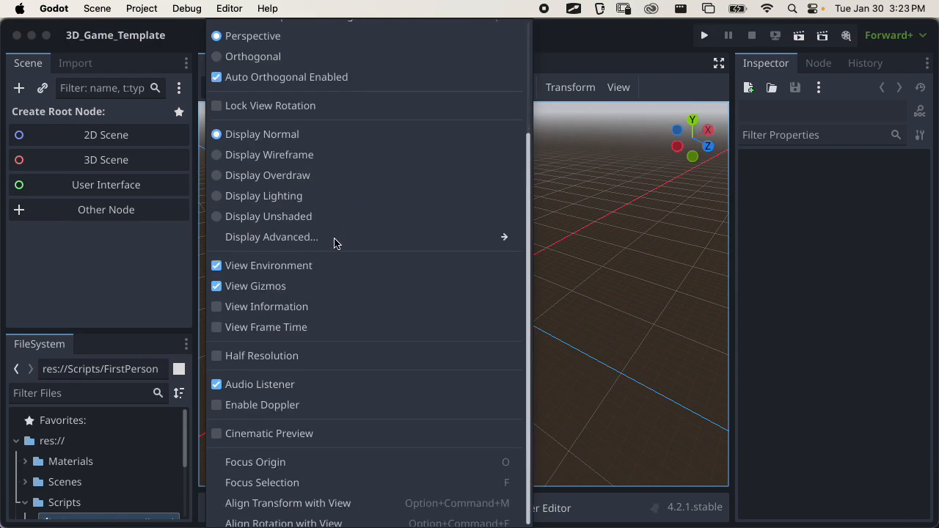
pyautogui.click(313, 267)
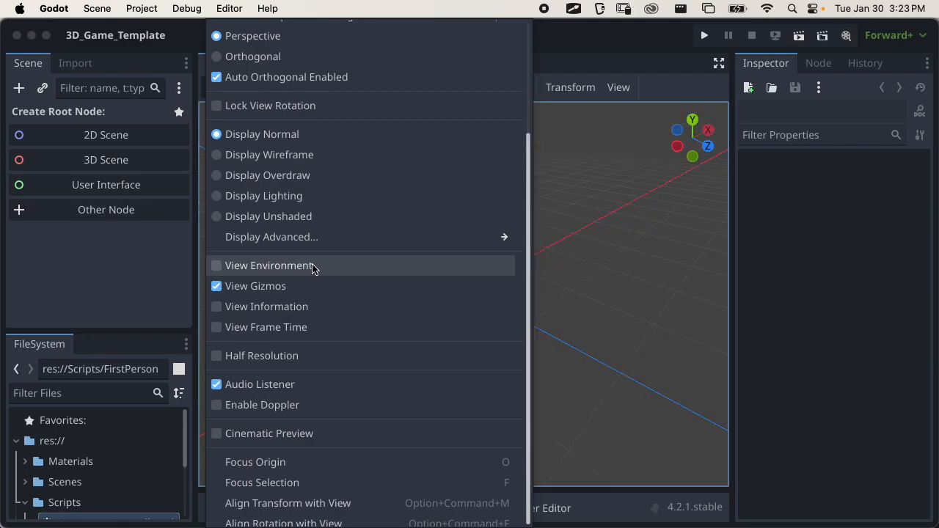
pyautogui.click(589, 276)
pyautogui.moveTo(589, 277); pyautogui.dragTo(423, 186, button='middle')
pyautogui.click(242, 119)
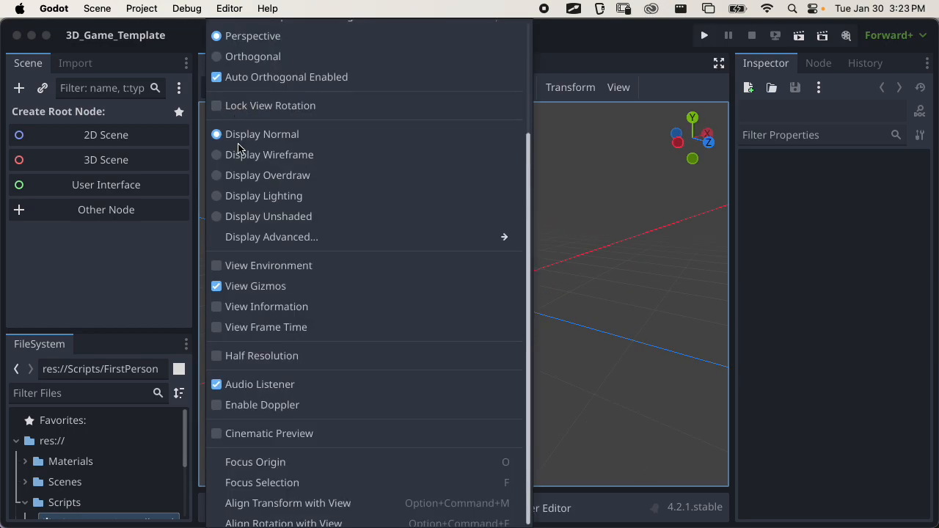
pyautogui.click(248, 267)
# Turn off View Gizmos for the viewport, orbit the scene, and turn the gizmos back on
pyautogui.click(270, 290)
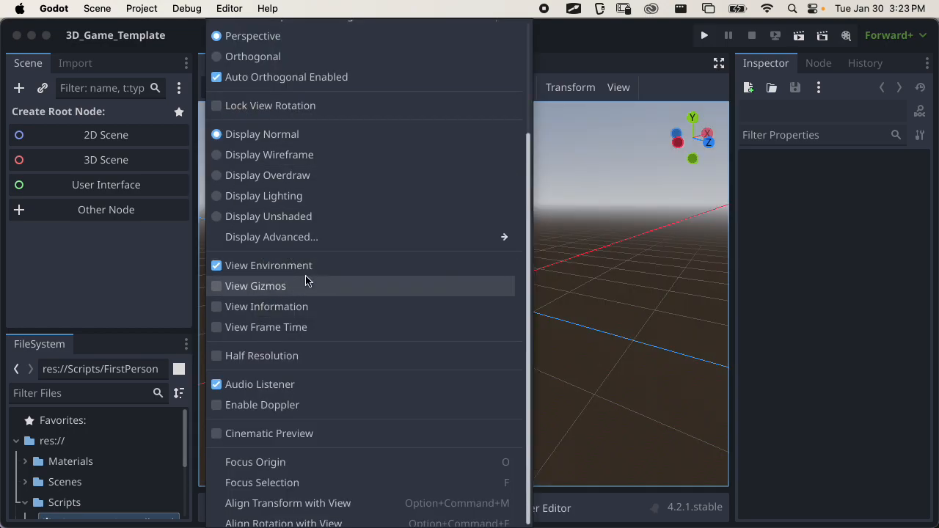
pyautogui.click(690, 225)
pyautogui.moveTo(690, 225); pyautogui.dragTo(261, 153, button='middle')
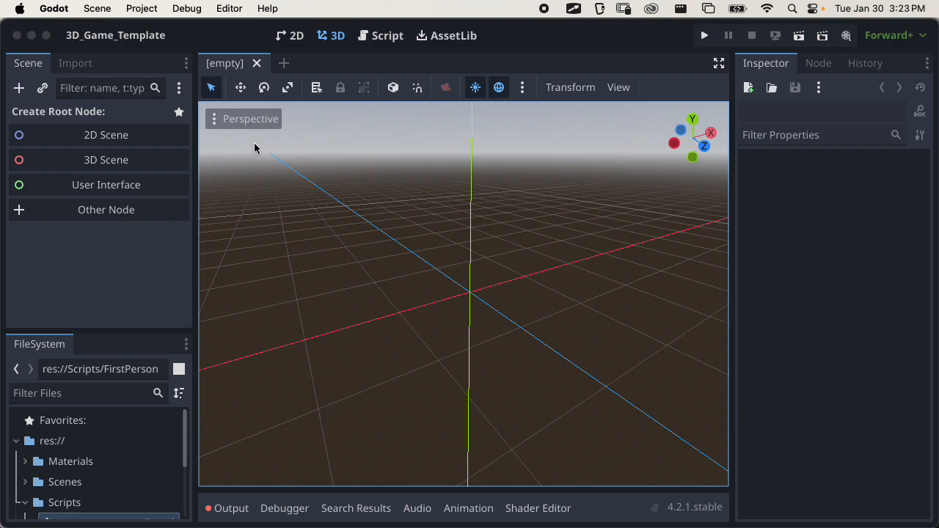
pyautogui.click(227, 119)
pyautogui.click(269, 285)
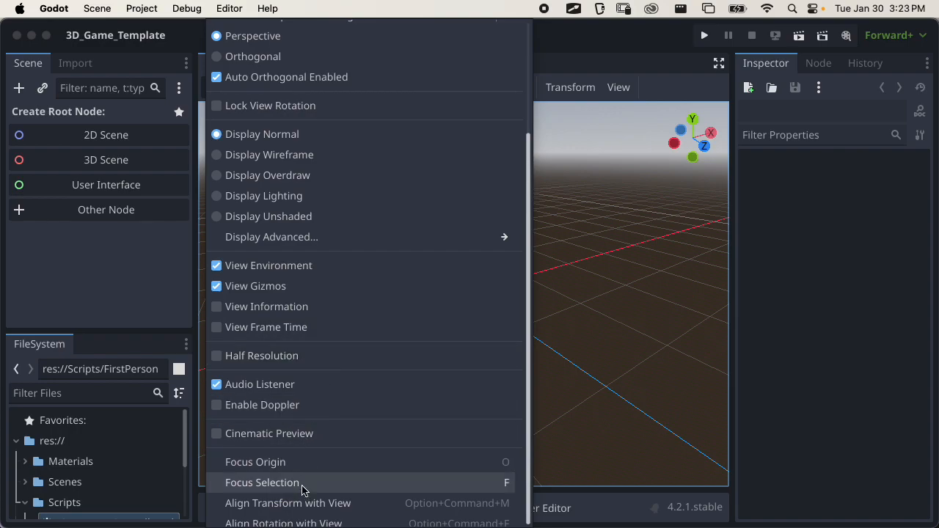
pyautogui.click(599, 335)
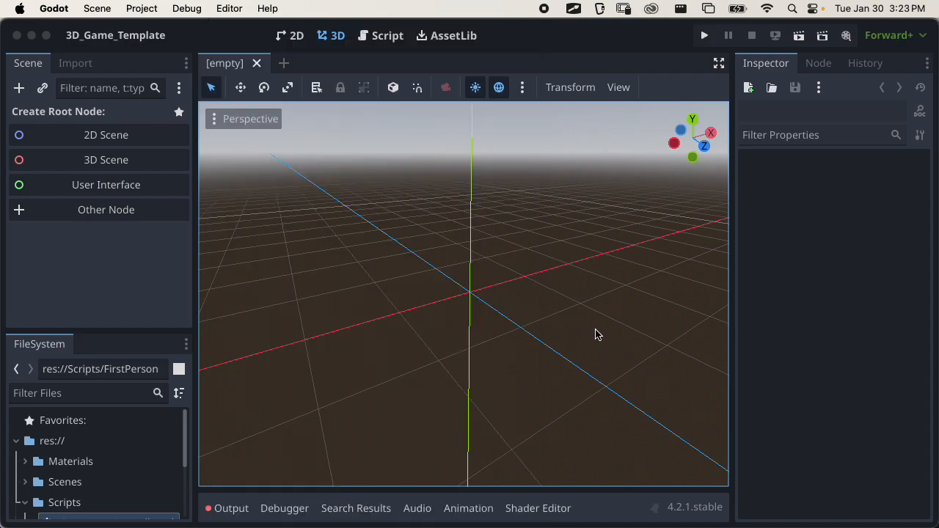
# Move the 3D view away from the origin, refocus it with Focus Origin, and orbit and zoom around it
pyautogui.scroll(-3, 545, 352)
pyautogui.moveTo(475, 338); pyautogui.dragTo(620, 335, button='middle')
pyautogui.moveTo(620, 334); pyautogui.dragTo(231, 319, button='right')
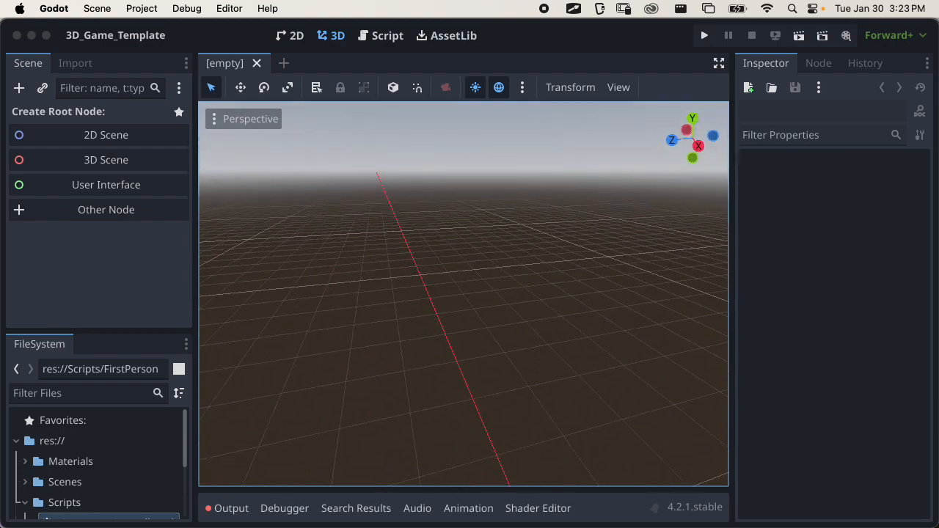
pyautogui.press('o')
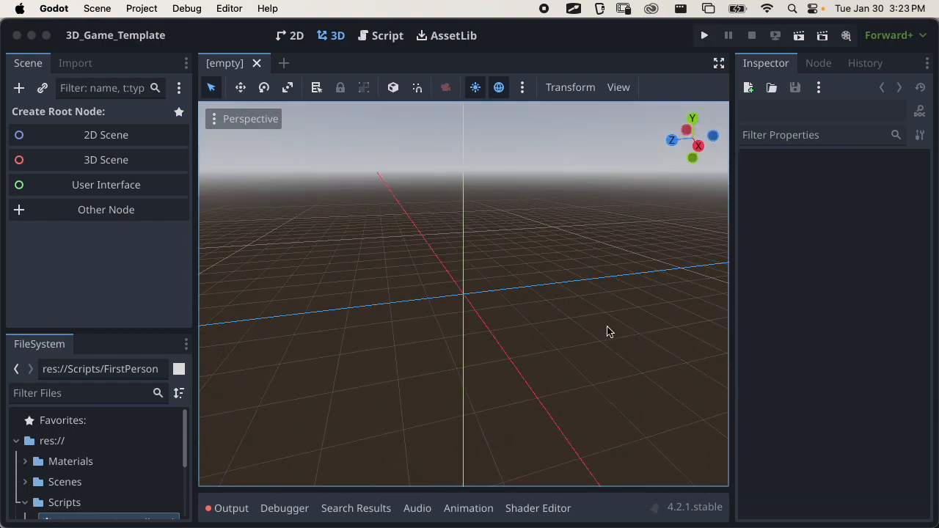
pyautogui.moveTo(488, 331); pyautogui.dragTo(494, 376, button='middle')
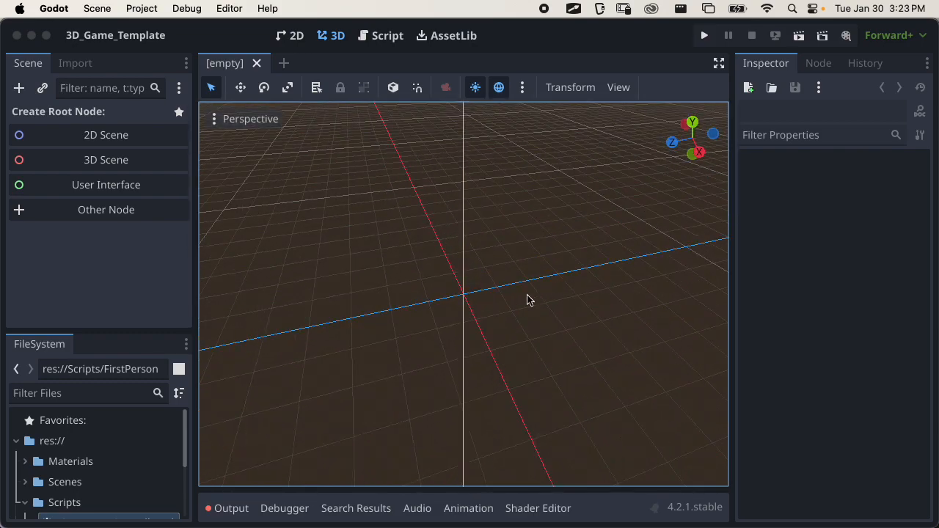
pyautogui.scroll(8, 468, 268)
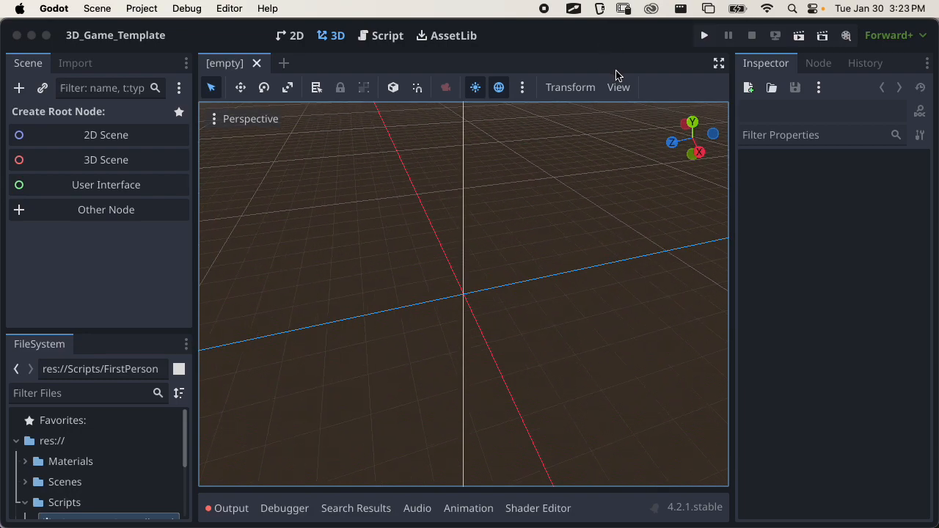
# Try the 2 Viewports layout and the side-by-side 2 Viewports (Alt) layout, zooming in the second viewport
pyautogui.click(618, 88)
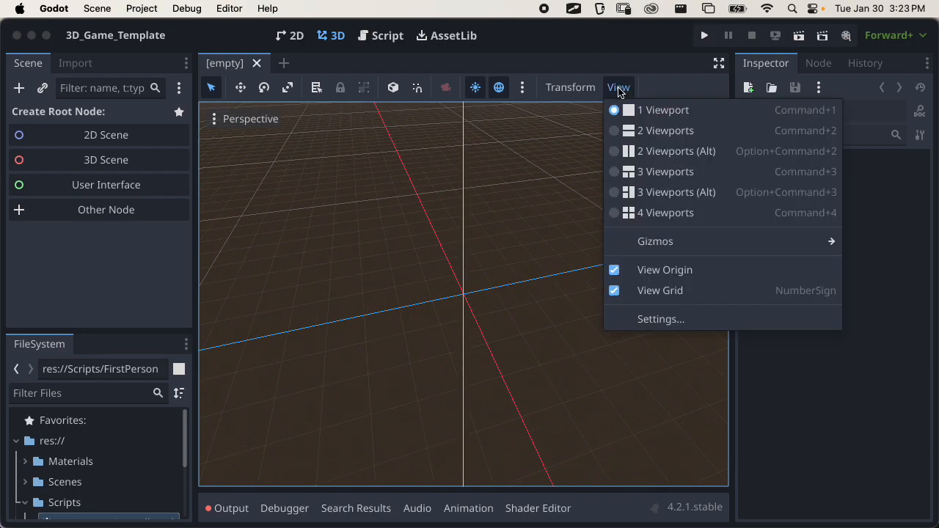
pyautogui.click(631, 129)
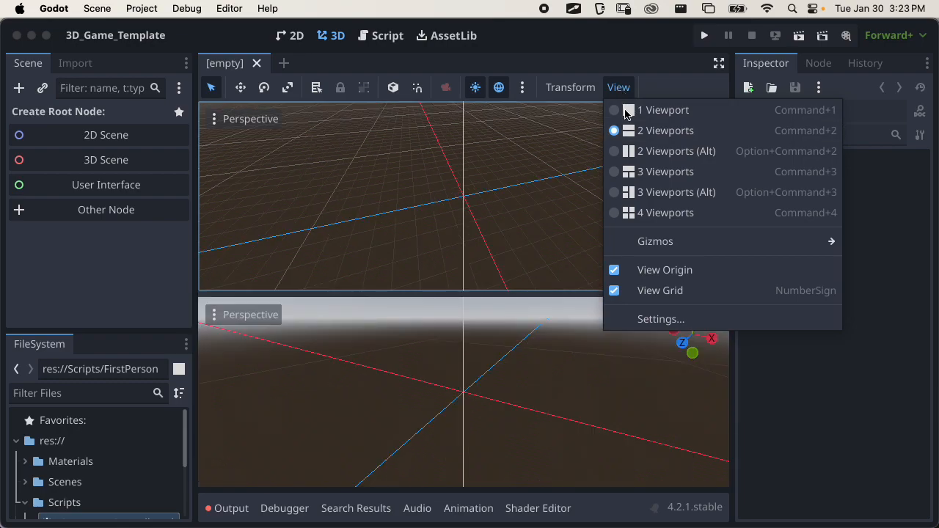
pyautogui.click(624, 150)
pyautogui.click(618, 88)
pyautogui.scroll(2, 567, 310)
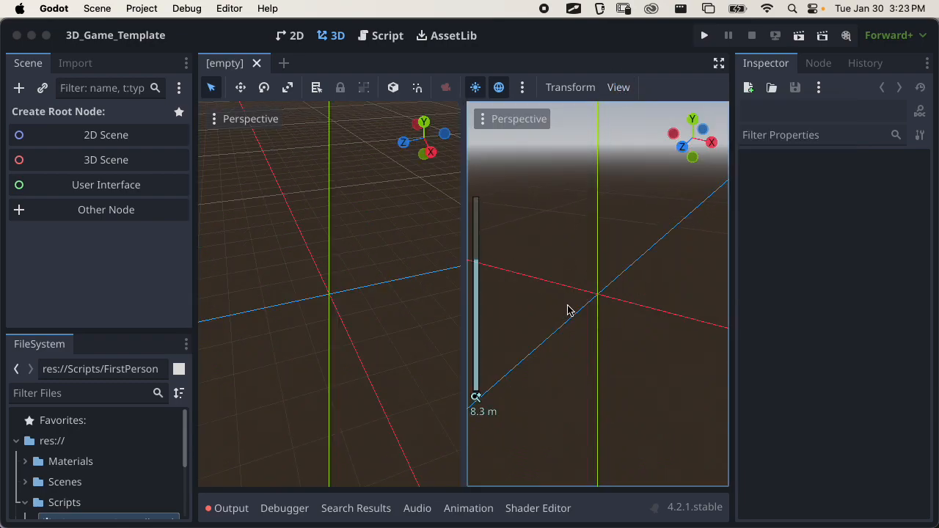
# Set the second viewport to the front orthogonal view, and zoom and orbit the two viewports independently
pyautogui.click(682, 147)
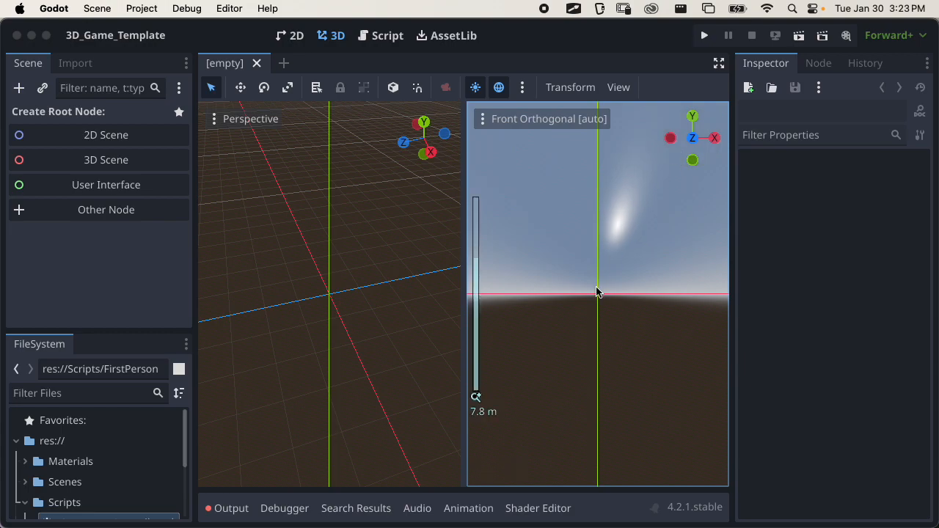
pyautogui.scroll(10, 596, 292)
pyautogui.scroll(8, 600, 290)
pyautogui.scroll(-15, 308, 272)
pyautogui.moveTo(356, 292); pyautogui.dragTo(371, 268, button='middle')
# Switch to the 4 Viewports layout and look through the list of gizmo types
pyautogui.click(618, 87)
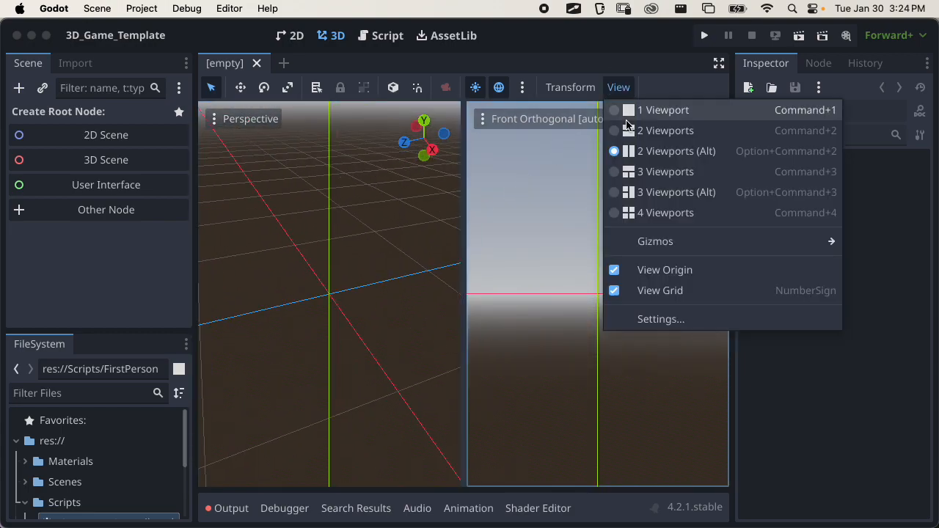
pyautogui.click(654, 212)
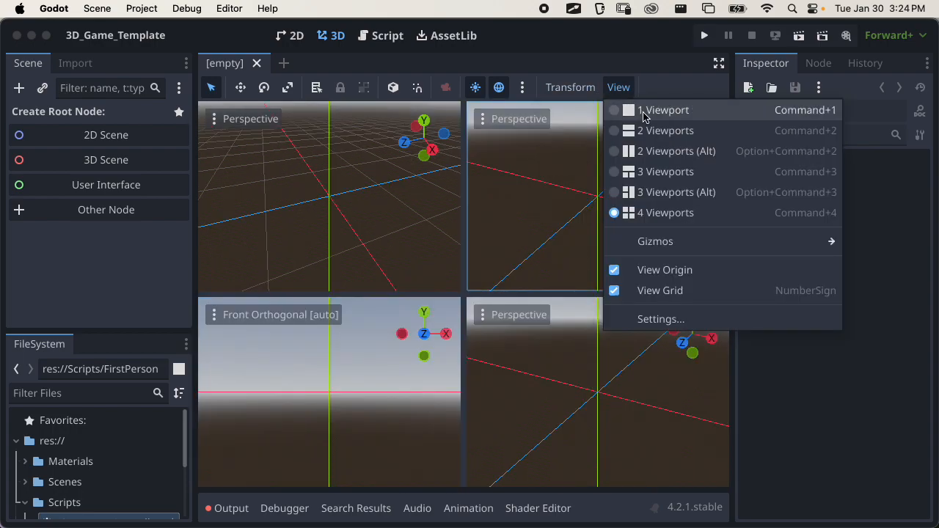
pyautogui.moveTo(658, 241)
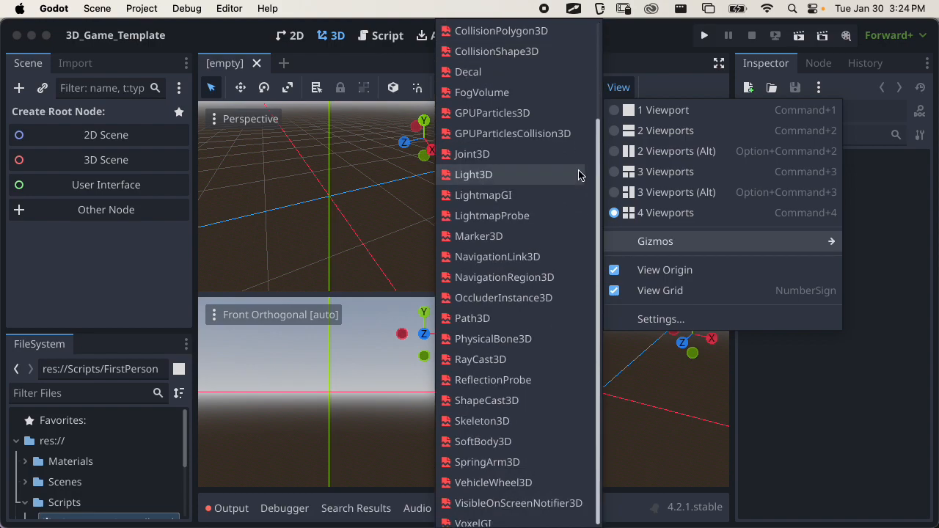
# Toggle View Origin and View Grid off and back on
pyautogui.click(677, 271)
pyautogui.click(678, 272)
pyautogui.click(670, 292)
pyautogui.click(669, 292)
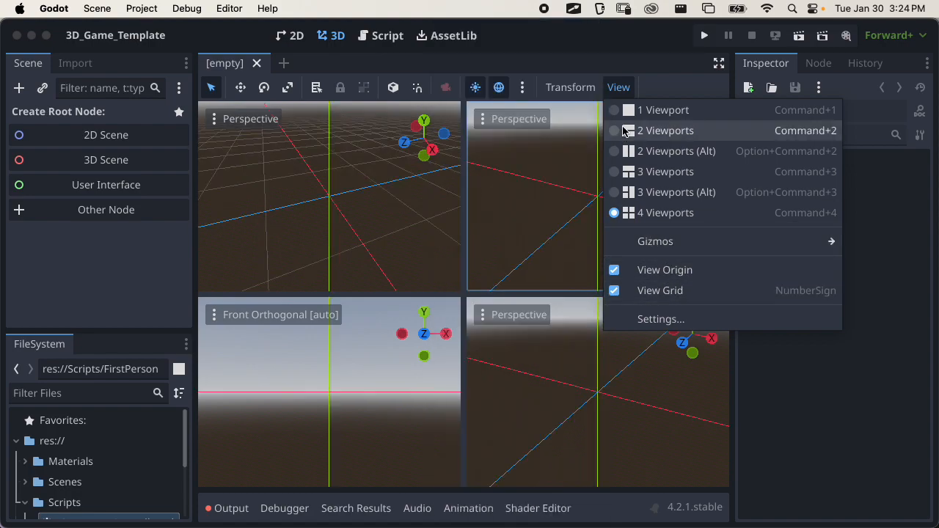
# Return the 3D editor to the 1 Viewport layout and zoom in on the origin
pyautogui.click(618, 87)
pyautogui.click(618, 87)
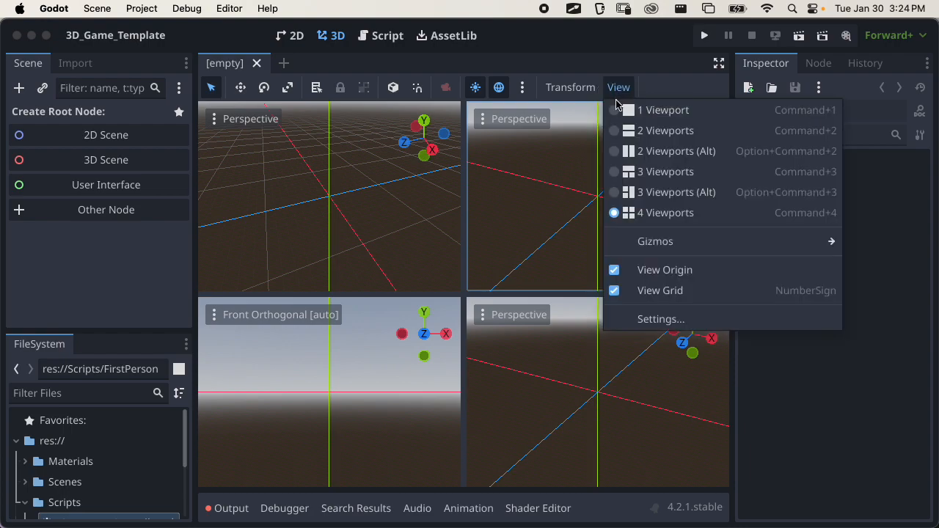
pyautogui.click(643, 116)
pyautogui.click(625, 88)
pyautogui.click(593, 91)
pyautogui.click(590, 93)
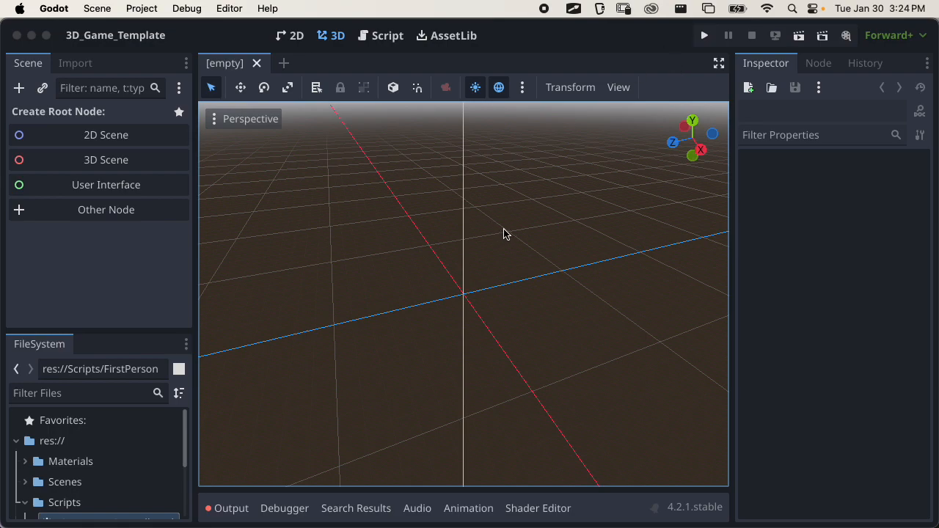
pyautogui.scroll(3, 598, 233)
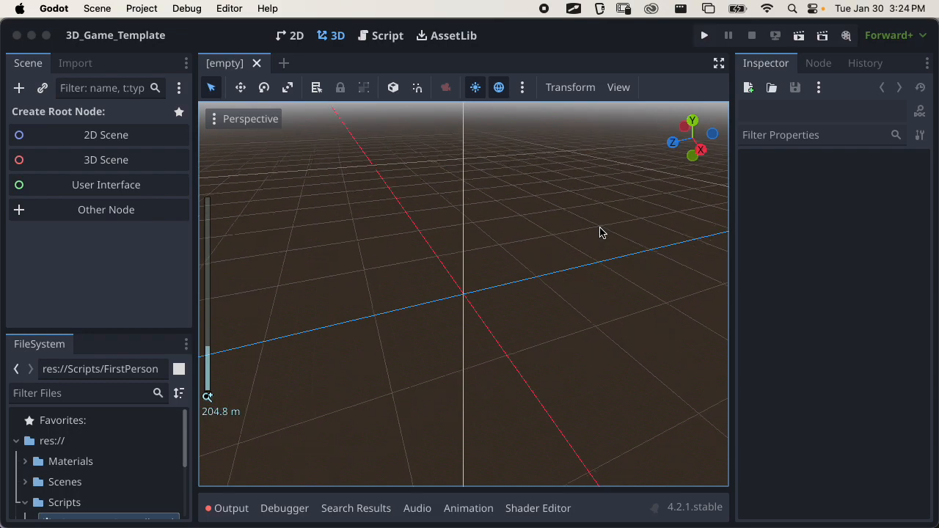
pyautogui.click(776, 65)
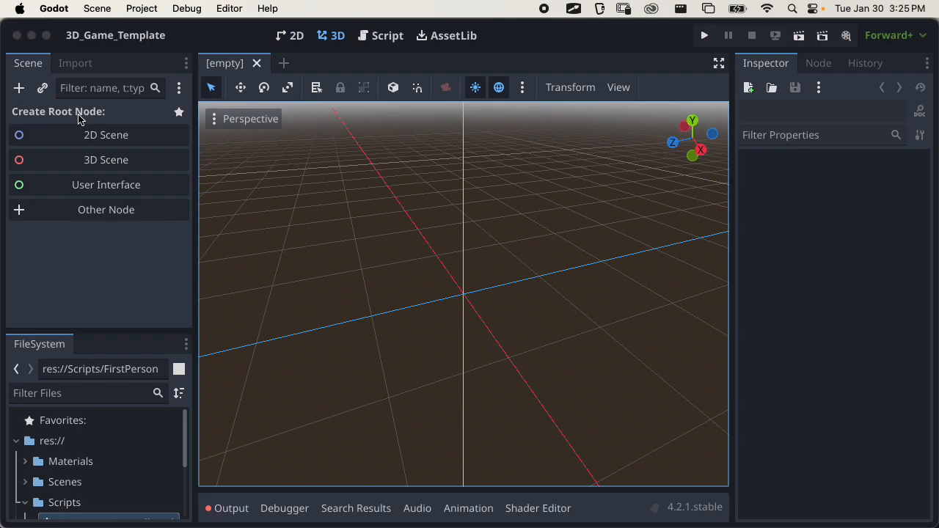
# Create a 3D Scene root node and rename it Level 1
pyautogui.click(69, 168)
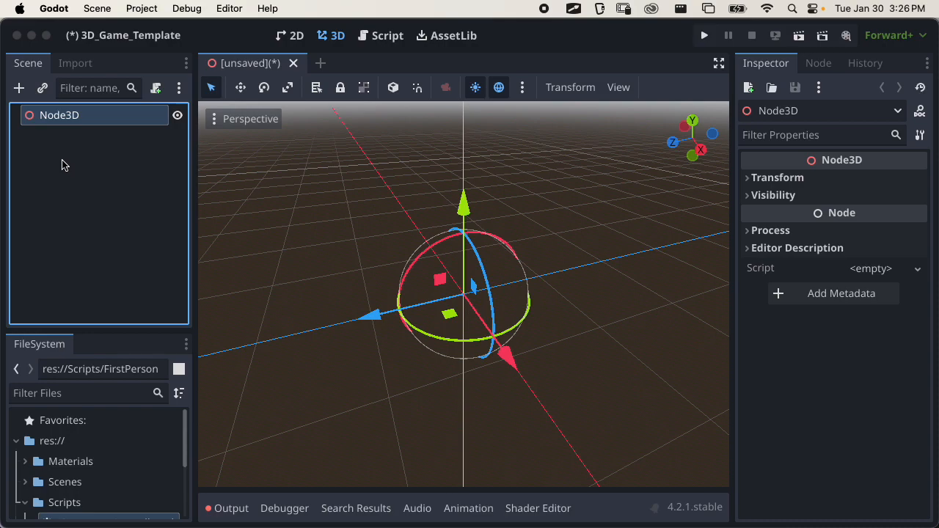
pyautogui.doubleClick(74, 117)
pyautogui.write('Level 1')
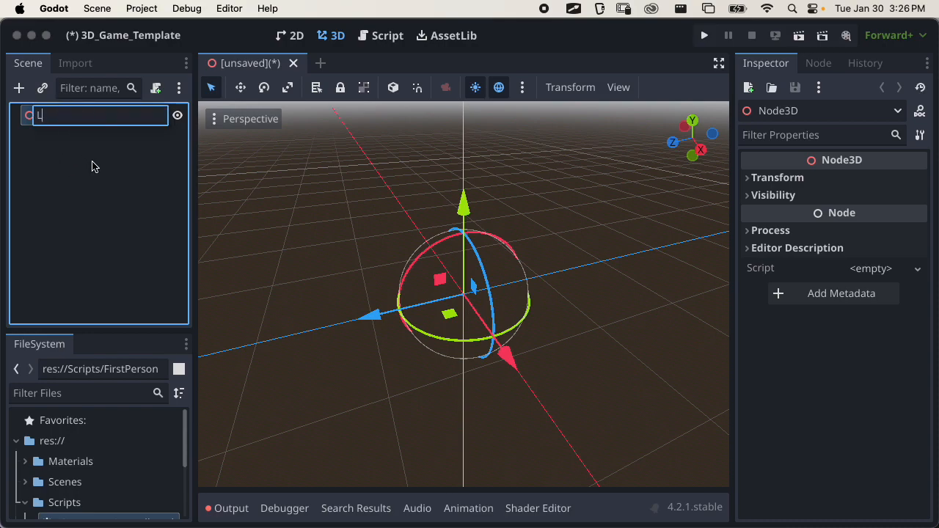
pyautogui.press('Return')
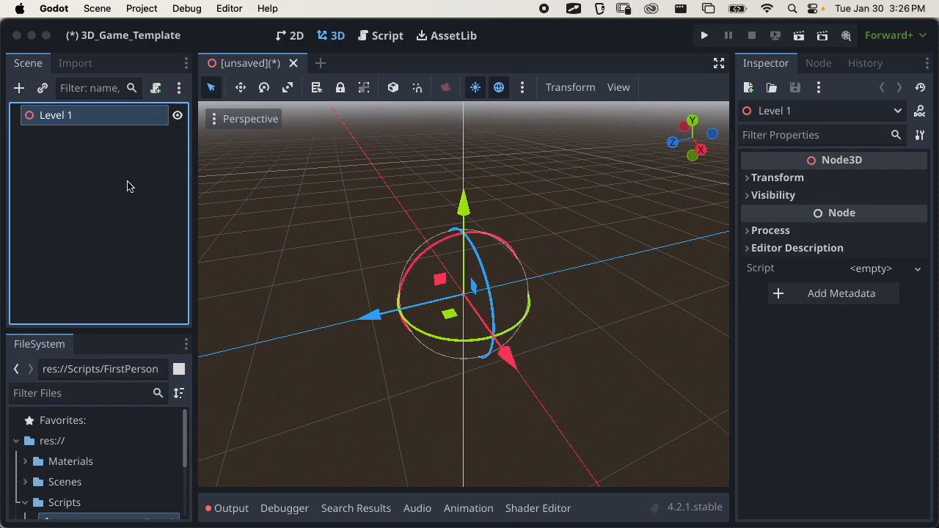
# Start saving the scene and create a new folder named Levels inside the Scenes folder
pyautogui.press('super+s')
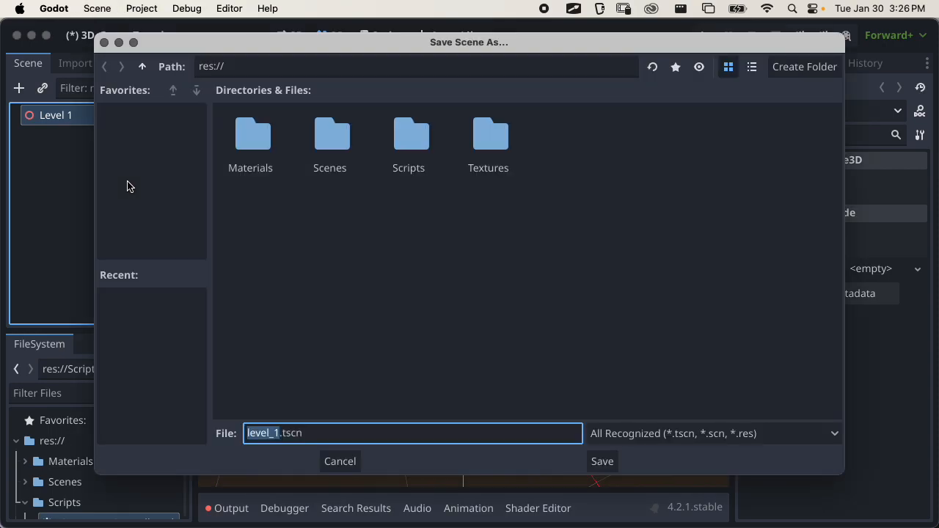
pyautogui.click(336, 153)
pyautogui.doubleClick(336, 153)
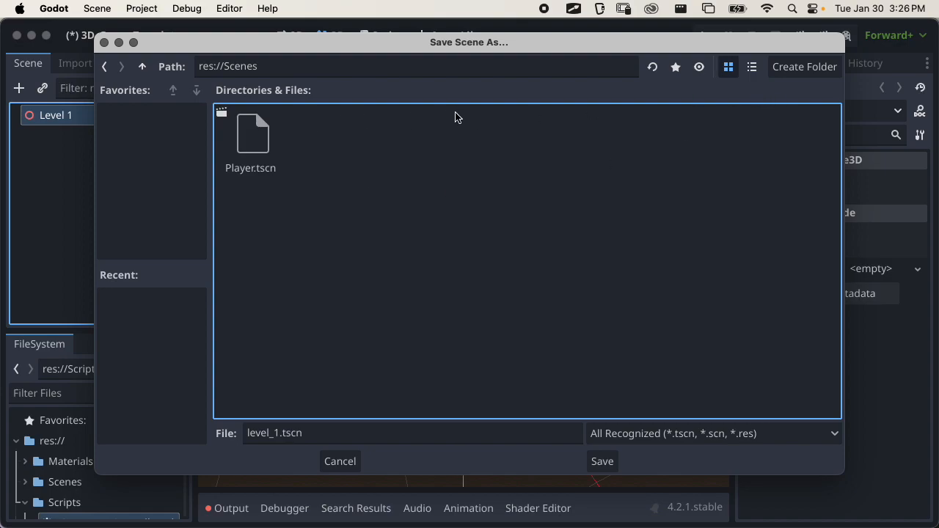
pyautogui.click(799, 67)
pyautogui.write('Levels')
pyautogui.press('Return')
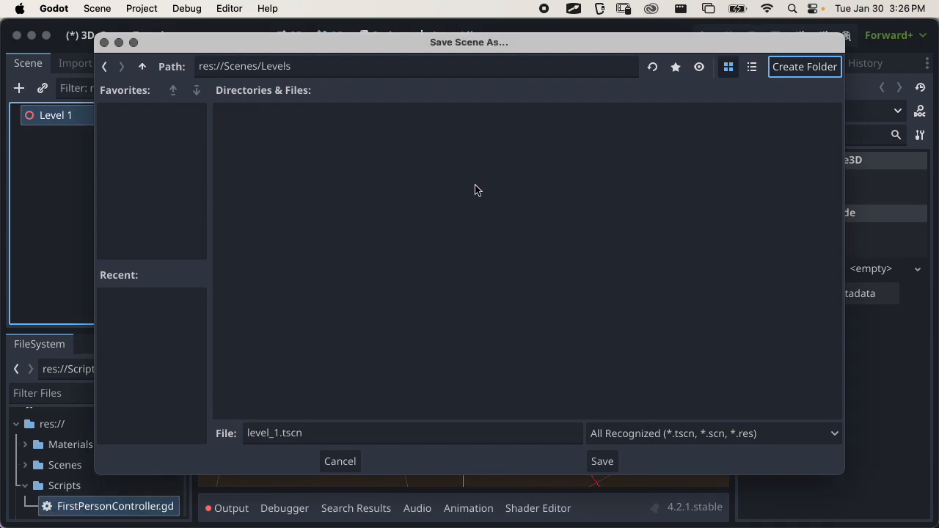
# Save the scene as level_1.tscn in res://Scenes/Levels
pyautogui.doubleClick(269, 433)
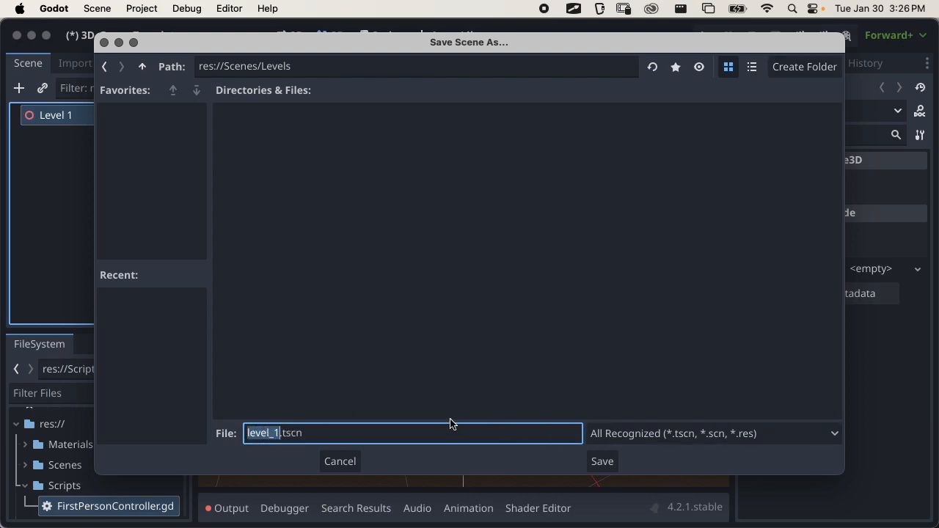
pyautogui.click(281, 432)
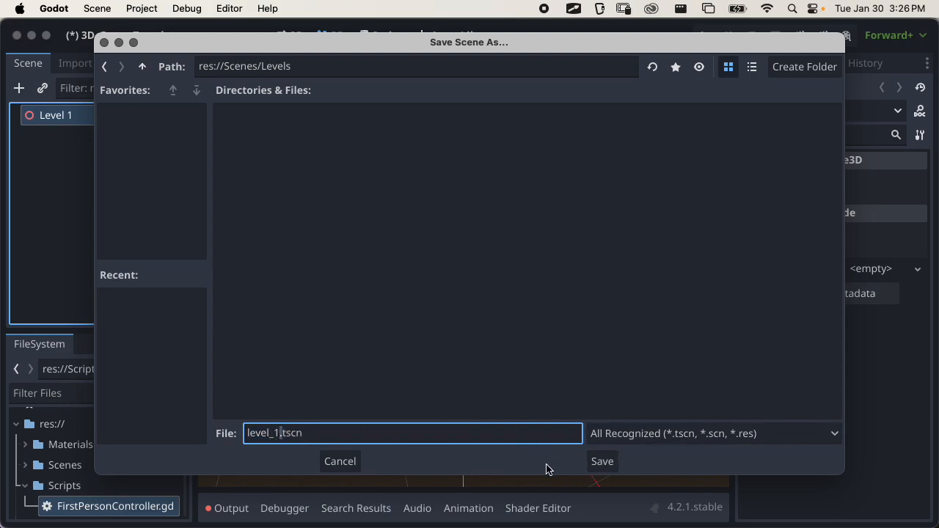
pyautogui.click(602, 462)
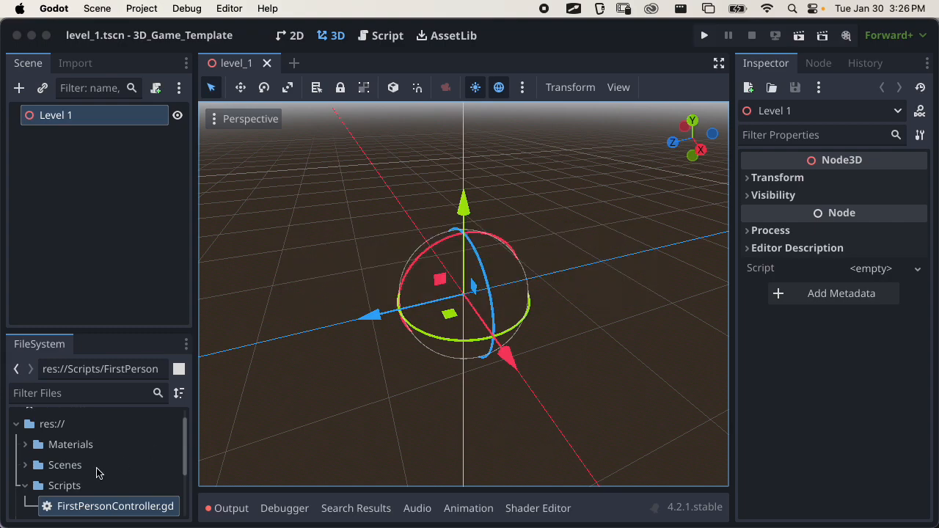
# Reveal the project's res:// folder in Finder and select level_1.tscn inside Scenes/Levels
pyautogui.moveTo(121, 330); pyautogui.dragTo(127, 233)
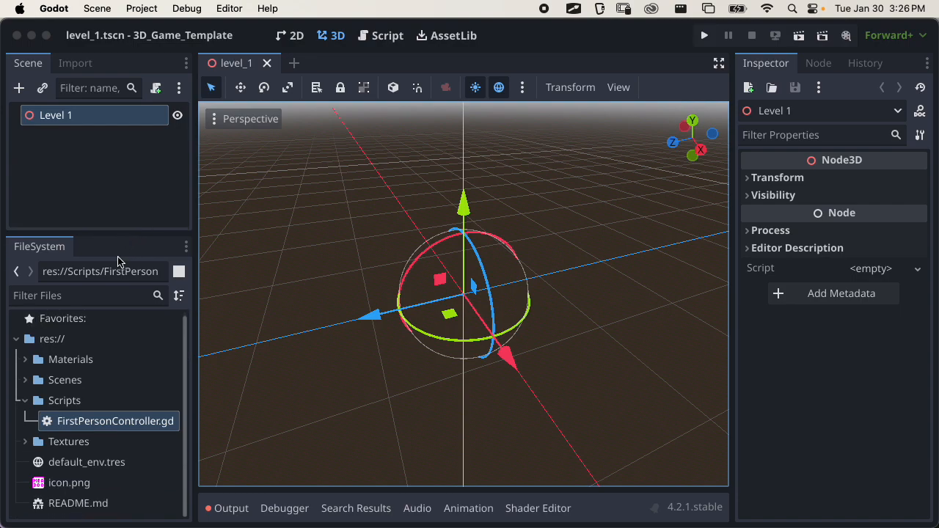
pyautogui.click(58, 342)
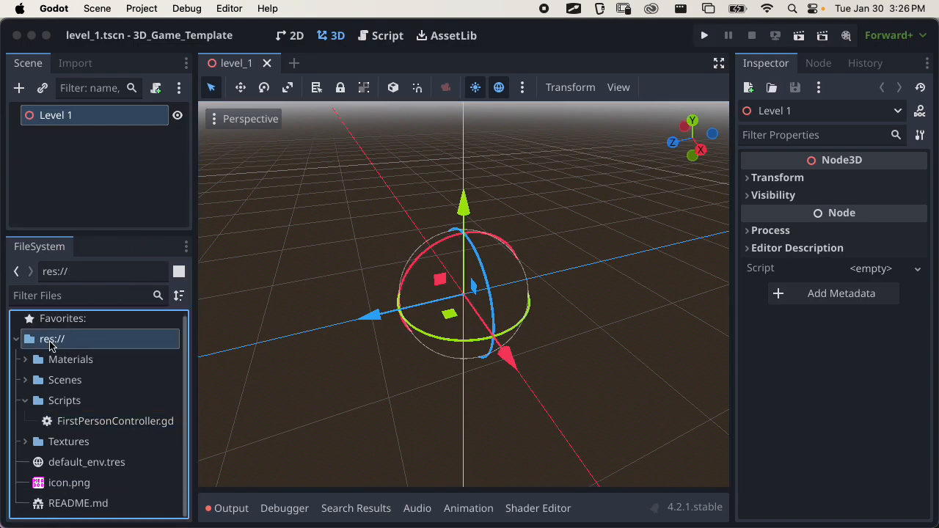
pyautogui.rightClick(55, 340)
pyautogui.click(107, 508)
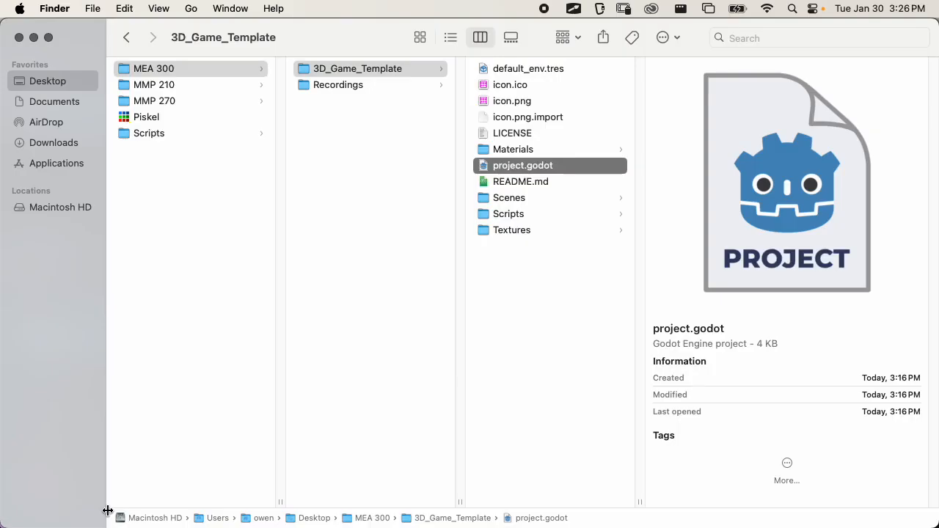
pyautogui.click(521, 198)
pyautogui.click(686, 71)
pyautogui.click(803, 71)
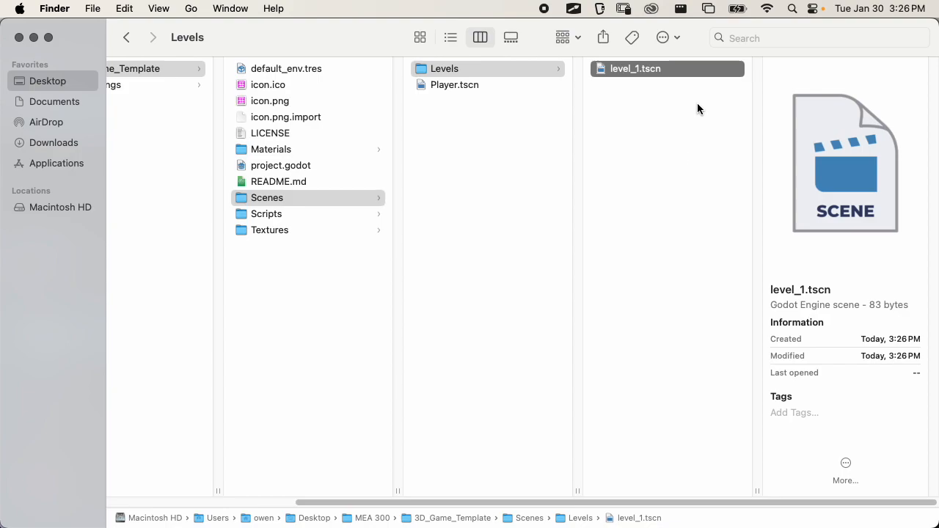
# Open level_1.tscn with TextEdit
pyautogui.rightClick(658, 71)
pyautogui.moveTo(700, 92)
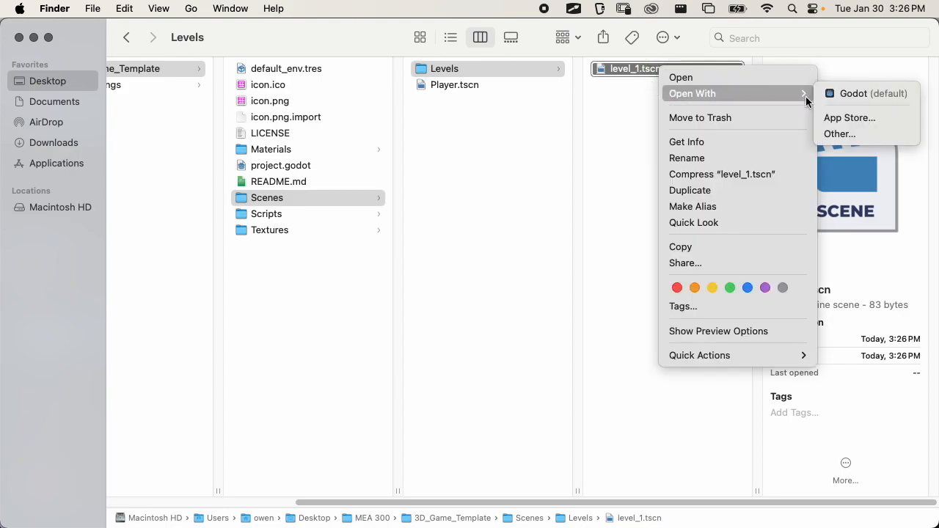
pyautogui.click(836, 134)
pyautogui.scroll(-10, 434, 193)
pyautogui.scroll(-10, 434, 193)
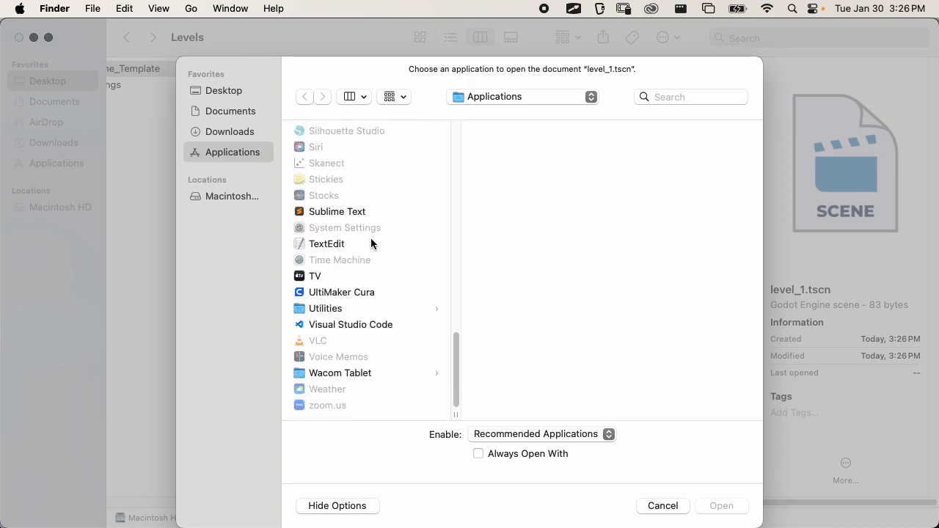
pyautogui.click(331, 246)
pyautogui.click(722, 505)
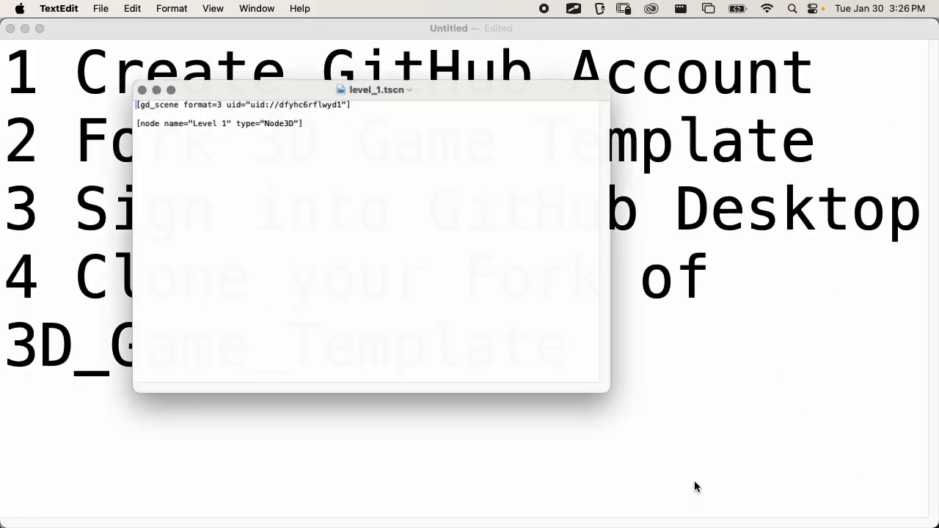
# Enlarge the level_1.tscn window in TextEdit and increase its text size for reading
pyautogui.moveTo(614, 396); pyautogui.dragTo(703, 468)
pyautogui.press('super+plus')
pyautogui.press('super+plus')
pyautogui.press('super+plus')
pyautogui.press('super+plus')
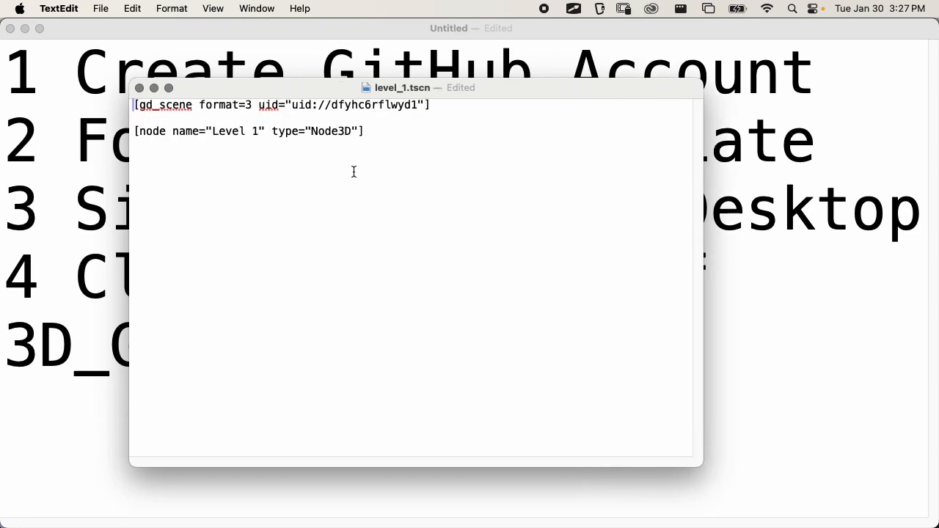
pyautogui.press('super+plus')
pyautogui.press('super+plus')
pyautogui.press('super+plus')
pyautogui.press('super+plus')
pyautogui.press('super+plus')
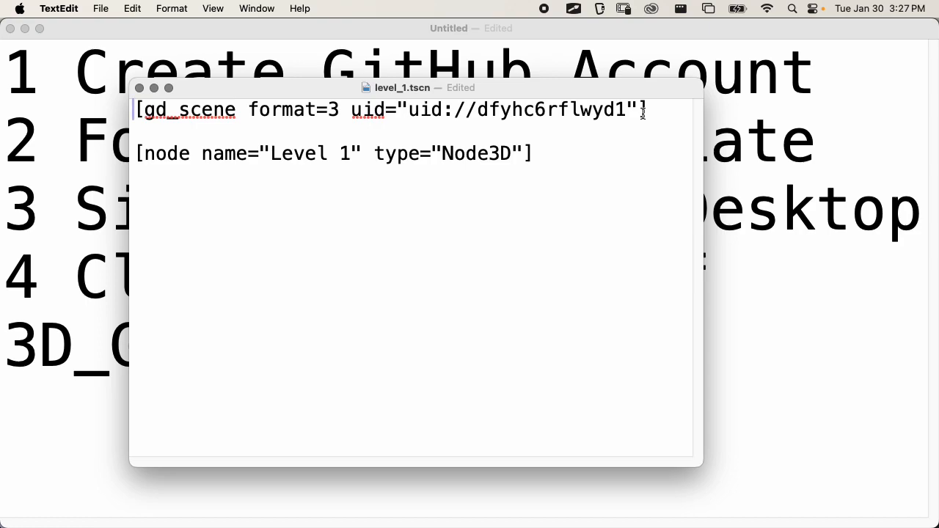
# Examine the node entry in level_1.tscn, highlighting its type and name attribute, and close the file
pyautogui.moveTo(137, 153); pyautogui.dragTo(534, 146)
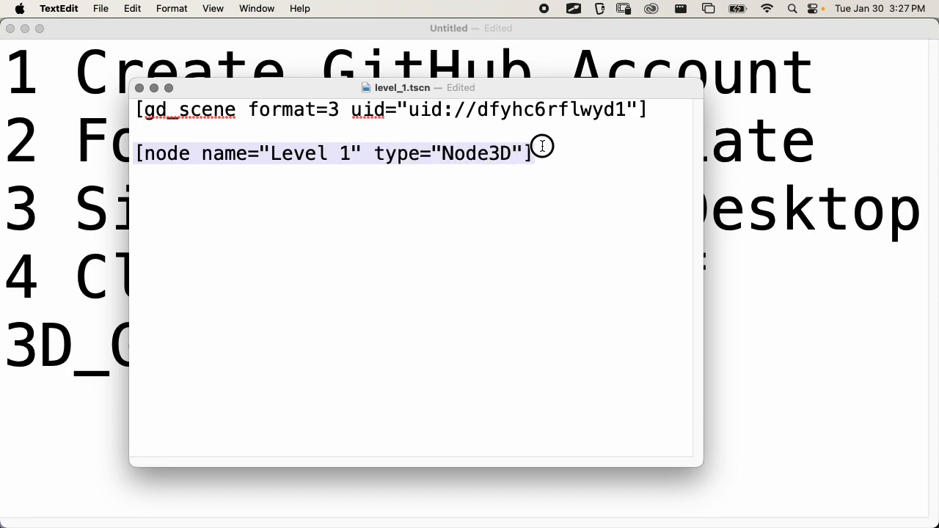
pyautogui.doubleClick(474, 152)
pyautogui.moveTo(202, 154); pyautogui.dragTo(362, 156)
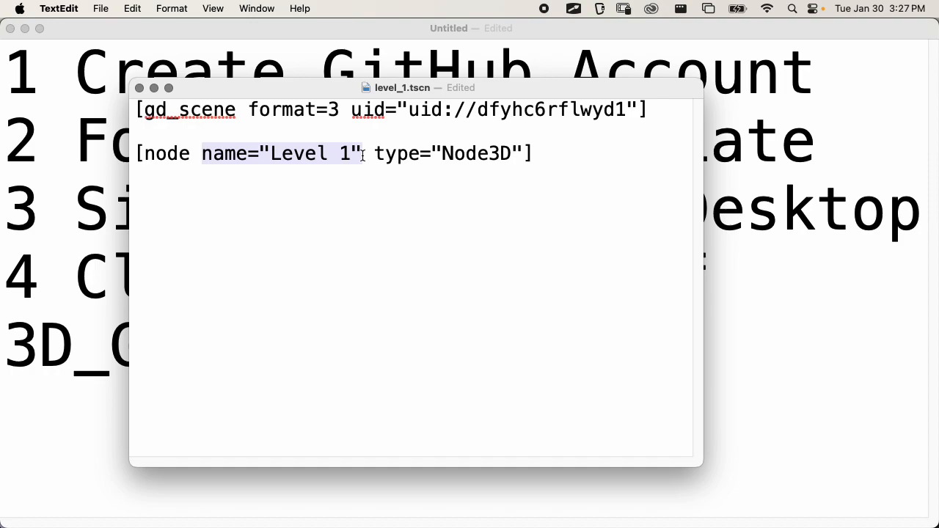
pyautogui.click(126, 77)
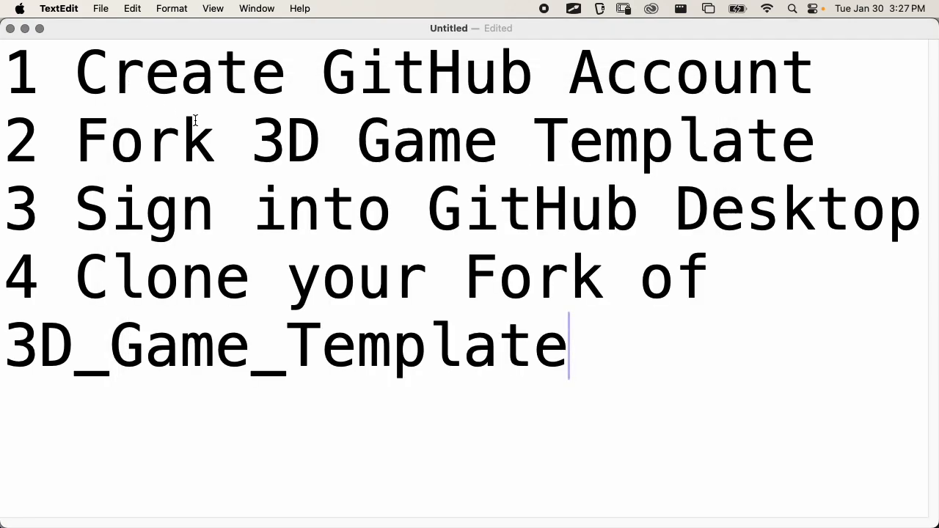
# Switch back to Godot, reload level_1.tscn from disk, and make the Scene dock taller
pyautogui.press('super+Tab')
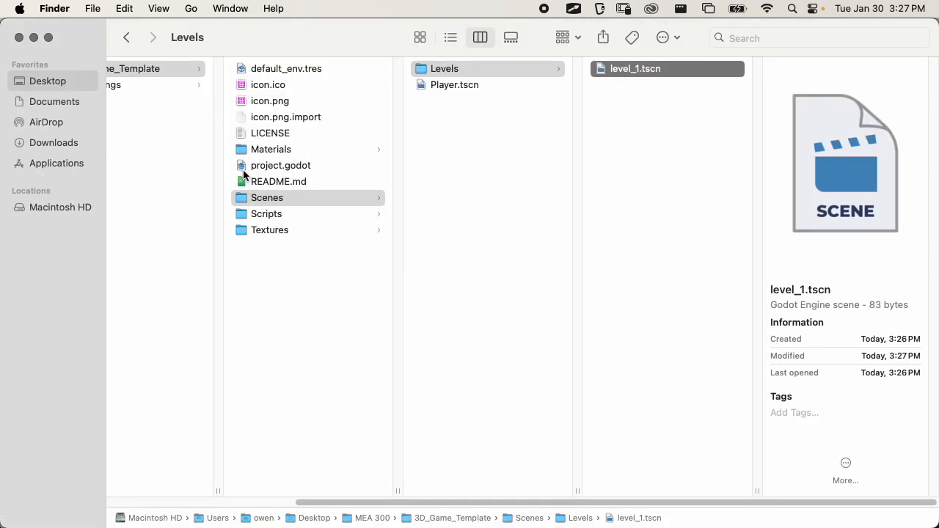
pyautogui.press('super+Tab')
pyautogui.press('super+Tab')
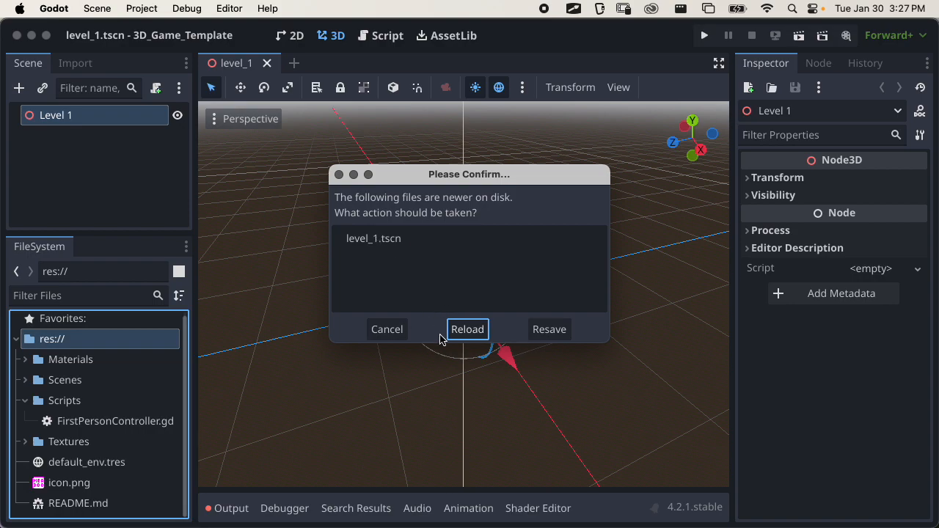
pyautogui.click(470, 338)
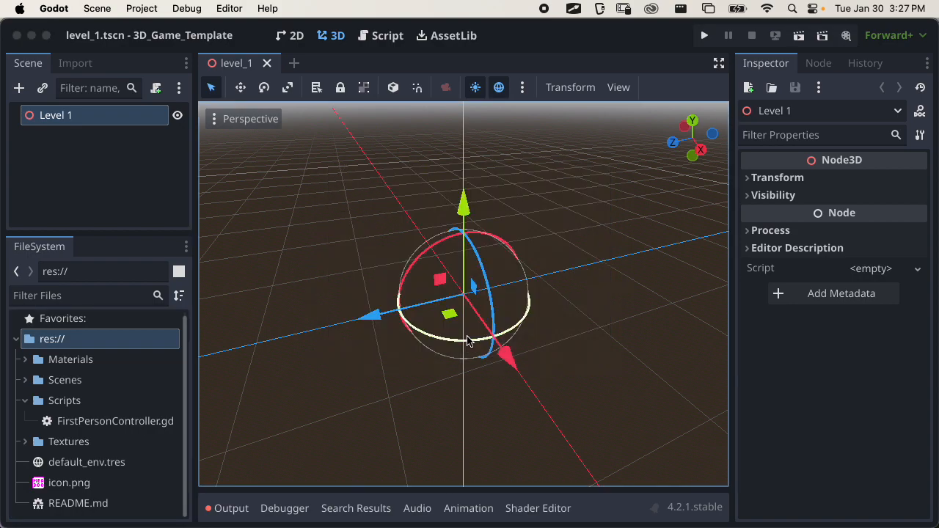
pyautogui.moveTo(117, 231); pyautogui.dragTo(110, 295)
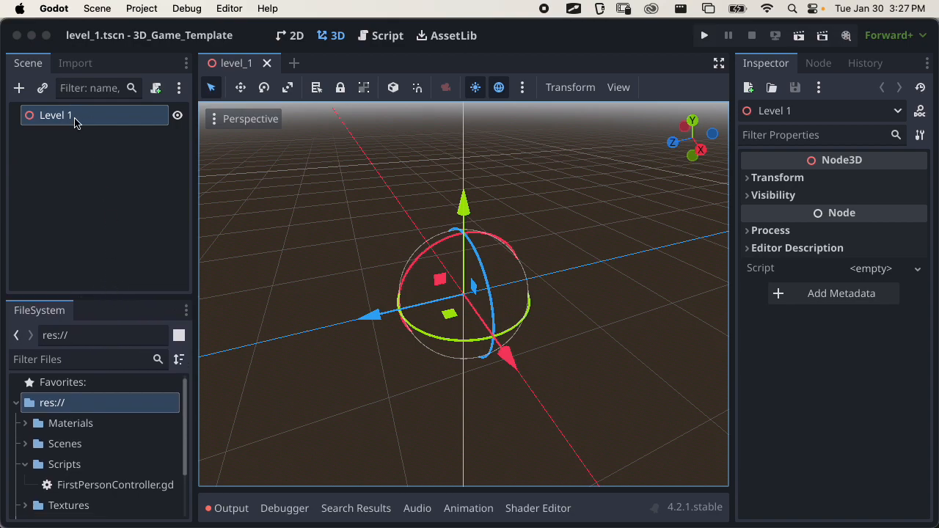
# Toggle the Level 1 node's visibility off and back on
pyautogui.click(178, 117)
pyautogui.click(177, 116)
pyautogui.click(178, 117)
pyautogui.click(178, 117)
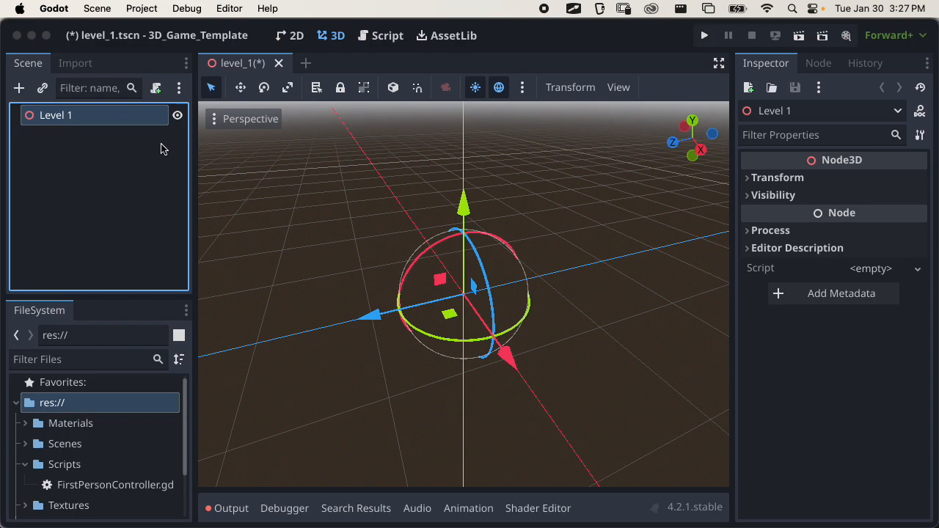
pyautogui.moveTo(440, 279); pyautogui.dragTo(272, 191, button='middle')
pyautogui.click(178, 116)
pyautogui.click(177, 116)
pyautogui.rightClick(142, 119)
pyautogui.click(119, 128)
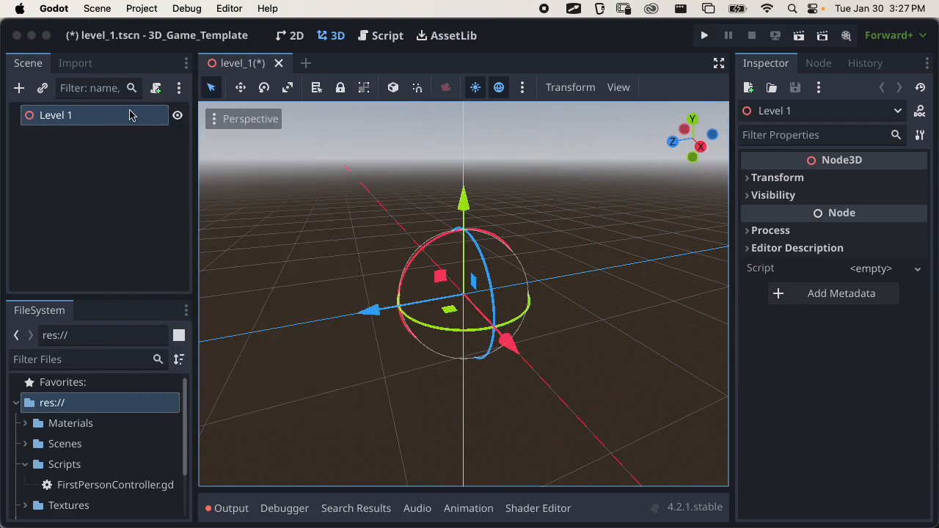
# Try locking and unlocking the Level 1 node, leave it locked, and save the scene
pyautogui.click(340, 88)
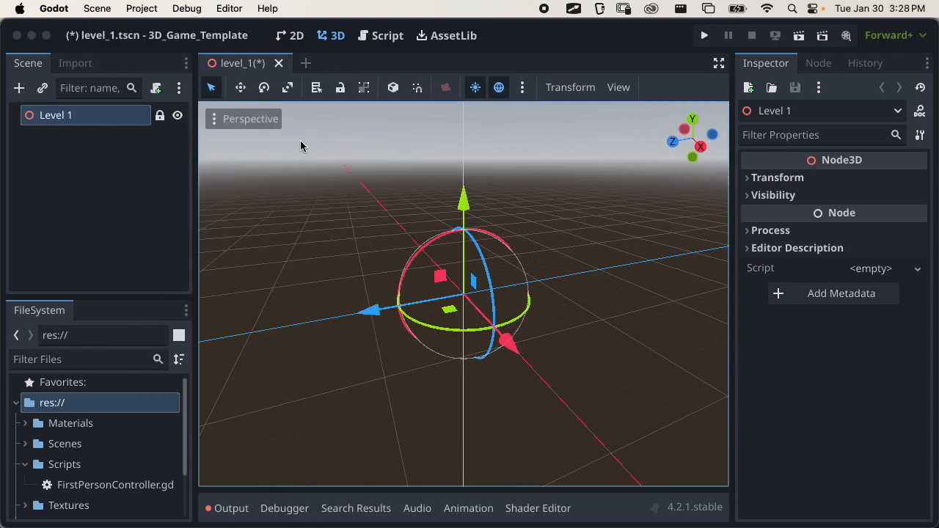
pyautogui.click(340, 88)
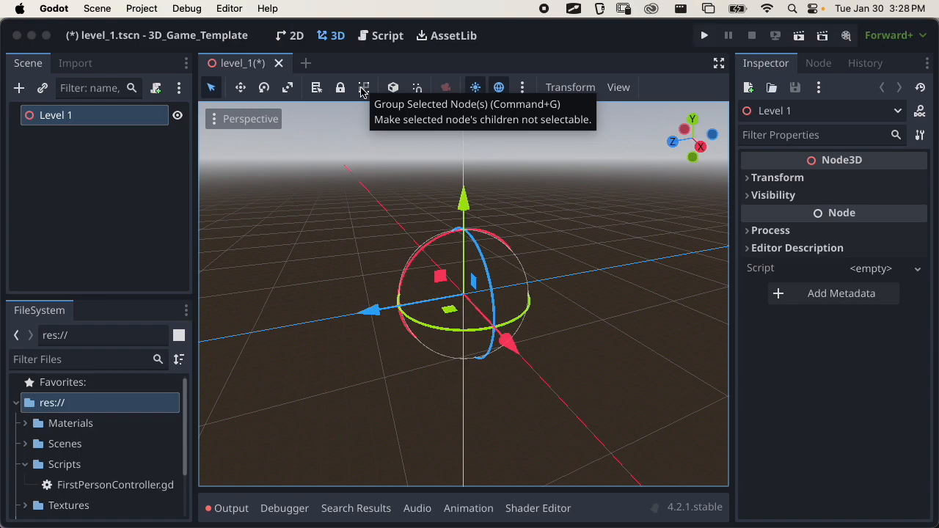
pyautogui.click(363, 88)
pyautogui.click(110, 154)
pyautogui.click(111, 122)
pyautogui.click(340, 87)
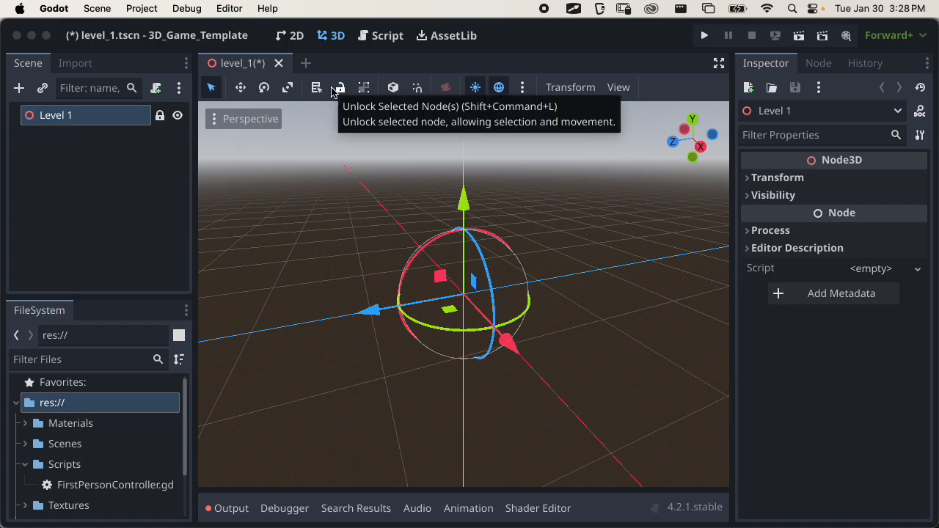
pyautogui.click(132, 150)
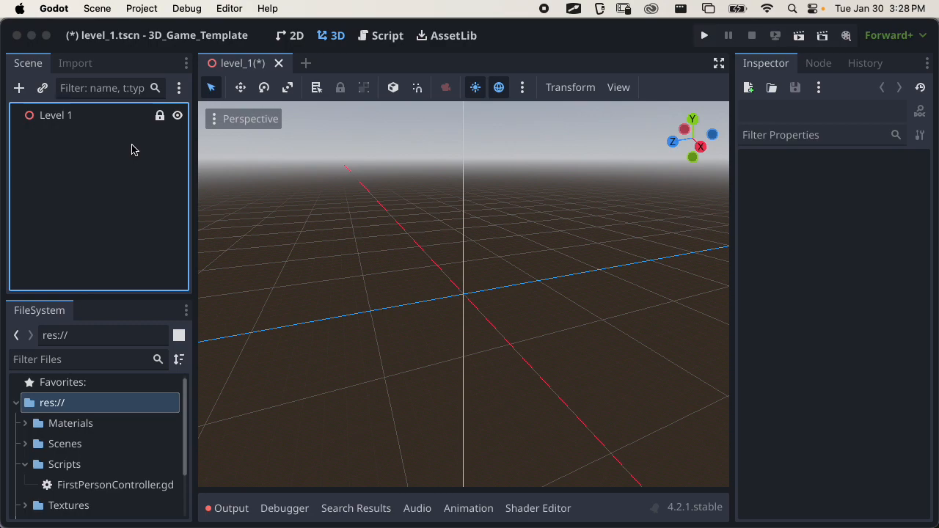
pyautogui.press('super+s')
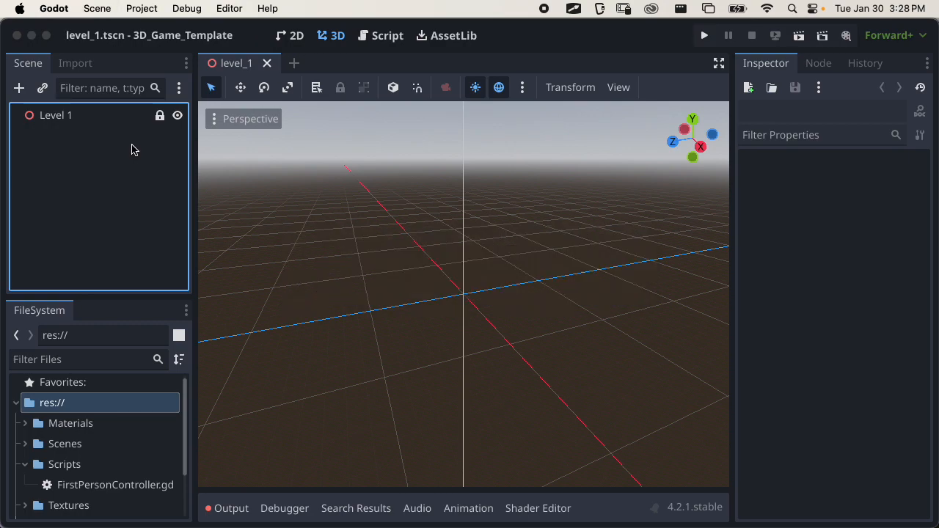
# Unlock the Level 1 node and move it slightly down along the Y axis
pyautogui.click(159, 116)
pyautogui.click(110, 121)
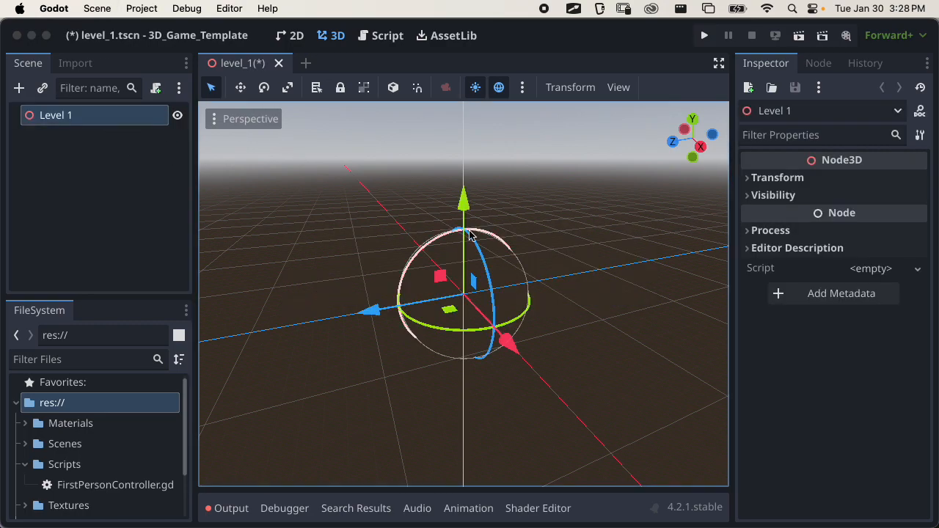
pyautogui.moveTo(474, 211)
pyautogui.mouseDown()
pyautogui.moveTo(477, 178)
pyautogui.moveTo(513, 185)
pyautogui.moveTo(486, 215)
pyautogui.moveTo(491, 208)
pyautogui.mouseUp()
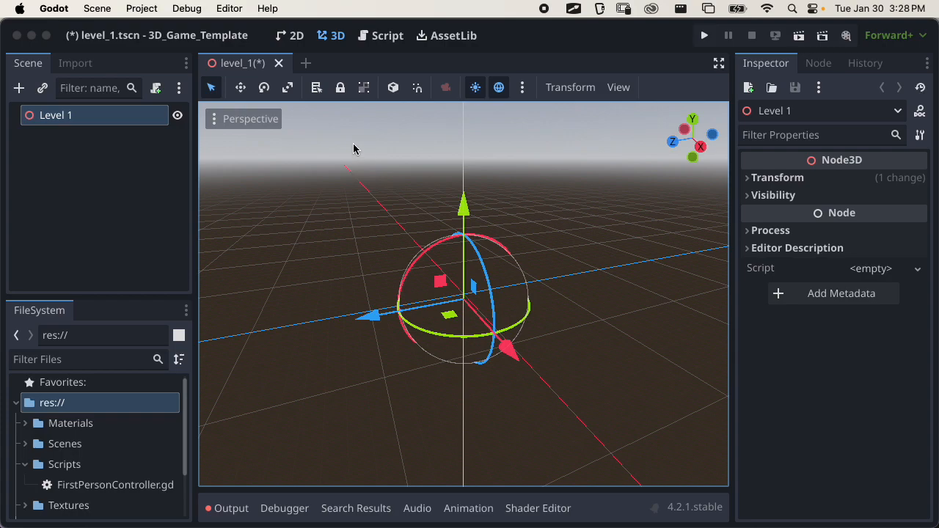
# Lock the Level 1 node and try to move it in the viewport
pyautogui.click(341, 88)
pyautogui.moveTo(465, 208)
pyautogui.mouseDown()
pyautogui.moveTo(477, 173)
pyautogui.moveTo(457, 218)
pyautogui.mouseUp()
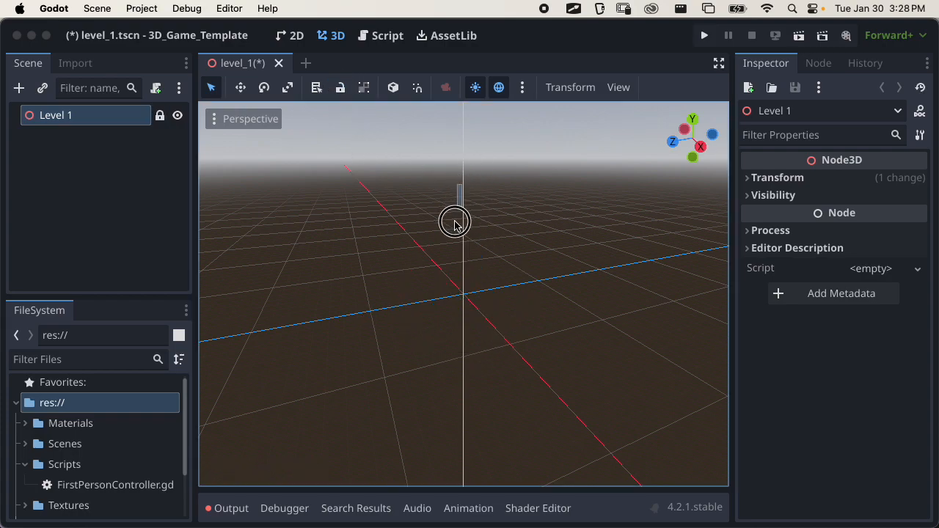
pyautogui.click(464, 216)
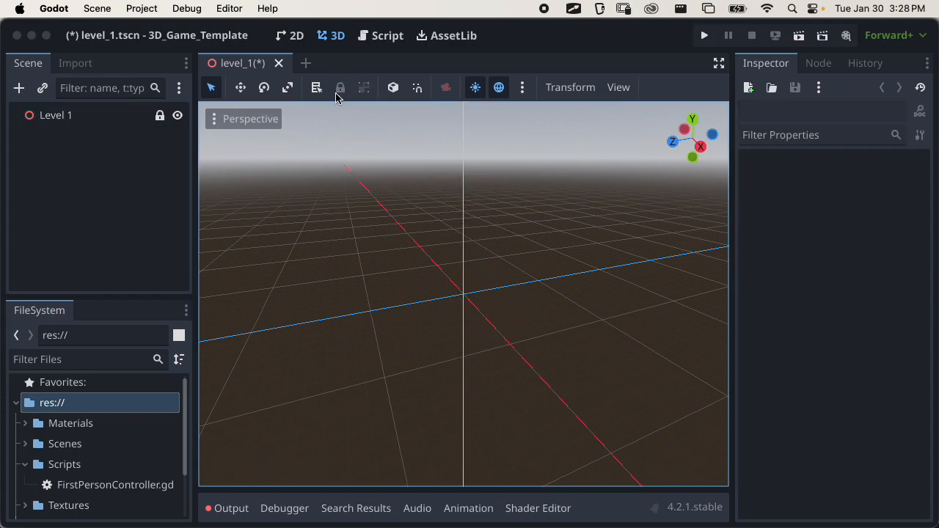
# Unlock the Level 1 node, undo its vertical move, and save the scene
pyautogui.click(157, 116)
pyautogui.click(131, 121)
pyautogui.press('super+l')
pyautogui.press('super+shift+l')
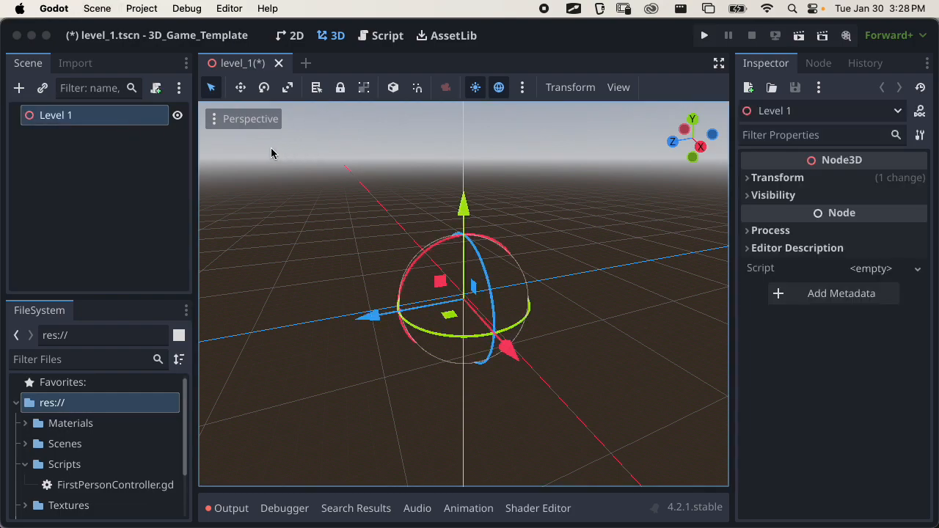
pyautogui.press('super+s')
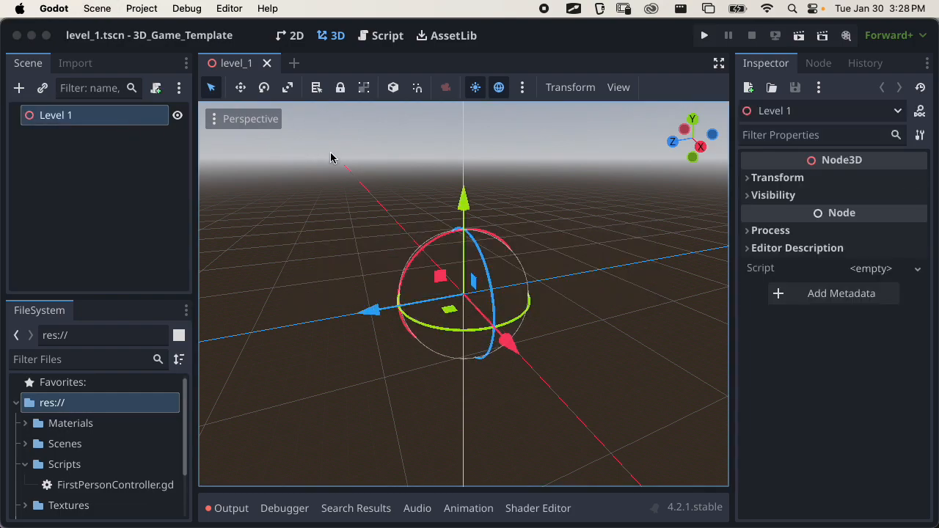
# Lock the Level 1 node at the origin and save the scene
pyautogui.scroll(-3, 440, 313)
pyautogui.scroll(-5, 455, 345)
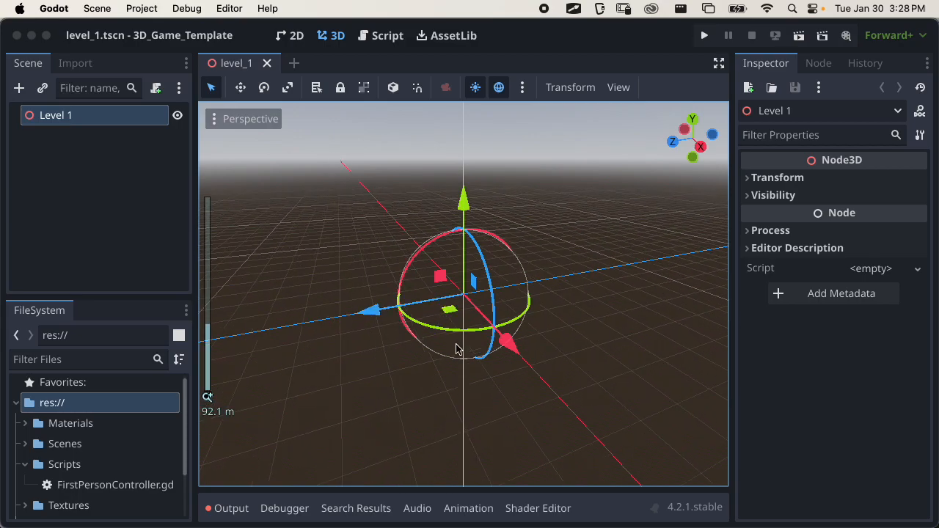
pyautogui.moveTo(551, 344); pyautogui.dragTo(540, 378, button='middle')
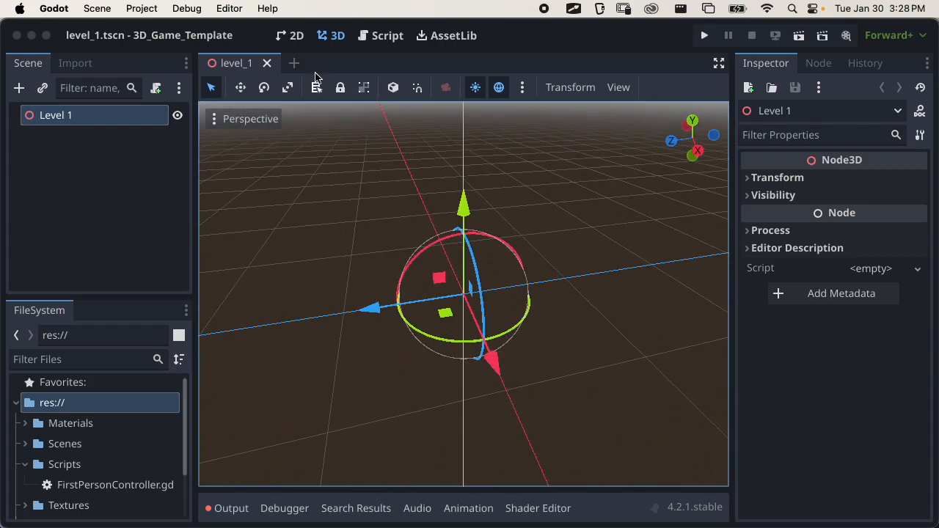
pyautogui.click(339, 88)
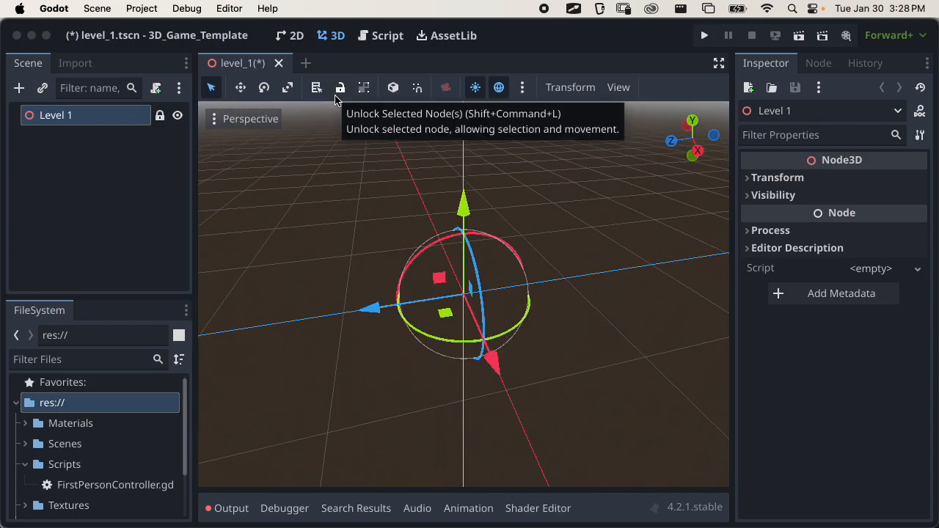
pyautogui.press('super+s')
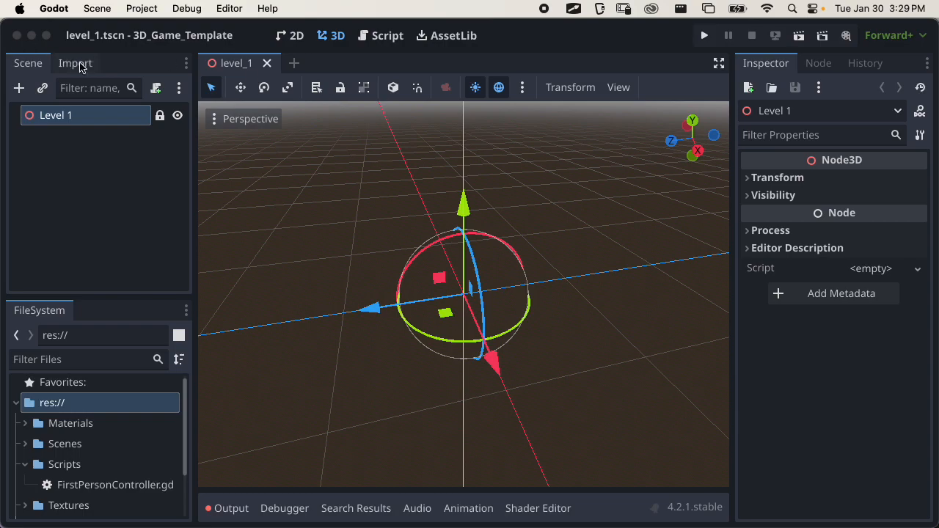
# Select the Level 1 node and open the Create New Node dialog to add a child node under it
pyautogui.click(92, 141)
pyautogui.click(70, 122)
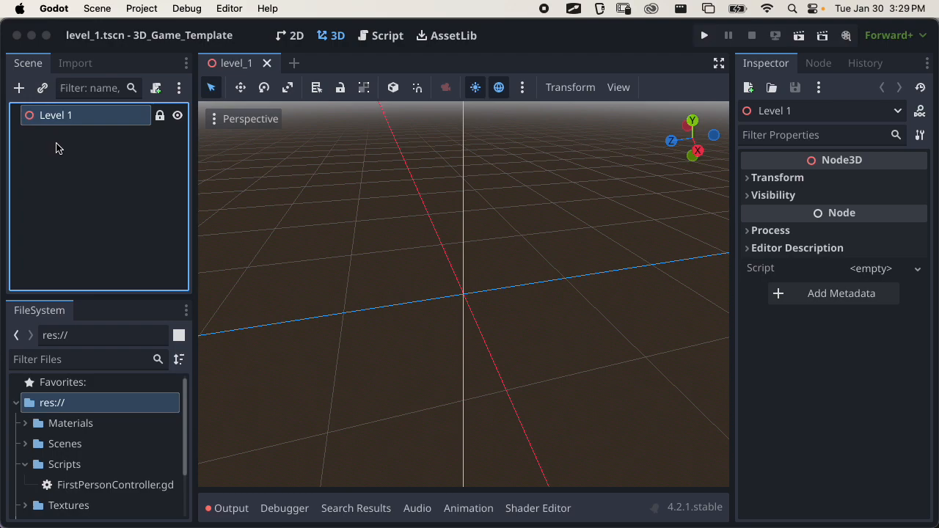
pyautogui.press('super+a')
pyautogui.click(149, 42)
pyautogui.click(19, 88)
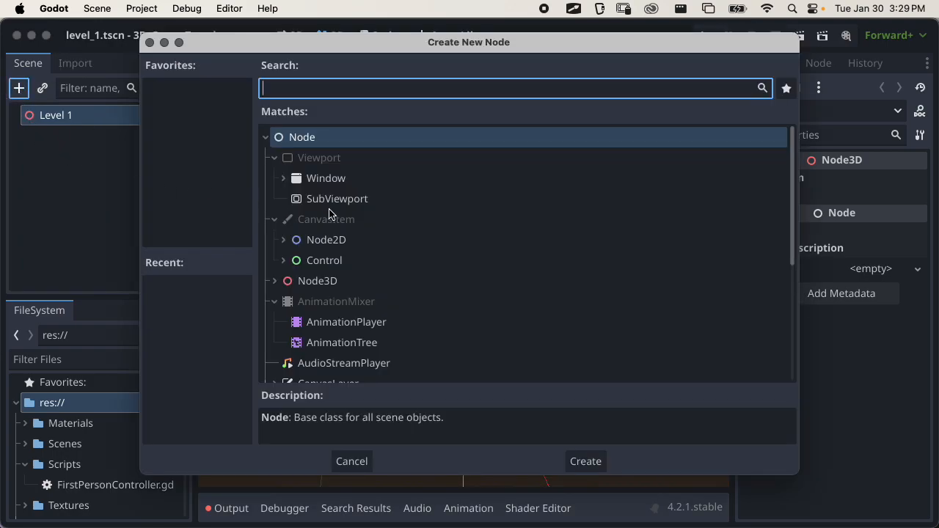
# Look through the node types available for a child node, from Viewport down to WorldEnvironment
pyautogui.scroll(-5, 381, 239)
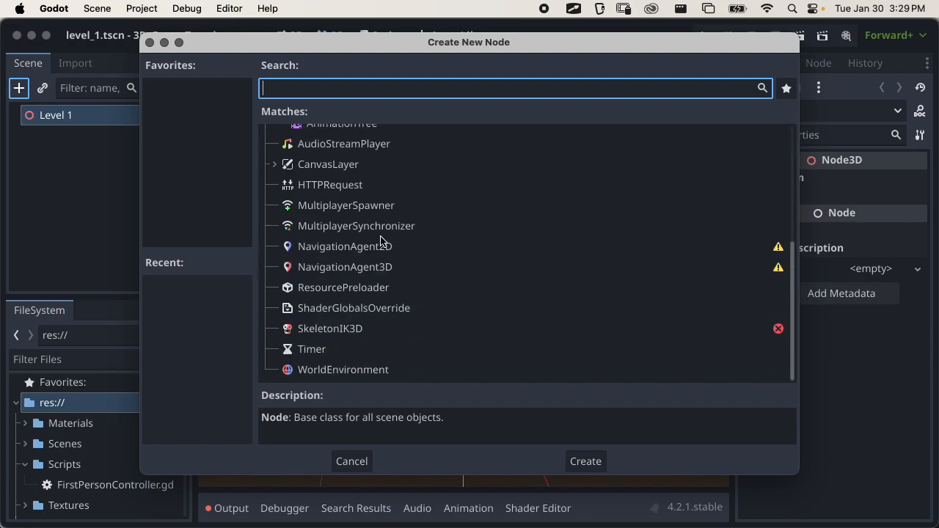
pyautogui.scroll(5, 381, 234)
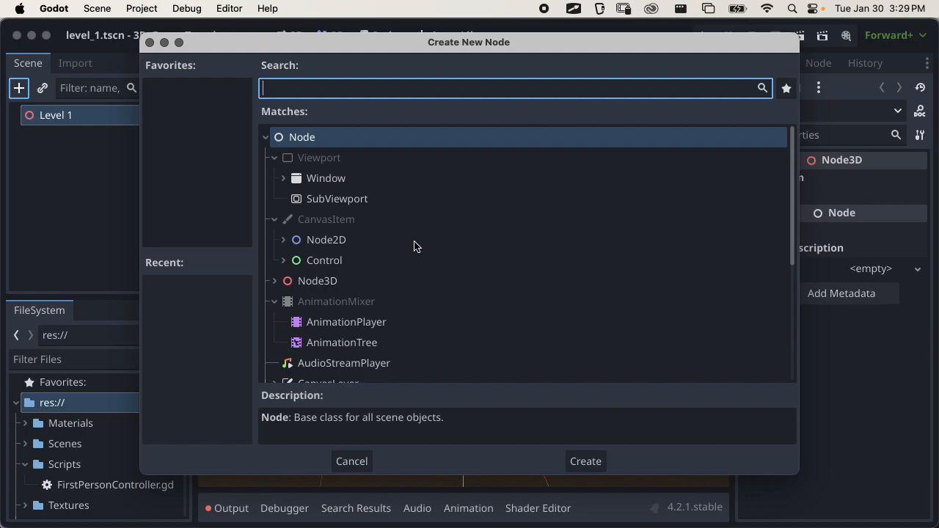
pyautogui.scroll(-2, 370, 297)
pyautogui.scroll(-3, 330, 308)
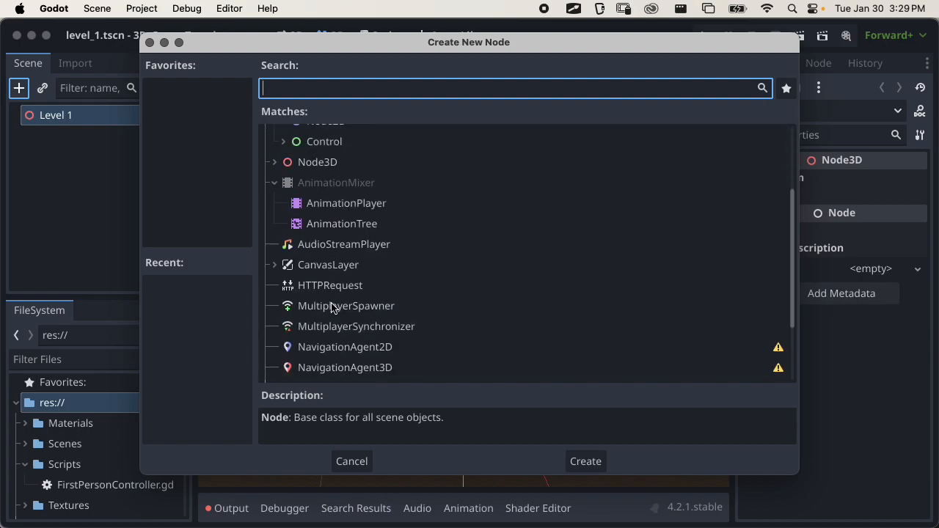
pyautogui.scroll(-3, 334, 257)
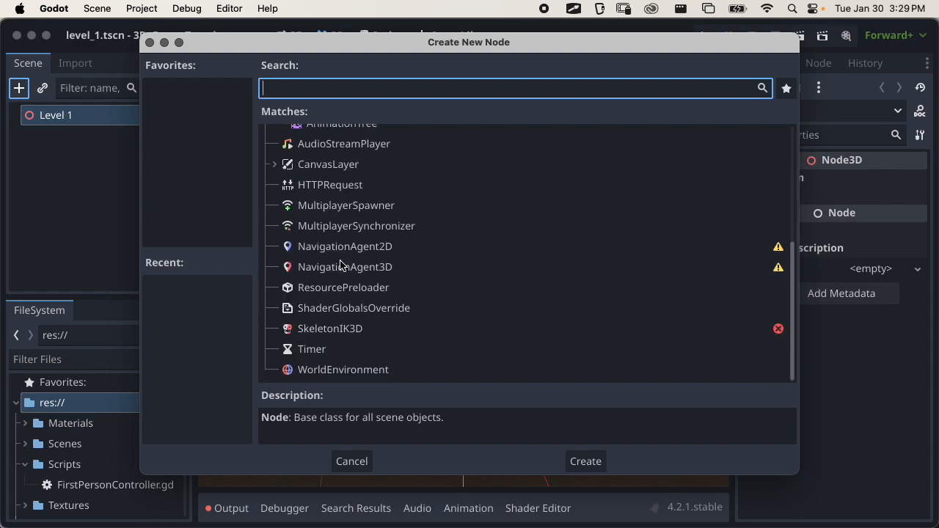
pyautogui.scroll(8, 359, 308)
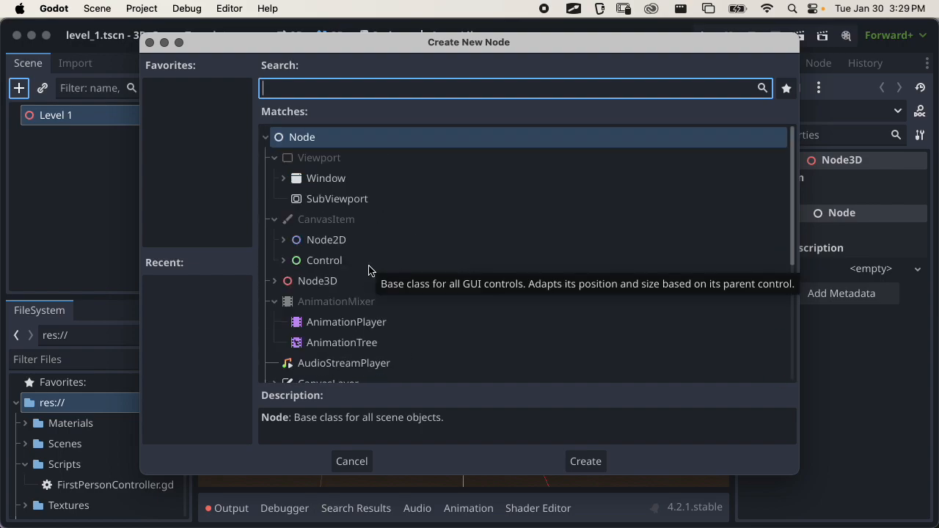
# Expand the Node3D category and examine the 3D node types it contains
pyautogui.click(277, 281)
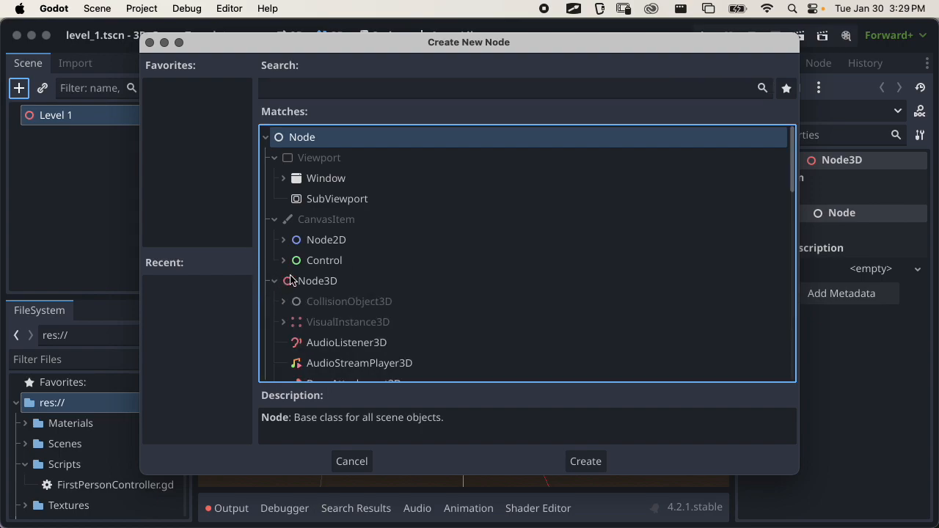
pyautogui.scroll(-3, 373, 271)
pyautogui.scroll(-8, 377, 265)
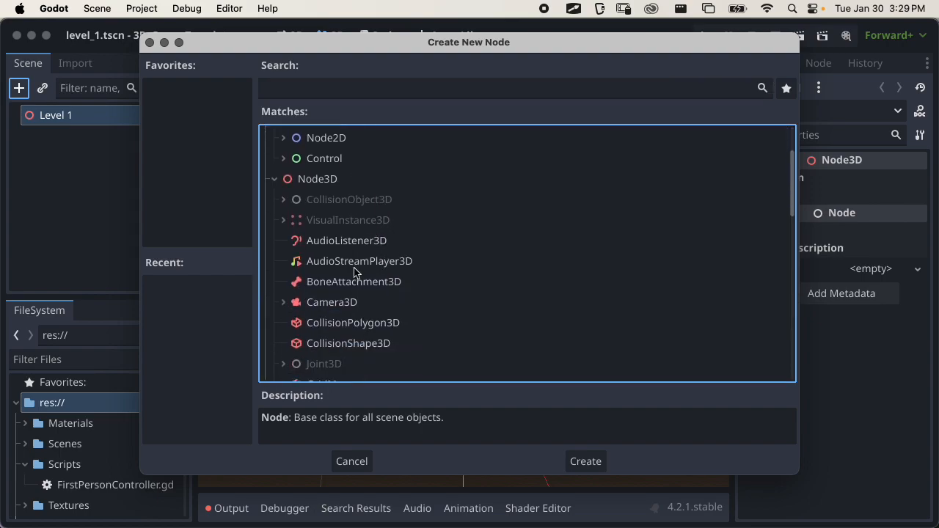
pyautogui.scroll(-2, 345, 265)
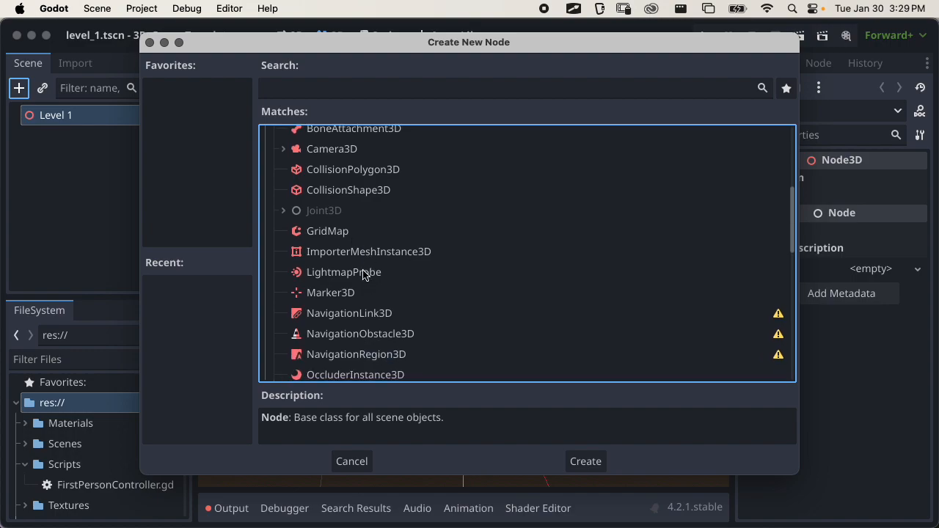
pyautogui.scroll(2, 389, 242)
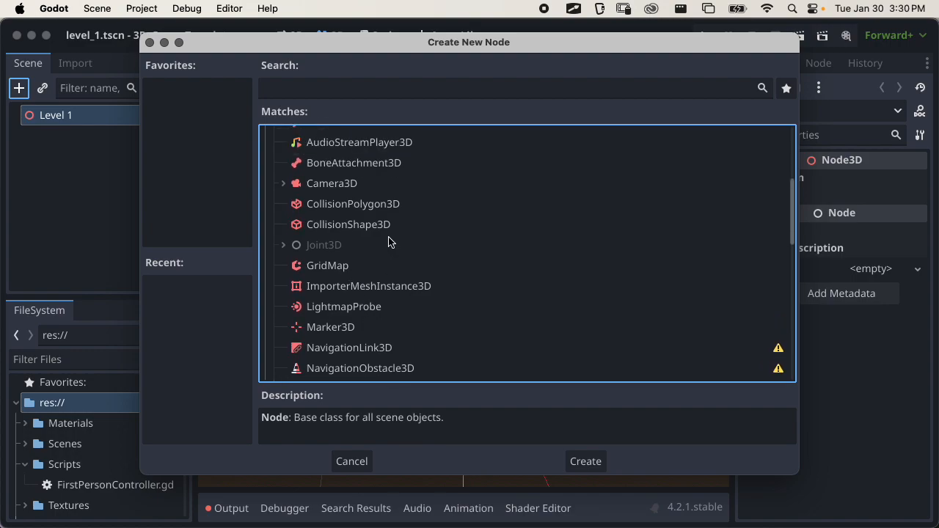
pyautogui.scroll(-12, 389, 242)
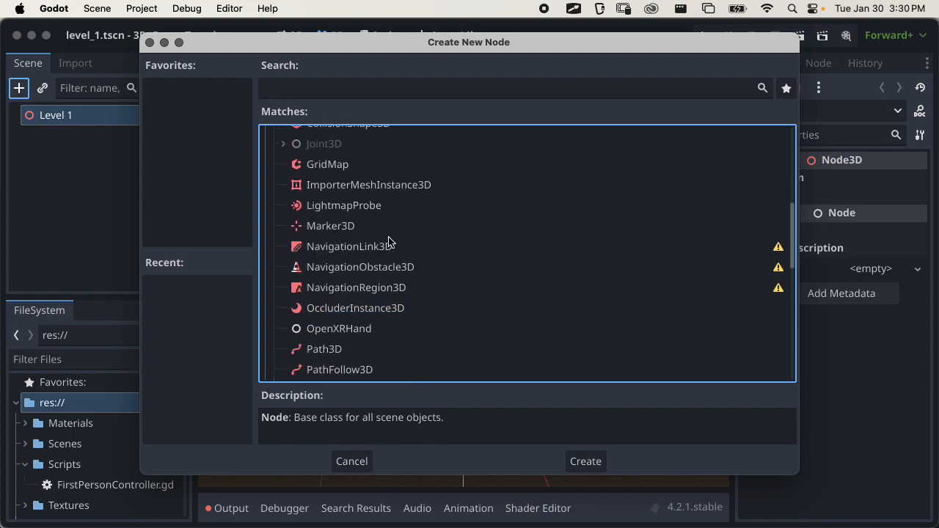
pyautogui.scroll(-4, 389, 242)
pyautogui.scroll(7, 389, 242)
pyautogui.scroll(10, 362, 265)
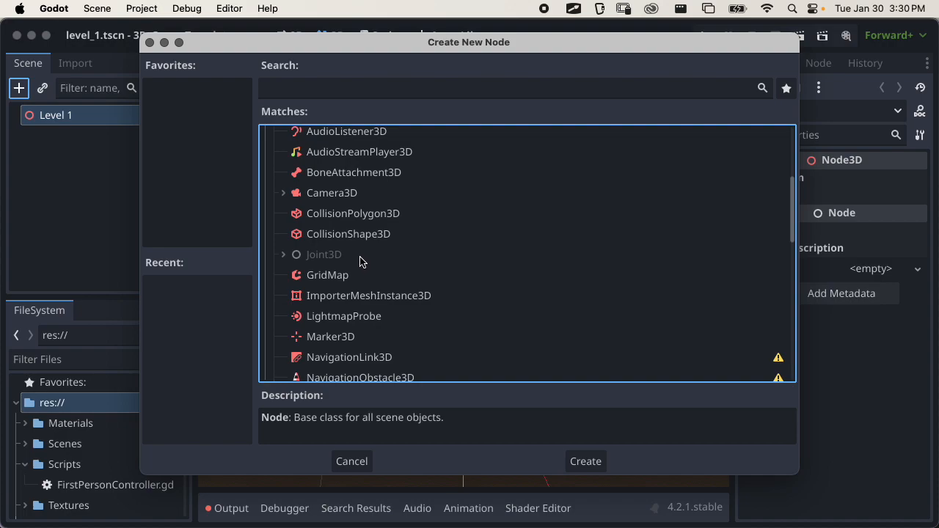
pyautogui.scroll(10, 361, 262)
# Search the node types for "static", then clear the search
pyautogui.click(327, 89)
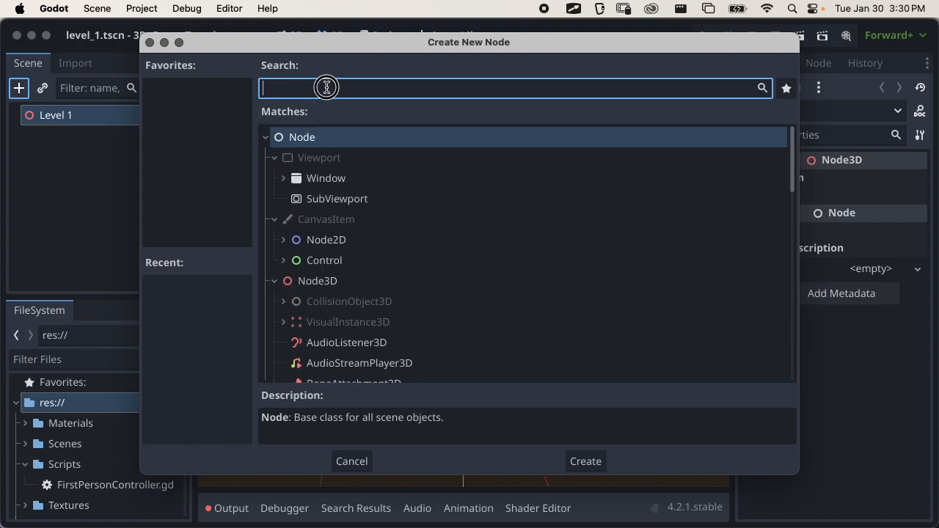
pyautogui.write('static')
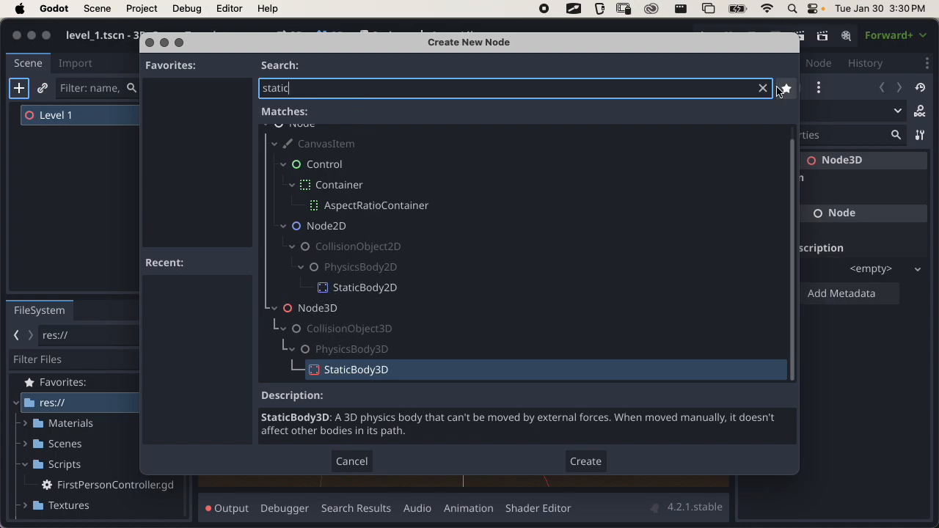
pyautogui.click(763, 89)
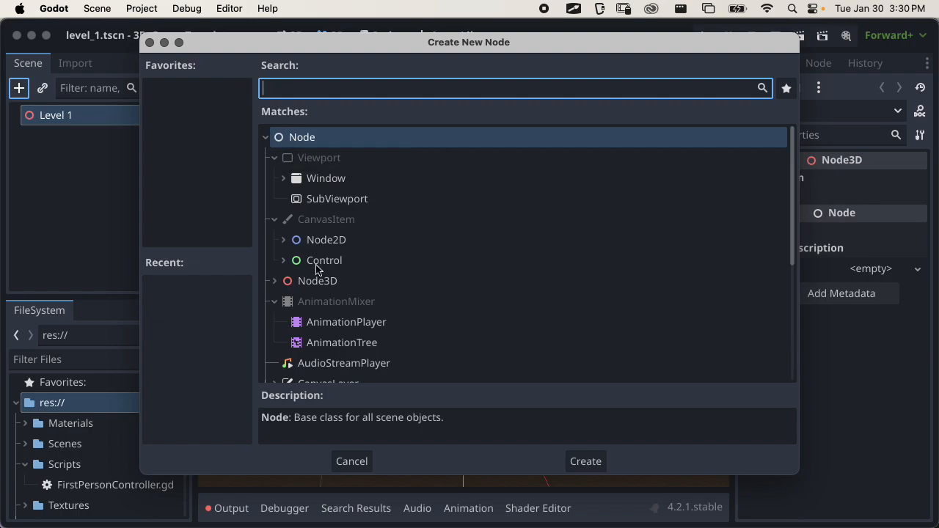
# Expand Node3D again and review its subtypes, including the collision, joint, navigation and path nodes
pyautogui.click(286, 282)
pyautogui.click(277, 285)
pyautogui.scroll(-5, 357, 266)
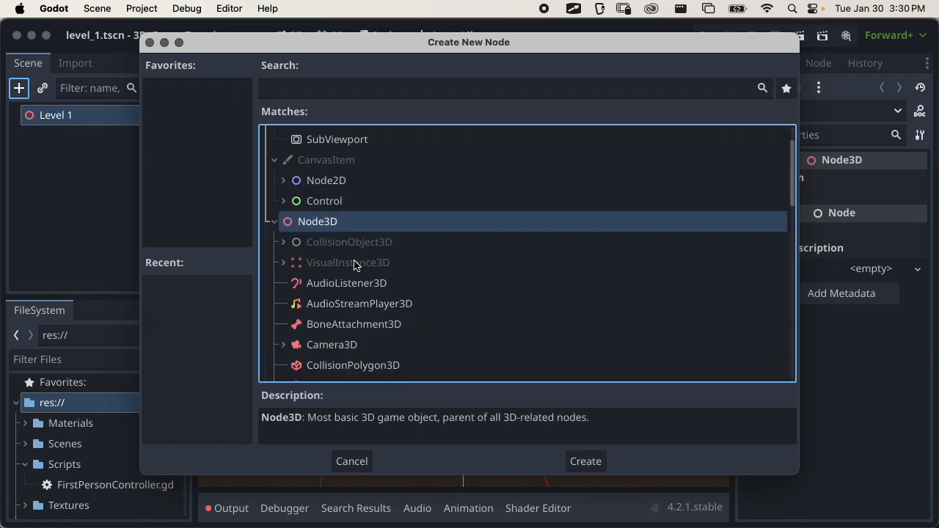
pyautogui.scroll(-5, 299, 290)
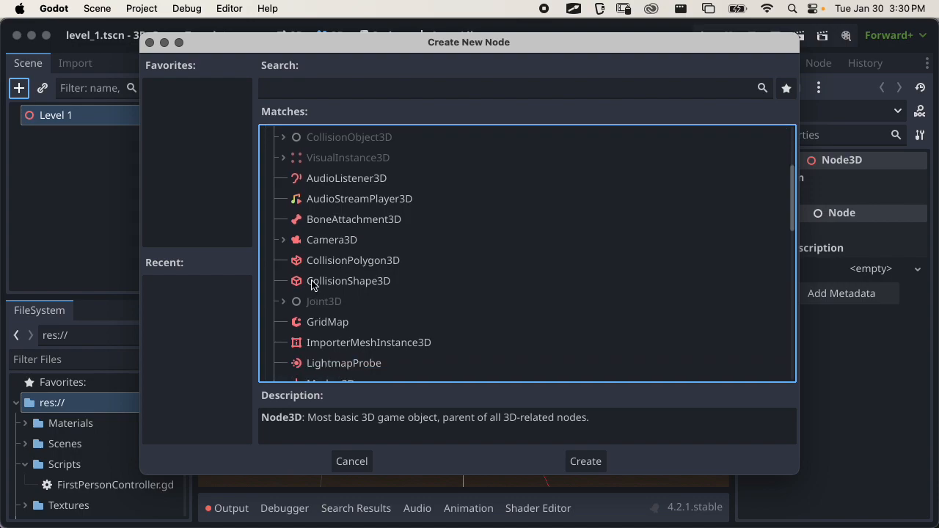
pyautogui.scroll(-7, 296, 295)
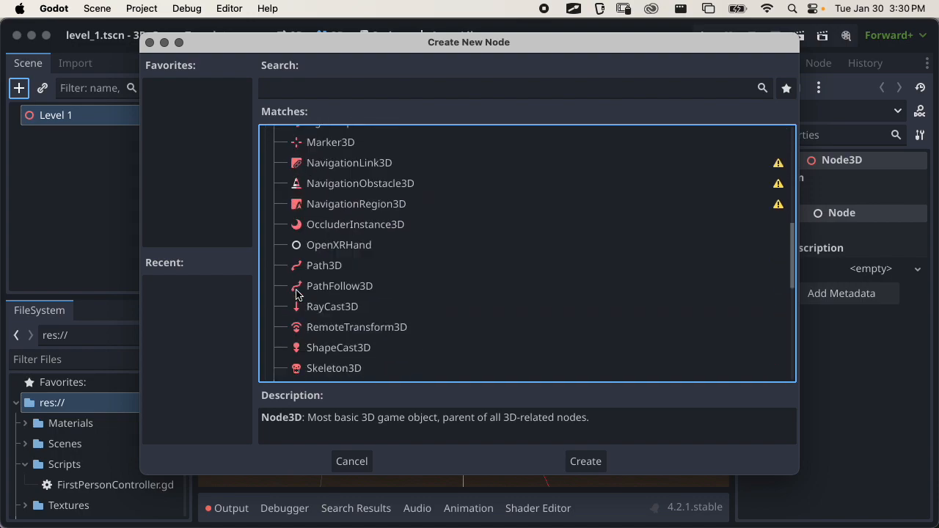
pyautogui.scroll(5, 298, 293)
pyautogui.scroll(3, 297, 293)
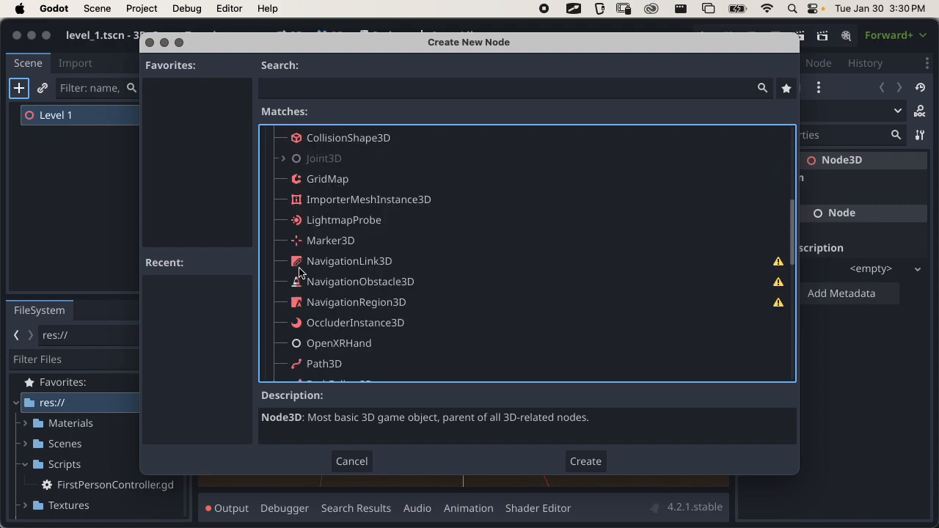
pyautogui.scroll(1, 293, 240)
pyautogui.click(283, 201)
pyautogui.click(283, 201)
pyautogui.scroll(-1, 315, 241)
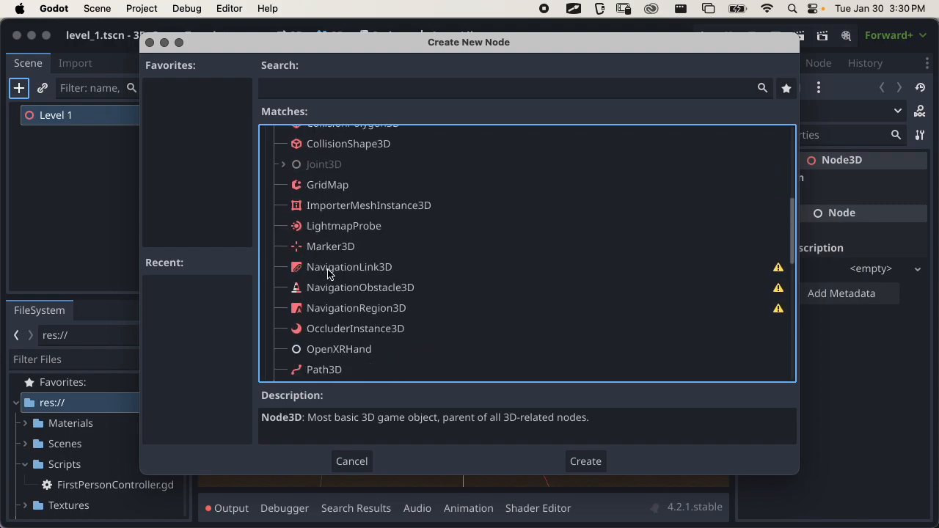
pyautogui.scroll(-9, 329, 272)
pyautogui.scroll(-2, 328, 272)
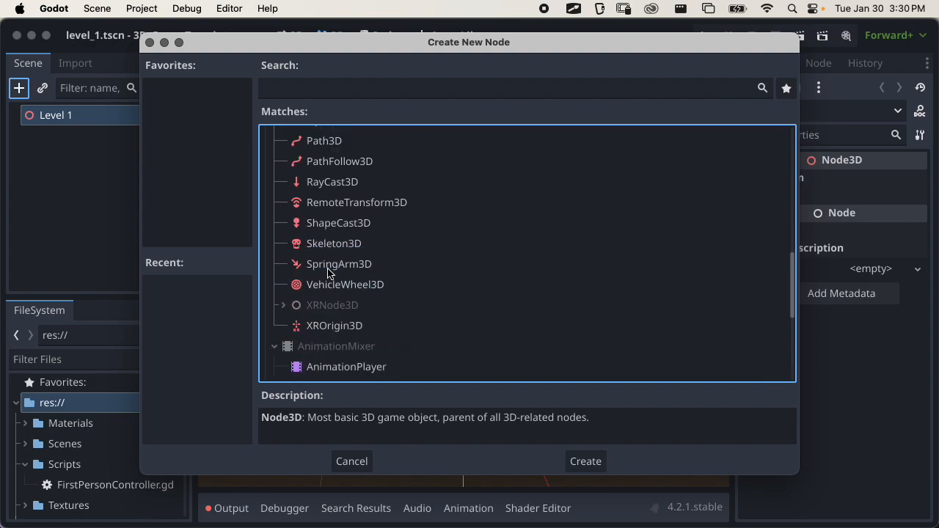
pyautogui.scroll(17, 338, 286)
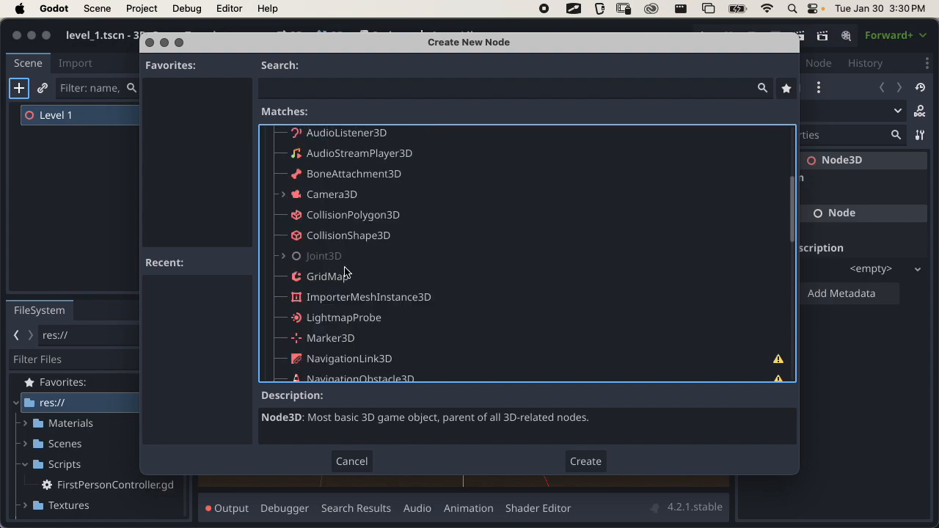
pyautogui.scroll(2, 344, 272)
# Examine the node types under VisualInstance3D and its GeometryInstance3D group, then collapse both
pyautogui.click(290, 188)
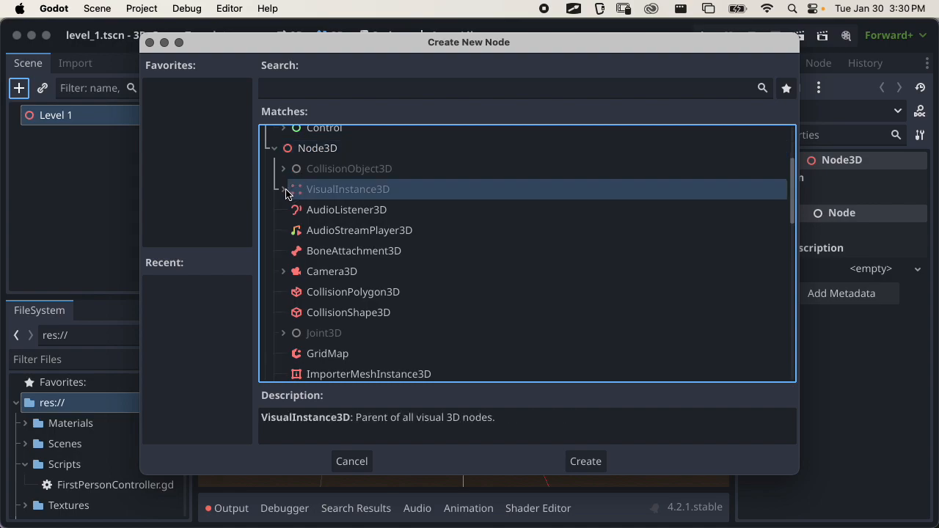
pyautogui.click(285, 190)
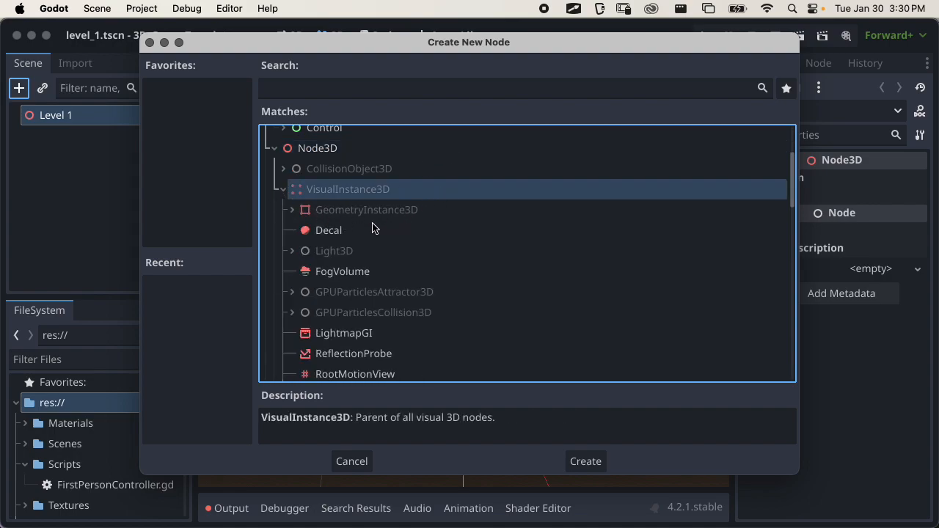
pyautogui.scroll(-1, 402, 277)
pyautogui.scroll(-8, 402, 276)
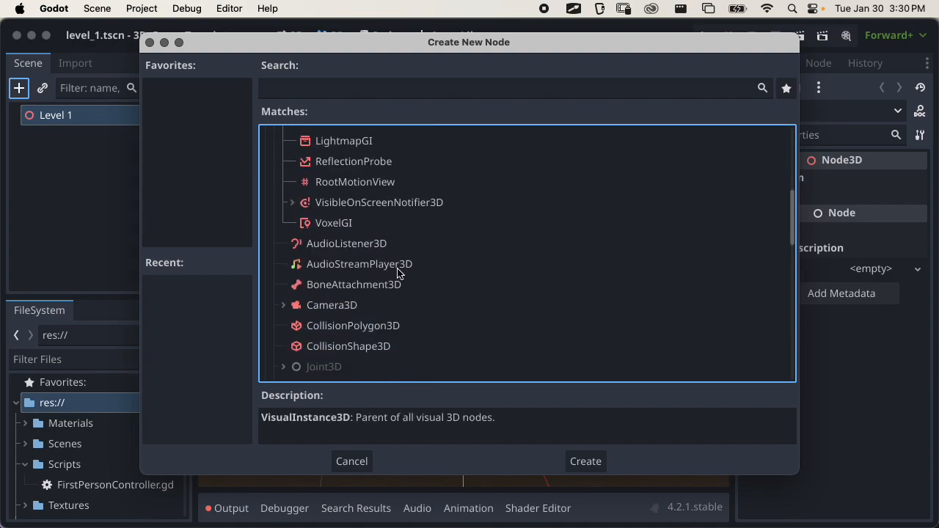
pyautogui.scroll(5, 397, 273)
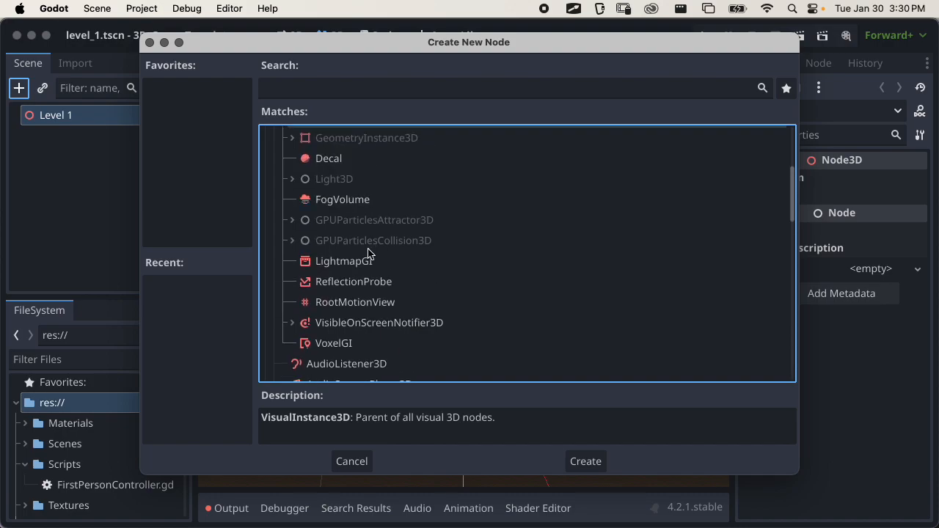
pyautogui.scroll(4, 368, 249)
pyautogui.click(293, 224)
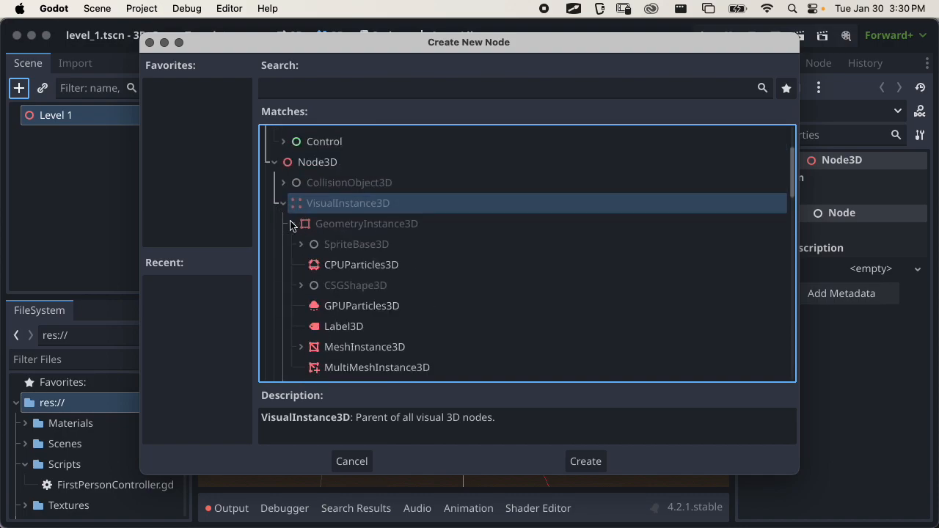
pyautogui.scroll(-2, 293, 228)
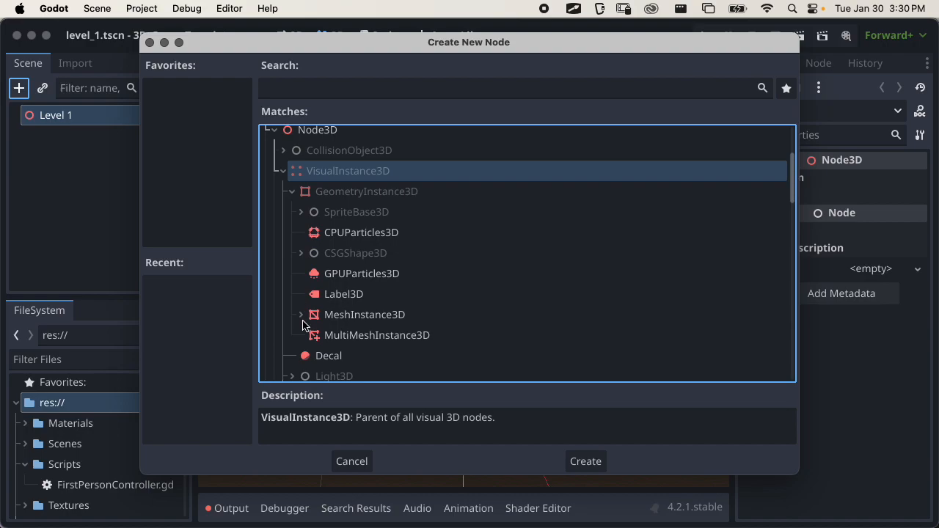
pyautogui.click(292, 192)
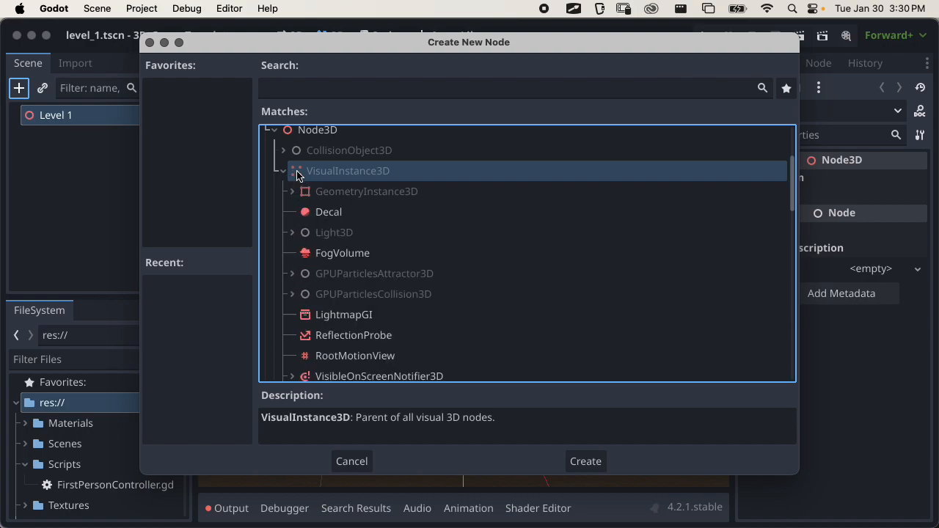
pyautogui.click(285, 172)
# Expand CollisionObject3D and PhysicsBody3D, check Area3D's description, and select StaticBody3D as the new node type
pyautogui.click(284, 150)
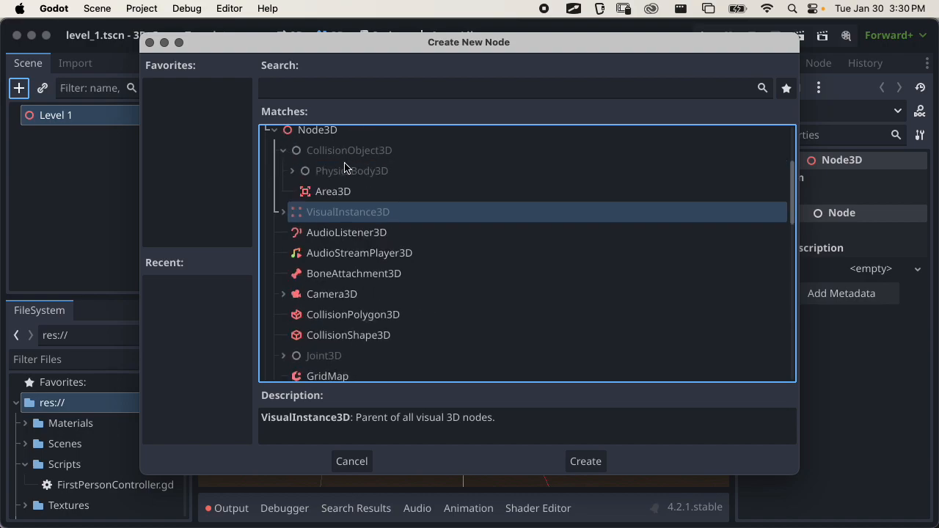
pyautogui.click(351, 192)
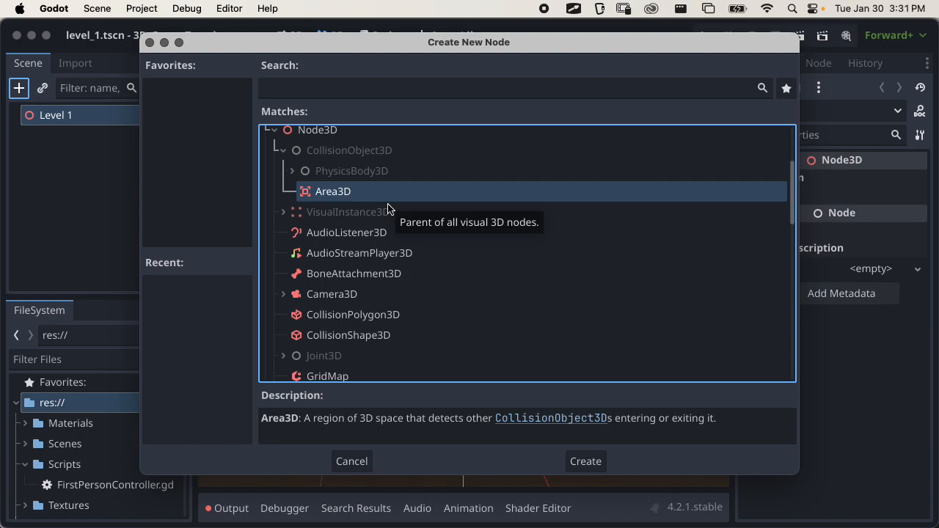
pyautogui.click(293, 171)
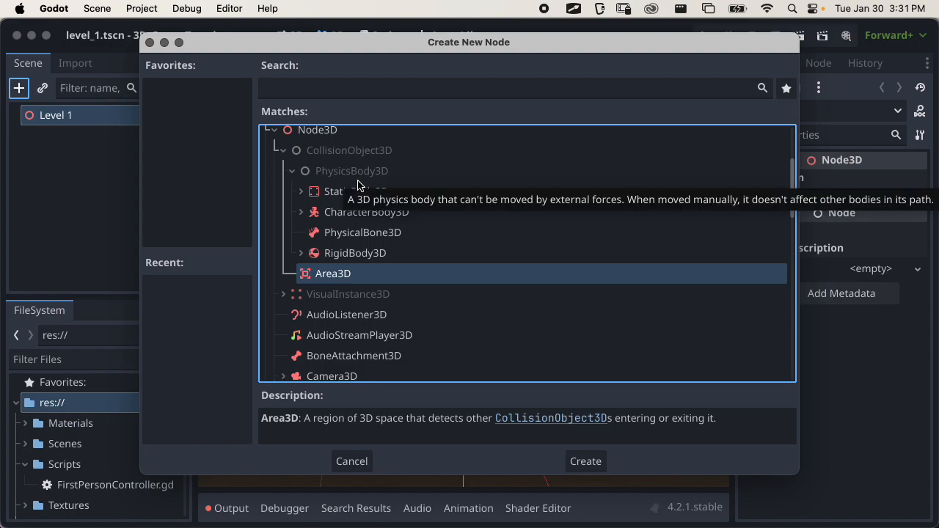
pyautogui.click(342, 194)
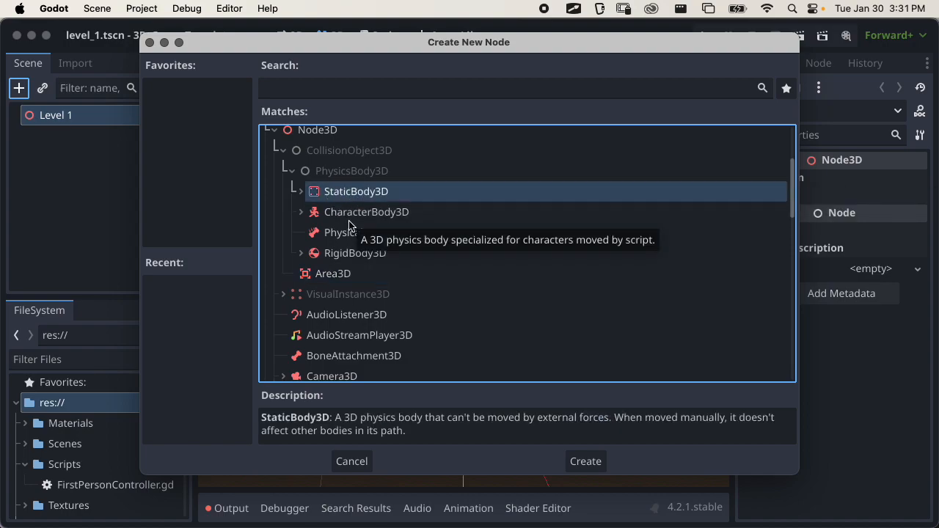
pyautogui.click(301, 192)
pyautogui.click(301, 191)
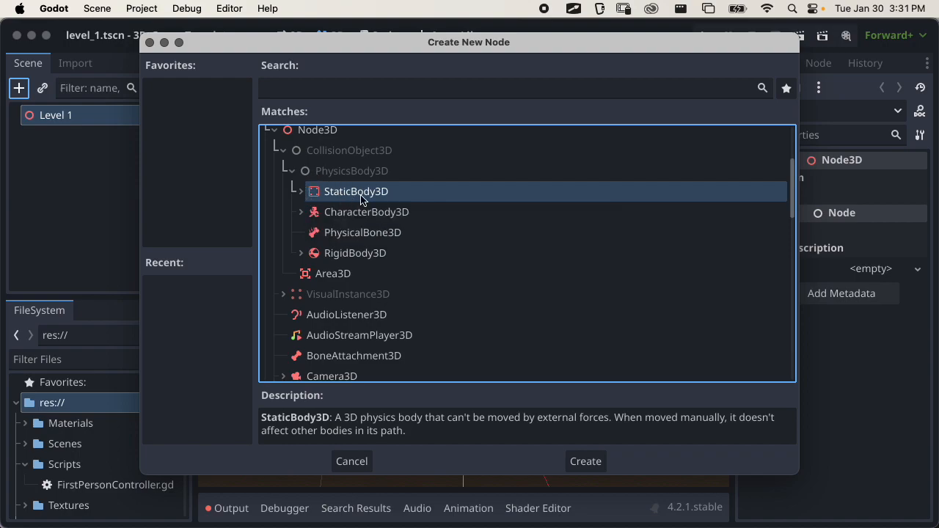
# Search the node types for "static" and add a StaticBody3D as a child of Level 1
pyautogui.click(384, 87)
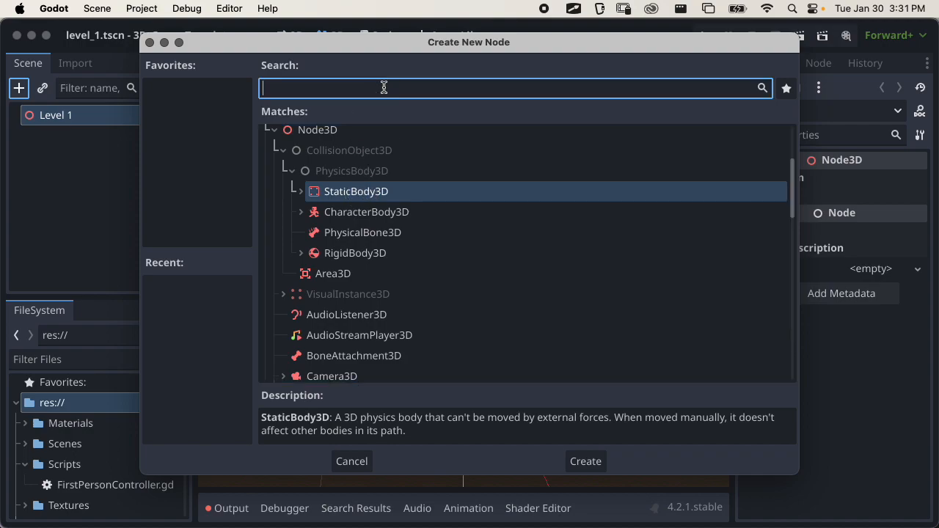
pyautogui.write('static')
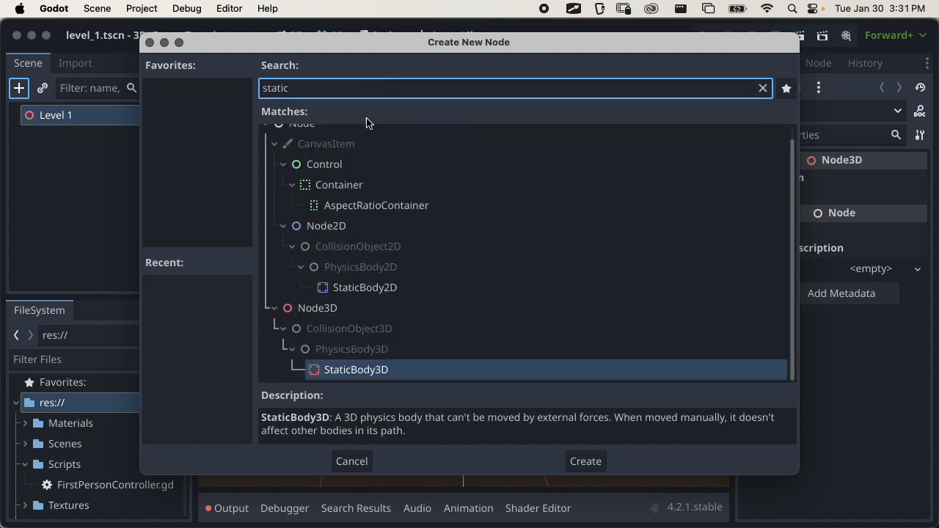
pyautogui.click(576, 461)
pyautogui.moveTo(429, 365); pyautogui.dragTo(484, 412, button='middle')
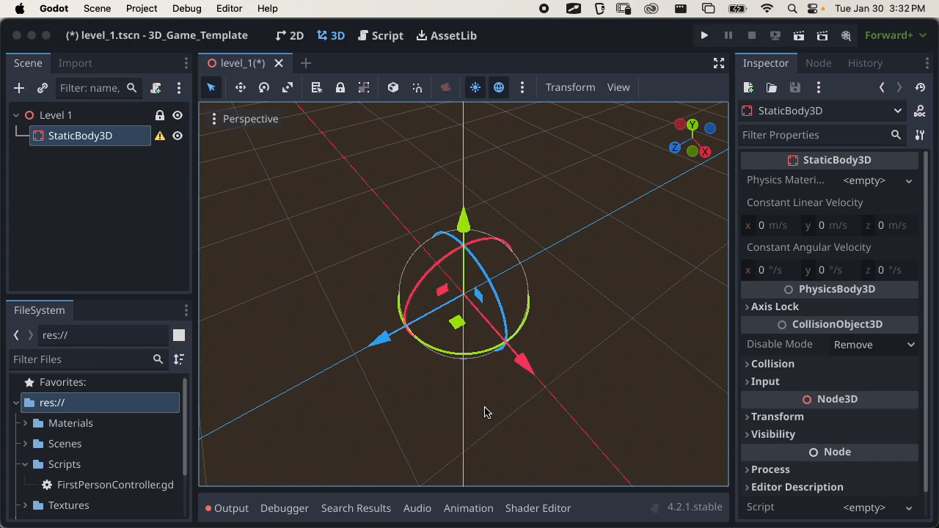
# Rename the StaticBody3D node as Ground
pyautogui.click(92, 164)
pyautogui.click(101, 141)
pyautogui.click(101, 140)
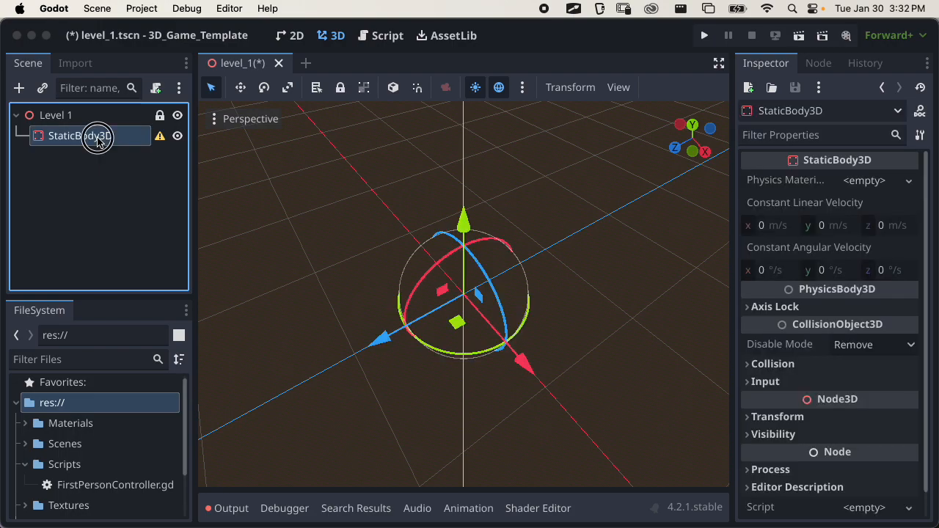
pyautogui.write('Ground')
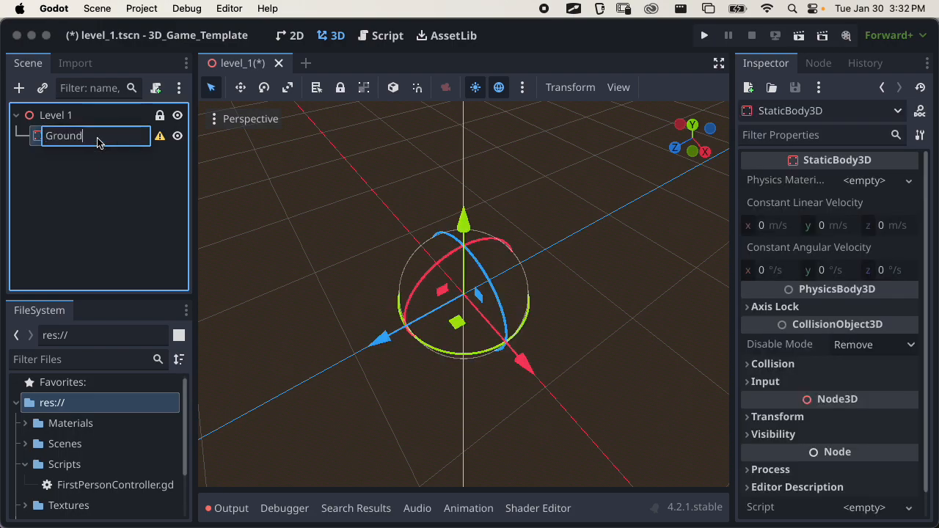
pyautogui.press('Return')
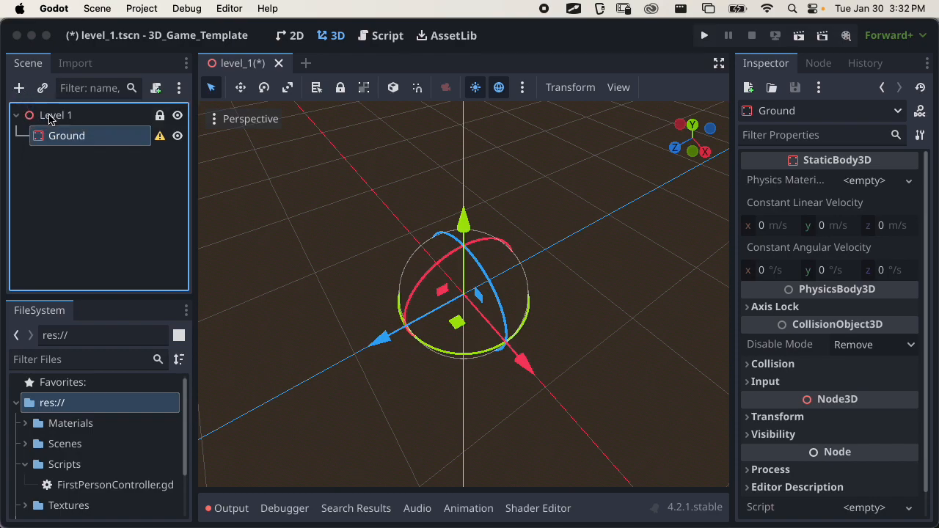
# Search the node types for "mesh" and add a MeshInstance3D as a child of Ground
pyautogui.click(64, 225)
pyautogui.click(71, 144)
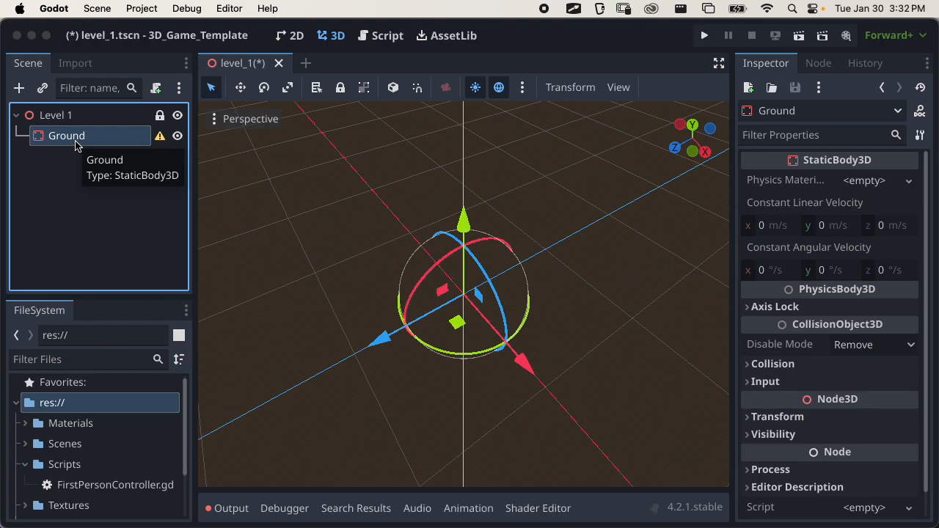
pyautogui.click(19, 87)
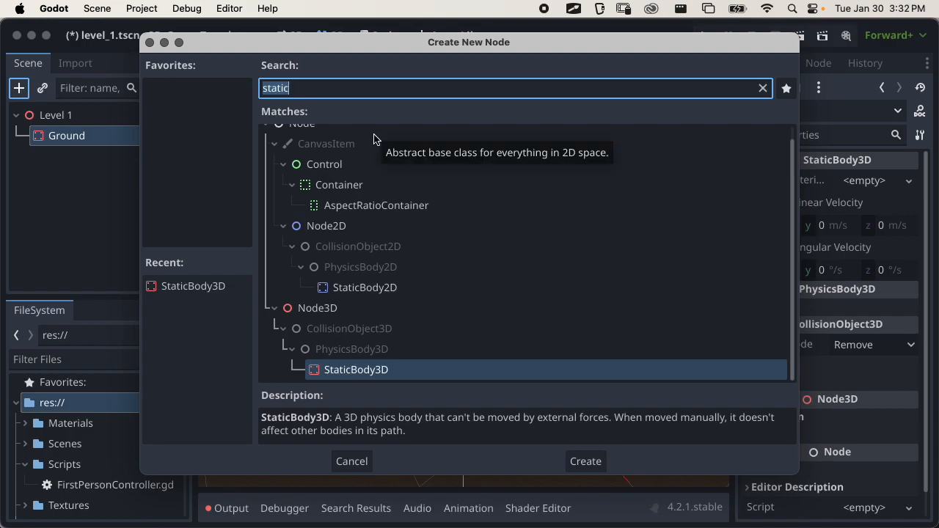
pyautogui.write('mesh')
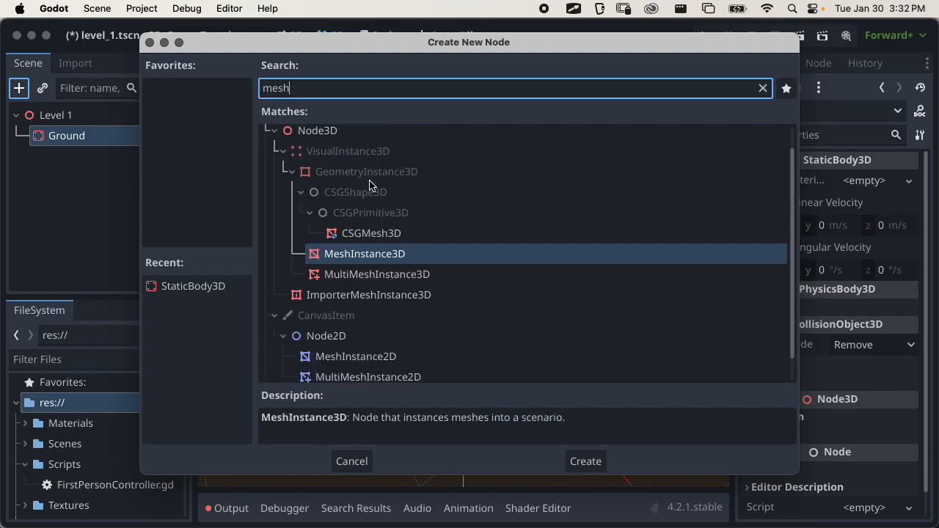
pyautogui.click(362, 256)
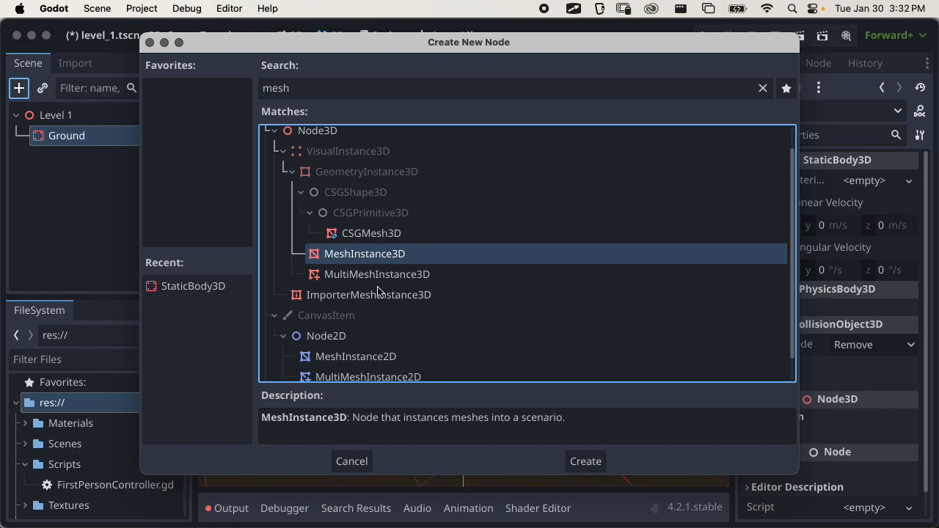
pyautogui.click(593, 466)
pyautogui.moveTo(579, 407); pyautogui.dragTo(386, 346, button='middle')
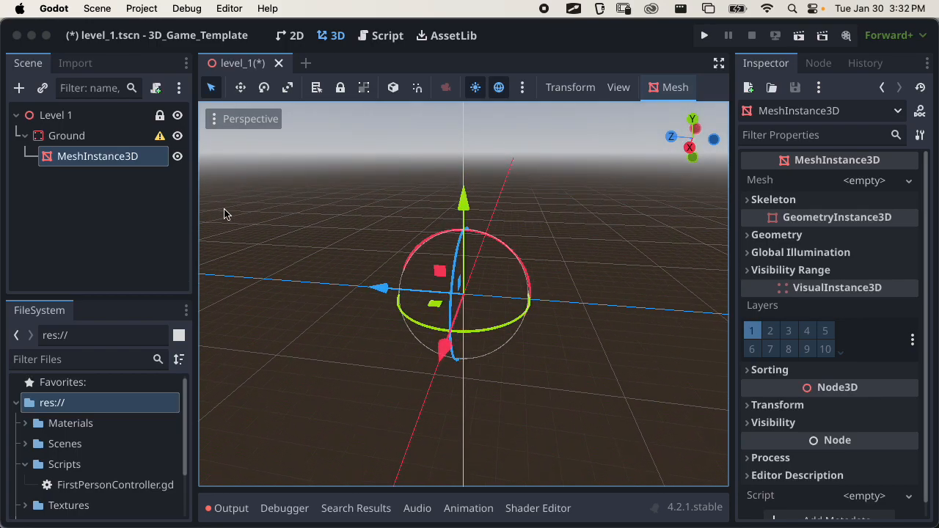
pyautogui.moveTo(732, 177); pyautogui.dragTo(710, 180)
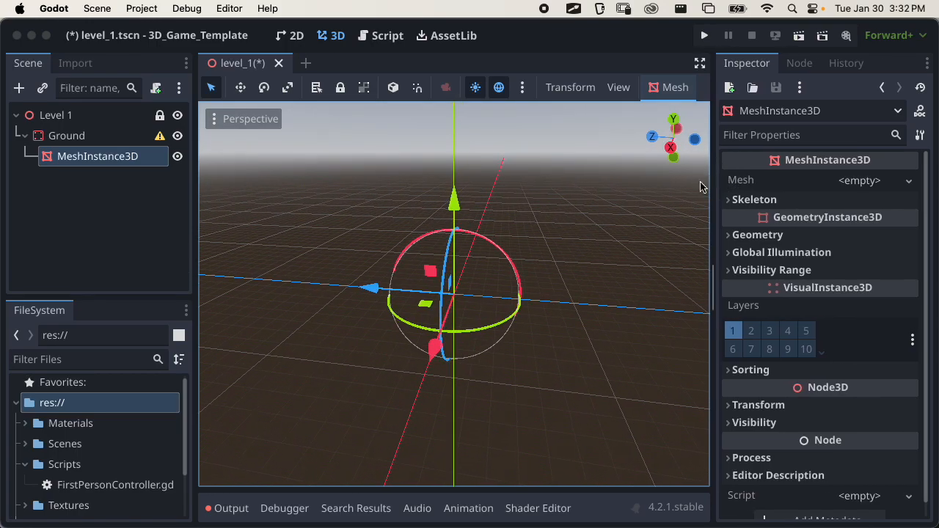
# Search the node types for "collision" and add a CollisionShape3D as a child of Ground
pyautogui.click(104, 141)
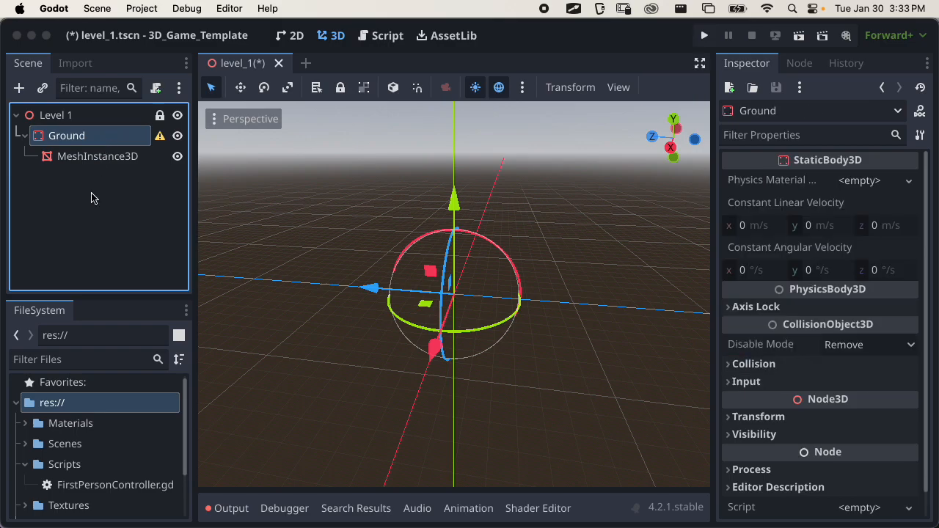
pyautogui.click(19, 88)
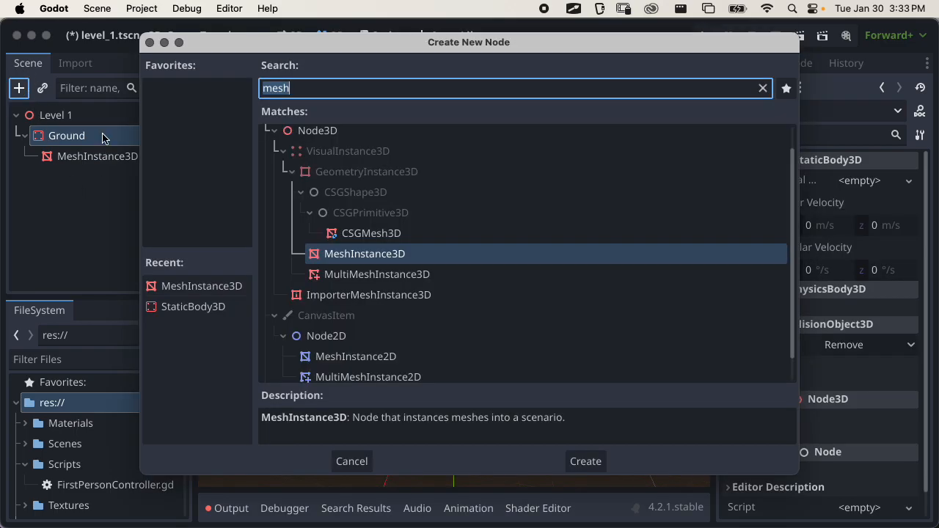
pyautogui.write('collision')
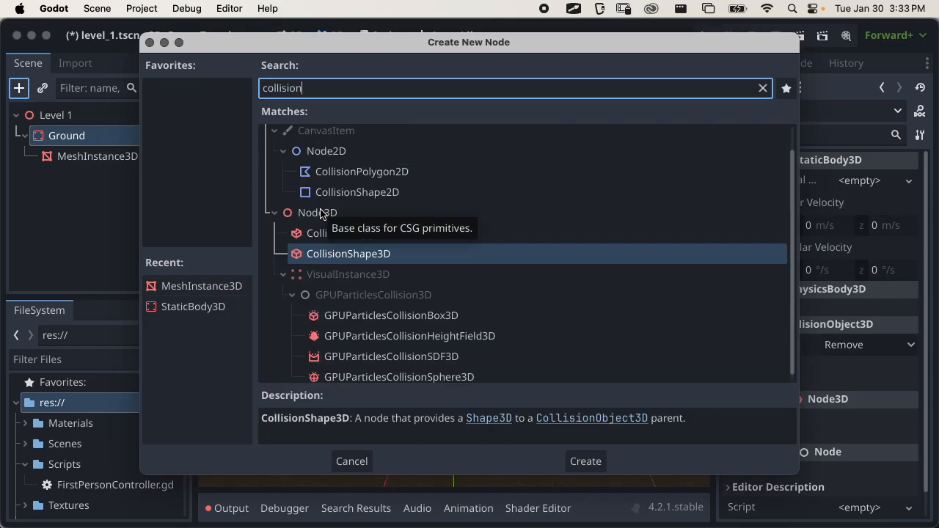
pyautogui.click(360, 255)
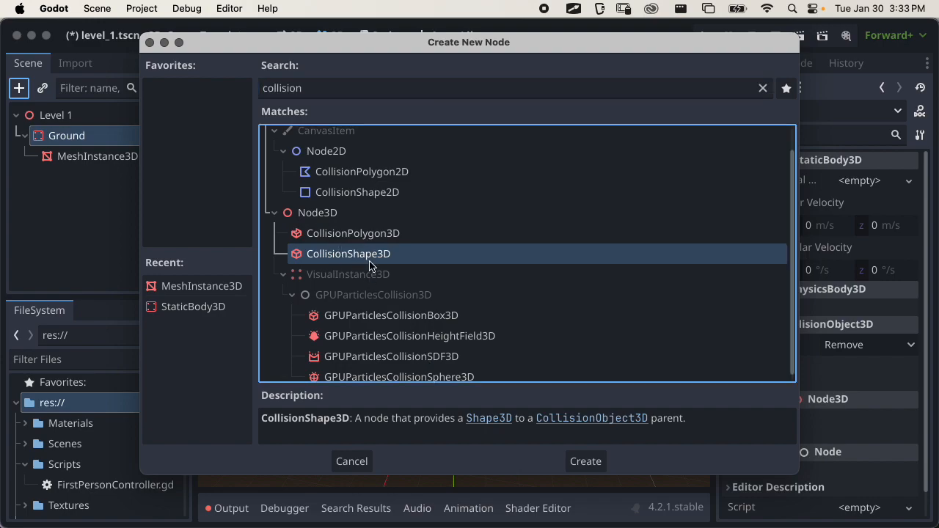
pyautogui.click(587, 461)
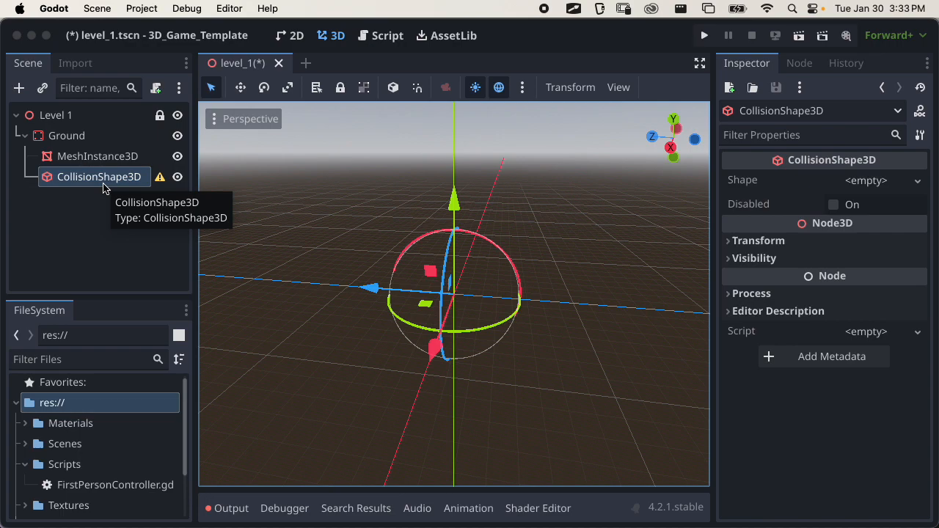
# Assign a new BoxMesh to Ground's MeshInstance3D, expand the mesh's properties, and widen the area showing them
pyautogui.click(118, 158)
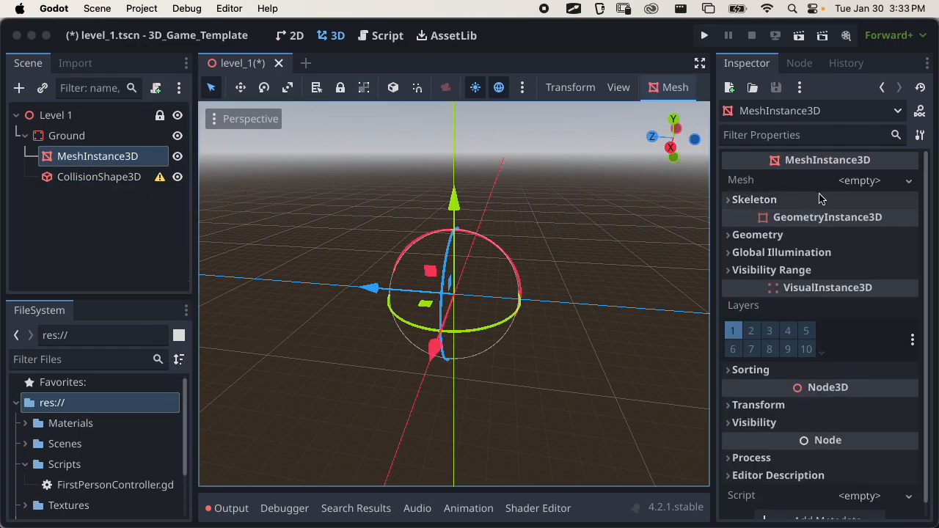
pyautogui.moveTo(712, 168); pyautogui.dragTo(679, 170)
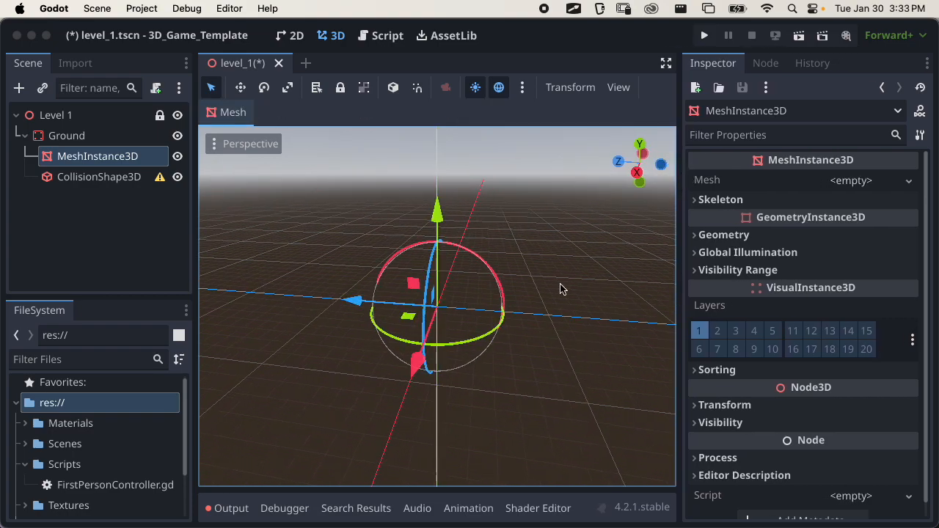
pyautogui.click(723, 181)
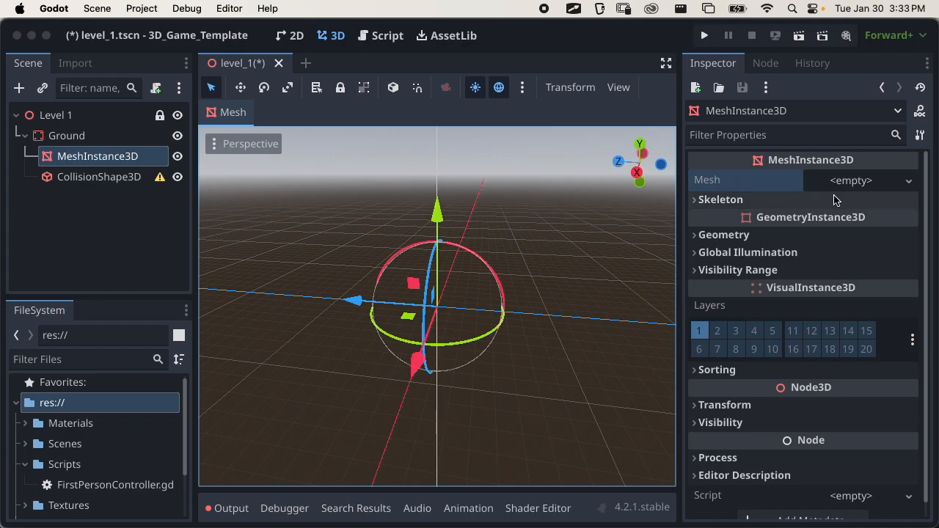
pyautogui.click(860, 183)
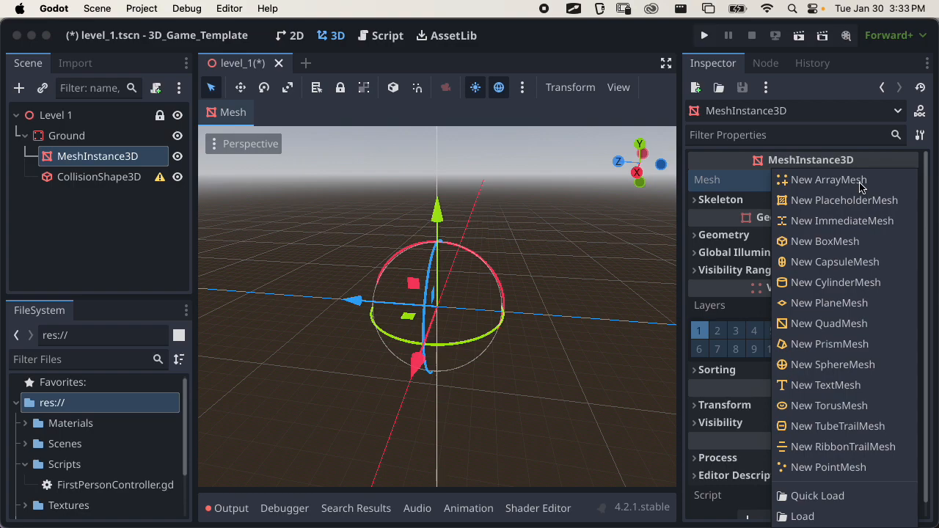
pyautogui.click(843, 249)
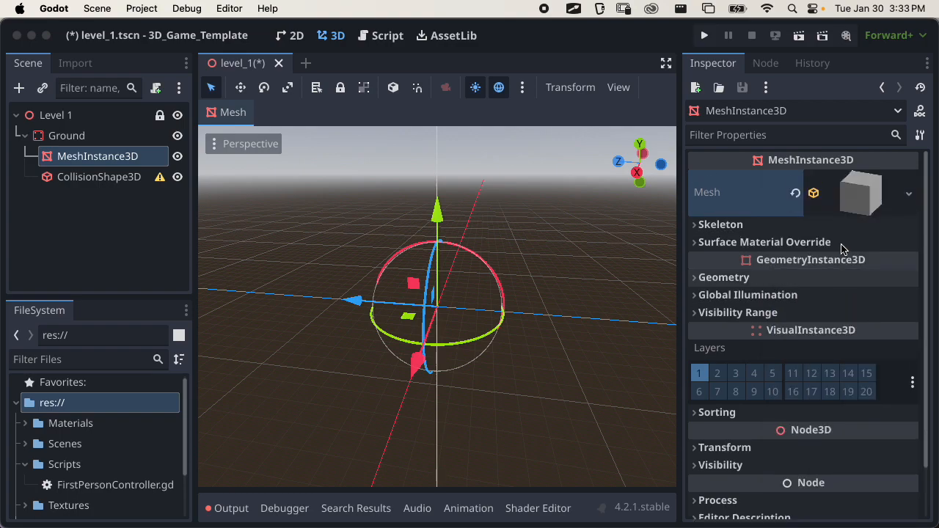
pyautogui.click(851, 194)
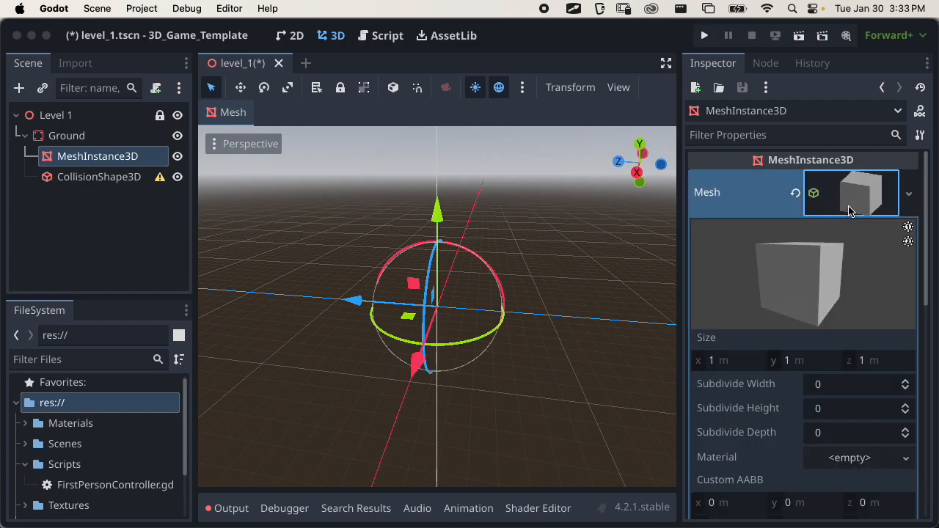
pyautogui.moveTo(682, 269); pyautogui.dragTo(625, 279)
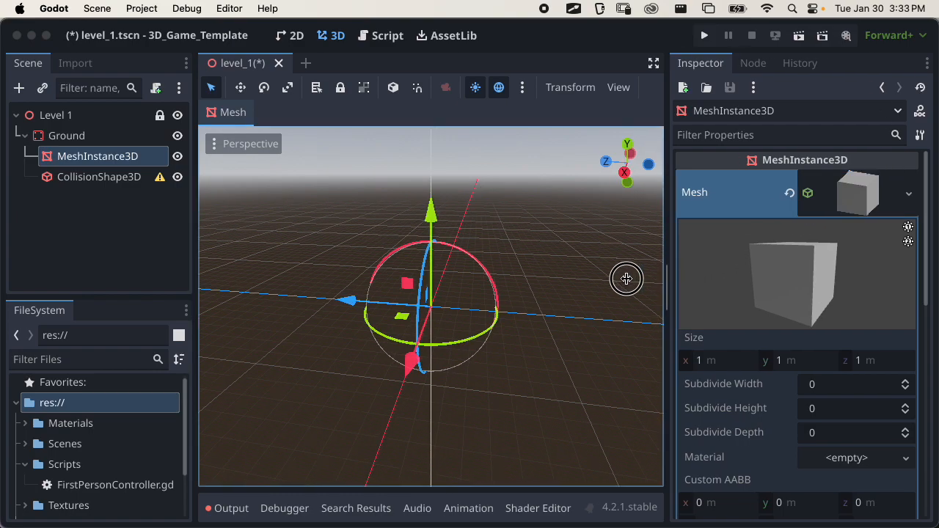
# Review the box mesh's properties and the other property groups of the MeshInstance3D node under Ground
pyautogui.click(848, 201)
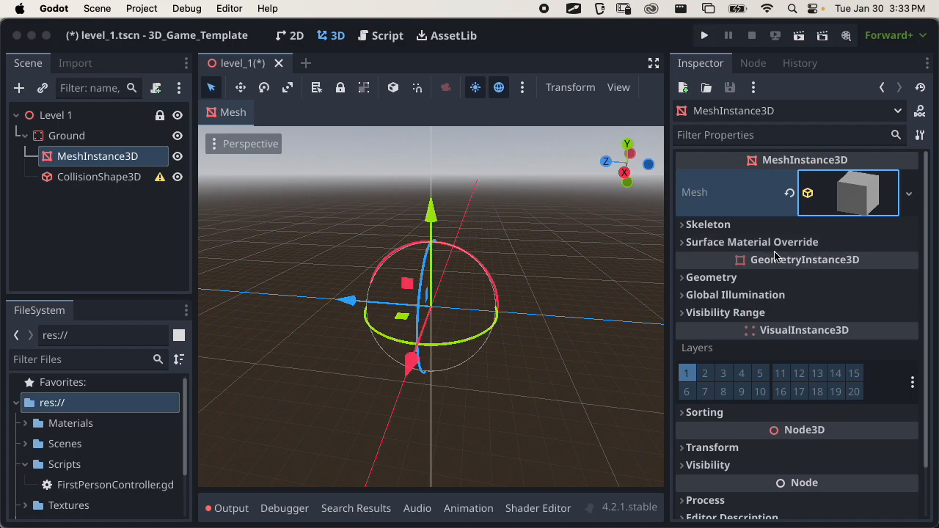
pyautogui.scroll(-2, 776, 253)
pyautogui.scroll(2, 773, 258)
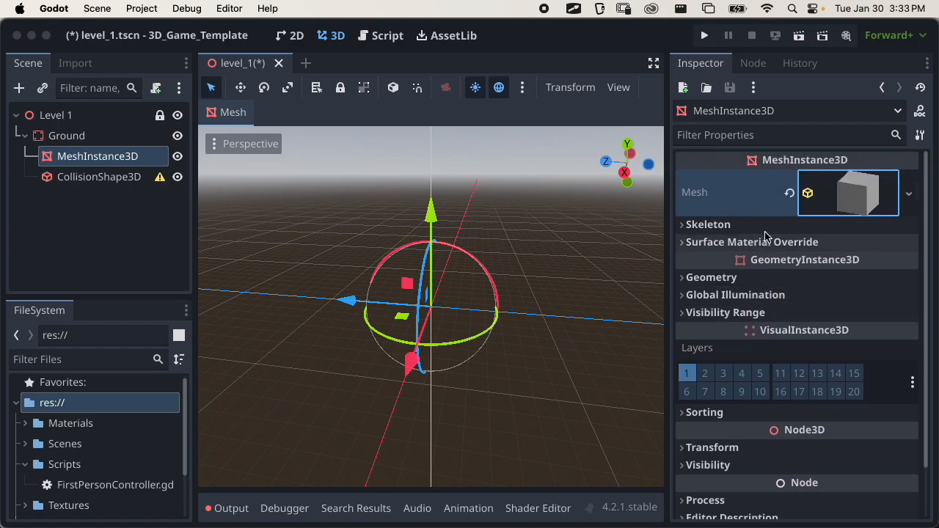
pyautogui.click(866, 210)
pyautogui.scroll(-5, 783, 286)
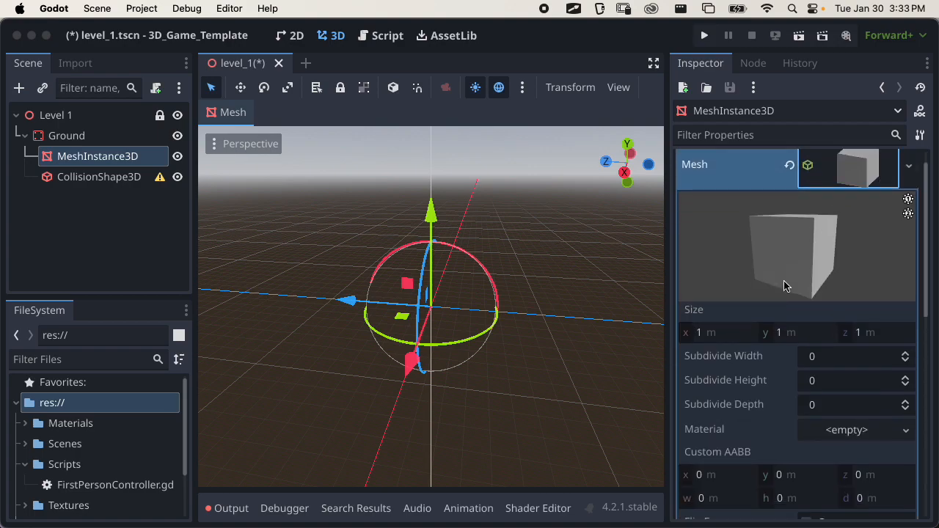
pyautogui.scroll(-5, 784, 286)
pyautogui.click(752, 406)
pyautogui.click(752, 406)
pyautogui.scroll(10, 787, 367)
pyautogui.click(864, 211)
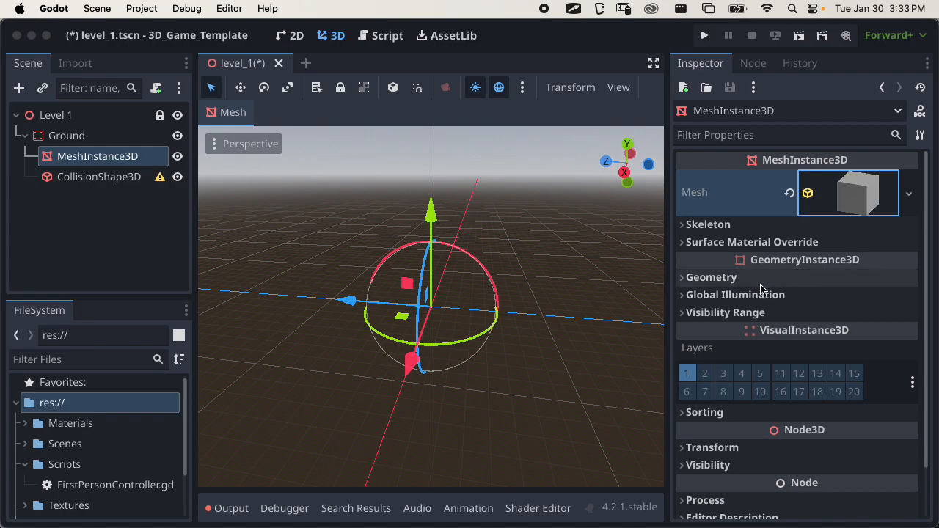
pyautogui.click(752, 313)
pyautogui.click(752, 313)
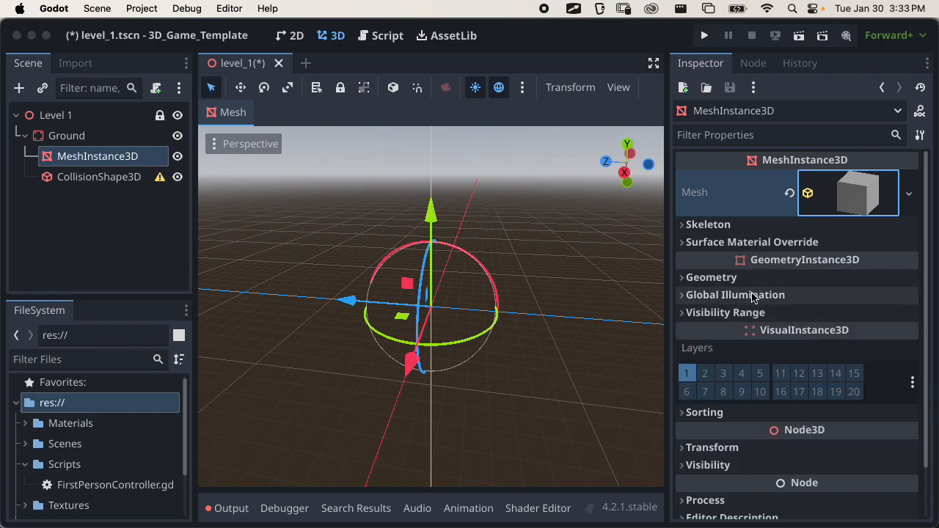
# Assign a new StandardMaterial3D to surface material override slot 0 of the MeshInstance3D and look through its properties
pyautogui.click(748, 250)
pyautogui.click(839, 262)
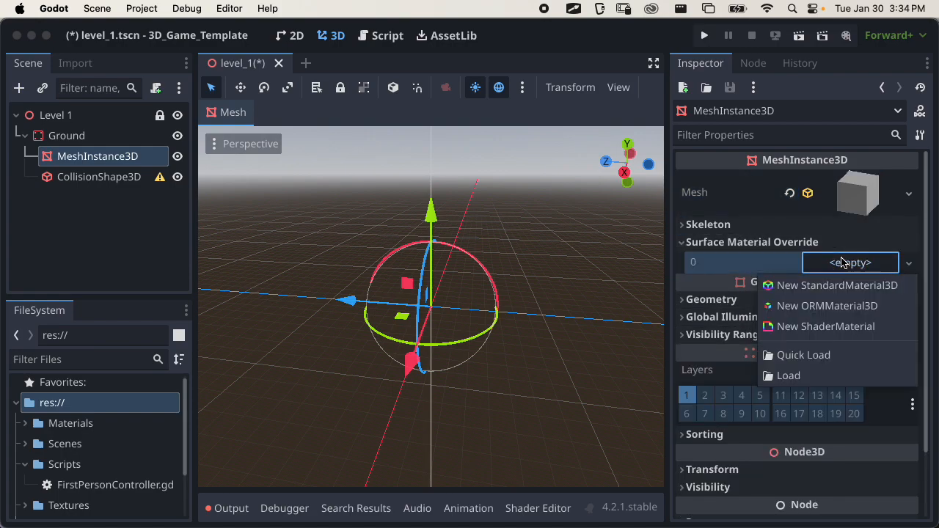
pyautogui.click(813, 254)
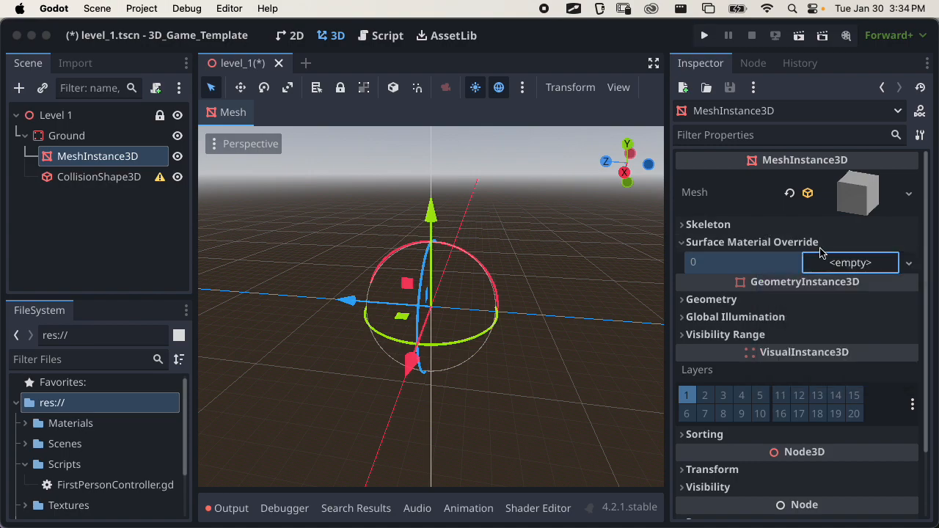
pyautogui.click(860, 263)
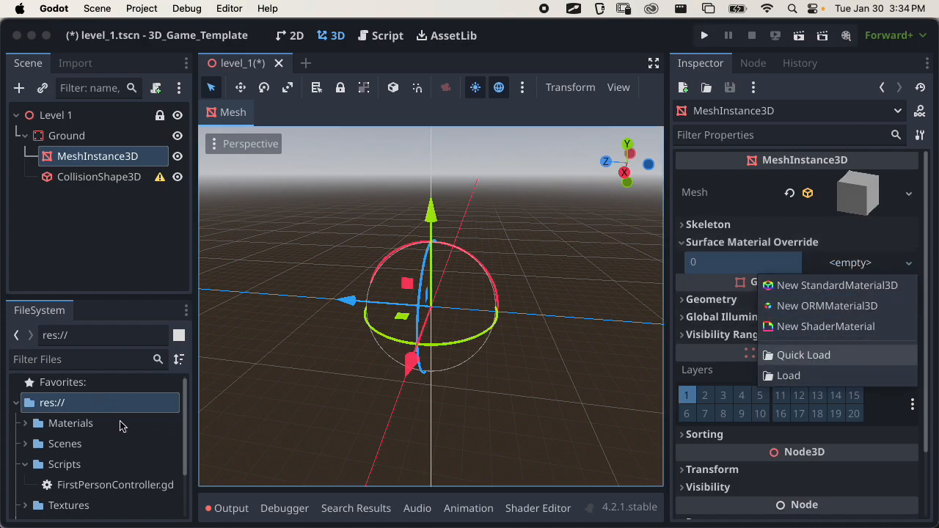
pyautogui.click(843, 293)
pyautogui.click(855, 274)
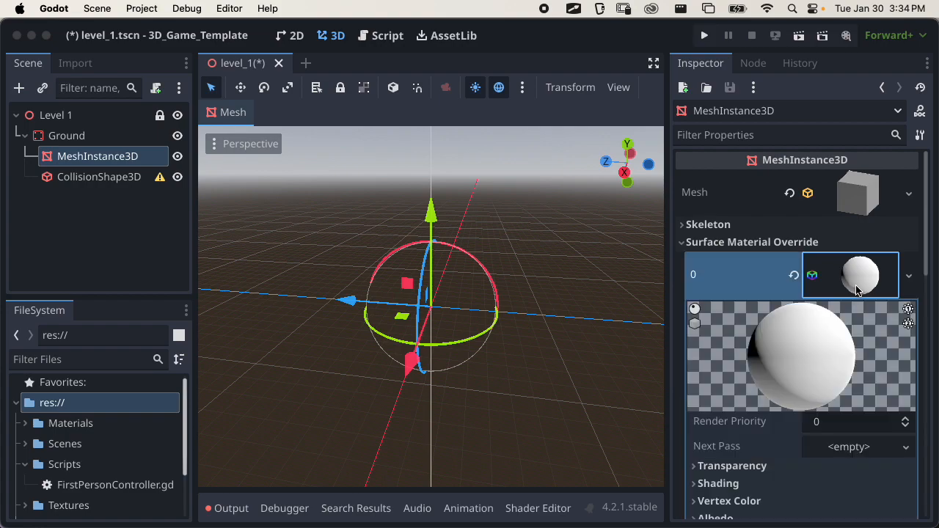
pyautogui.scroll(-3, 800, 334)
pyautogui.scroll(-2, 780, 330)
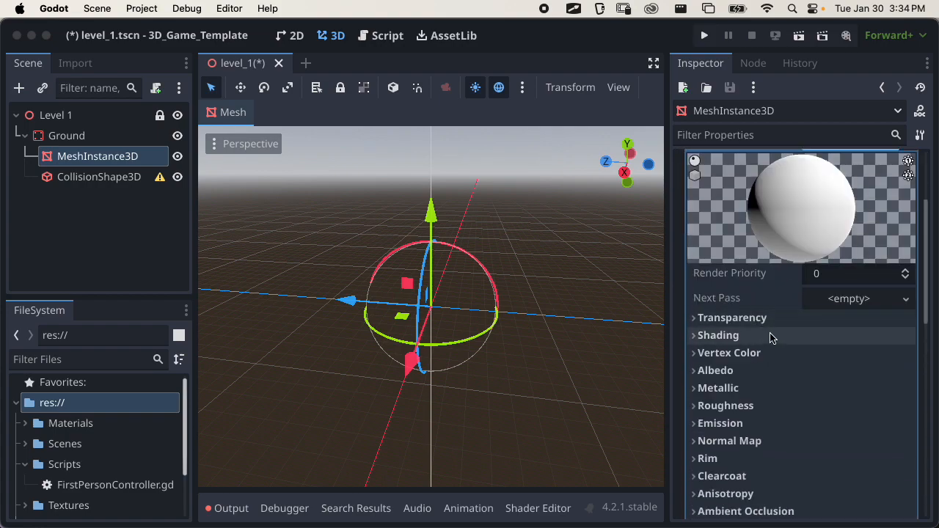
pyautogui.scroll(-3, 772, 339)
pyautogui.scroll(-5, 772, 339)
pyautogui.scroll(10, 778, 338)
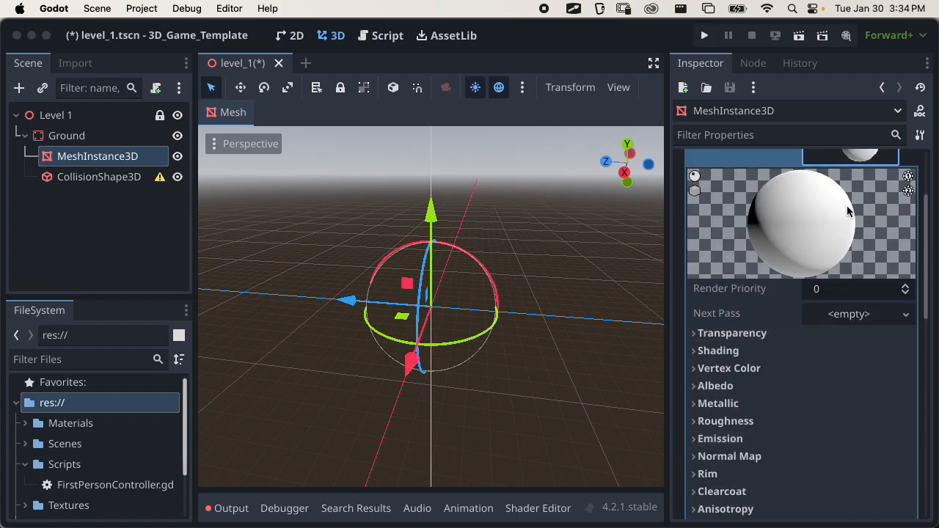
pyautogui.click(763, 243)
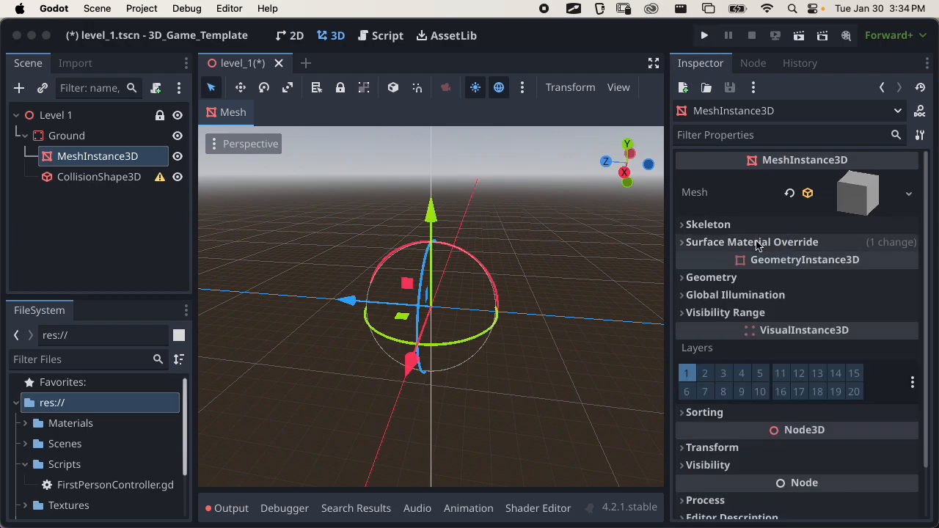
# Examine the box mesh up close in the 3D view from different angles
pyautogui.click(855, 193)
pyautogui.moveTo(347, 343); pyautogui.dragTo(463, 321, button='middle')
pyautogui.scroll(8, 462, 323)
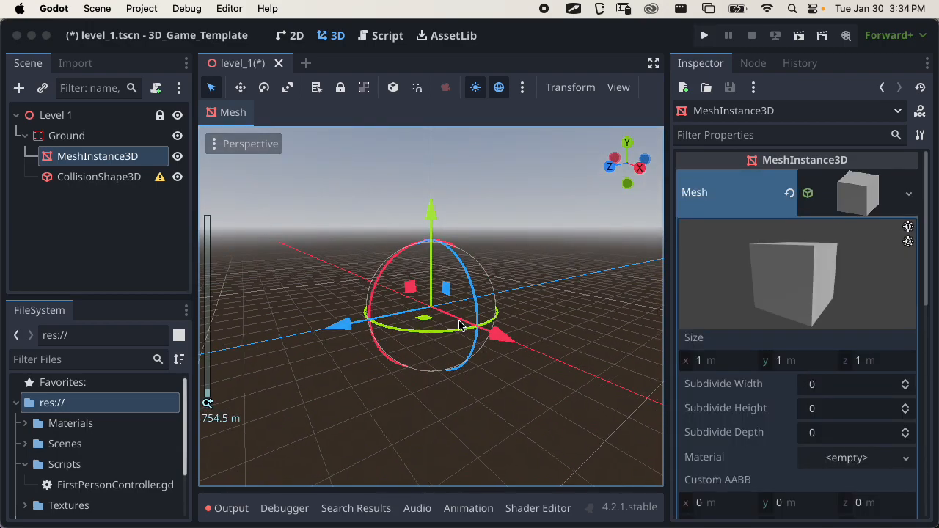
pyautogui.scroll(15, 460, 325)
pyautogui.scroll(-3, 453, 382)
pyautogui.moveTo(453, 386); pyautogui.dragTo(511, 408, button='middle')
pyautogui.scroll(6, 458, 390)
pyautogui.scroll(4, 457, 390)
pyautogui.scroll(-4, 511, 409)
pyautogui.click(859, 193)
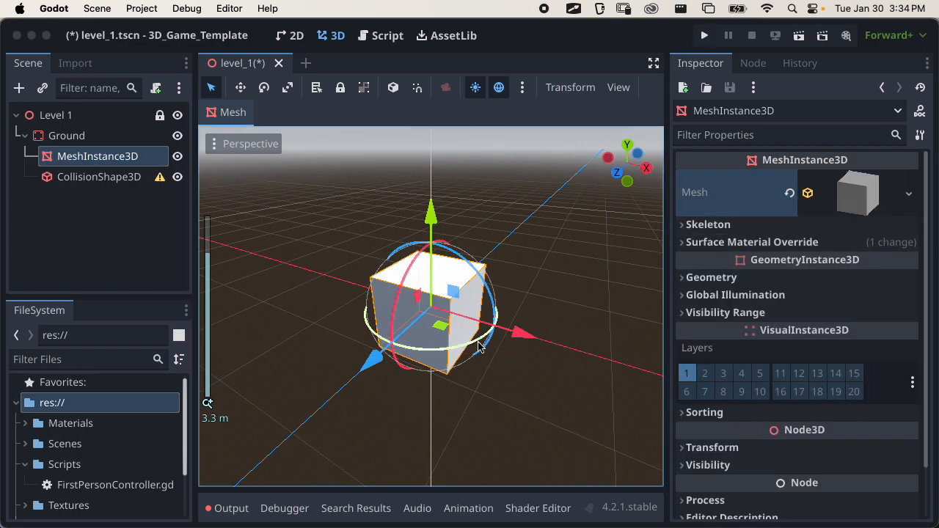
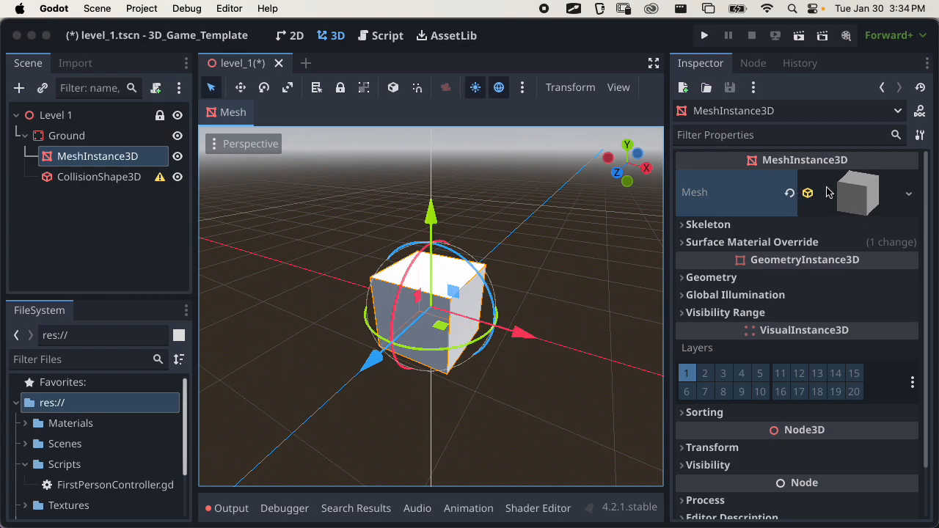
# Clear the mesh of the MeshInstance3D node and save the scene
pyautogui.click(789, 193)
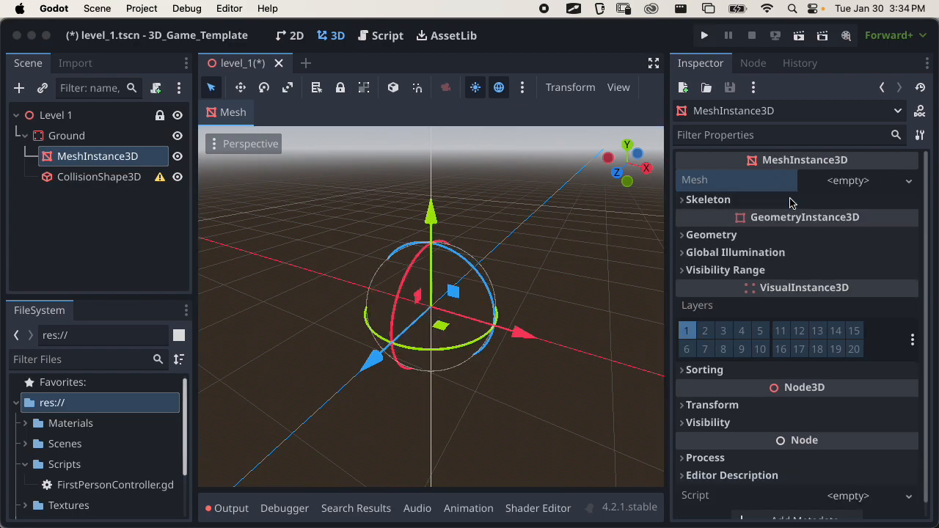
pyautogui.click(714, 202)
pyautogui.click(715, 204)
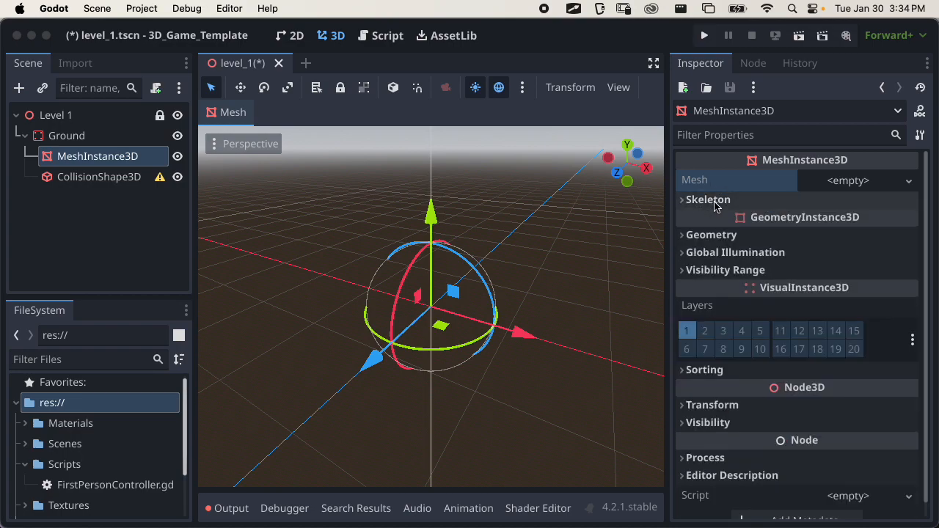
pyautogui.press('super+s')
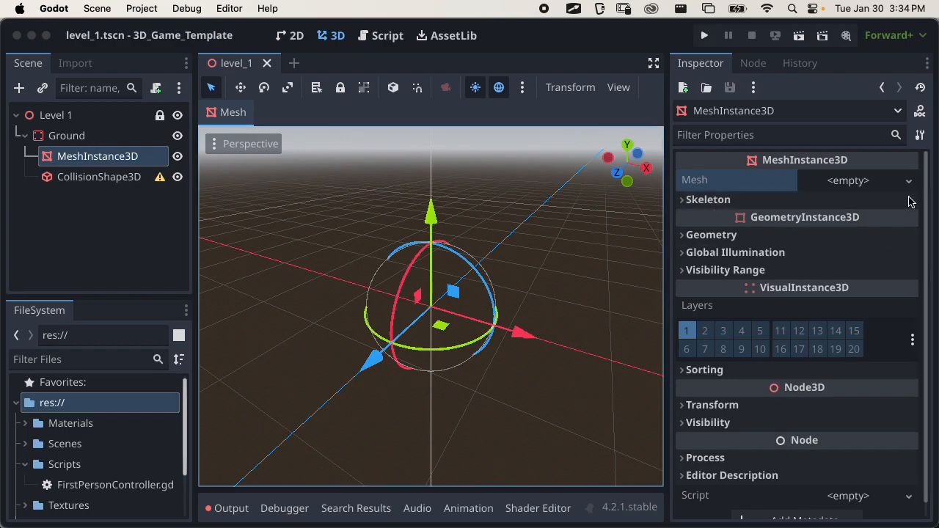
# Assign a new BoxMesh to the empty Mesh property of the MeshInstance3D
pyautogui.click(857, 183)
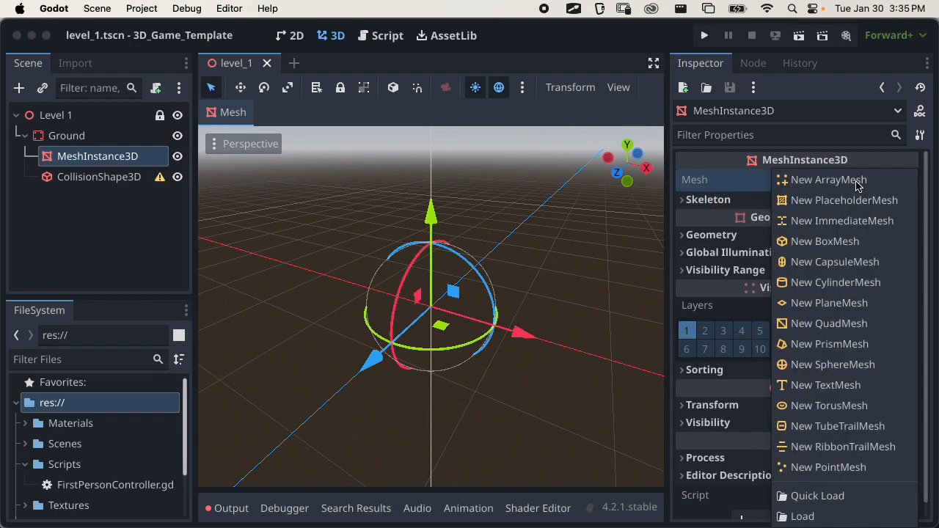
pyautogui.click(836, 242)
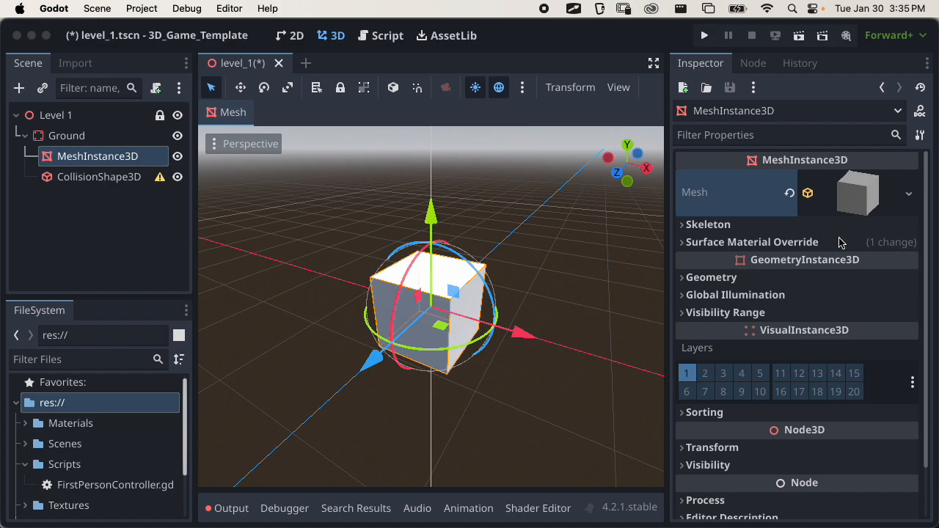
pyautogui.scroll(5, 543, 287)
pyautogui.moveTo(545, 338)
pyautogui.mouseDown(button='middle')
pyautogui.moveTo(578, 383)
pyautogui.moveTo(544, 347)
pyautogui.mouseUp(button='middle')
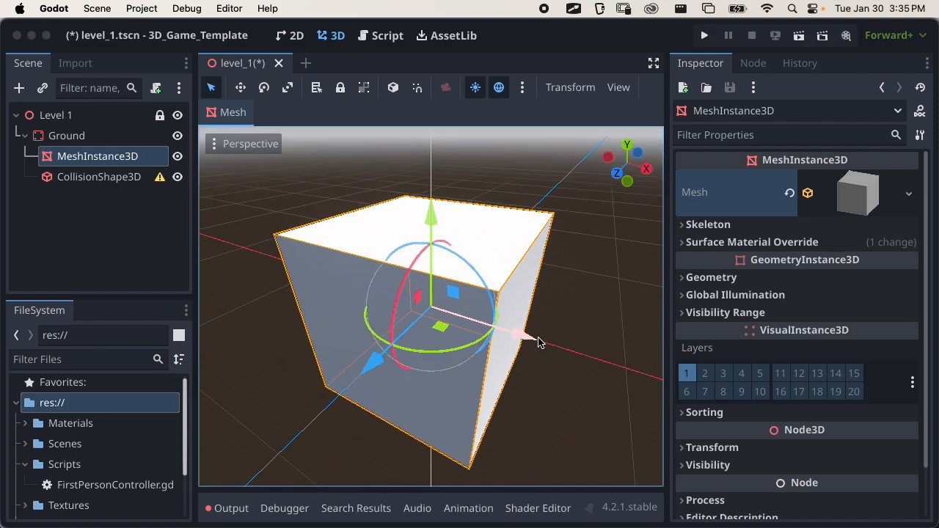
pyautogui.scroll(-5, 532, 341)
pyautogui.scroll(2, 503, 315)
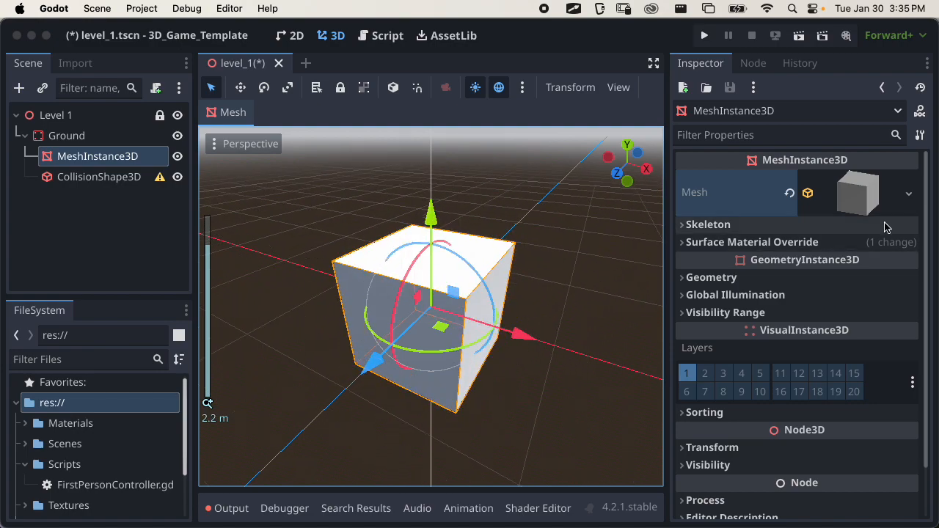
# Review the new box mesh's size and subdivision properties and view the box from several sides
pyautogui.click(855, 205)
pyautogui.scroll(-3, 805, 286)
pyautogui.scroll(-4, 805, 287)
pyautogui.scroll(5, 808, 279)
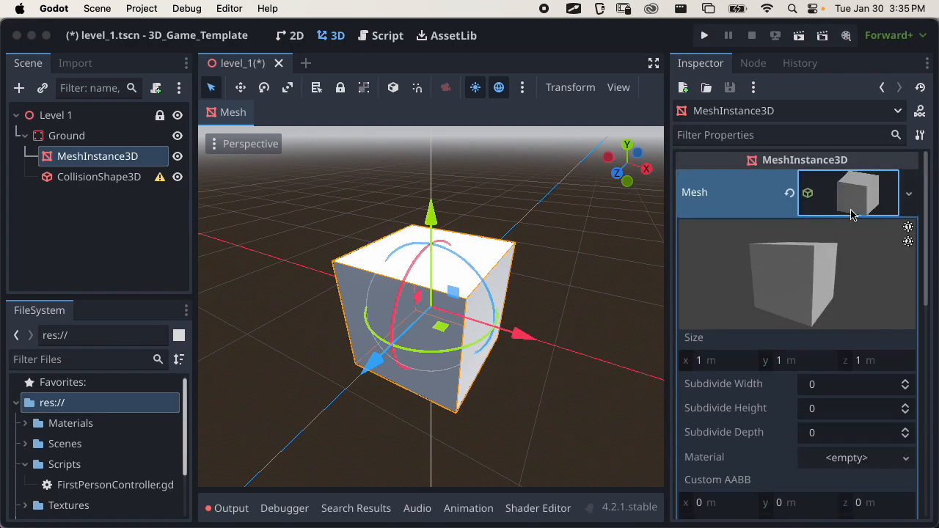
pyautogui.click(850, 213)
pyautogui.moveTo(462, 344); pyautogui.dragTo(544, 351, button='middle')
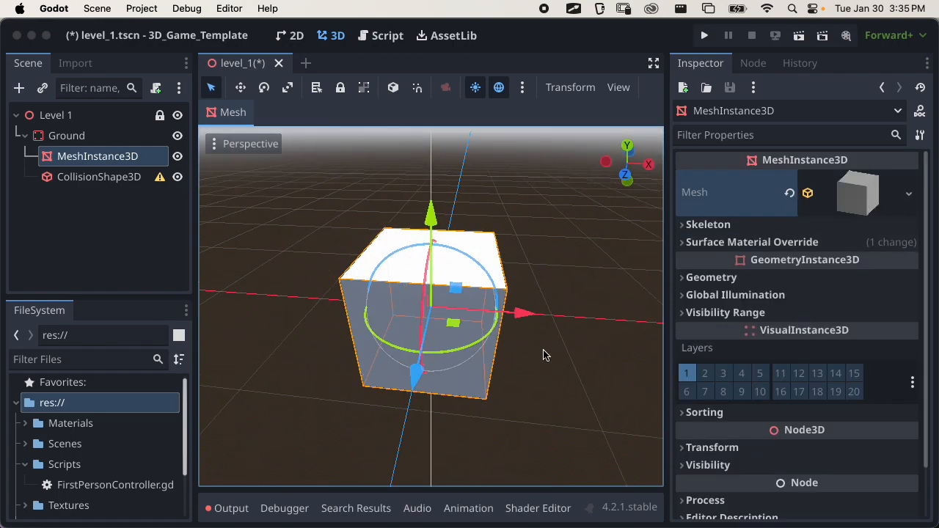
pyautogui.moveTo(561, 367); pyautogui.dragTo(335, 314, button='middle')
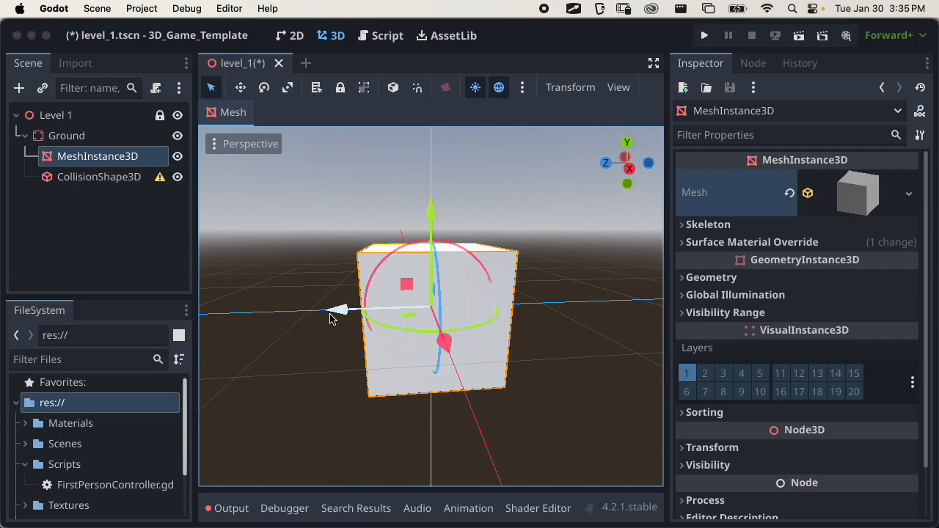
# Expand the Transform properties of the MeshInstance3D to show its position, rotation and scale
pyautogui.scroll(-2, 844, 295)
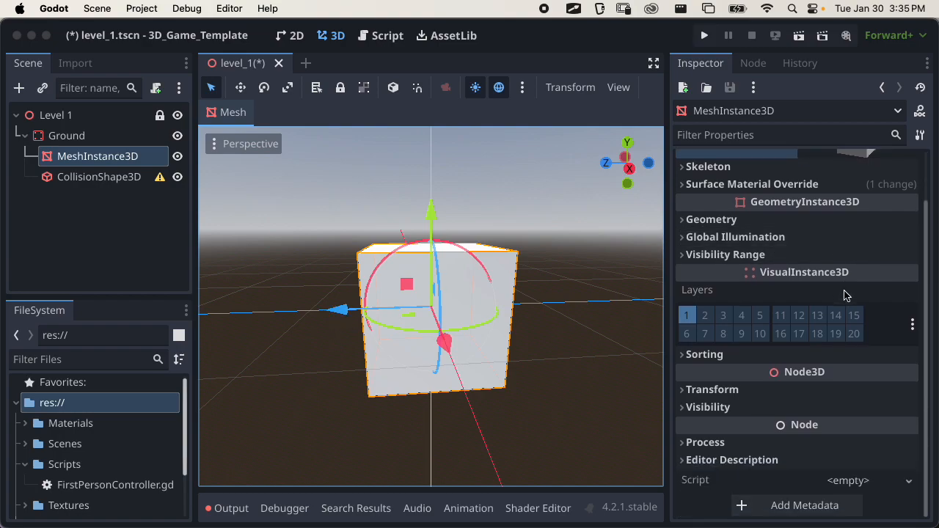
pyautogui.click(741, 390)
pyautogui.scroll(-4, 789, 354)
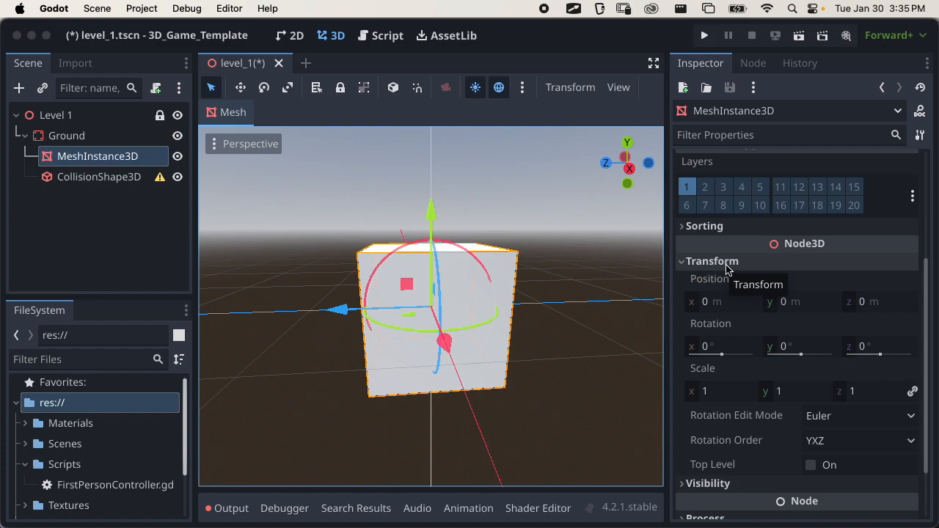
pyautogui.scroll(-3, 432, 335)
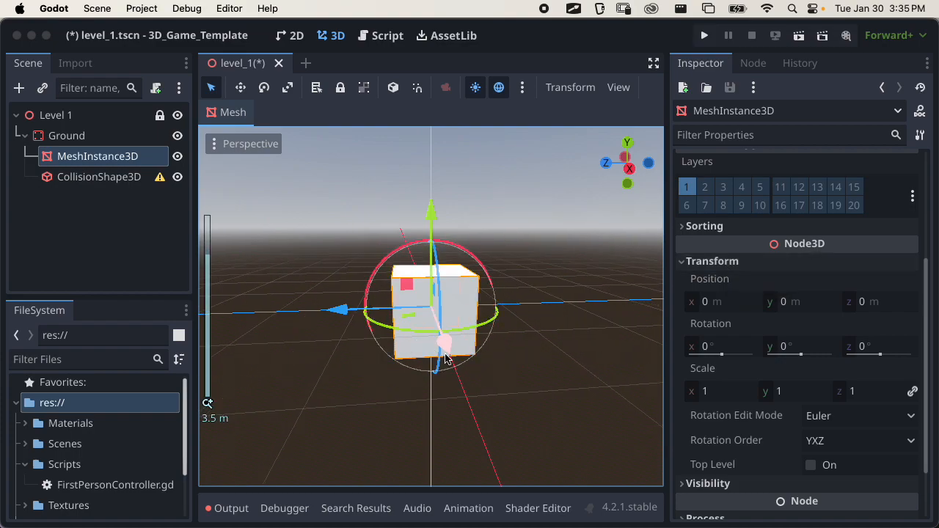
pyautogui.moveTo(433, 335); pyautogui.dragTo(548, 358, button='middle')
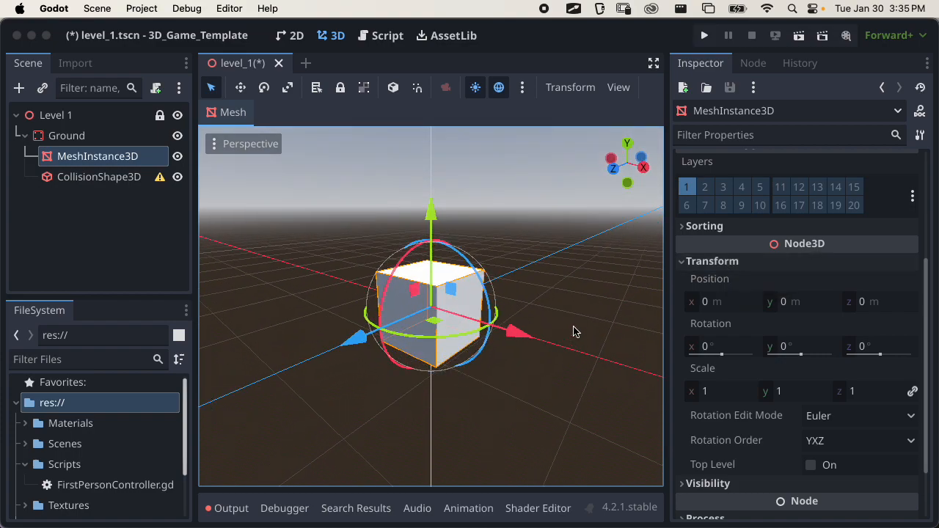
# Move the box along the X axis to about 0.61 m and set its X position to 2 m
pyautogui.click(710, 305)
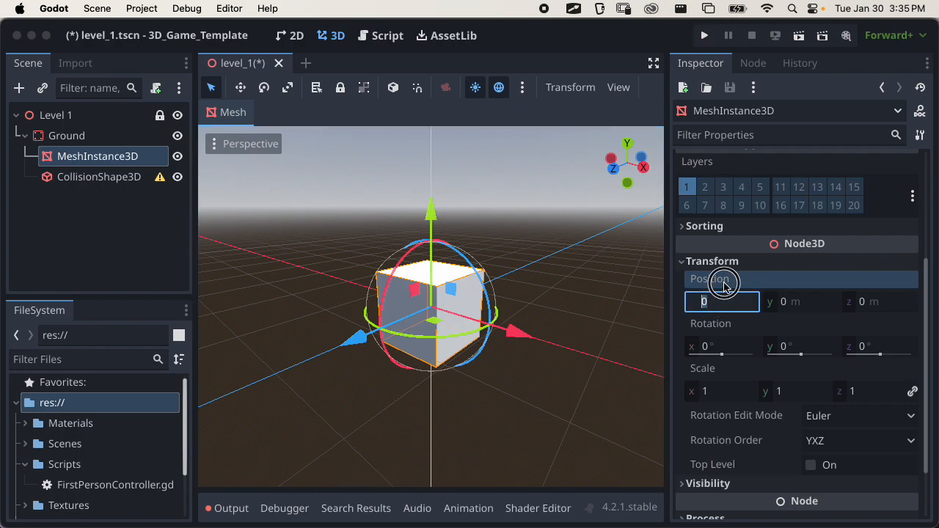
pyautogui.moveTo(518, 331); pyautogui.dragTo(609, 371)
pyautogui.click(726, 305)
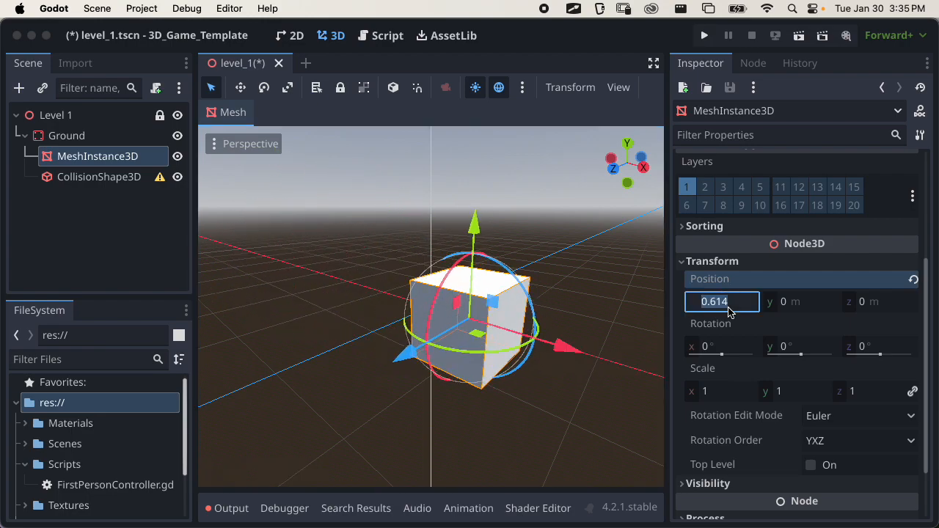
pyautogui.write('2')
pyautogui.press('Return')
# Set the box's X position to 1 m
pyautogui.scroll(-3, 490, 335)
pyautogui.scroll(3, 490, 335)
pyautogui.scroll(3, 490, 336)
pyautogui.click(715, 300)
pyautogui.write('1')
pyautogui.press('Return')
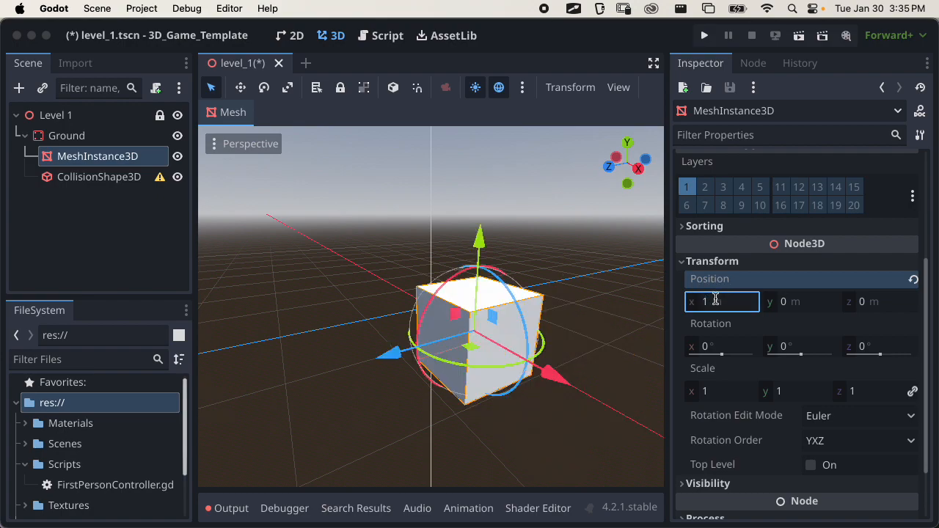
# Set the box's X position to 10 m and view its new location in the scene
pyautogui.click(704, 305)
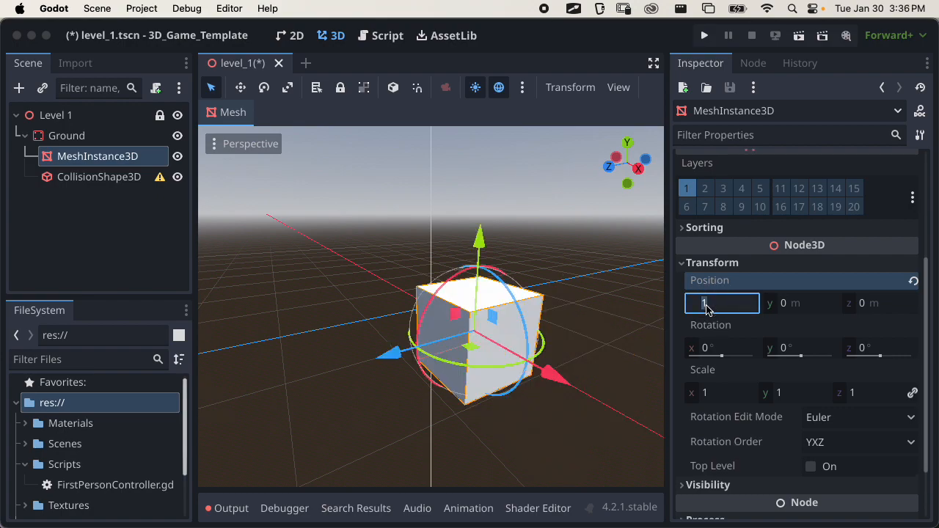
pyautogui.write('10')
pyautogui.press('Return')
pyautogui.scroll(-6, 572, 361)
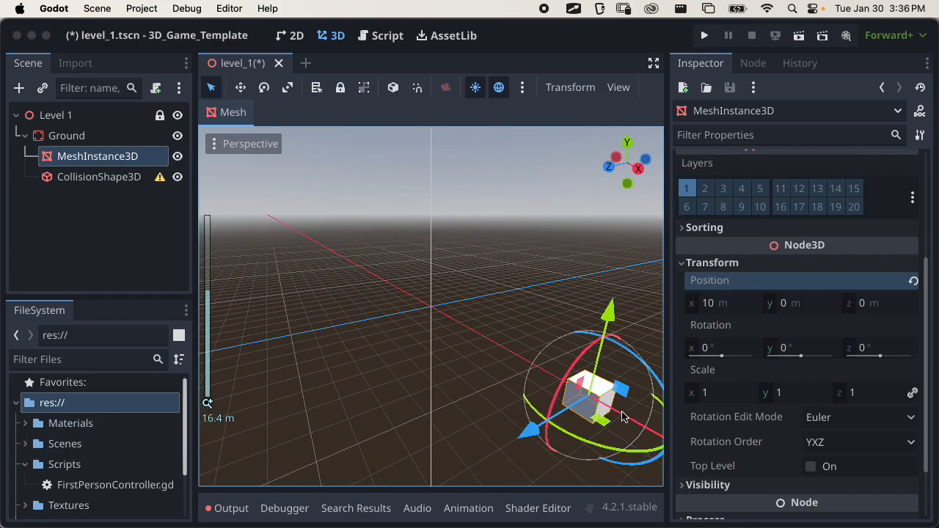
pyautogui.click(598, 399)
pyautogui.scroll(-8, 593, 402)
pyautogui.scroll(6, 514, 352)
pyautogui.click(592, 387)
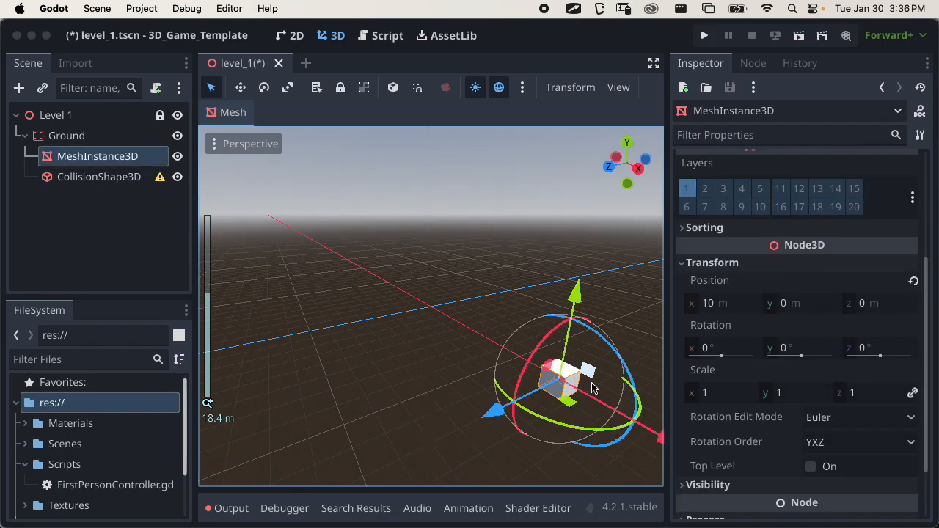
# Move the box back along the X axis to about 0.5 m and set its X position to 2 m
pyautogui.moveTo(650, 433); pyautogui.dragTo(472, 334)
pyautogui.scroll(10, 472, 334)
pyautogui.moveTo(566, 394); pyautogui.dragTo(478, 334)
pyautogui.click(723, 305)
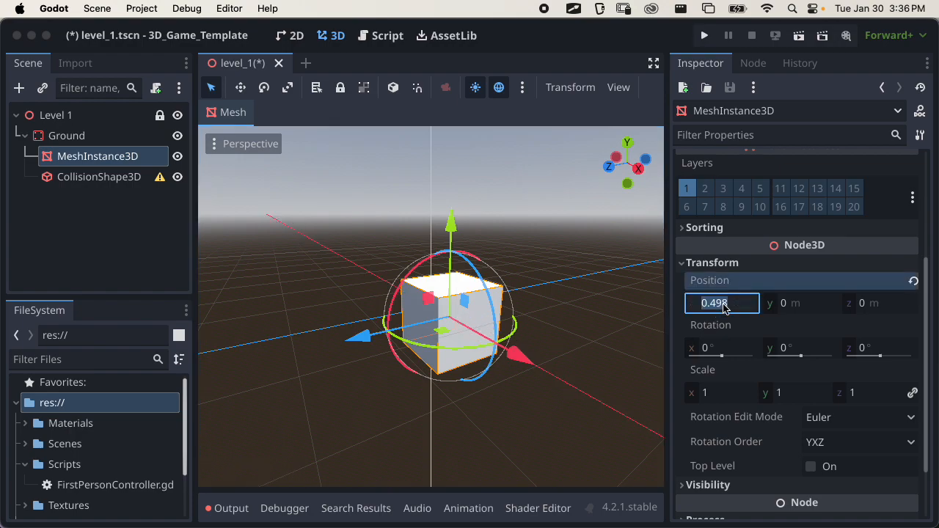
pyautogui.press('Return')
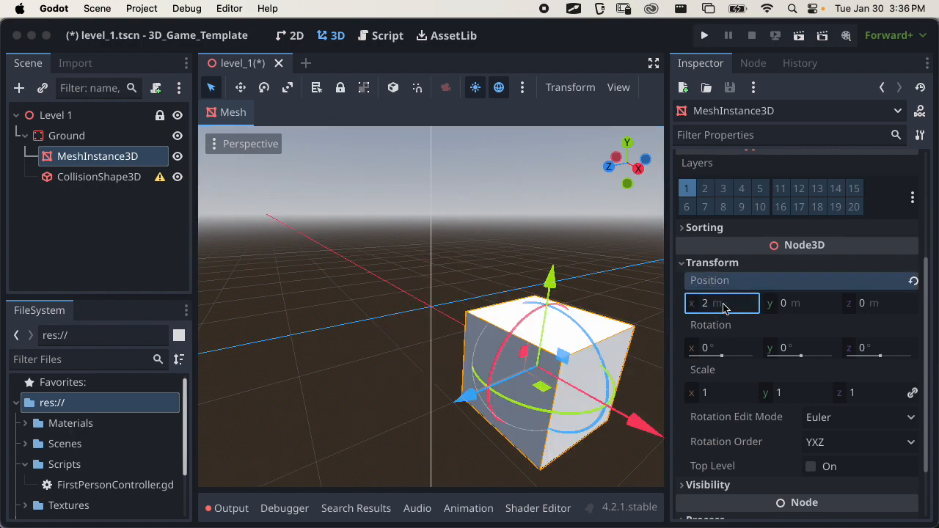
# Reset the box's position to its default at the origin
pyautogui.click(723, 307)
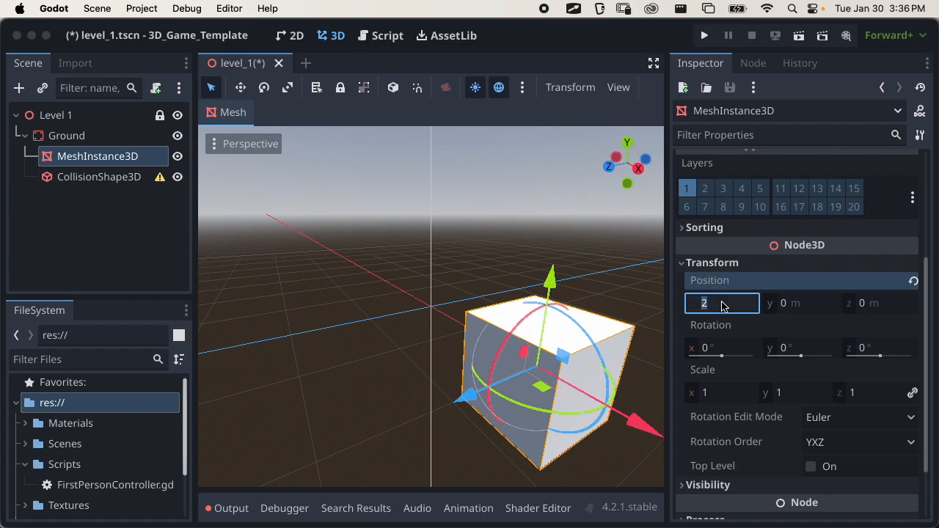
pyautogui.click(913, 282)
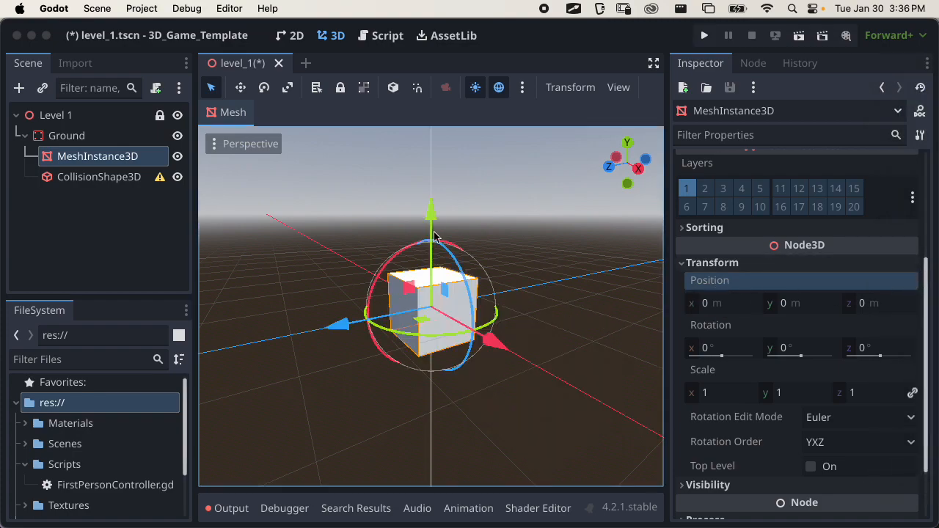
# Move the box along the Y axis and set its Y position to 1 m
pyautogui.click(814, 307)
pyautogui.moveTo(427, 203); pyautogui.dragTo(440, 306)
pyautogui.click(795, 303)
pyautogui.write('1')
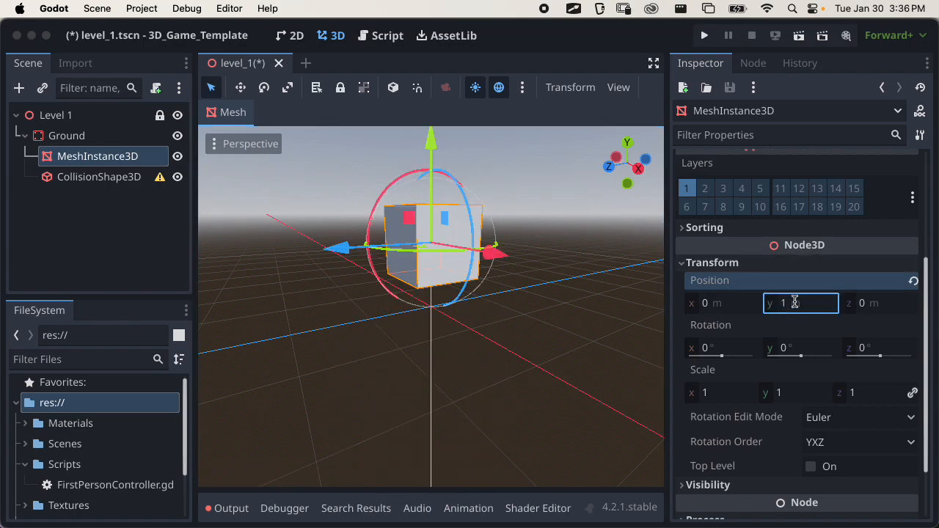
pyautogui.press('Return')
# Try a Y position of -1 m on the box and return its position to the default origin
pyautogui.write('-1')
pyautogui.press('Return')
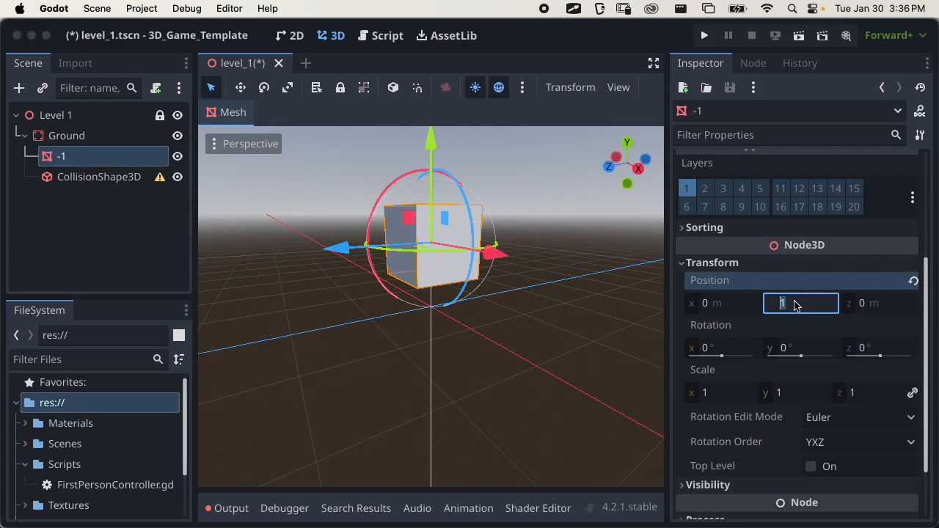
pyautogui.press('Return')
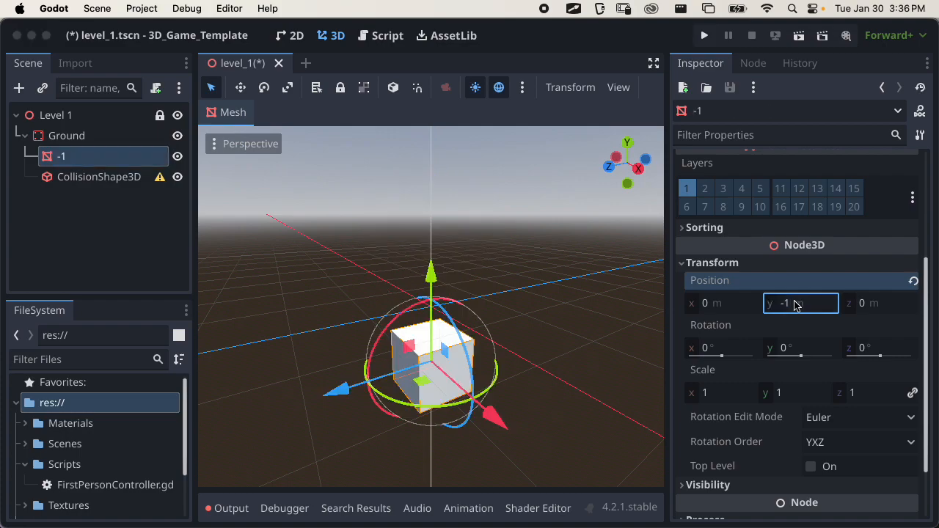
pyautogui.press('super+z')
pyautogui.press('super+z')
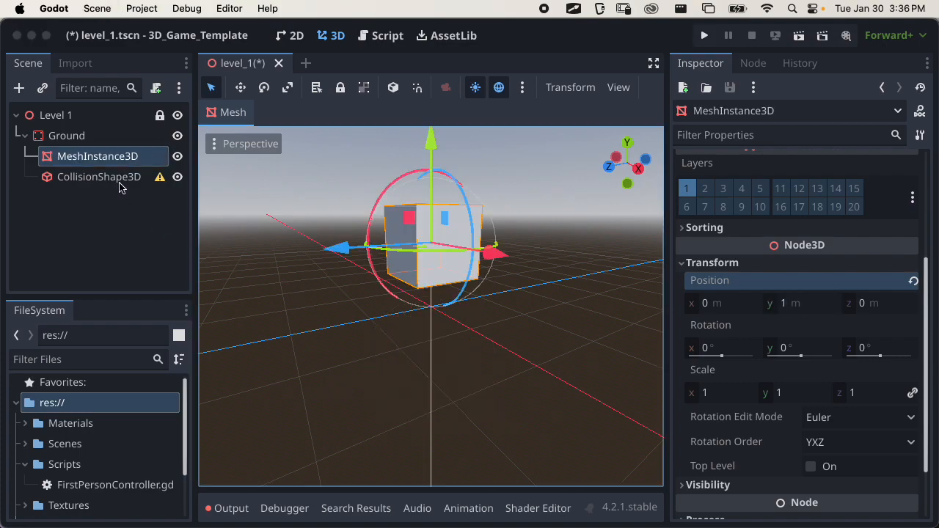
pyautogui.click(913, 281)
# Rotate the box about 3° around its X axis in the viewport and undo the rotation
pyautogui.moveTo(522, 301); pyautogui.dragTo(490, 284, button='middle')
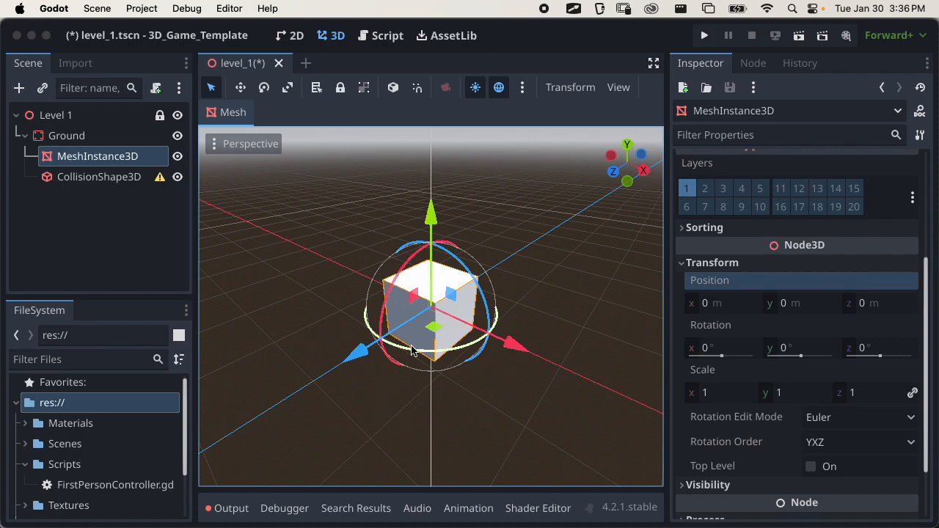
pyautogui.moveTo(439, 367); pyautogui.dragTo(350, 323, button='middle')
pyautogui.moveTo(378, 297); pyautogui.dragTo(372, 259)
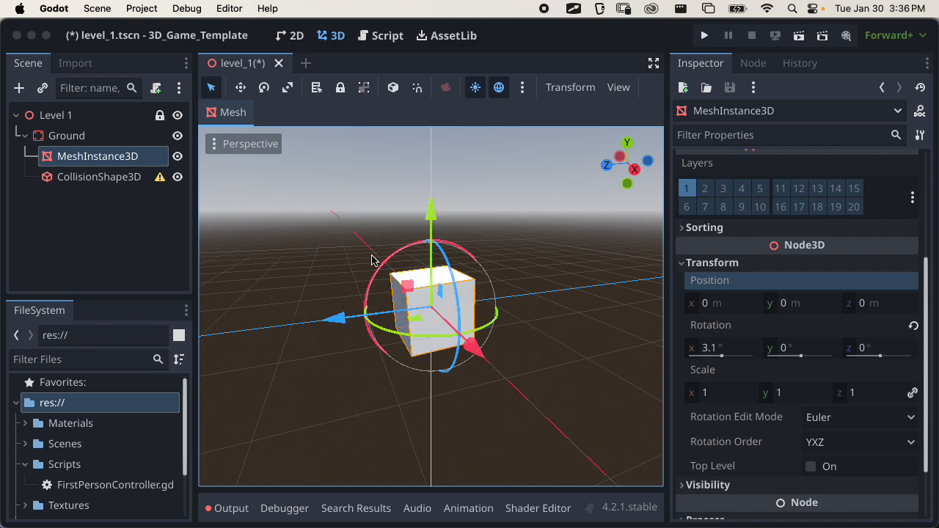
pyautogui.press('super+z')
# Rotate the box around its Z axis in the viewport and undo the rotation
pyautogui.moveTo(331, 275); pyautogui.dragTo(517, 276, button='middle')
pyautogui.moveTo(487, 330); pyautogui.dragTo(369, 364)
pyautogui.moveTo(491, 357); pyautogui.dragTo(495, 341)
pyautogui.press('super+z')
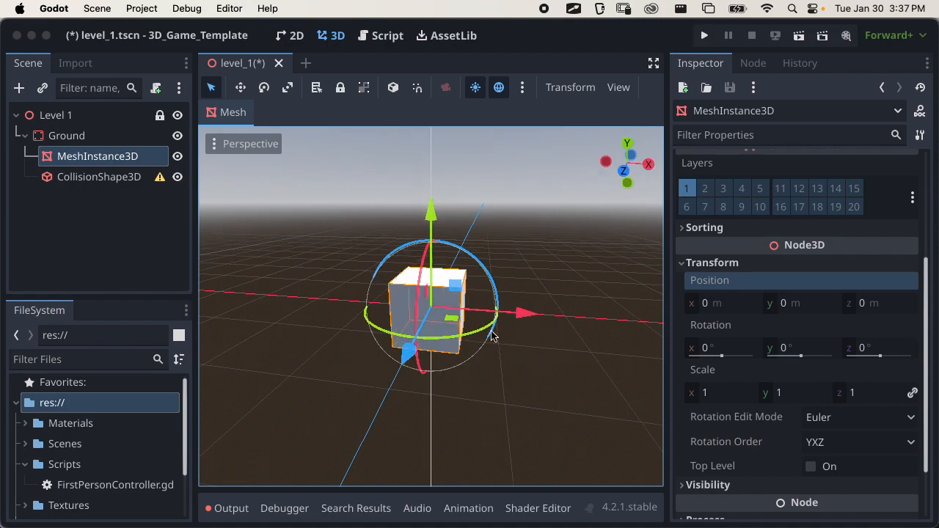
# Try rotating the box to about -149° in X, 14° in Y and 25.5° in Z, and reset its rotation
pyautogui.moveTo(497, 333); pyautogui.dragTo(459, 316, button='middle')
pyautogui.scroll(10, 460, 316)
pyautogui.moveTo(470, 265)
pyautogui.mouseDown()
pyautogui.moveTo(495, 340)
pyautogui.moveTo(465, 232)
pyautogui.moveTo(484, 266)
pyautogui.mouseUp()
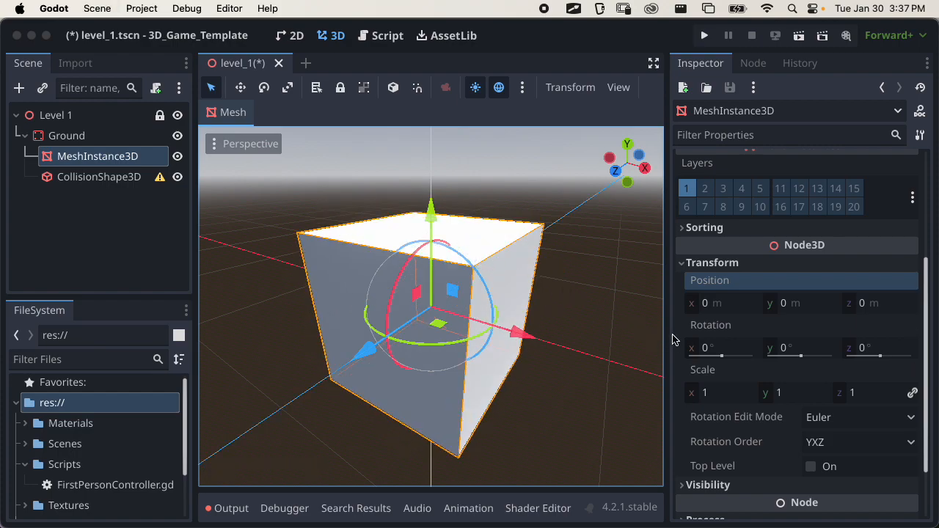
pyautogui.scroll(-2, 716, 352)
pyautogui.moveTo(716, 297)
pyautogui.mouseDown()
pyautogui.moveTo(705, 302)
pyautogui.moveTo(715, 300)
pyautogui.mouseUp()
pyautogui.moveTo(786, 304); pyautogui.dragTo(793, 302)
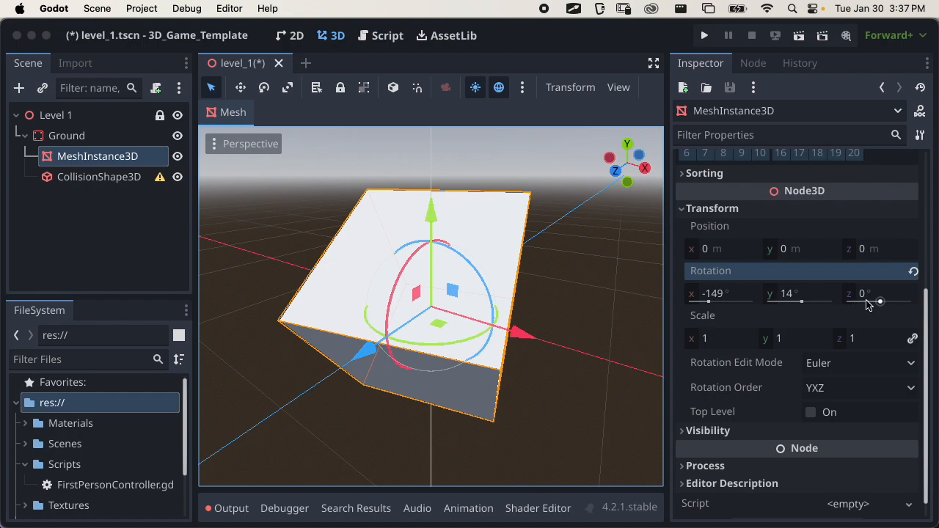
pyautogui.moveTo(859, 303); pyautogui.dragTo(883, 306)
pyautogui.scroll(-3, 562, 356)
pyautogui.moveTo(558, 361); pyautogui.dragTo(380, 317, button='middle')
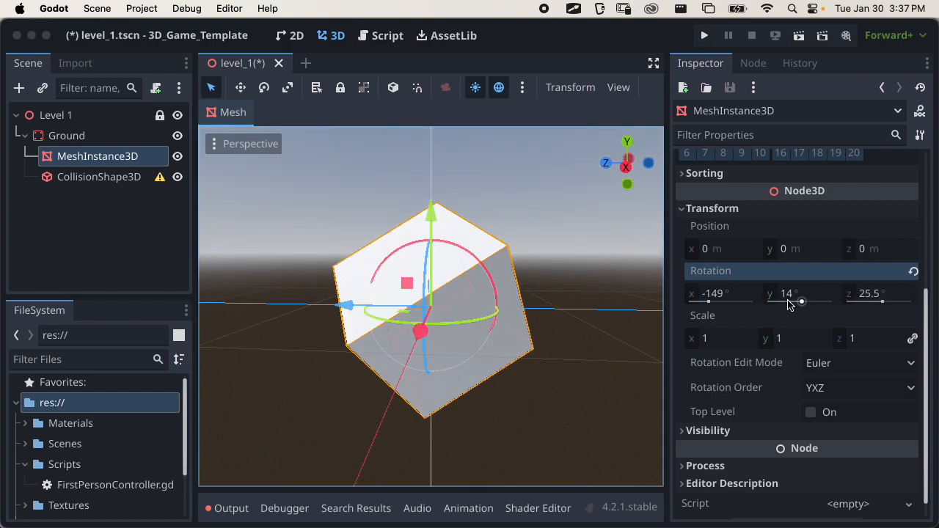
pyautogui.click(914, 273)
pyautogui.scroll(-1, 555, 325)
pyautogui.moveTo(555, 325); pyautogui.dragTo(389, 375, button='middle')
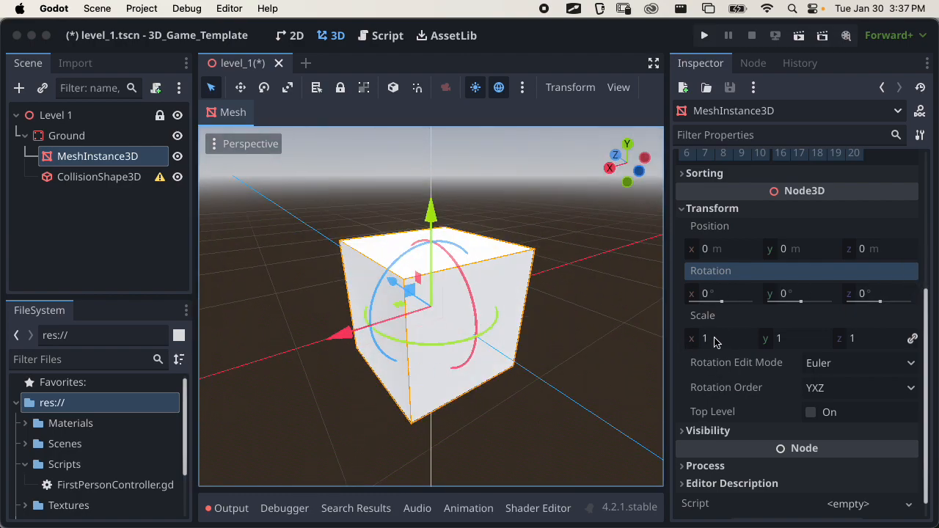
# Examine the box mesh's Size settings and compare them with the Scale values in the Transform properties
pyautogui.scroll(3, 716, 343)
pyautogui.scroll(4, 723, 365)
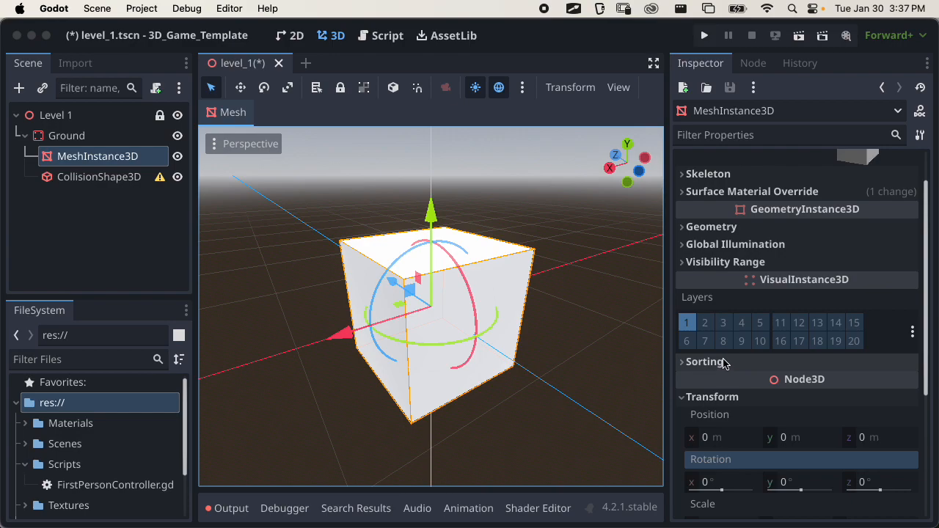
pyautogui.click(855, 206)
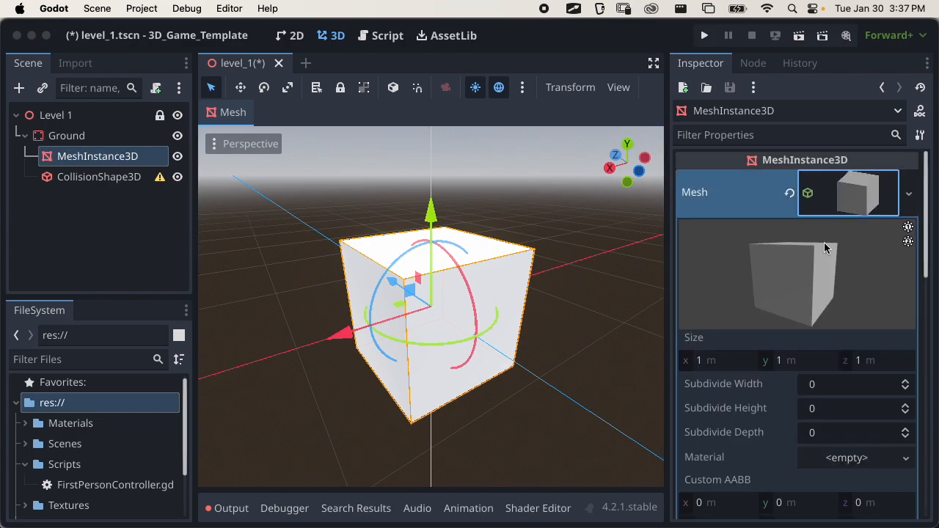
pyautogui.scroll(-1, 792, 310)
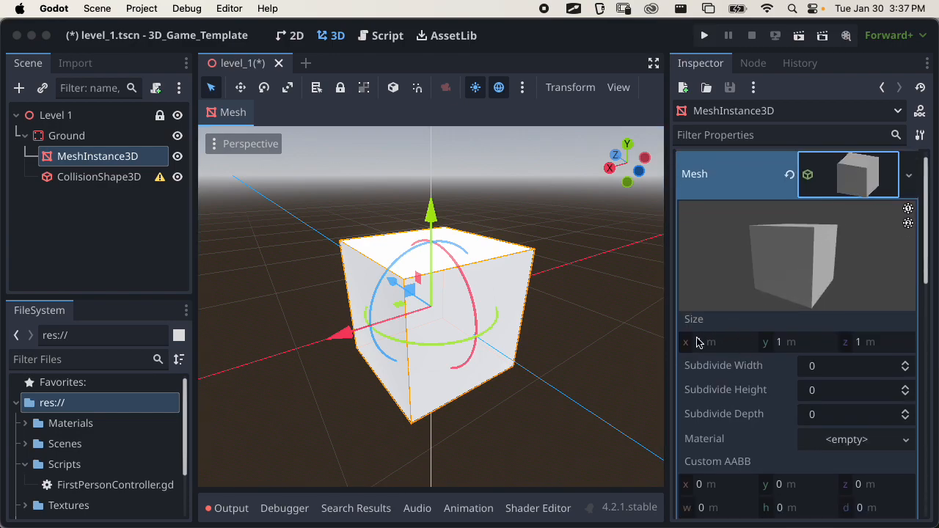
pyautogui.click(889, 196)
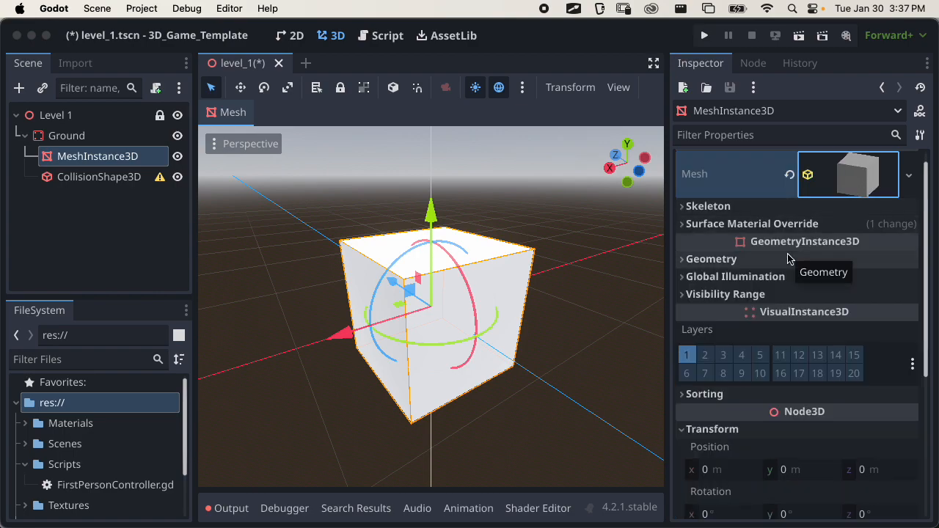
pyautogui.scroll(-6, 764, 309)
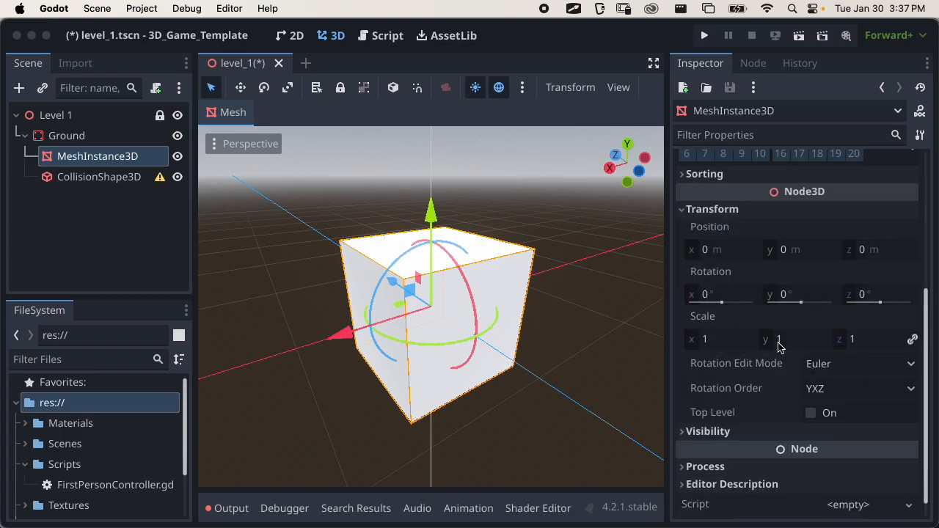
pyautogui.scroll(6, 829, 344)
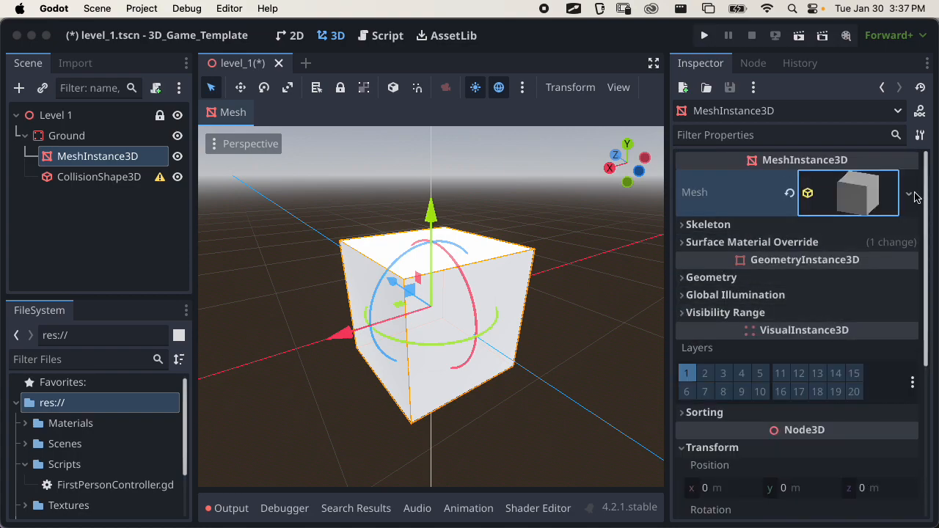
# Try a different X size on the box mesh, view it in the scene and undo the change
pyautogui.click(870, 197)
pyautogui.scroll(-2, 805, 294)
pyautogui.click(739, 305)
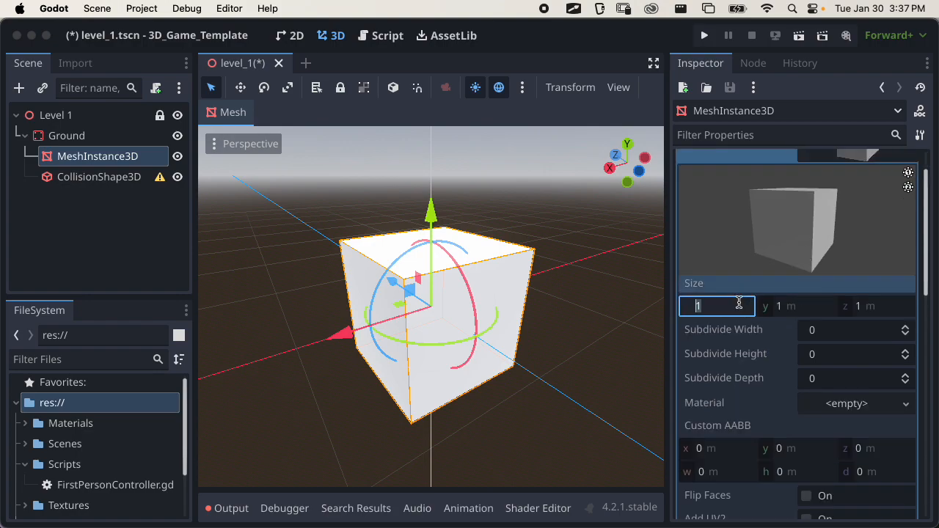
pyautogui.press('Return')
pyautogui.scroll(-10, 325, 252)
pyautogui.moveTo(360, 262); pyautogui.dragTo(443, 292, button='middle')
pyautogui.press('super+z')
# Move the box within the XY plane in the viewport and undo the move
pyautogui.scroll(10, 497, 291)
pyautogui.moveTo(443, 292); pyautogui.dragTo(524, 266)
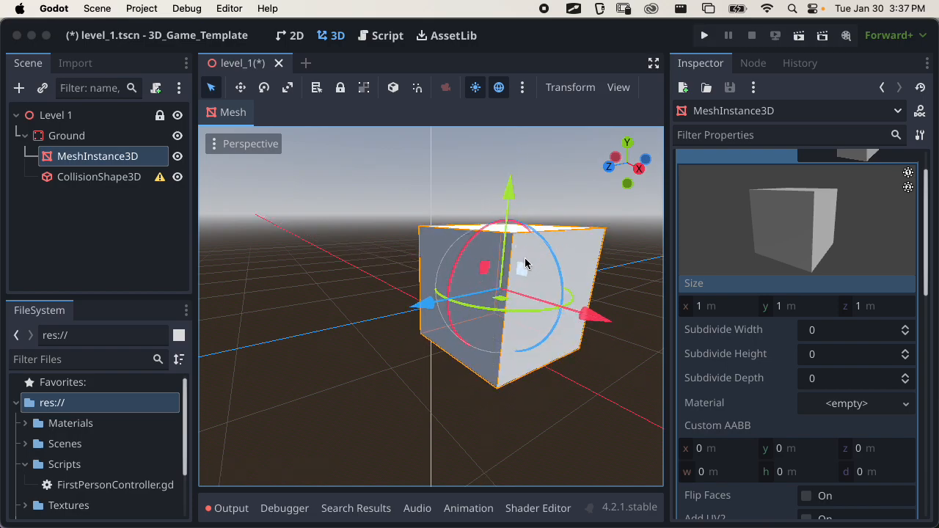
pyautogui.press('super+z')
pyautogui.moveTo(513, 268); pyautogui.dragTo(537, 313, button='middle')
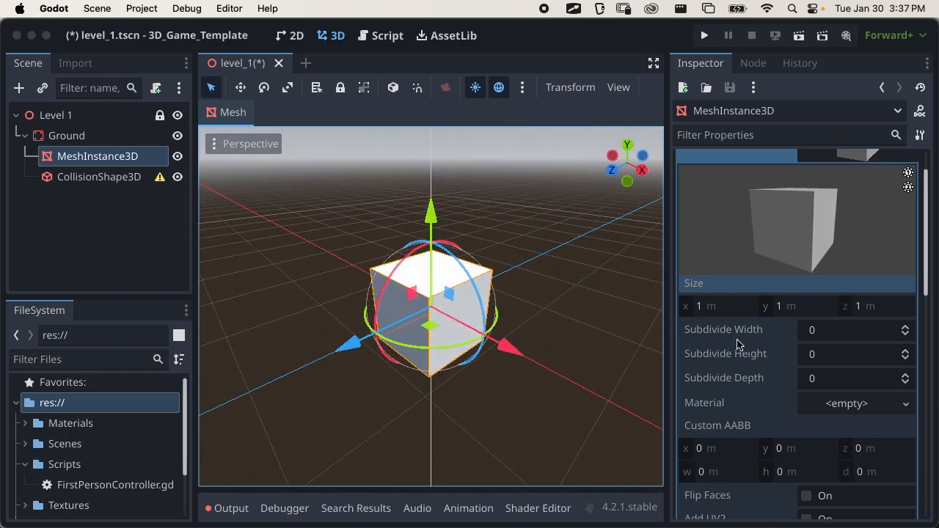
# Try changing the box's X scale with the axes linked, and undo the scaling
pyautogui.scroll(-10, 736, 343)
pyautogui.click(713, 317)
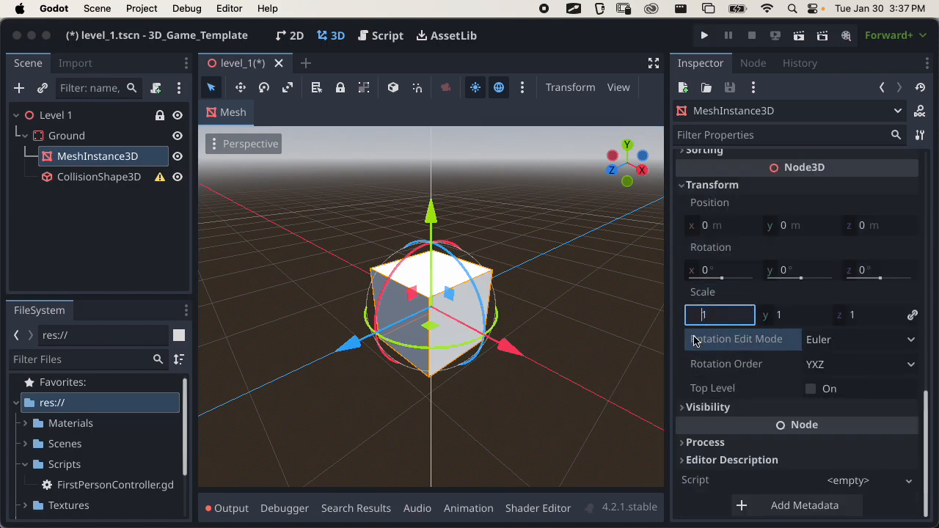
pyautogui.click(691, 314)
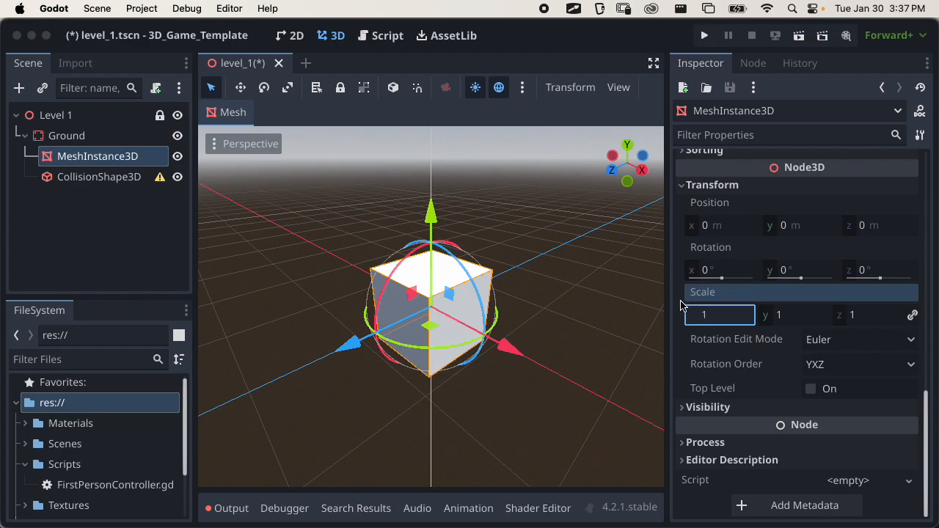
pyautogui.moveTo(693, 327)
pyautogui.mouseDown()
pyautogui.moveTo(763, 326)
pyautogui.moveTo(664, 317)
pyautogui.moveTo(695, 317)
pyautogui.mouseUp()
pyautogui.press('super+z')
# Try scaling the box along Y alone with the scale axes unlinked, undo it and relink the axes
pyautogui.click(913, 317)
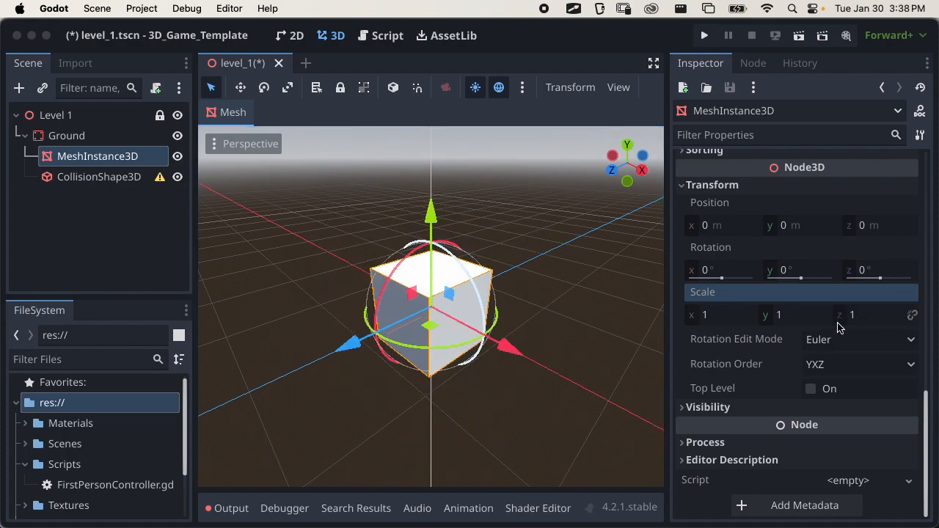
pyautogui.moveTo(773, 321); pyautogui.dragTo(803, 322)
pyautogui.press('super+z')
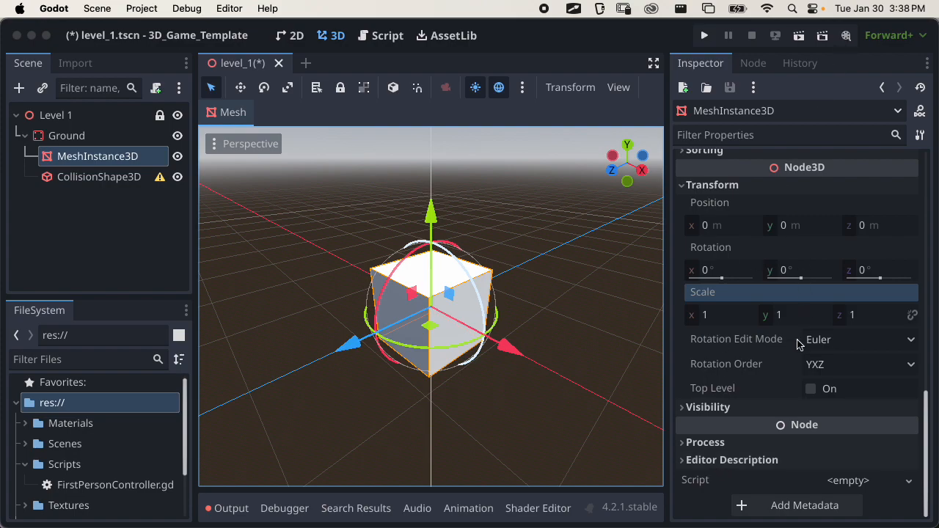
pyautogui.click(912, 316)
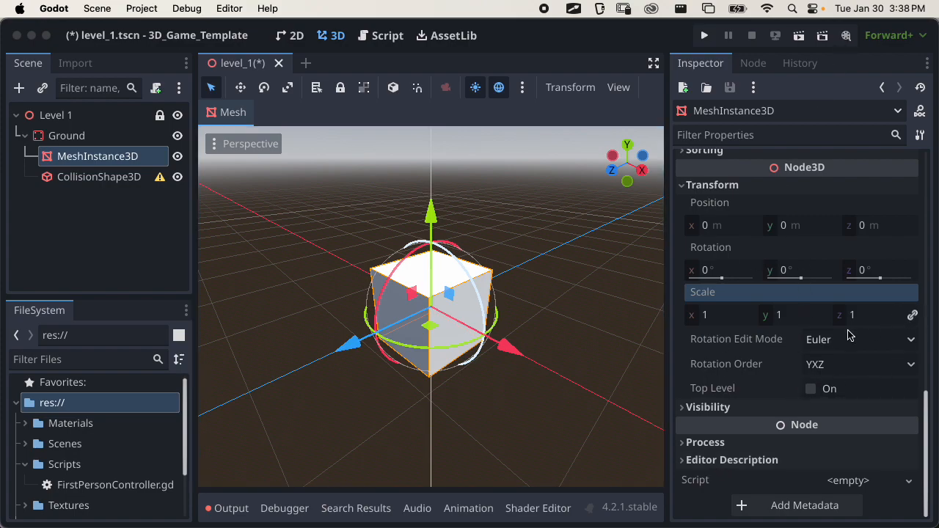
# Return to the box mesh's properties and show its Size and subdivision settings
pyautogui.scroll(10, 836, 323)
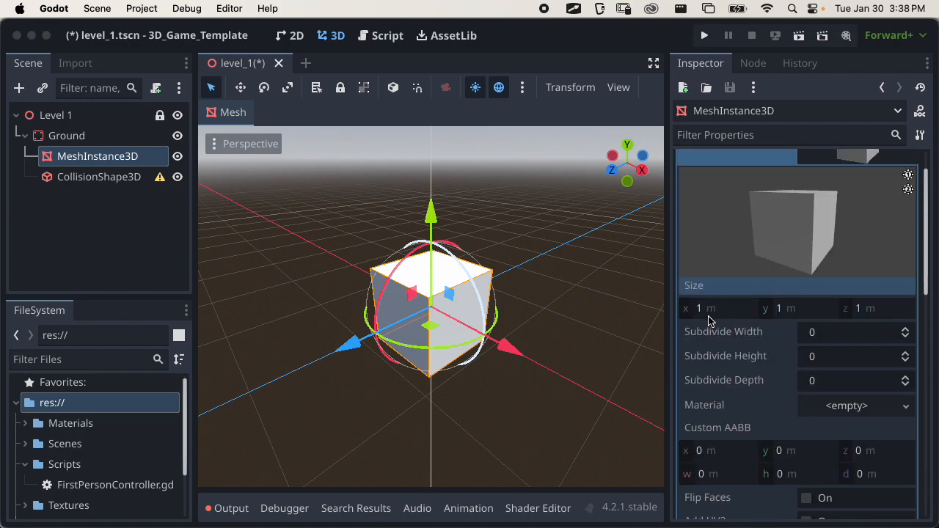
pyautogui.moveTo(539, 342); pyautogui.dragTo(312, 327, button='middle')
pyautogui.scroll(-8, 346, 340)
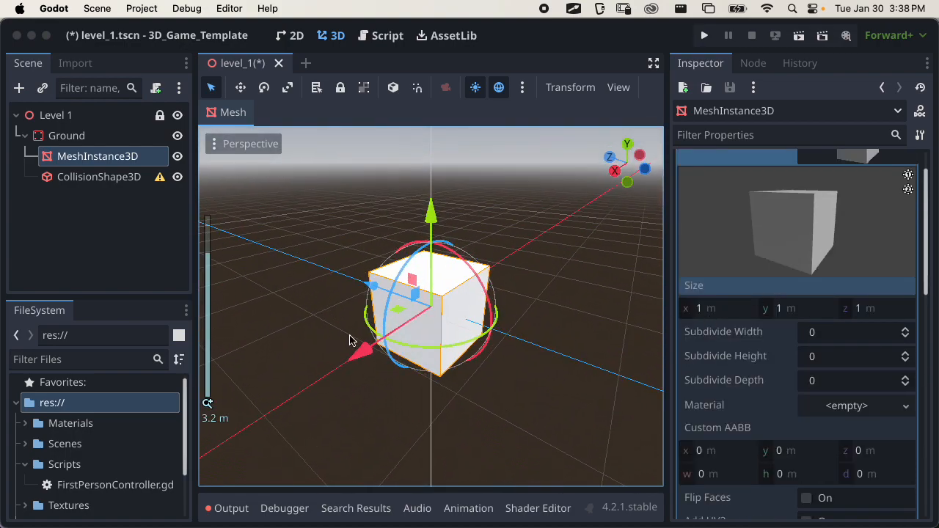
pyautogui.click(699, 298)
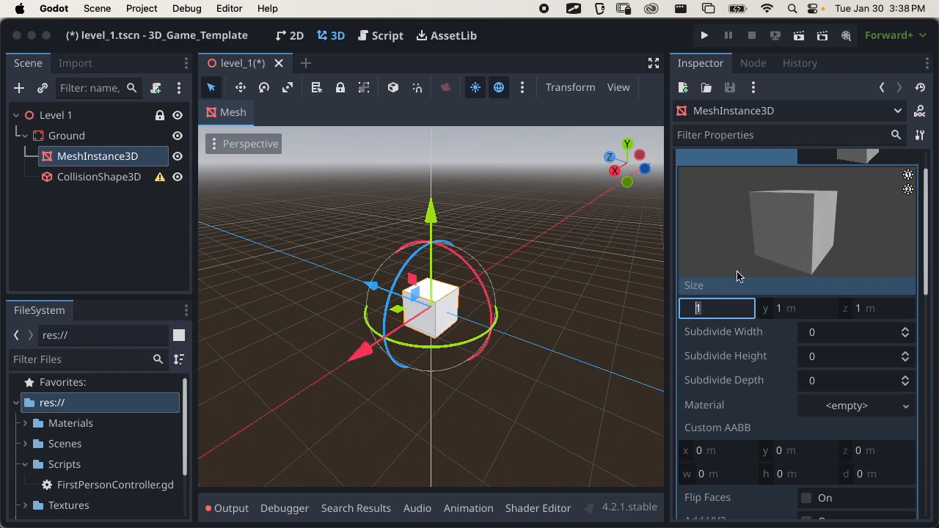
pyautogui.scroll(2, 793, 256)
pyautogui.click(830, 206)
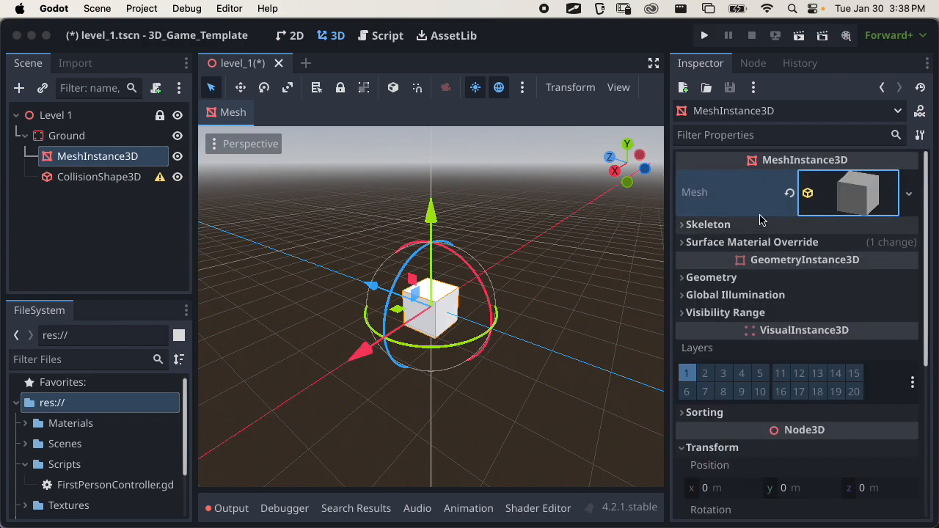
pyautogui.click(857, 197)
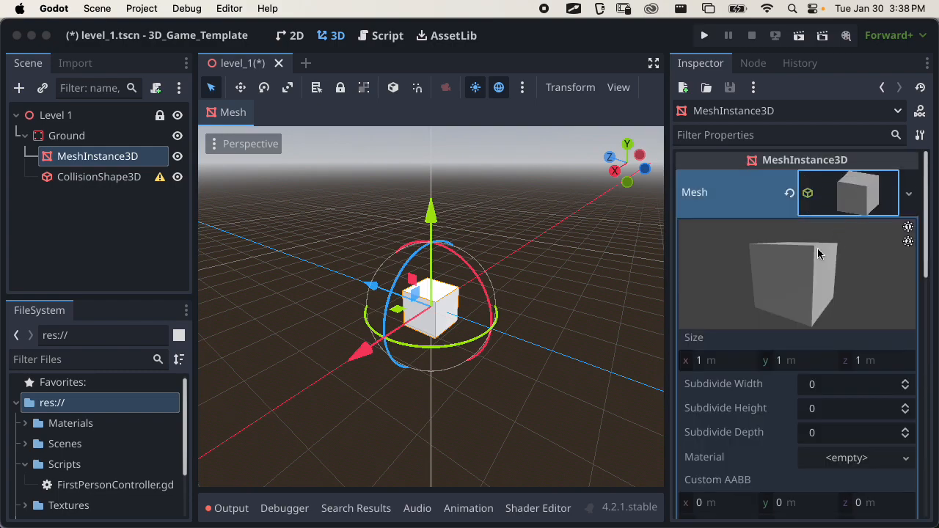
pyautogui.scroll(-2, 820, 249)
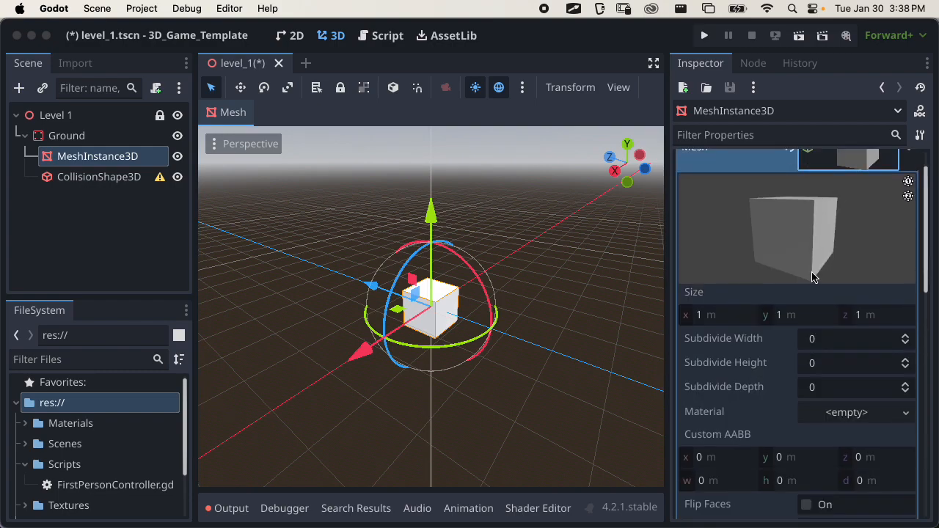
# Set the ground box mesh's size to 30 m along X and 20 m along Z
pyautogui.click(728, 317)
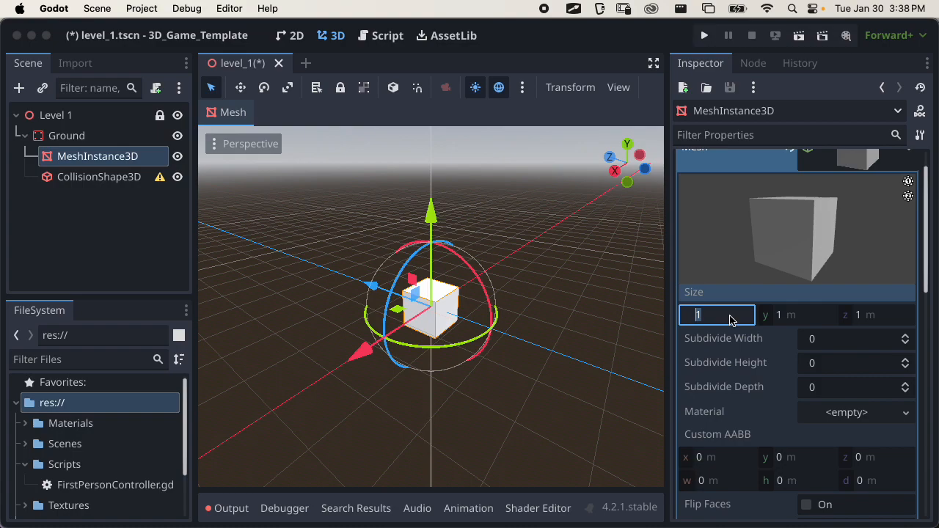
pyautogui.write('30')
pyautogui.press('Return')
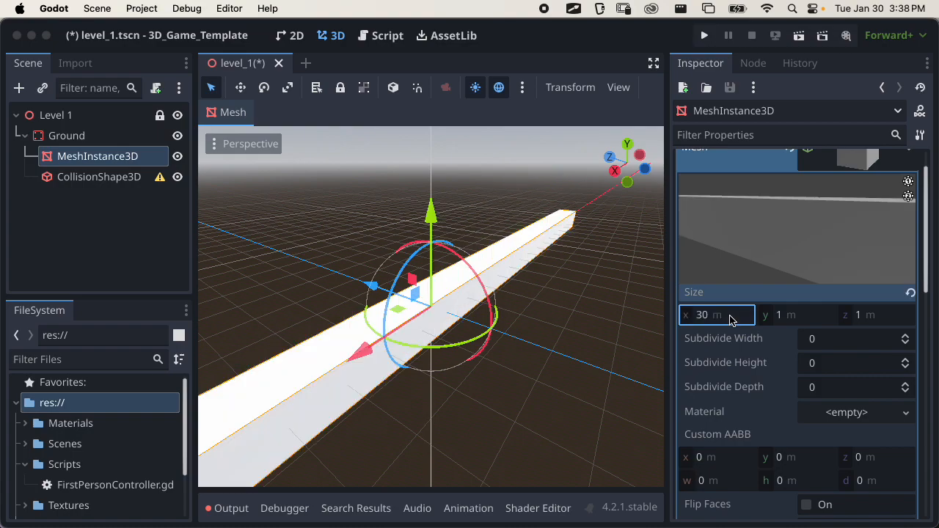
pyautogui.click(878, 317)
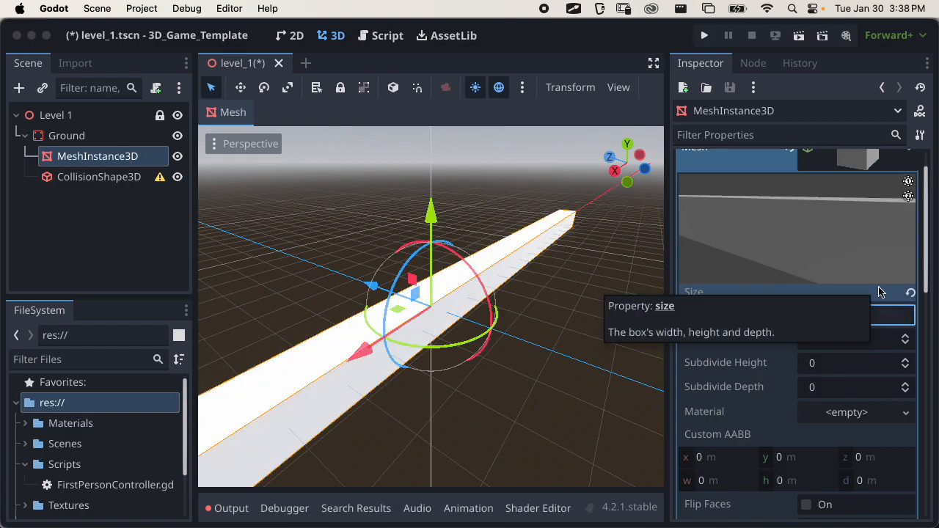
pyautogui.write('20')
pyautogui.press('Return')
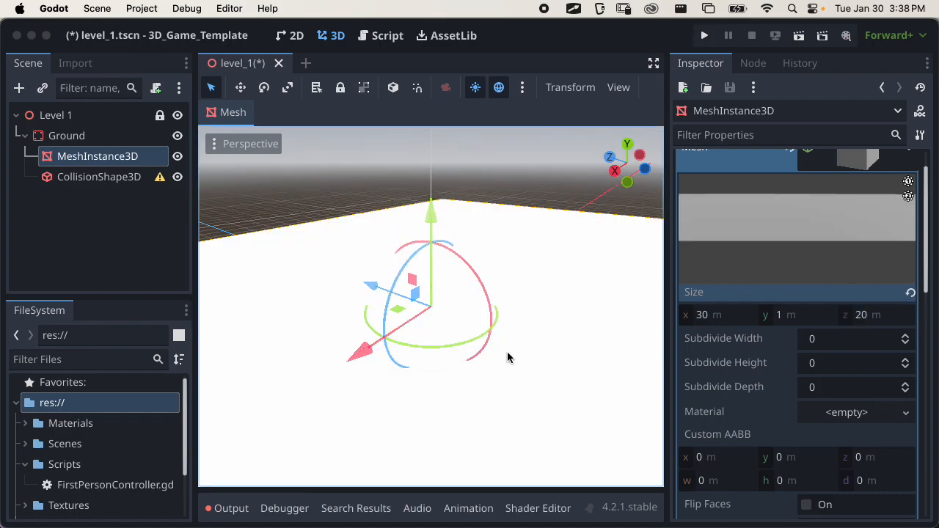
# Examine the resized ground box from several angles and distances, and save the scene
pyautogui.scroll(-6, 431, 343)
pyautogui.moveTo(428, 356); pyautogui.dragTo(355, 394, button='middle')
pyautogui.scroll(1, 472, 419)
pyautogui.moveTo(472, 419); pyautogui.dragTo(594, 316, button='middle')
pyautogui.scroll(7, 594, 316)
pyautogui.moveTo(411, 358); pyautogui.dragTo(396, 390, button='middle')
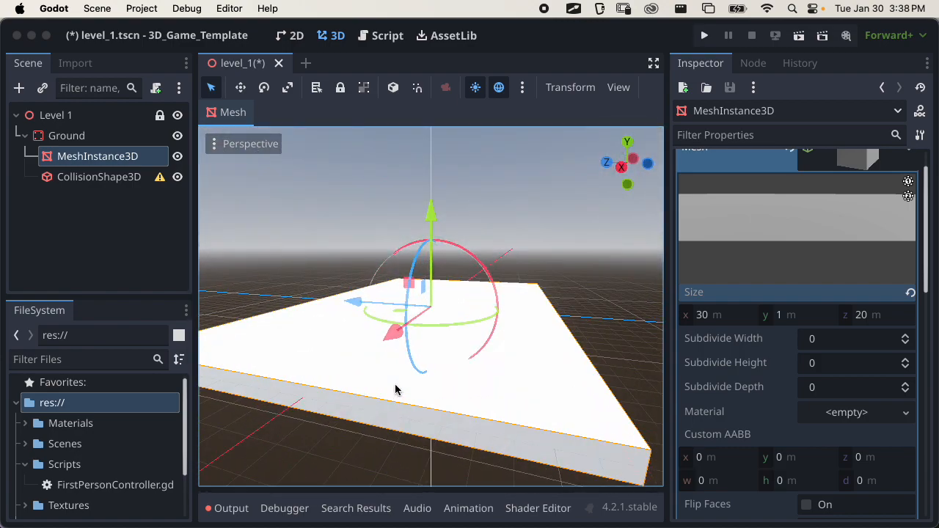
pyautogui.scroll(-5, 440, 395)
pyautogui.scroll(3, 568, 367)
pyautogui.moveTo(560, 367); pyautogui.dragTo(426, 434, button='middle')
pyautogui.press('super+s')
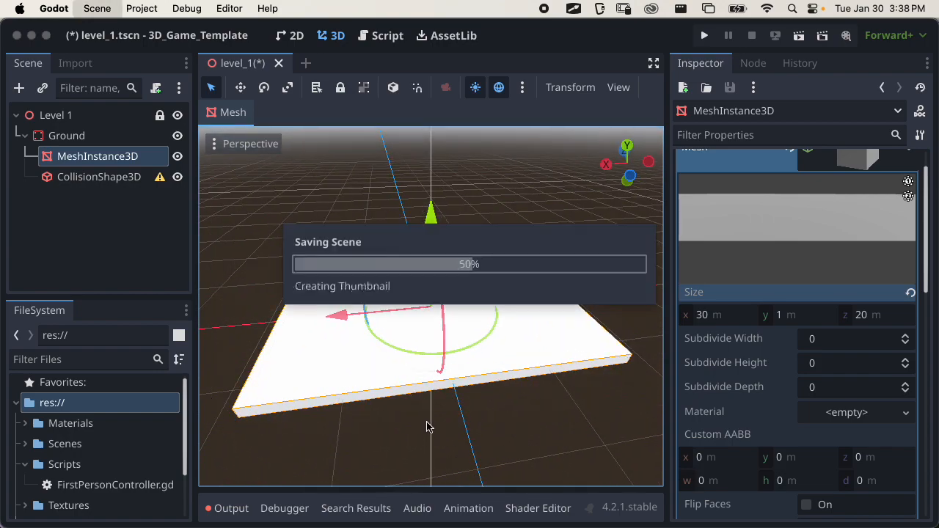
# Lock the MeshInstance3D node, try to move it in the viewport, and unlock it
pyautogui.scroll(2, 771, 257)
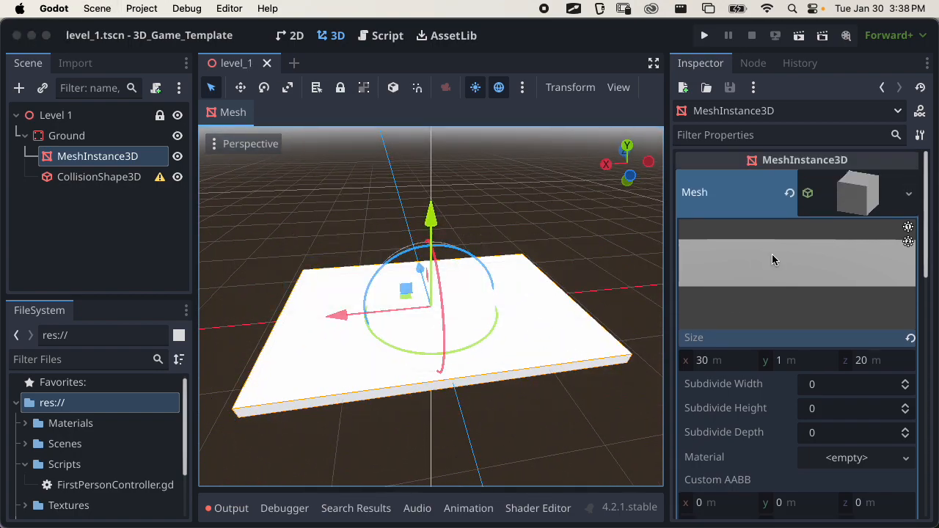
pyautogui.click(340, 88)
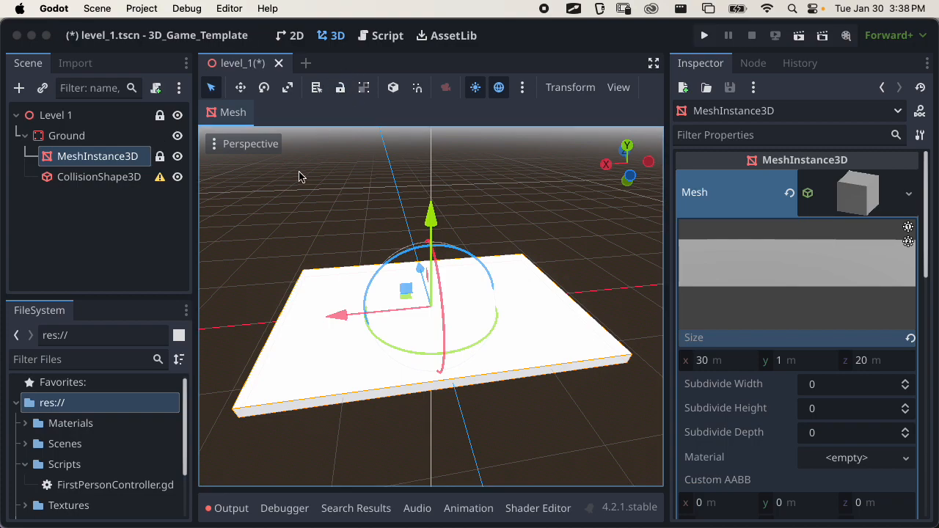
pyautogui.moveTo(445, 266); pyautogui.dragTo(444, 238)
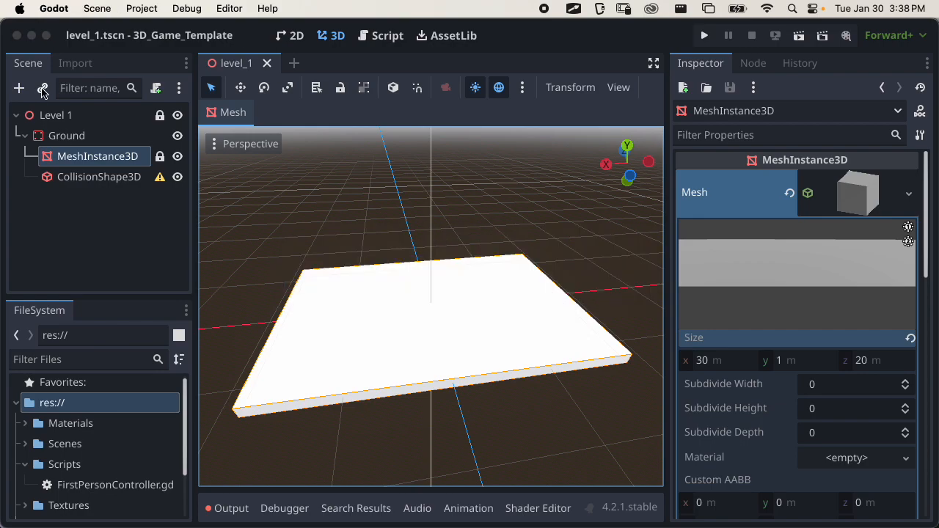
pyautogui.click(160, 156)
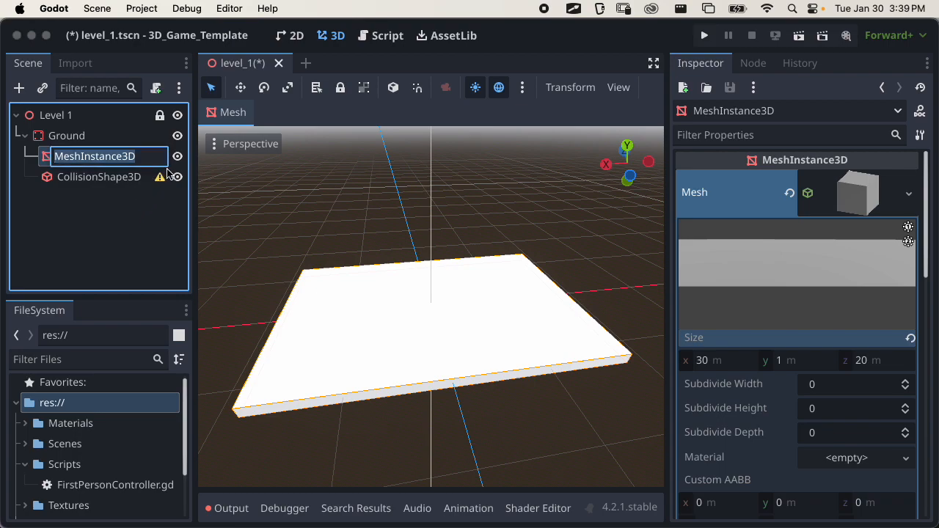
# Lock the MeshInstance3D again, save the scene, and unlock the node
pyautogui.click(340, 87)
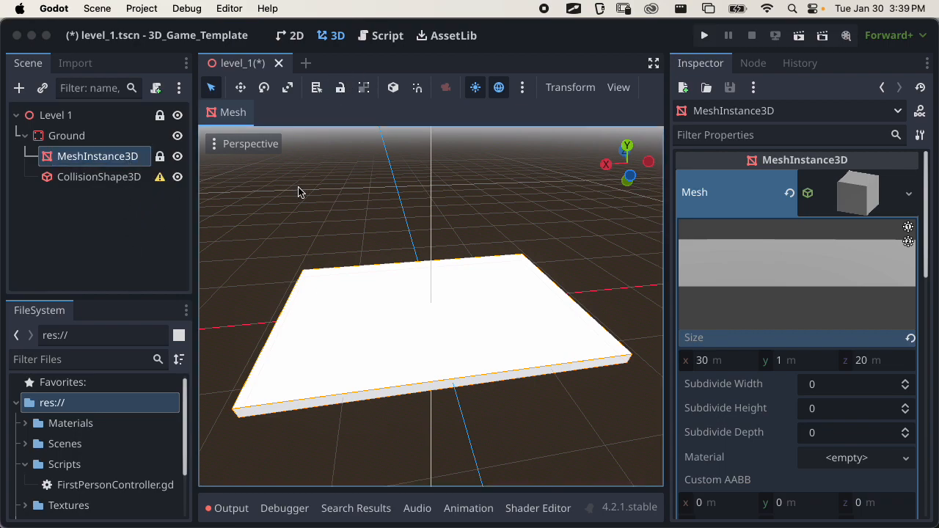
pyautogui.press('super+s')
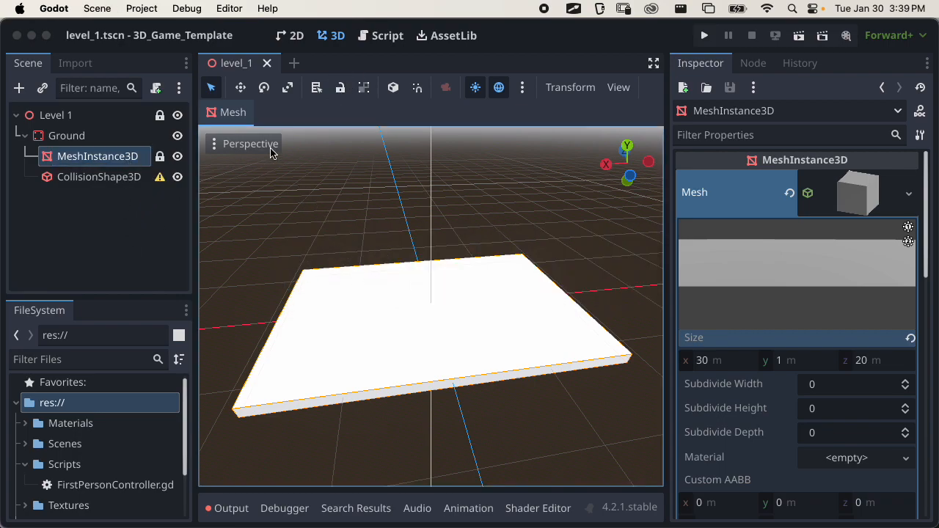
pyautogui.click(343, 89)
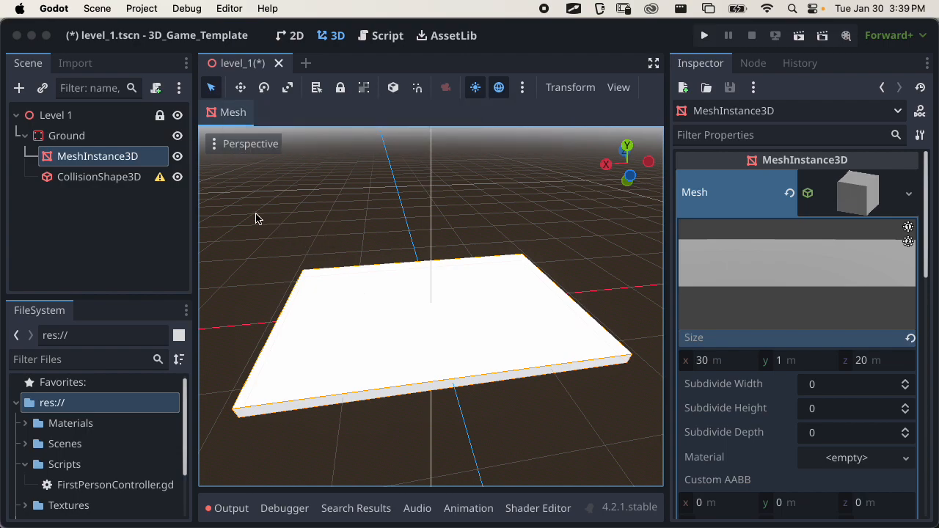
# Try out the Move, Rotate and Scale tools on the ground's MeshInstance3D
pyautogui.click(129, 207)
pyautogui.click(141, 158)
pyautogui.click(241, 87)
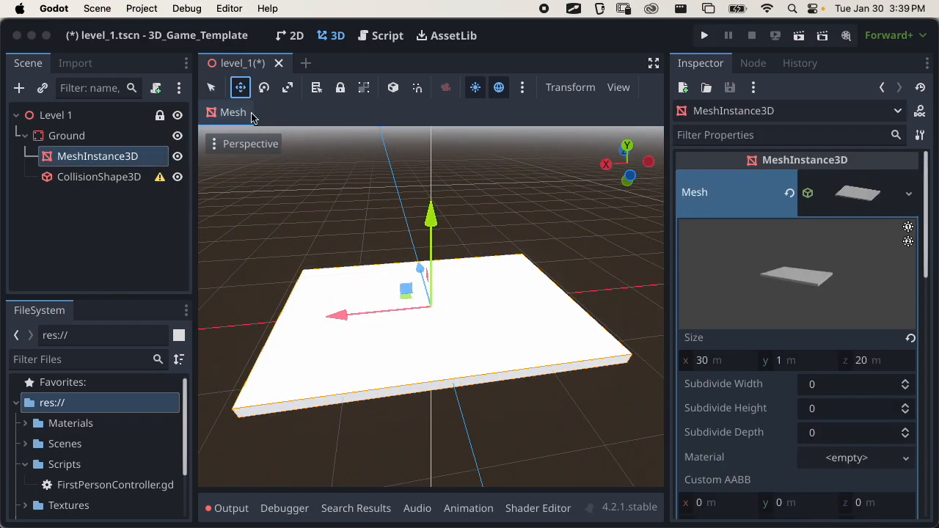
pyautogui.moveTo(338, 317); pyautogui.dragTo(374, 242)
pyautogui.click(264, 88)
pyautogui.click(287, 87)
pyautogui.moveTo(372, 310); pyautogui.dragTo(354, 327)
# Undo the test transforms on the ground mesh, return to Select mode with the node unlocked, and save the scene
pyautogui.press('super+z')
pyautogui.press('super+z')
pyautogui.press('super+z')
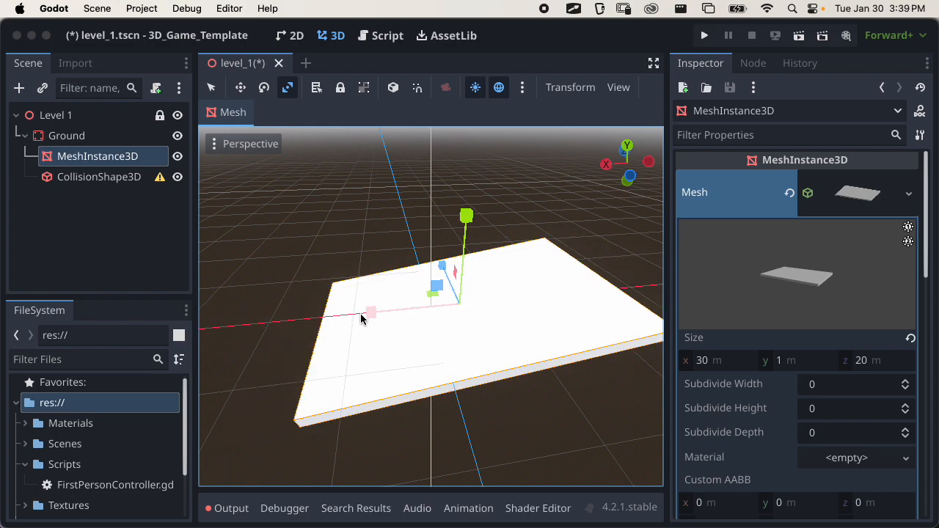
pyautogui.press('super+z')
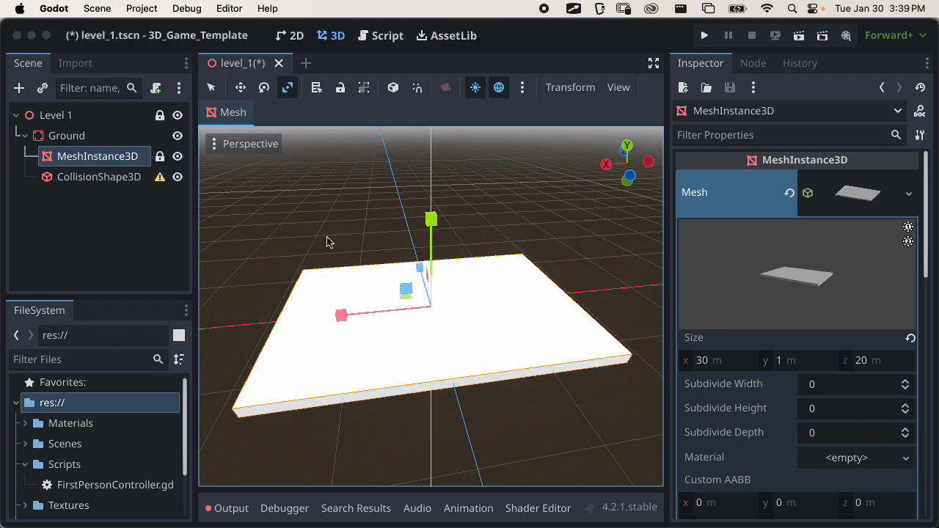
pyautogui.click(210, 89)
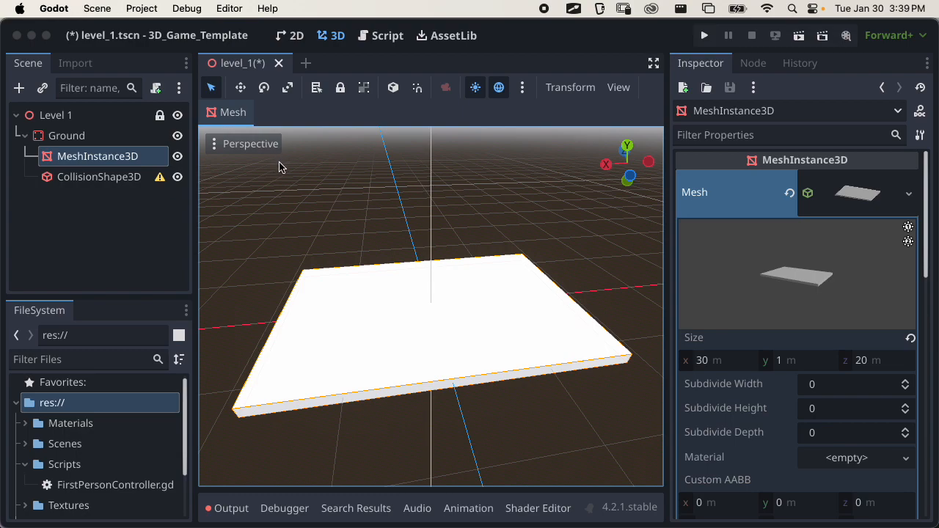
pyautogui.press('super+s')
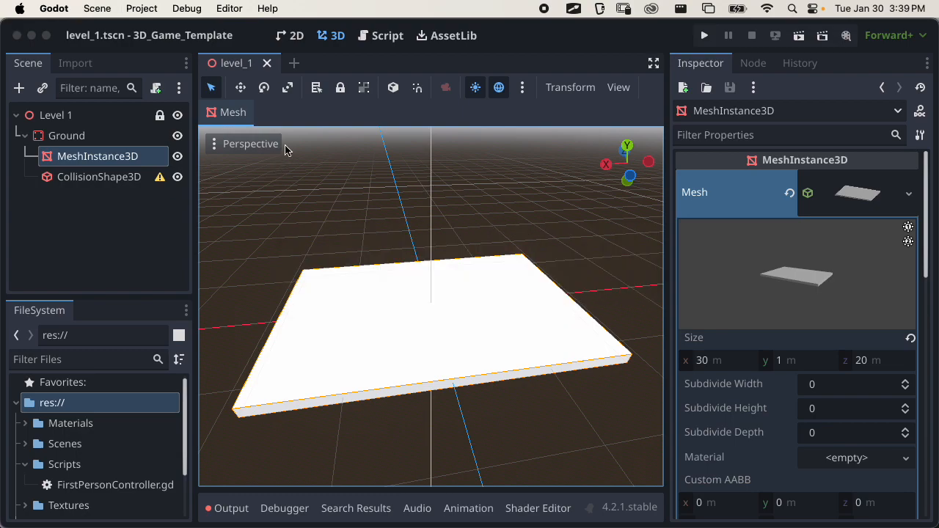
# Cycle through the Move, Rotate and Scale modes and return to Select mode
pyautogui.click(241, 89)
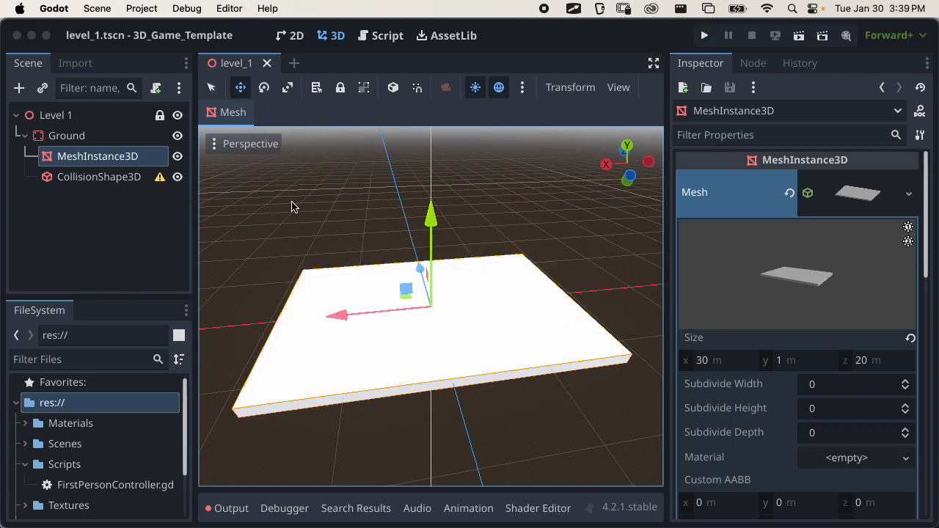
pyautogui.press('e')
pyautogui.press('r')
pyautogui.press('q')
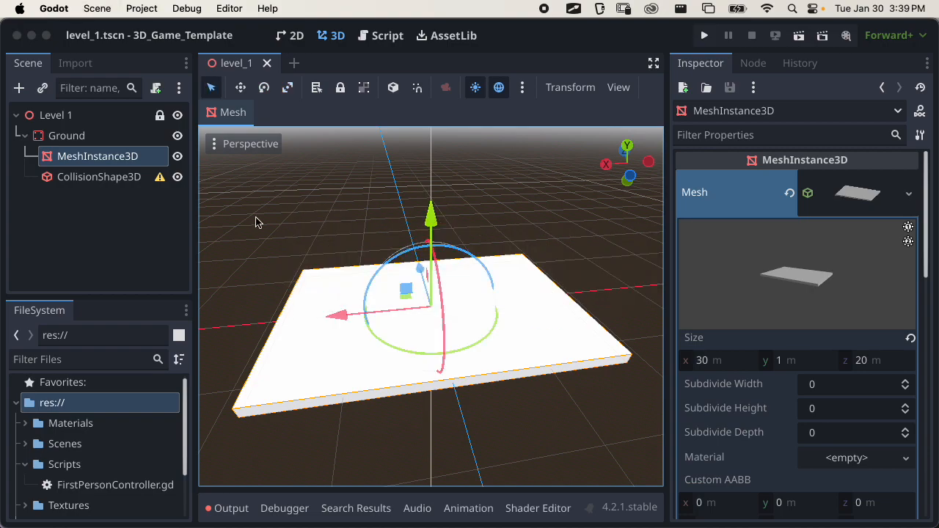
# Assign a new BoxShape3D as the shape of the ground's CollisionShape3D
pyautogui.moveTo(478, 335); pyautogui.dragTo(599, 287, button='middle')
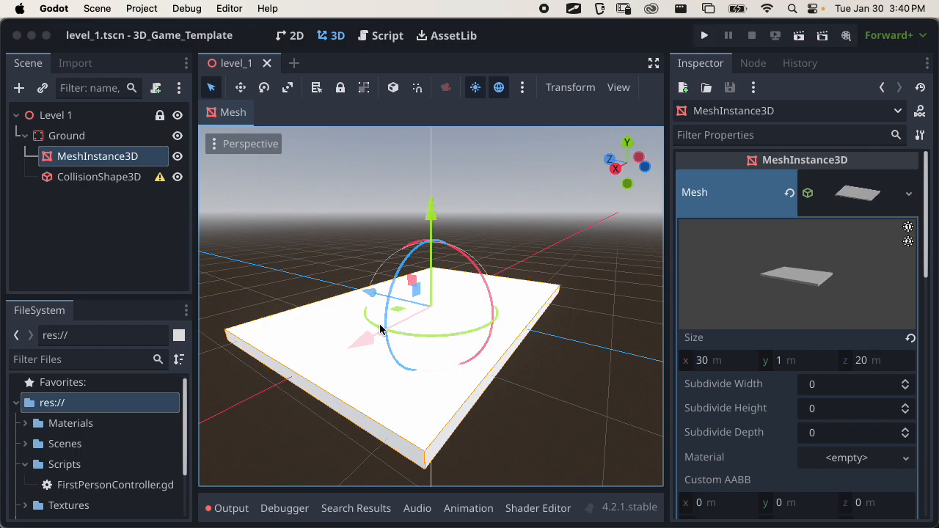
pyautogui.click(88, 182)
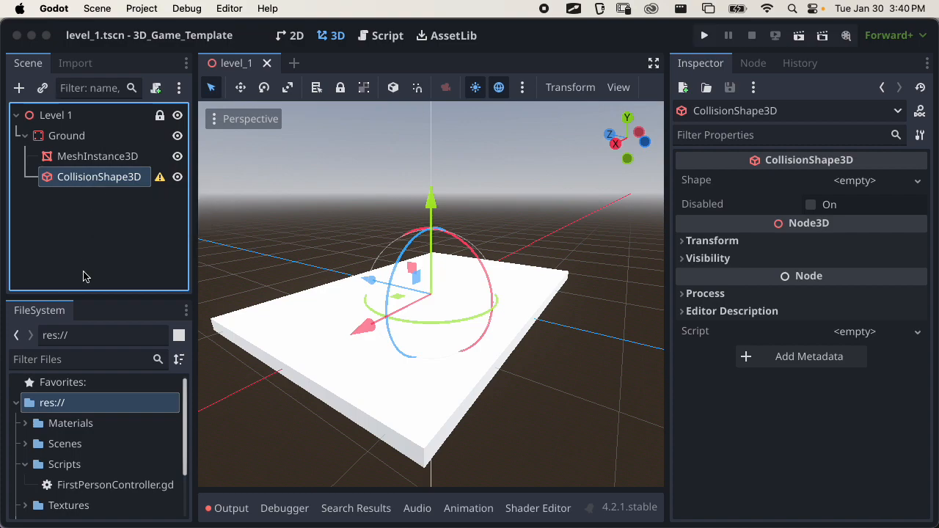
pyautogui.click(874, 182)
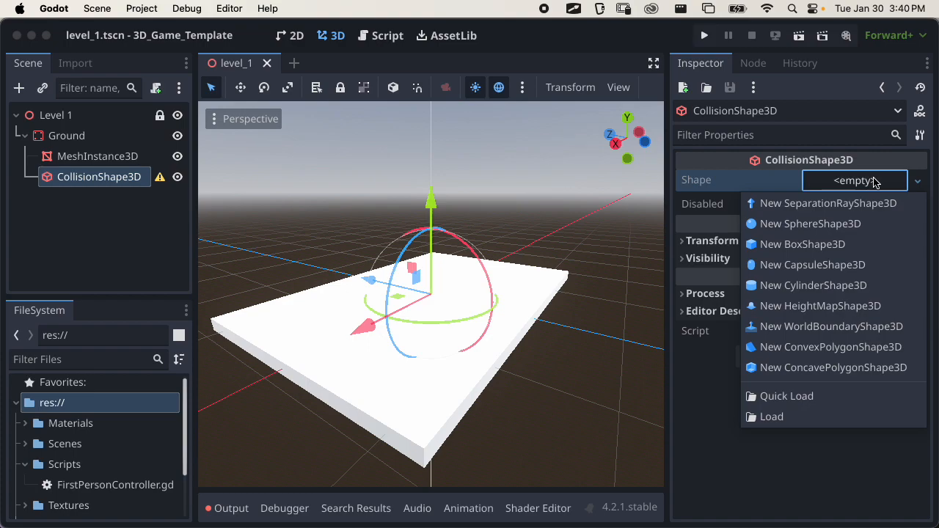
pyautogui.click(844, 244)
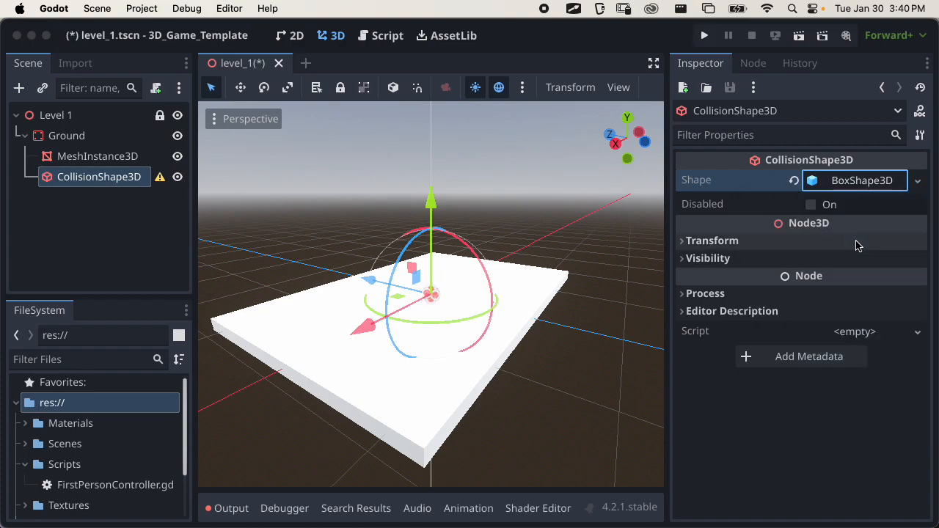
# Try resizing the collision box with its handles to about 0.998 m along X and 1.092 m along Z
pyautogui.scroll(5, 499, 314)
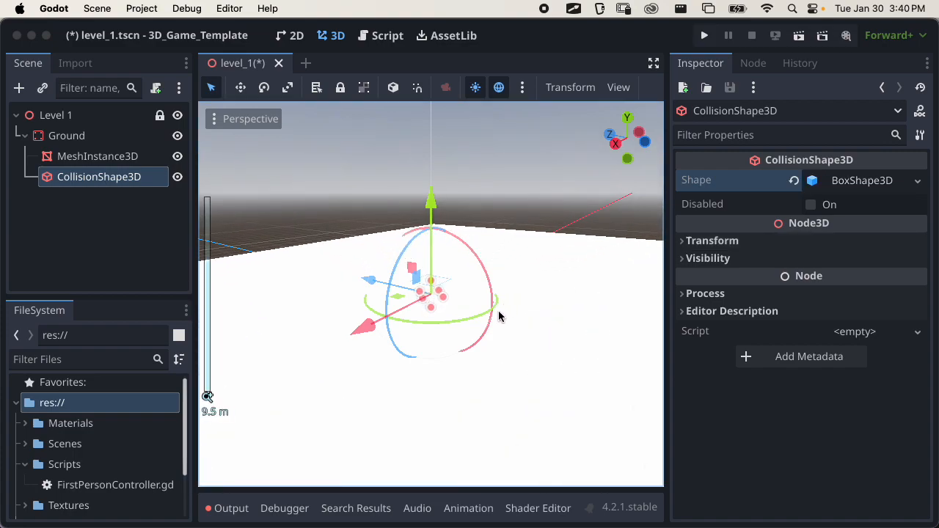
pyautogui.moveTo(499, 314); pyautogui.dragTo(442, 401, button='middle')
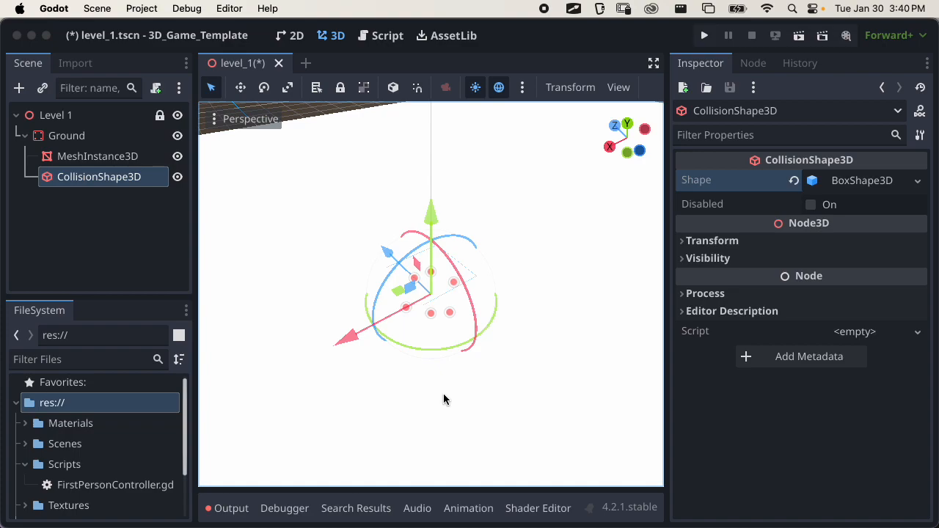
pyautogui.scroll(-10, 443, 394)
pyautogui.moveTo(440, 290); pyautogui.dragTo(399, 265, button='middle')
pyautogui.scroll(5, 399, 265)
pyautogui.scroll(15, 399, 270)
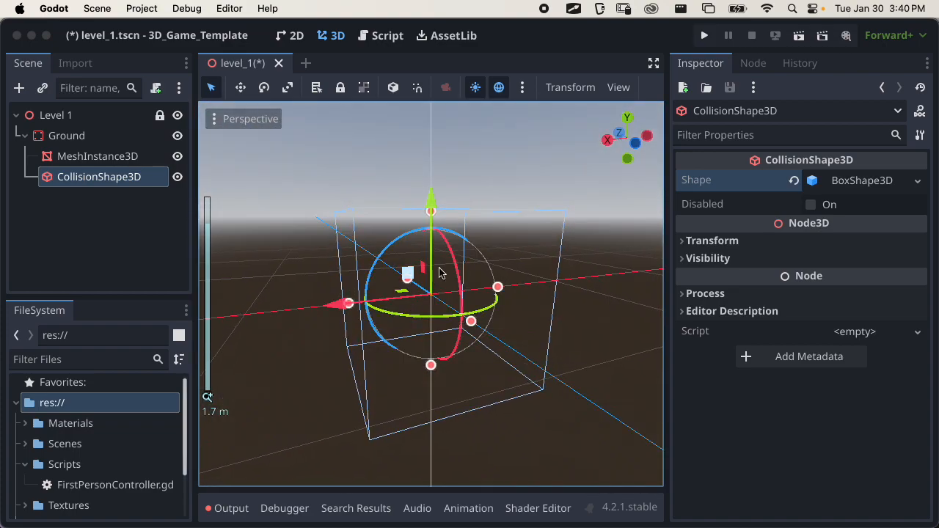
pyautogui.moveTo(498, 287)
pyautogui.mouseDown()
pyautogui.moveTo(557, 279)
pyautogui.moveTo(499, 288)
pyautogui.mouseUp()
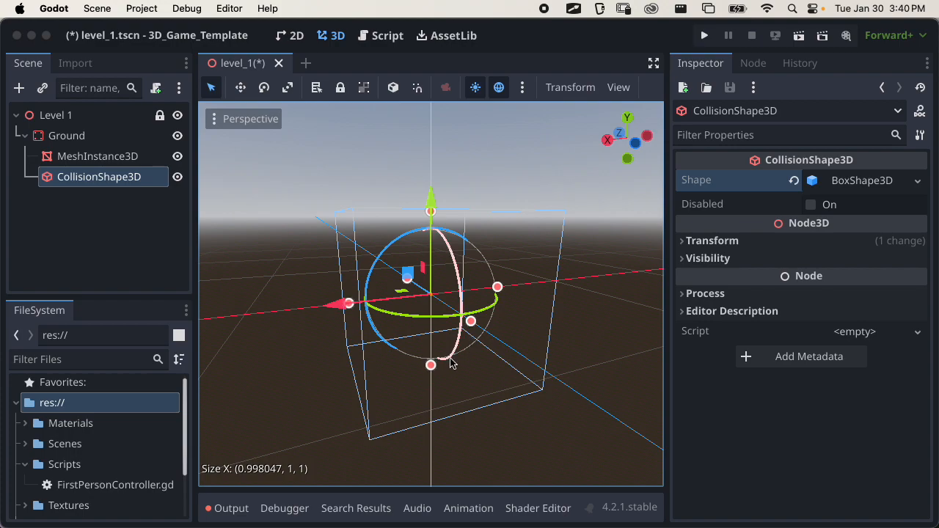
pyautogui.moveTo(471, 323)
pyautogui.mouseDown()
pyautogui.moveTo(486, 318)
pyautogui.moveTo(480, 329)
pyautogui.mouseUp()
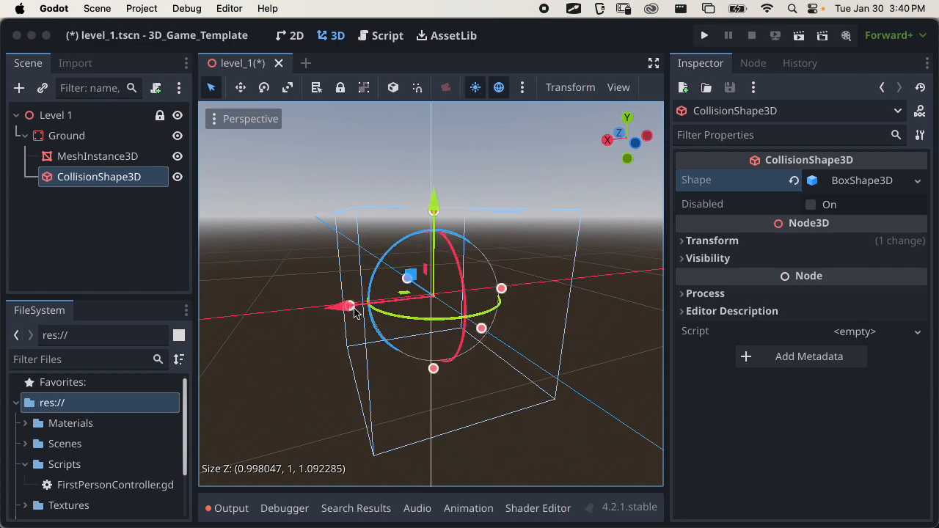
# Try rotating the collision box and stretching its height to about 1.11 m, undo both changes, and save the scene
pyautogui.moveTo(409, 255); pyautogui.dragTo(392, 262)
pyautogui.moveTo(434, 211); pyautogui.dragTo(434, 202)
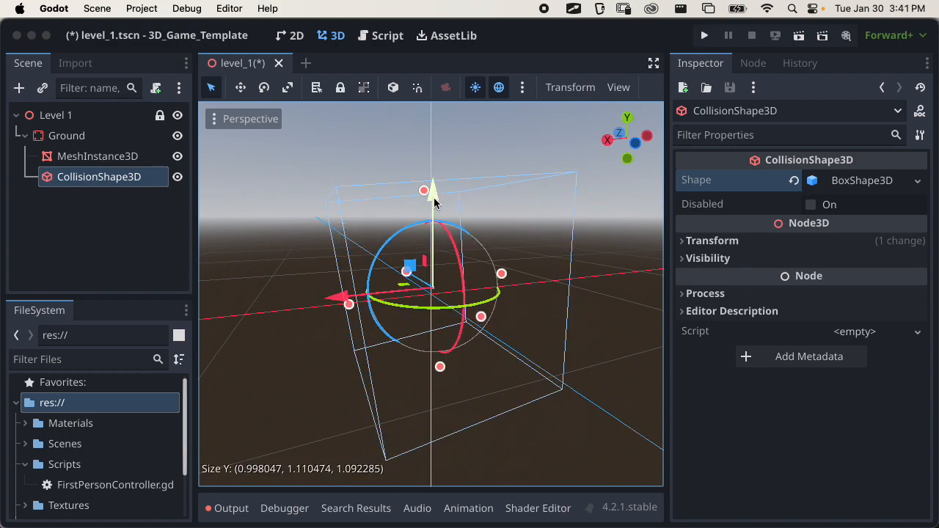
pyautogui.press('super+z')
pyautogui.press('super+z')
pyautogui.press('super+s')
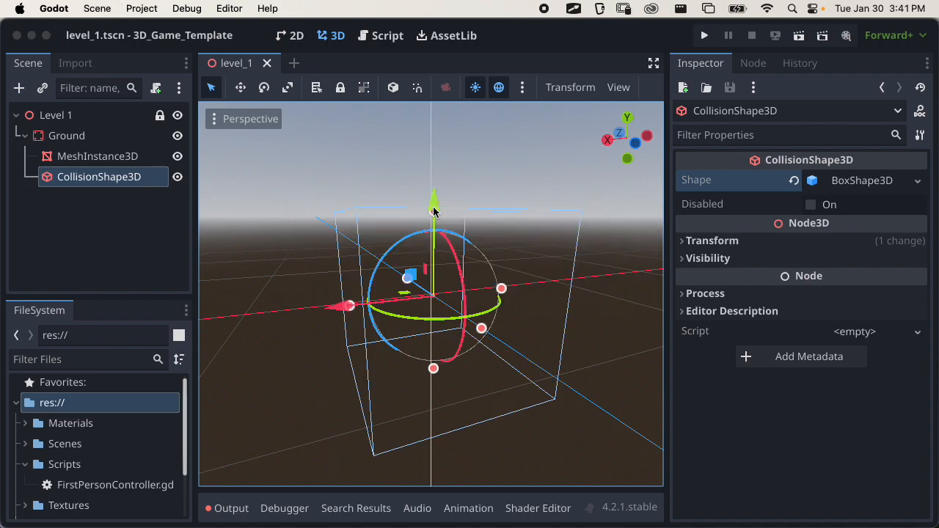
# Show the BoxShape3D's properties and reset its Size to the default 1 m on every axis
pyautogui.click(866, 188)
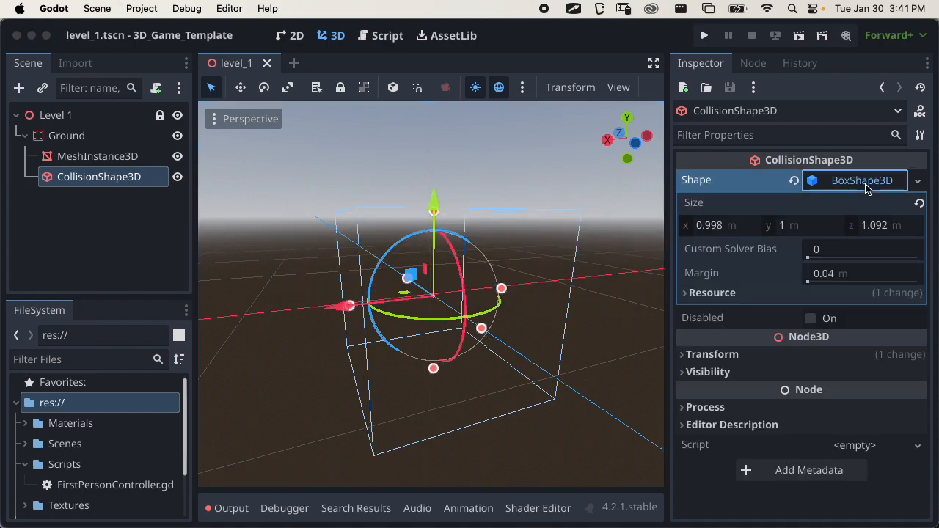
pyautogui.click(919, 202)
pyautogui.scroll(-8, 528, 282)
pyautogui.scroll(20, 528, 282)
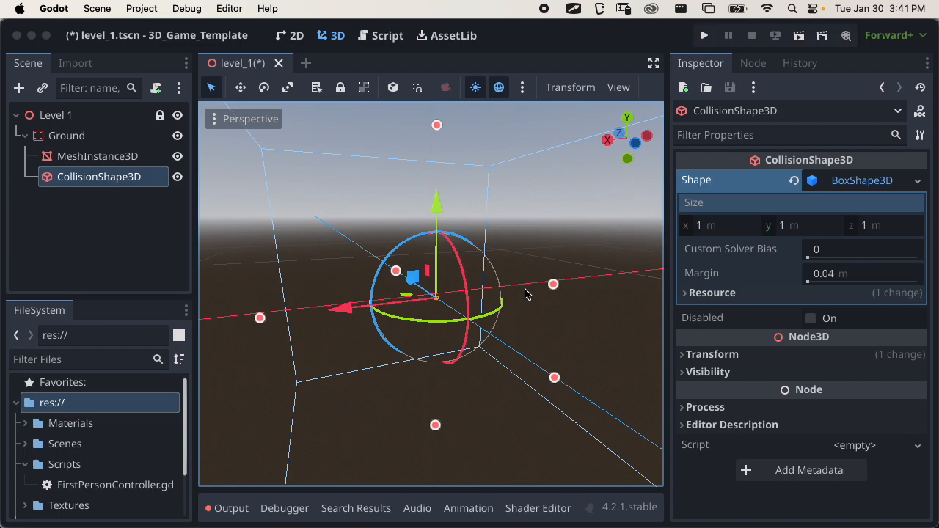
# Look up the MeshInstance3D's box dimensions and return to the CollisionShape3D's size settings
pyautogui.click(99, 155)
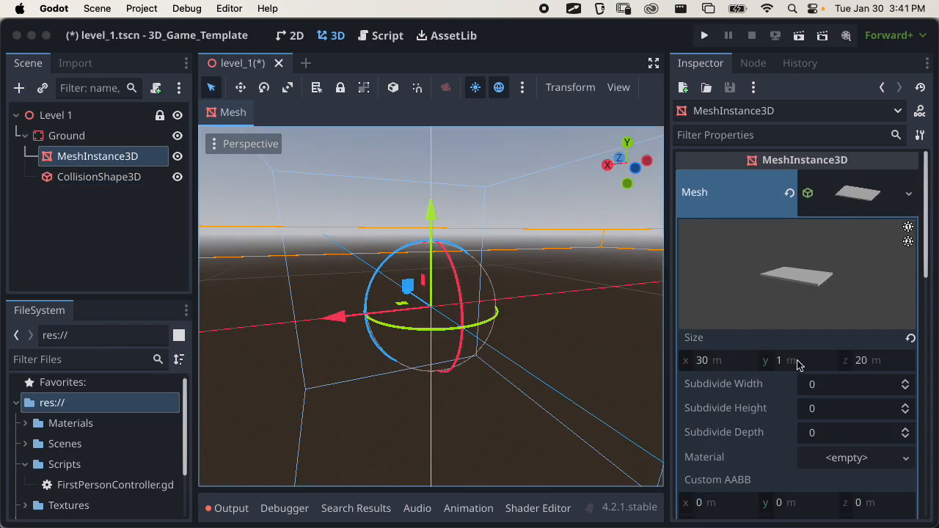
pyautogui.click(134, 178)
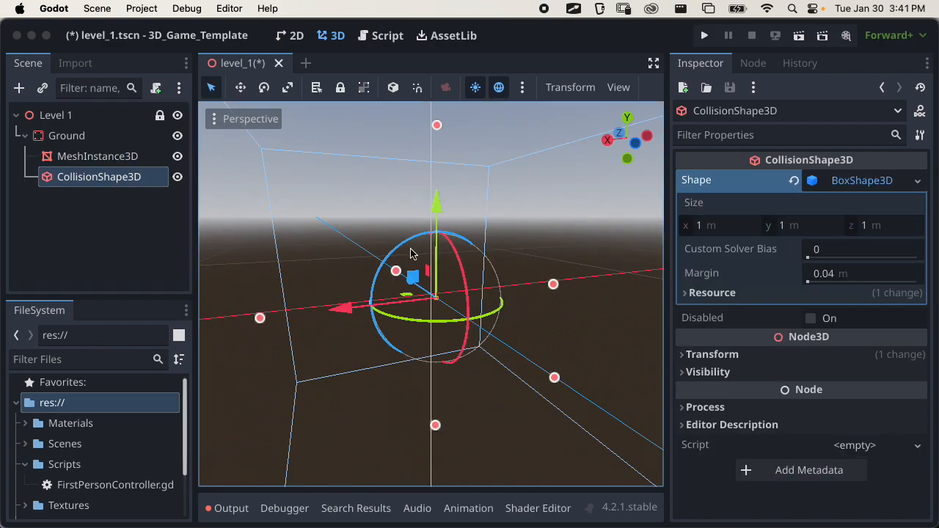
# Set the ground CollisionShape3D's box size to 30 m on X and 20 m on Z
pyautogui.click(729, 224)
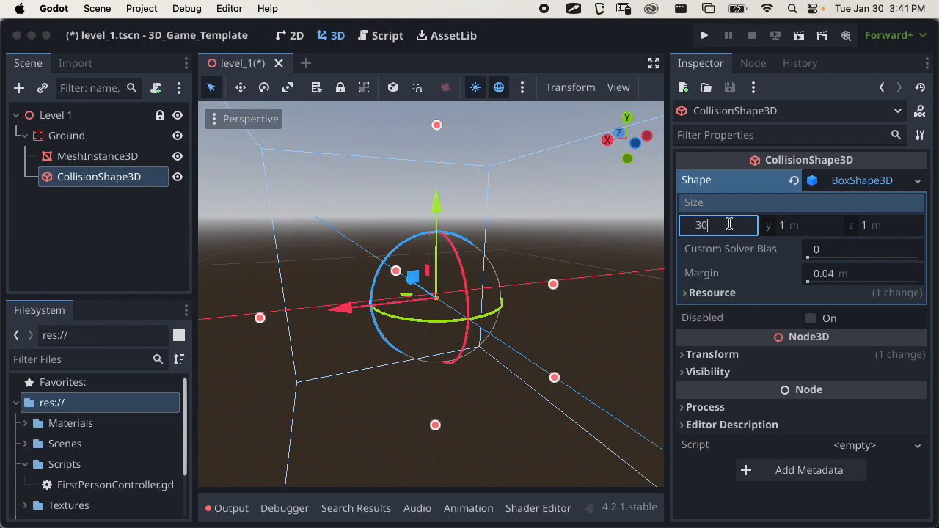
pyautogui.write('30')
pyautogui.press('Tab')
pyautogui.press('Tab')
pyautogui.write('20')
pyautogui.press('Return')
pyautogui.scroll(-5, 552, 354)
pyautogui.scroll(-10, 552, 354)
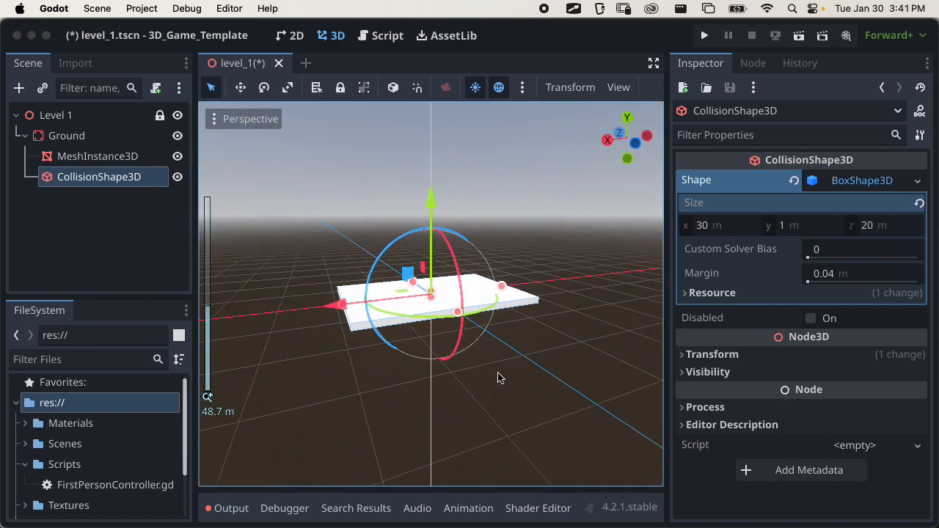
pyautogui.moveTo(497, 375); pyautogui.dragTo(556, 373, button='middle')
pyautogui.scroll(13, 499, 371)
pyautogui.moveTo(464, 388); pyautogui.dragTo(381, 371, button='middle')
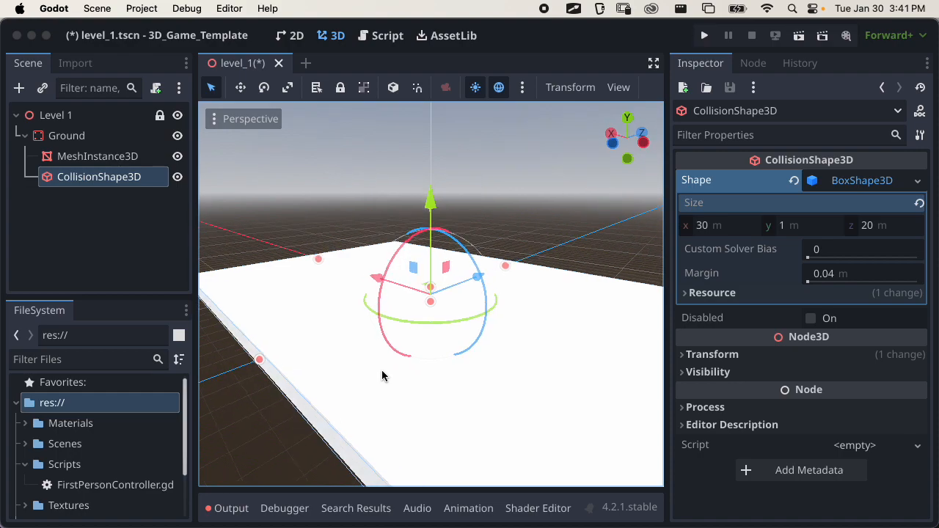
# Try shortening the collision box along Z to about 16.26 m with its handle and undo the resize
pyautogui.click(739, 296)
pyautogui.click(741, 296)
pyautogui.moveTo(557, 334); pyautogui.dragTo(603, 318, button='middle')
pyautogui.scroll(1, 453, 347)
pyautogui.scroll(6, 452, 346)
pyautogui.moveTo(447, 357); pyautogui.dragTo(386, 418, button='middle')
pyautogui.scroll(-2, 468, 352)
pyautogui.scroll(-8, 426, 391)
pyautogui.moveTo(352, 356); pyautogui.dragTo(389, 334)
pyautogui.press('super+z')
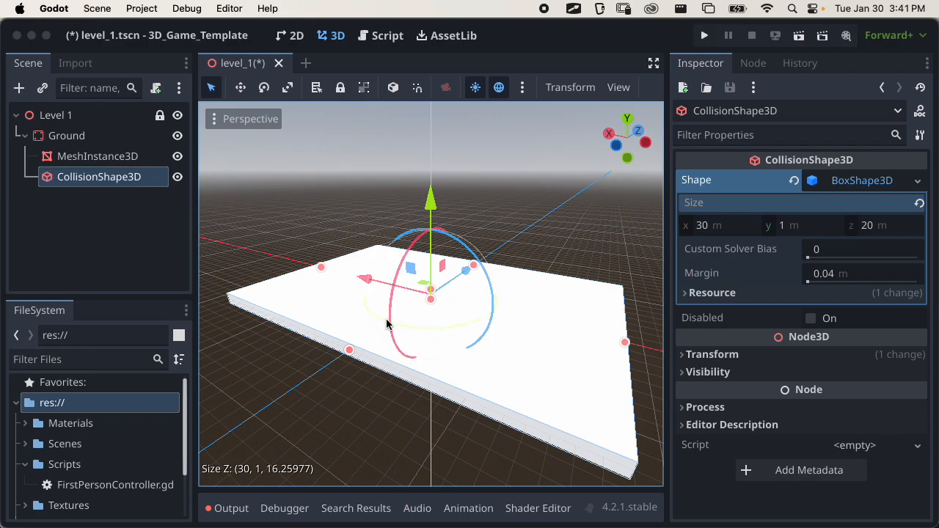
# Save the level_1 scene with the resized collision box
pyautogui.press('super+s')
pyautogui.moveTo(334, 348)
pyautogui.mouseDown(button='middle')
pyautogui.moveTo(577, 310)
pyautogui.moveTo(617, 287)
pyautogui.mouseUp(button='middle')
pyautogui.scroll(6, 523, 321)
pyautogui.moveTo(523, 322); pyautogui.dragTo(375, 361, button='middle')
pyautogui.scroll(-6, 474, 309)
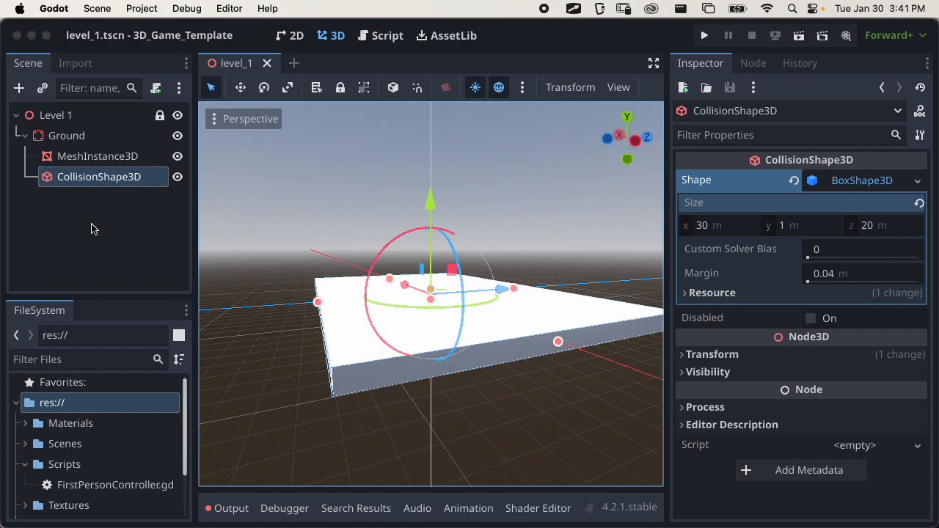
# Temporarily hide the ground's MeshInstance3D to inspect the collision box alone, and look over the available collision shape types
pyautogui.click(178, 157)
pyautogui.moveTo(360, 343); pyautogui.dragTo(386, 279, button='middle')
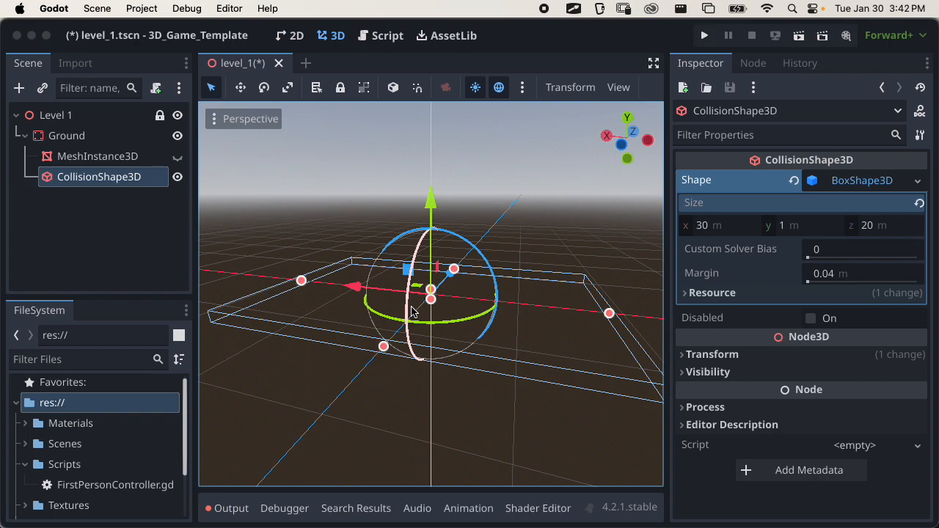
pyautogui.click(178, 157)
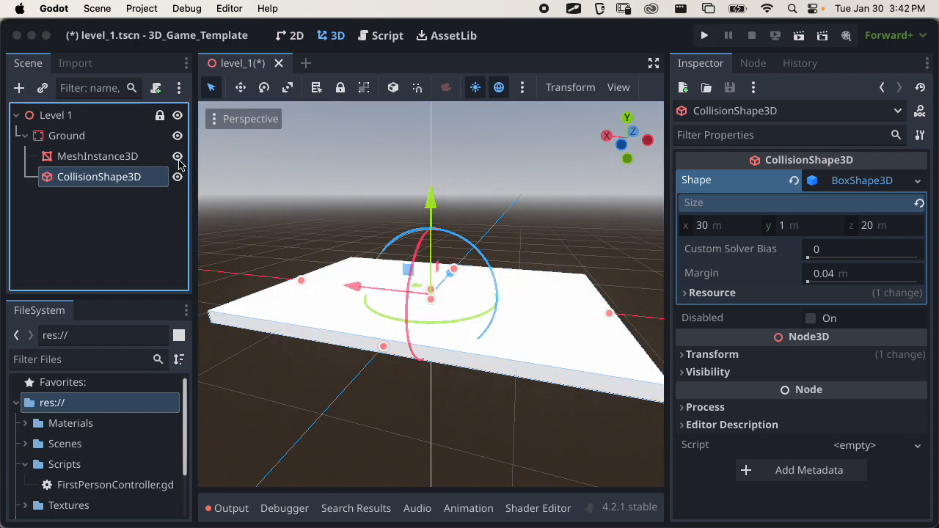
pyautogui.moveTo(470, 323); pyautogui.dragTo(554, 335, button='middle')
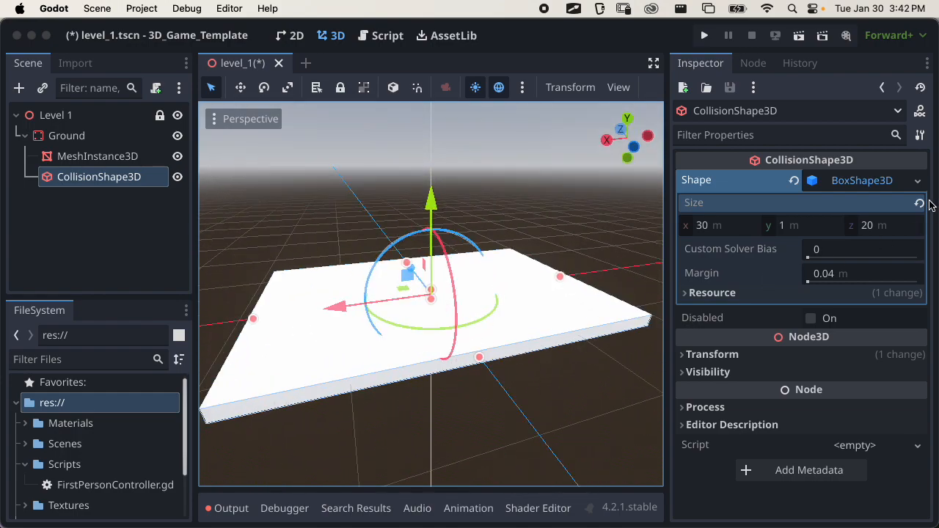
pyautogui.click(917, 181)
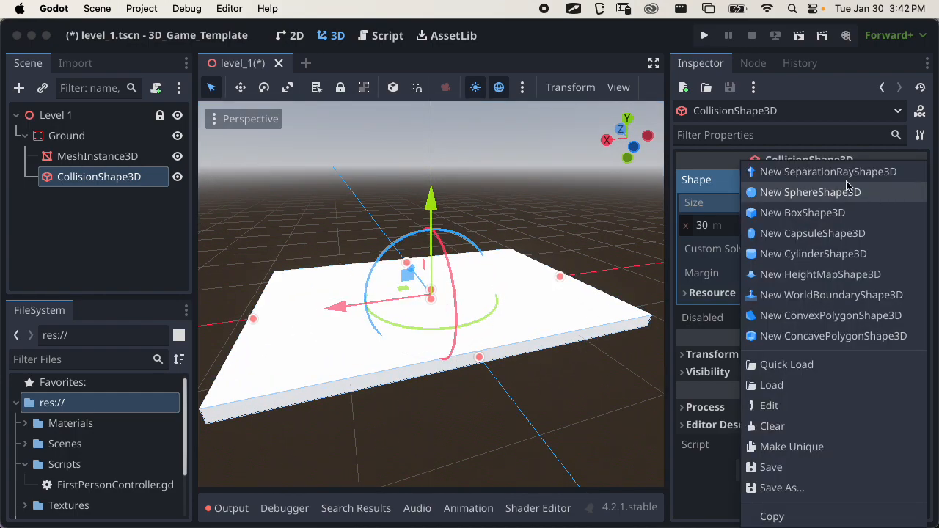
pyautogui.click(693, 183)
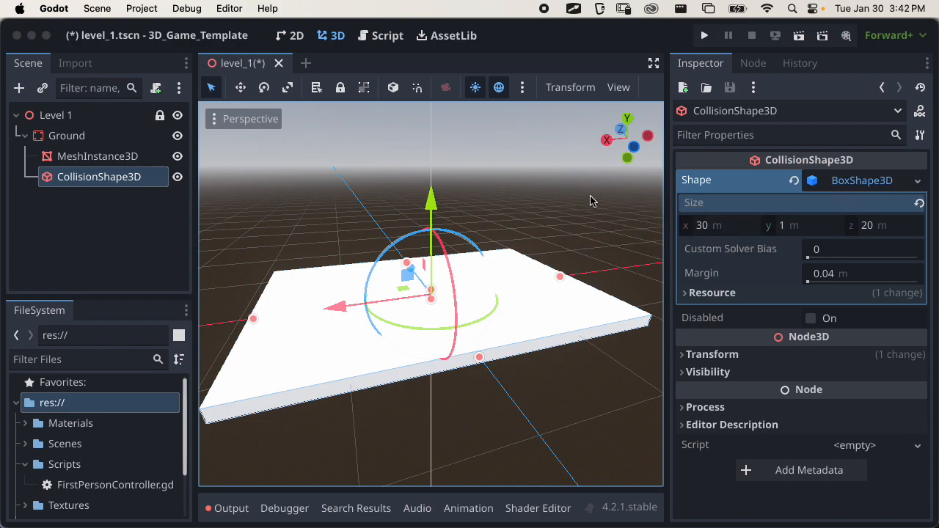
# Collapse and lock the Ground node so it cannot be moved, and save the scene
pyautogui.click(116, 218)
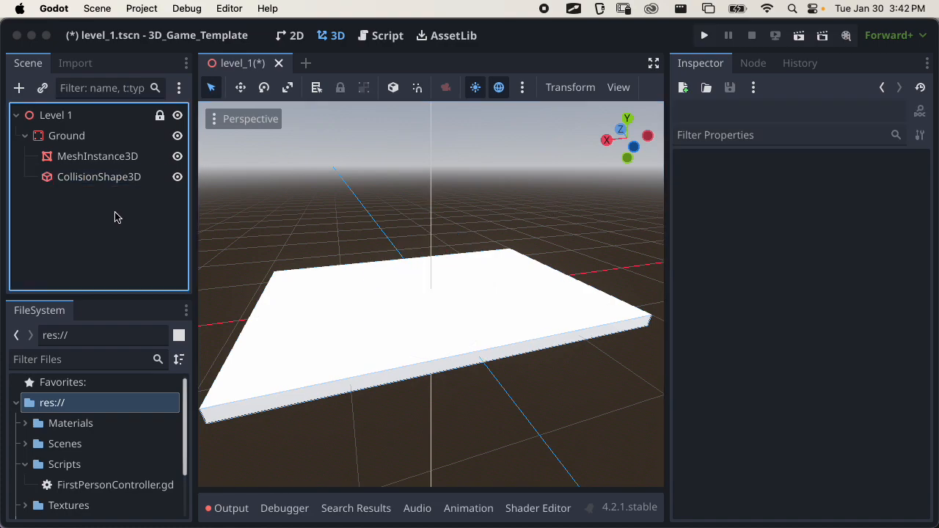
pyautogui.click(110, 138)
pyautogui.click(25, 135)
pyautogui.click(341, 89)
pyautogui.press('super+s')
pyautogui.moveTo(421, 276); pyautogui.dragTo(560, 273, button='middle')
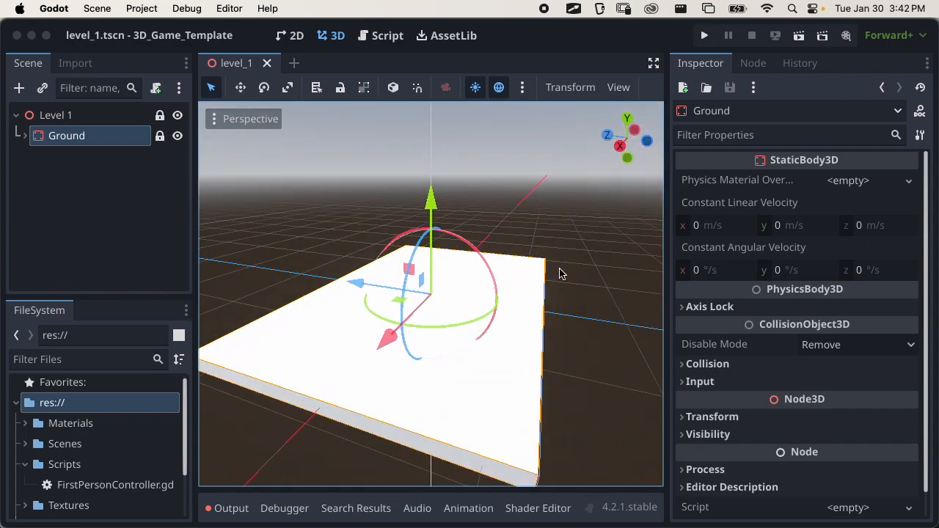
# Add a Node3D as a child of Level 1 and rename it Tree
pyautogui.click(150, 235)
pyautogui.click(72, 119)
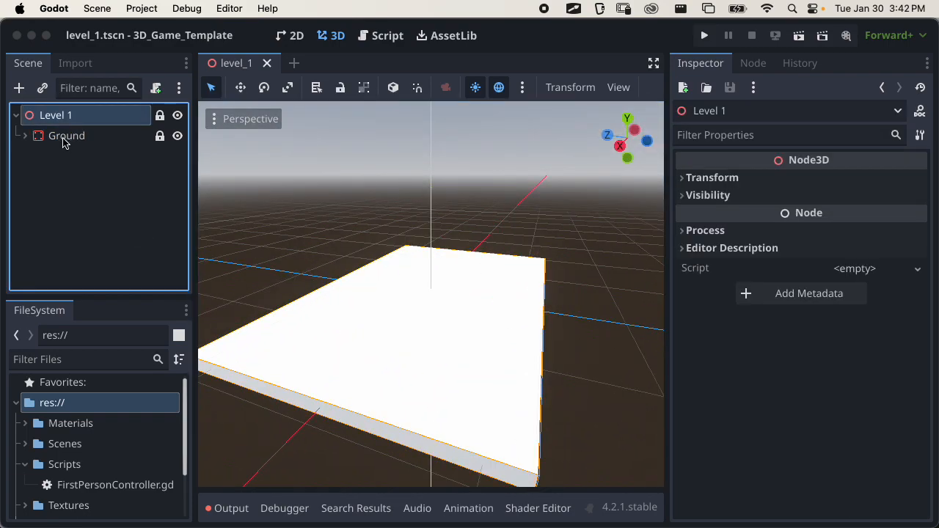
pyautogui.click(20, 92)
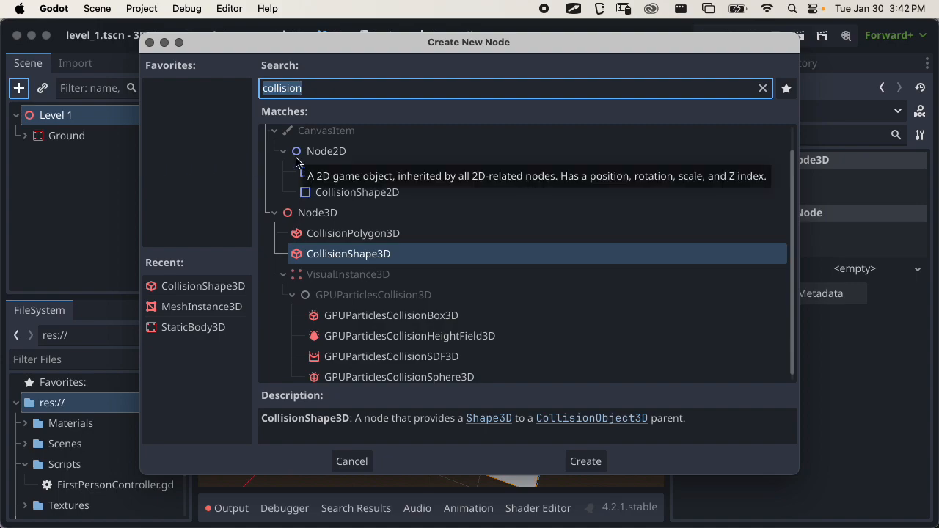
pyautogui.doubleClick(290, 213)
pyautogui.doubleClick(84, 158)
pyautogui.write('t')
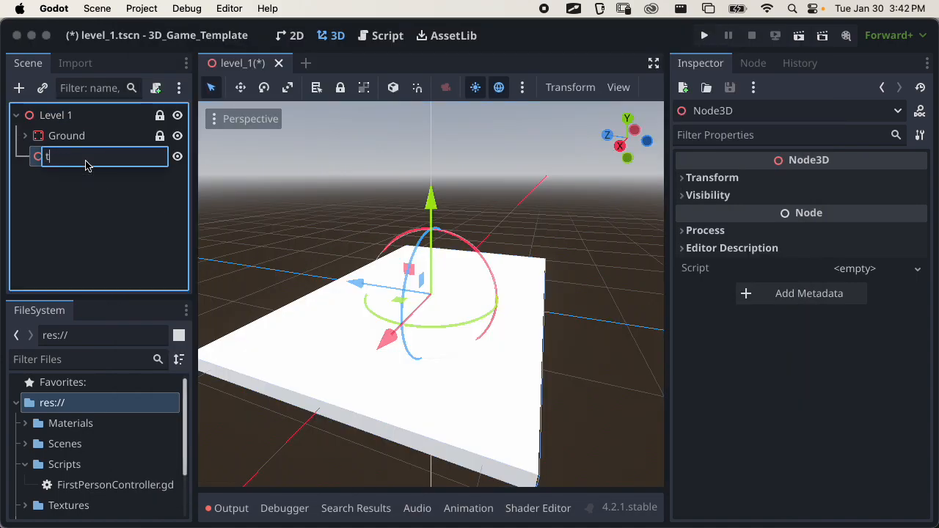
pyautogui.write('ree')
pyautogui.press('Return')
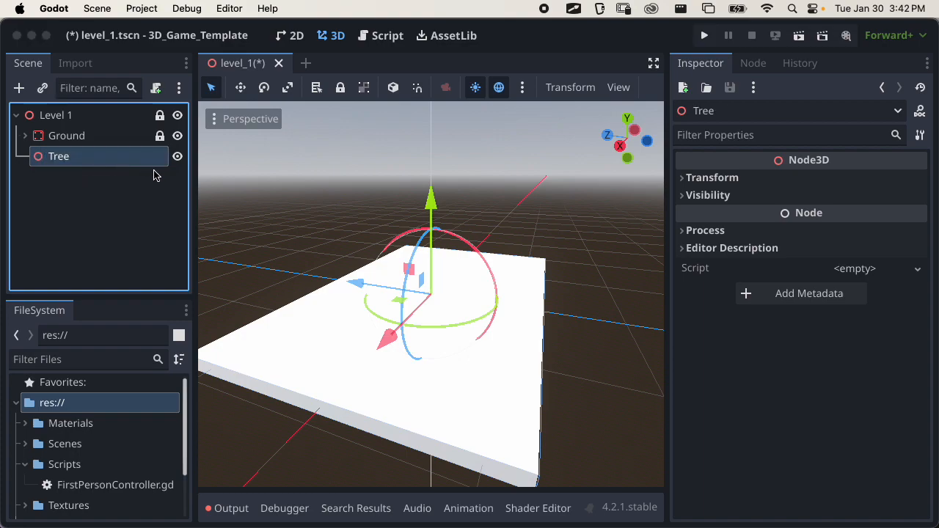
# Add a StaticBody3D as a child of Tree and rename it Trunk
pyautogui.click(19, 89)
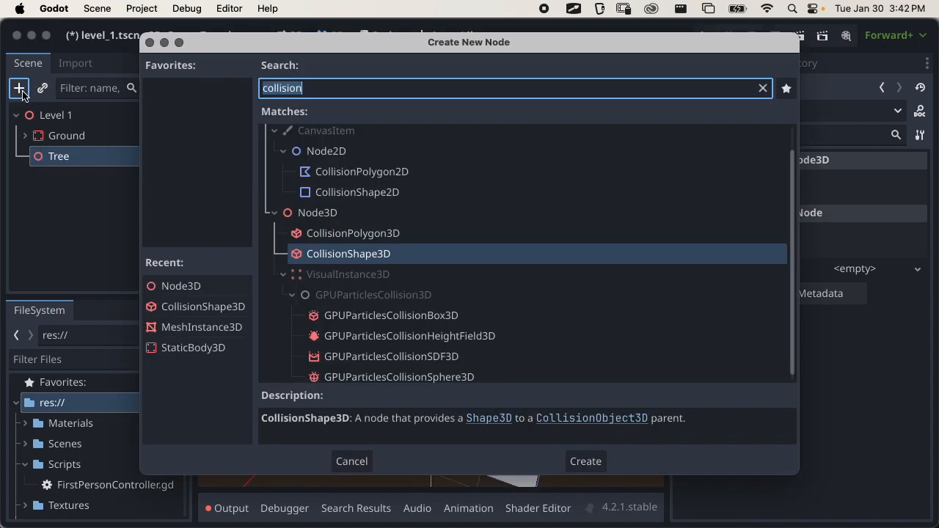
pyautogui.write('staic')
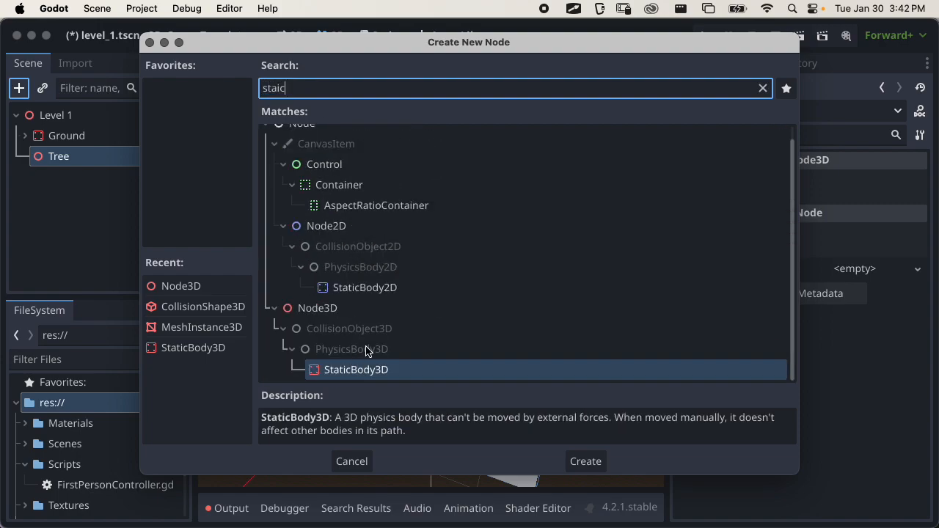
pyautogui.click(578, 461)
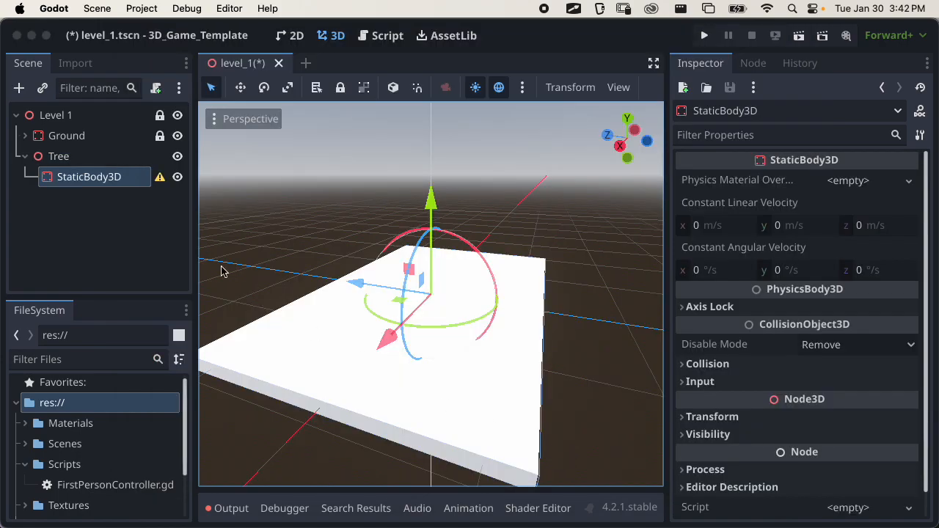
pyautogui.doubleClick(104, 180)
pyautogui.write('Trunk')
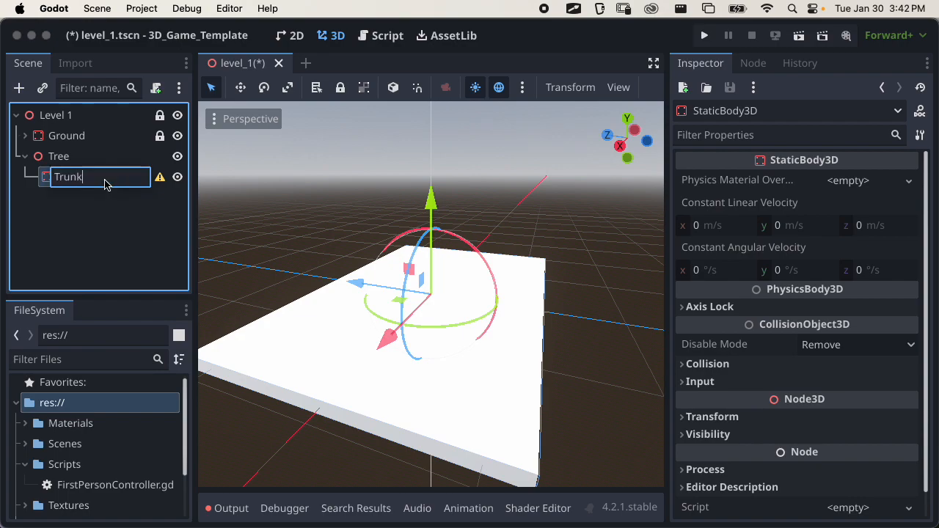
pyautogui.press('Return')
# Add an Area3D as a child of Tree and rename it Leaves
pyautogui.click(108, 157)
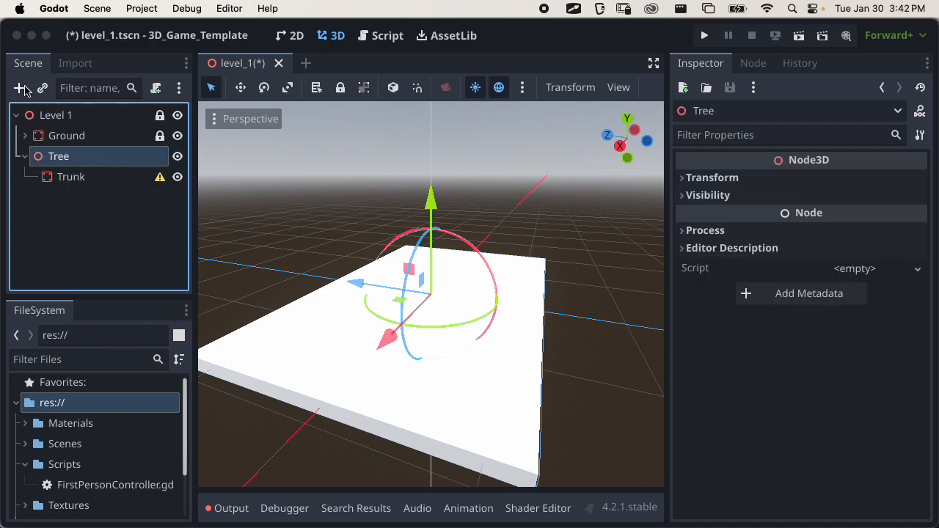
pyautogui.press('super+a')
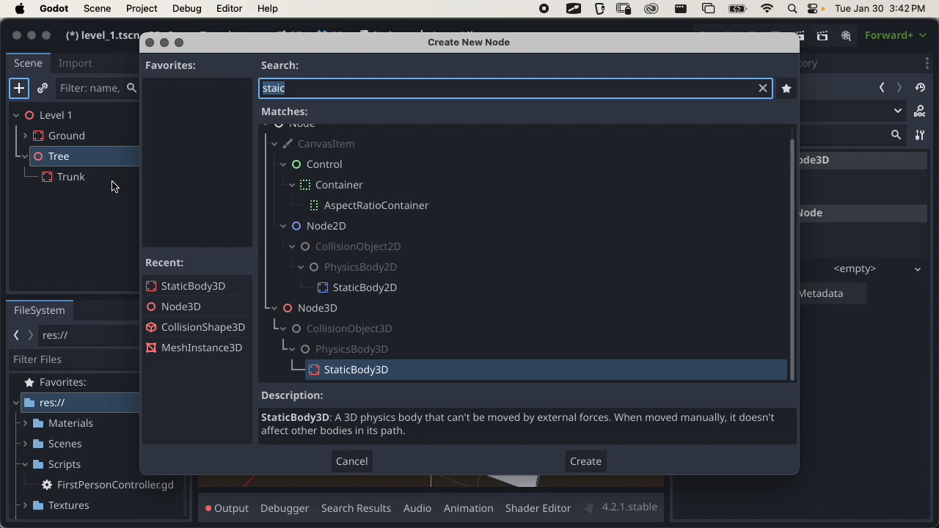
pyautogui.write('area')
pyautogui.click(356, 257)
pyautogui.doubleClick(355, 257)
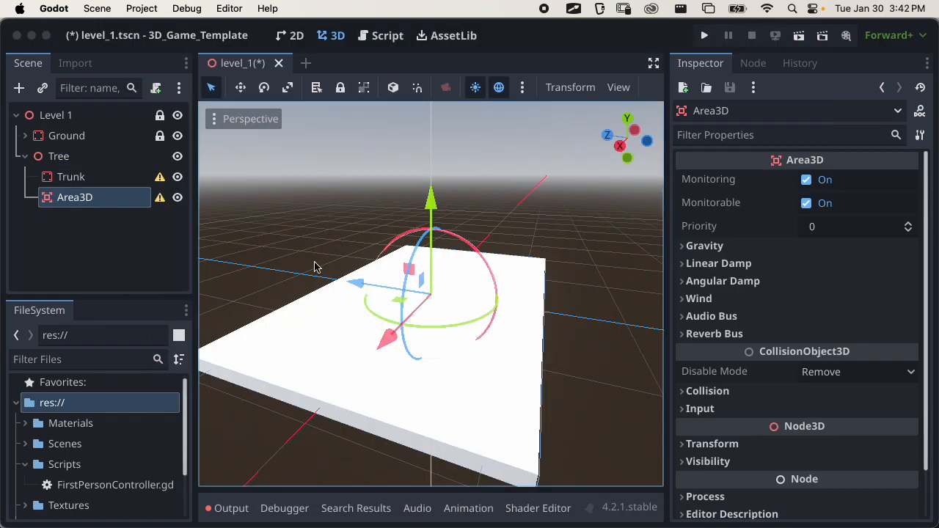
pyautogui.doubleClick(88, 198)
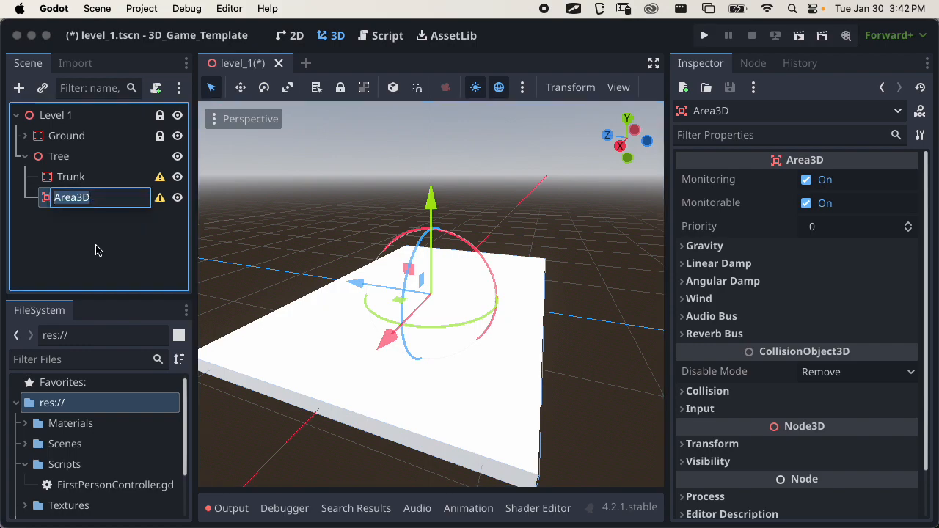
pyautogui.write('LEav')
pyautogui.press('Return')
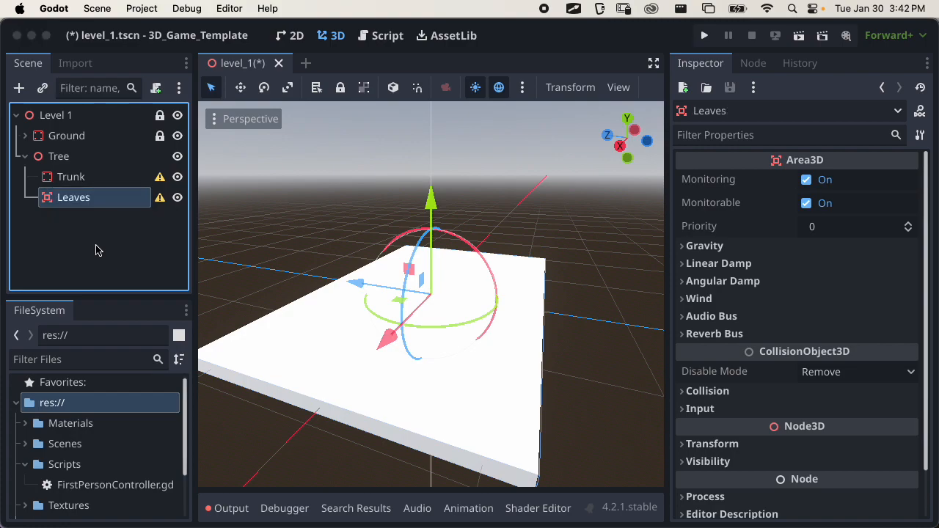
# Add a MeshInstance3D as a child of the Trunk node
pyautogui.click(101, 179)
pyautogui.scroll(6, 455, 308)
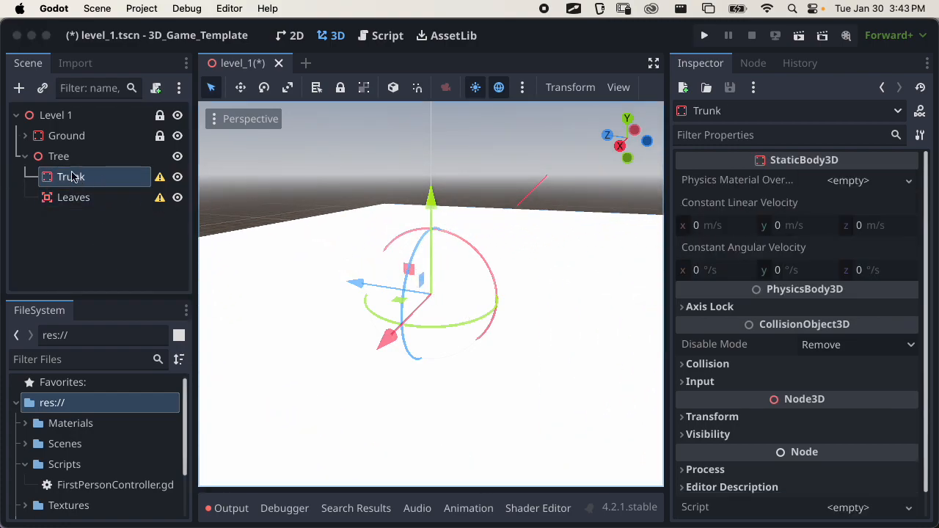
pyautogui.click(26, 136)
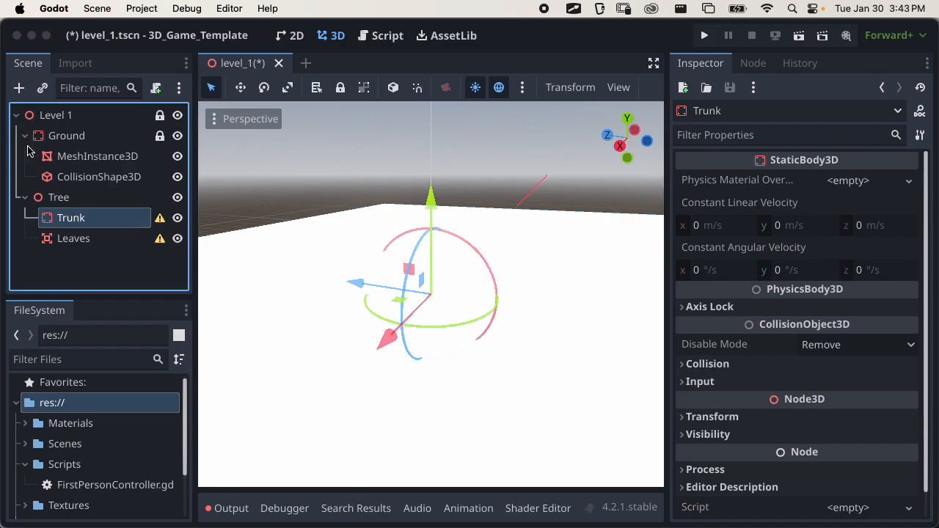
pyautogui.click(25, 136)
pyautogui.click(20, 87)
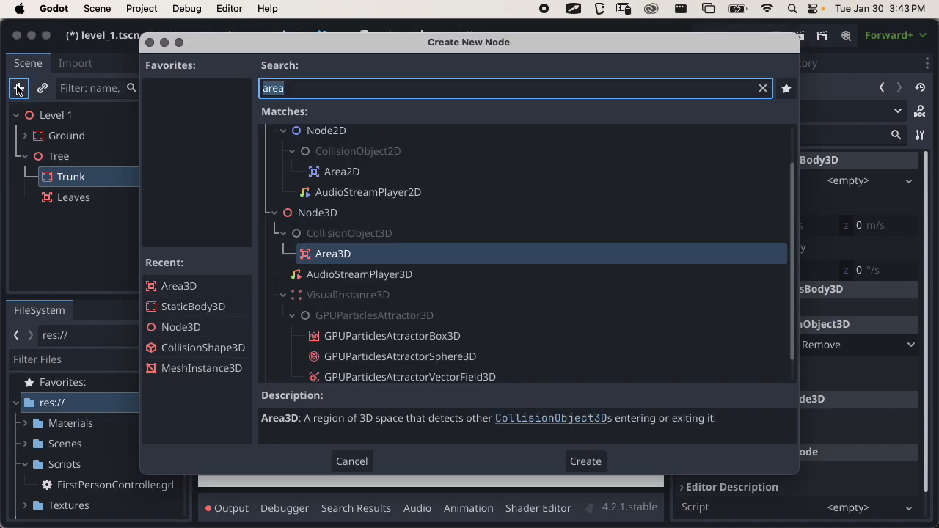
pyautogui.write('mesh')
pyautogui.press('Return')
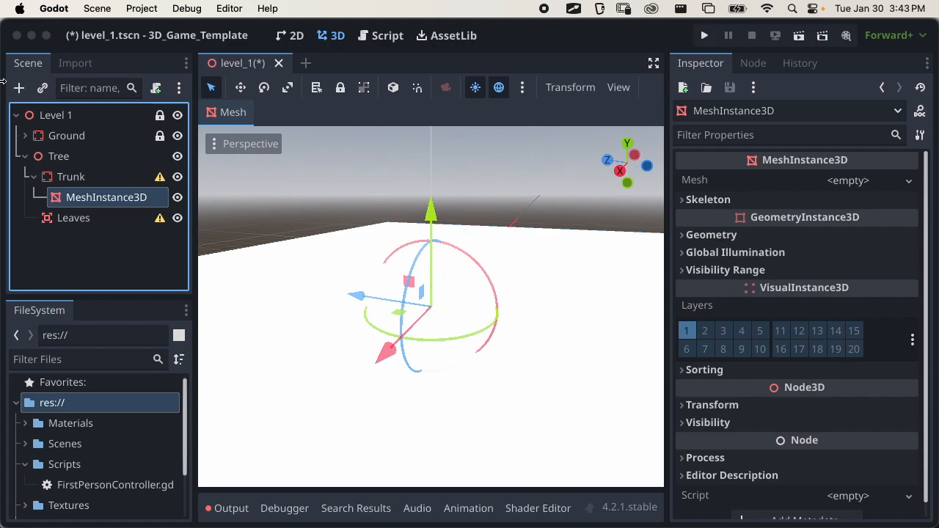
# Try adding a CollisionShape3D as a child of Trunk and undo the addition
pyautogui.click(67, 177)
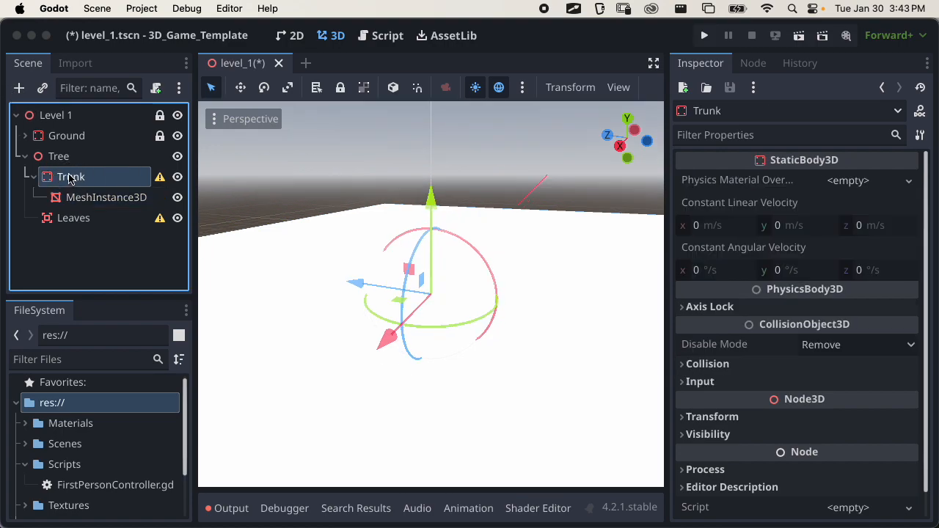
pyautogui.click(20, 88)
pyautogui.write('colli')
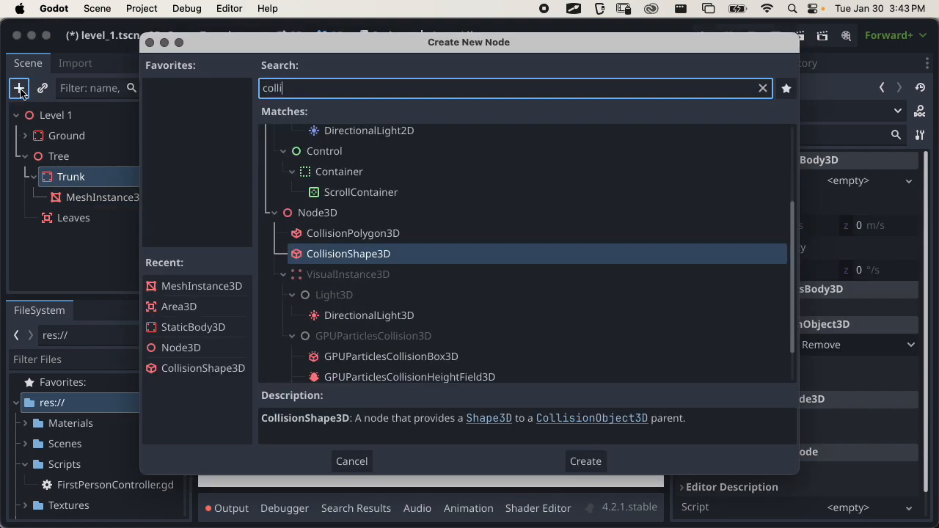
pyautogui.press('Return')
pyautogui.press('super+z')
# Add a CollisionShape3D under the Trunk's MeshInstance3D and reparent it directly to the Trunk node
pyautogui.click(76, 202)
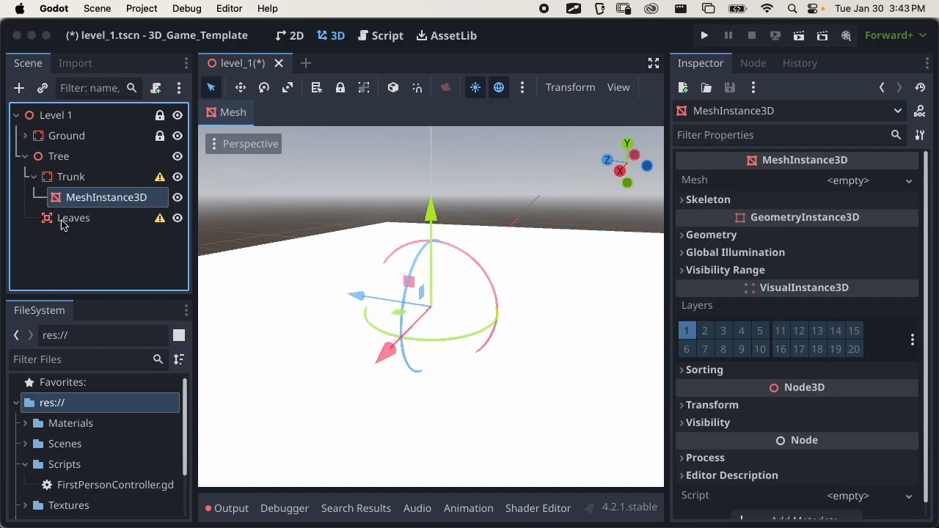
pyautogui.click(20, 89)
pyautogui.write('co')
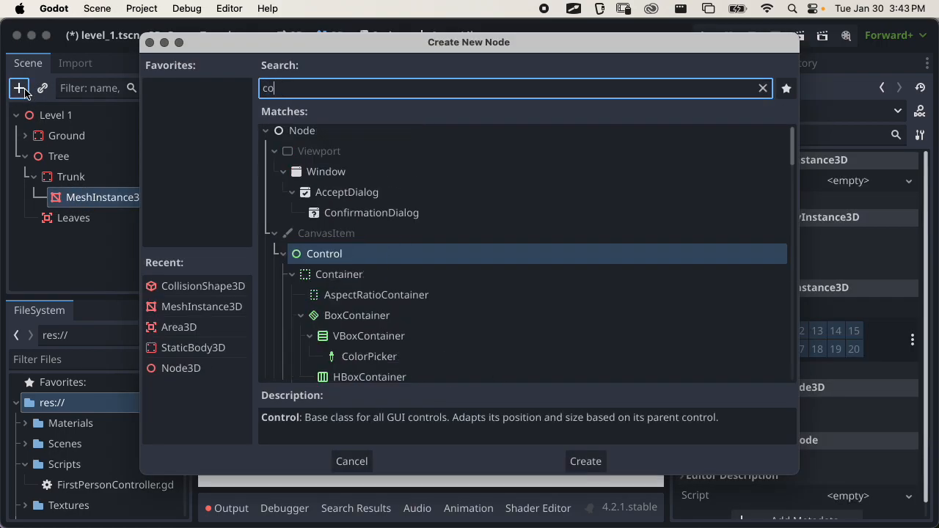
pyautogui.write('llis')
pyautogui.press('Return')
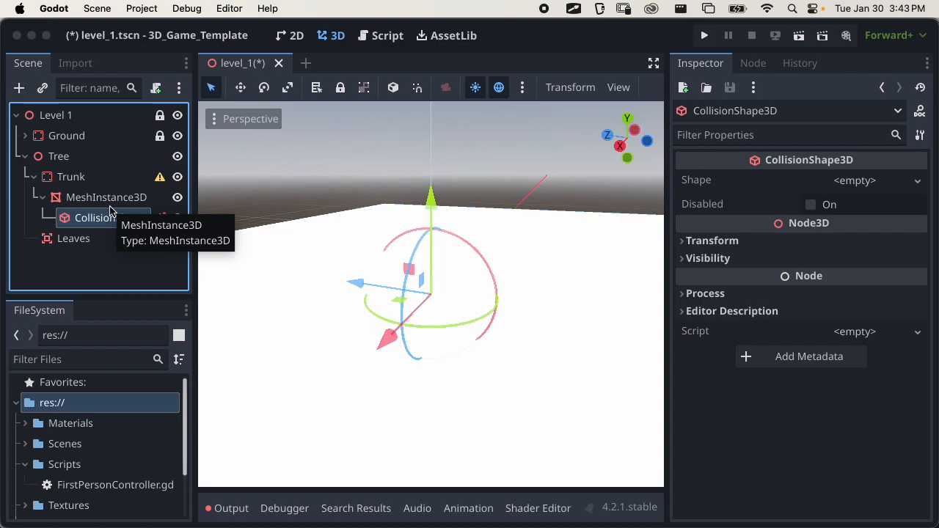
pyautogui.moveTo(80, 216); pyautogui.dragTo(76, 176)
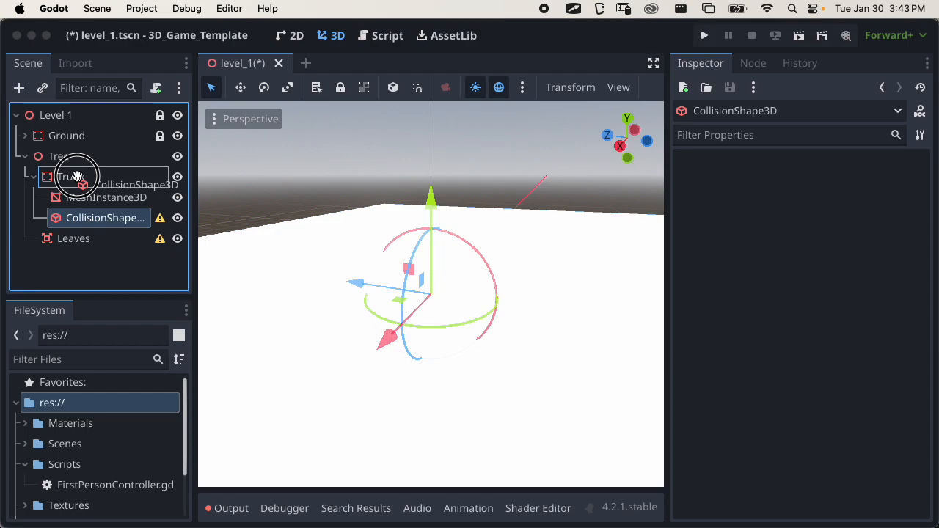
pyautogui.moveTo(77, 176); pyautogui.dragTo(76, 177)
pyautogui.moveTo(84, 219); pyautogui.dragTo(76, 177)
pyautogui.click(41, 181)
pyautogui.click(66, 196)
pyautogui.click(73, 215)
pyautogui.click(65, 179)
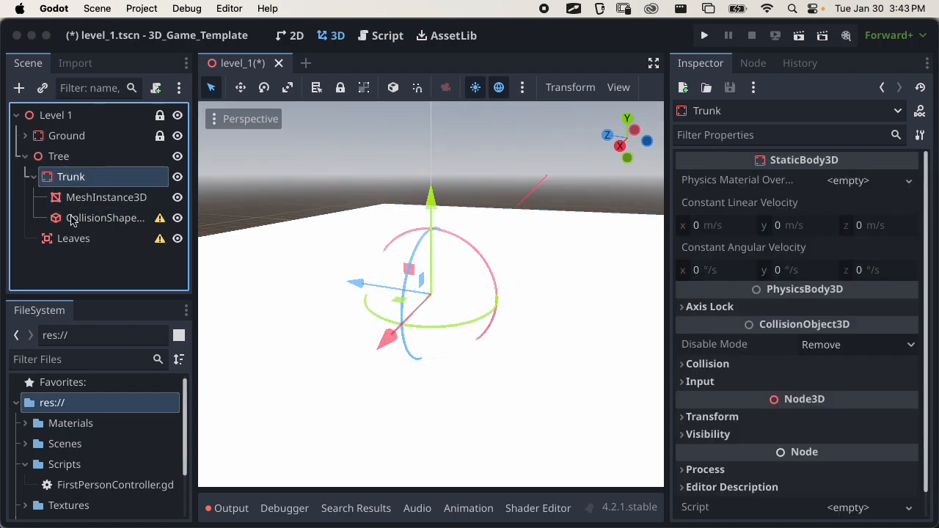
pyautogui.click(35, 178)
pyautogui.doubleClick(41, 183)
pyautogui.click(37, 181)
pyautogui.click(34, 177)
pyautogui.click(76, 218)
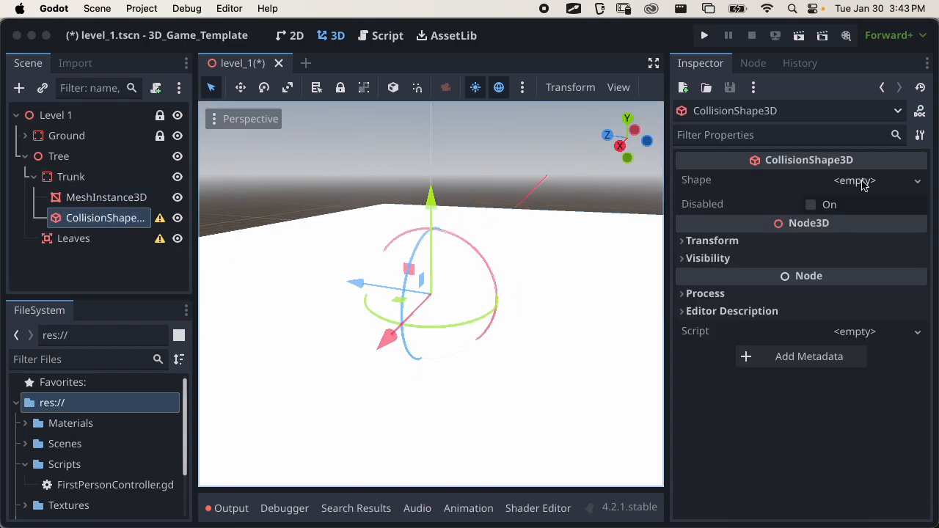
pyautogui.click(863, 183)
# Assign a new CylinderMesh to the Trunk's MeshInstance3D and open the mesh's properties
pyautogui.click(51, 196)
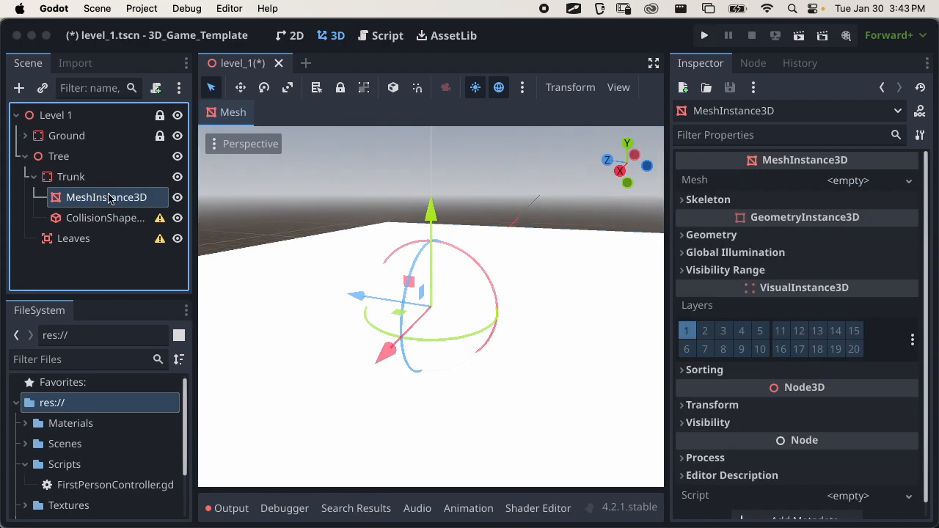
pyautogui.click(794, 180)
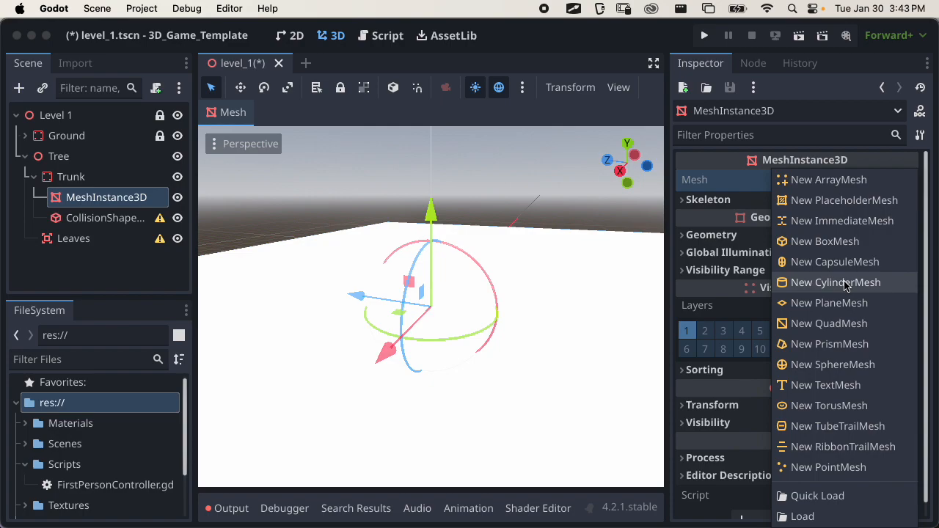
pyautogui.click(836, 282)
pyautogui.moveTo(441, 316); pyautogui.dragTo(572, 301, button='middle')
pyautogui.scroll(5, 413, 331)
pyautogui.click(836, 199)
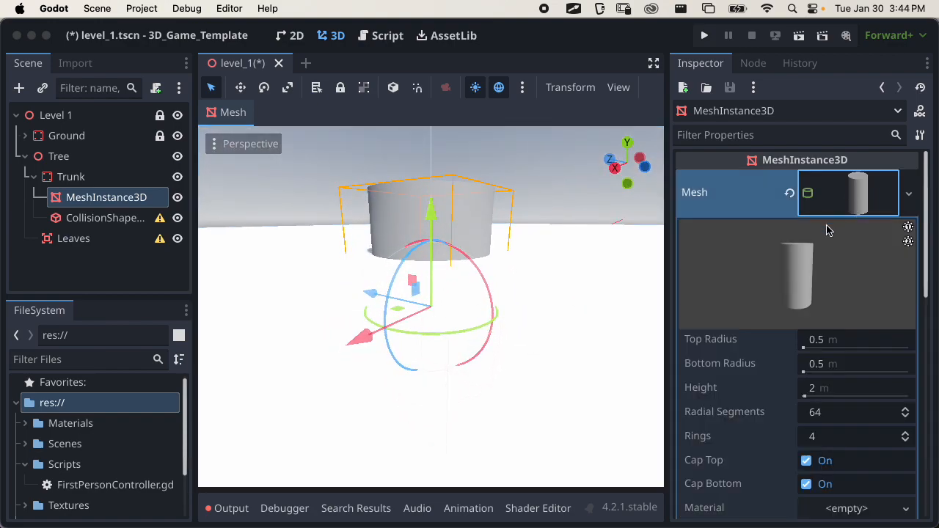
# Set the height of the Trunk's cylinder mesh to 5 m
pyautogui.scroll(-2, 789, 293)
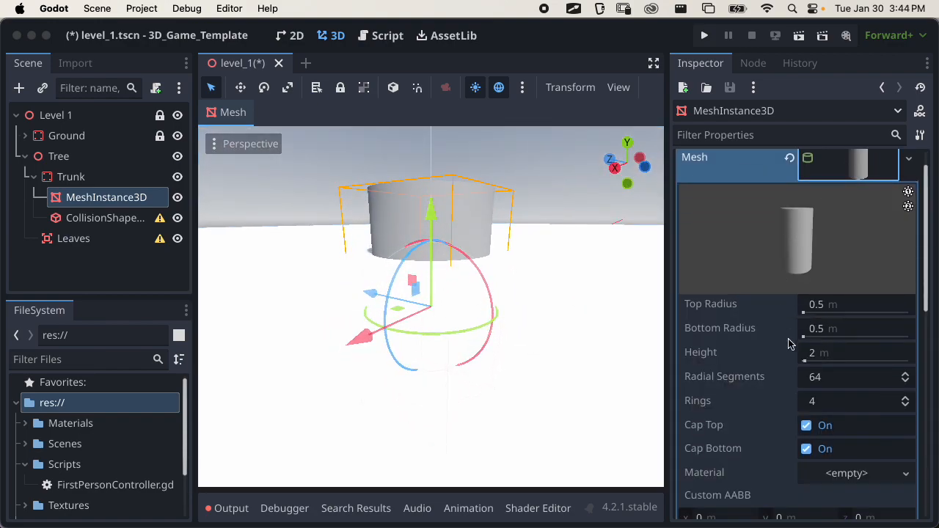
pyautogui.click(833, 355)
pyautogui.write('5')
pyautogui.press('Return')
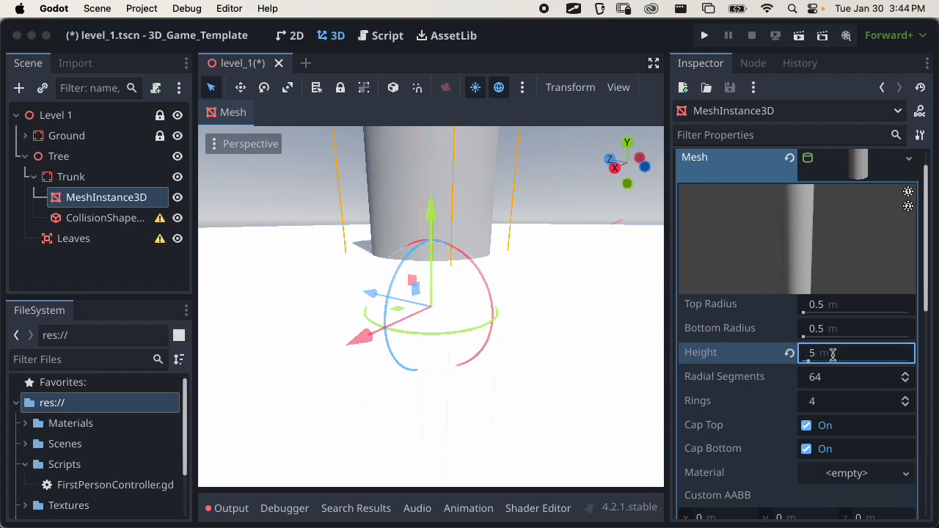
# Try raising the trunk mesh along the vertical axis and undo the move
pyautogui.scroll(-10, 436, 247)
pyautogui.moveTo(440, 340); pyautogui.dragTo(439, 379, button='middle')
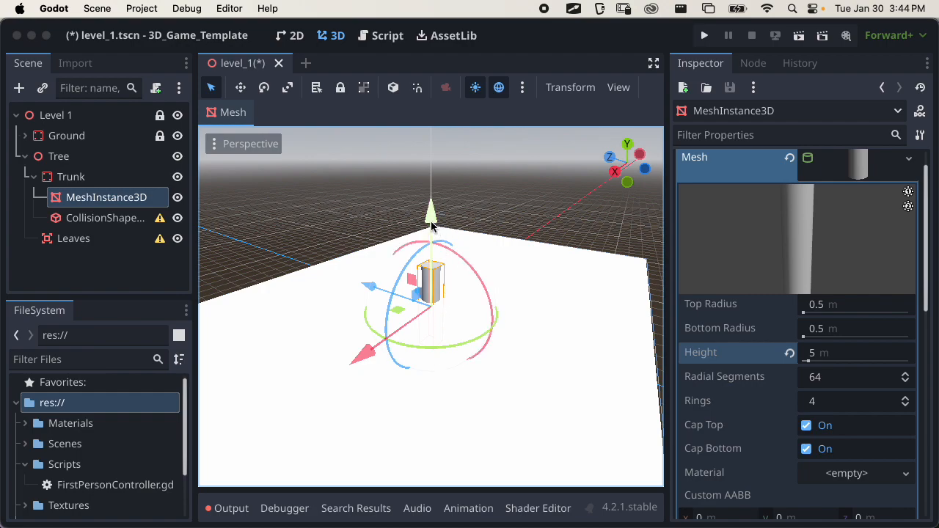
pyautogui.scroll(10, 445, 295)
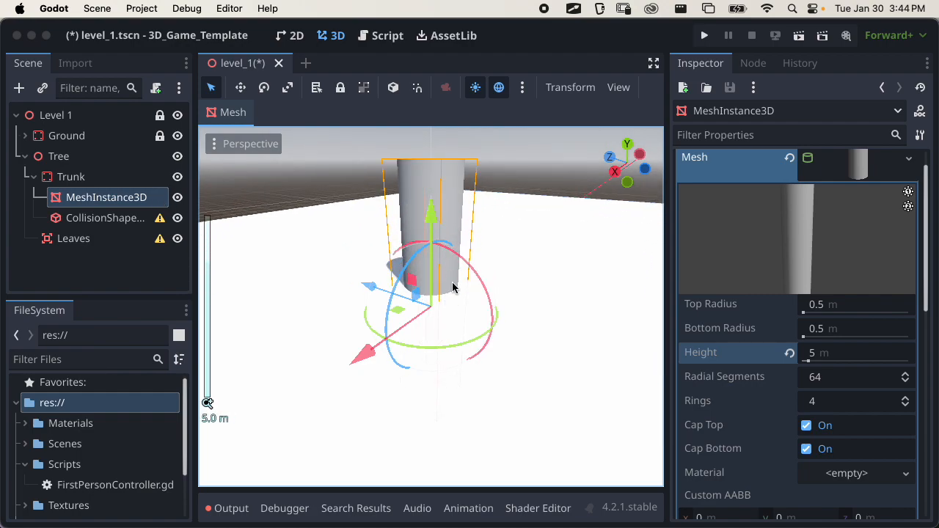
pyautogui.scroll(-11, 450, 323)
pyautogui.moveTo(450, 335); pyautogui.dragTo(457, 315, button='middle')
pyautogui.moveTo(434, 215); pyautogui.dragTo(435, 209)
pyautogui.press('super+z')
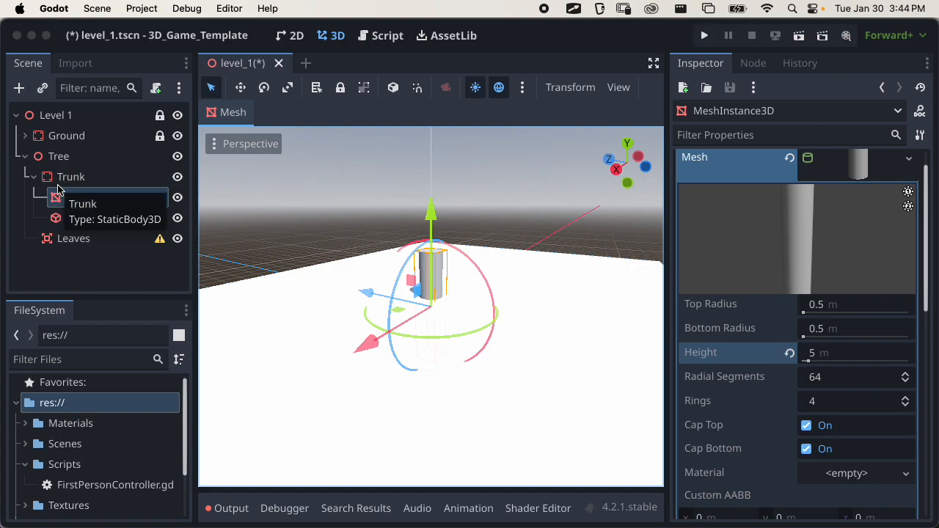
# Hide the Ground node and examine the full length of the trunk cylinder
pyautogui.scroll(5, 435, 296)
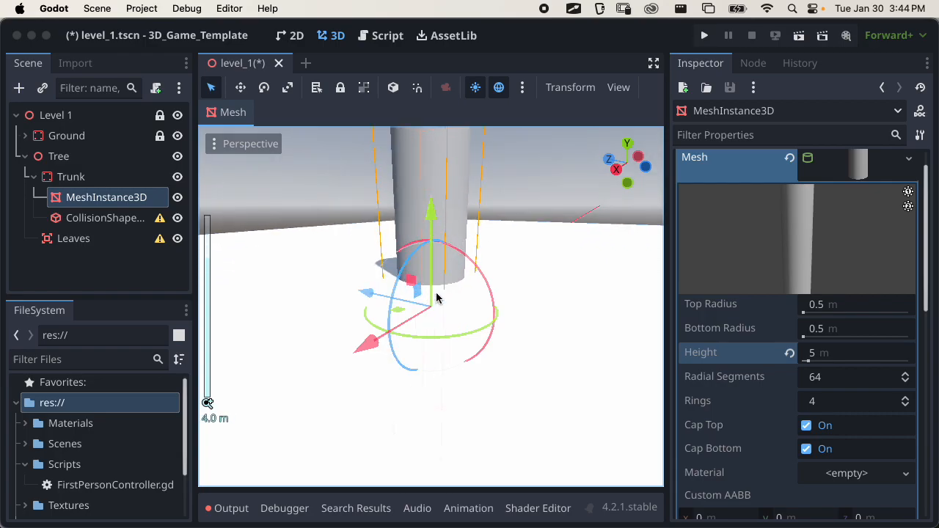
pyautogui.scroll(-4, 402, 308)
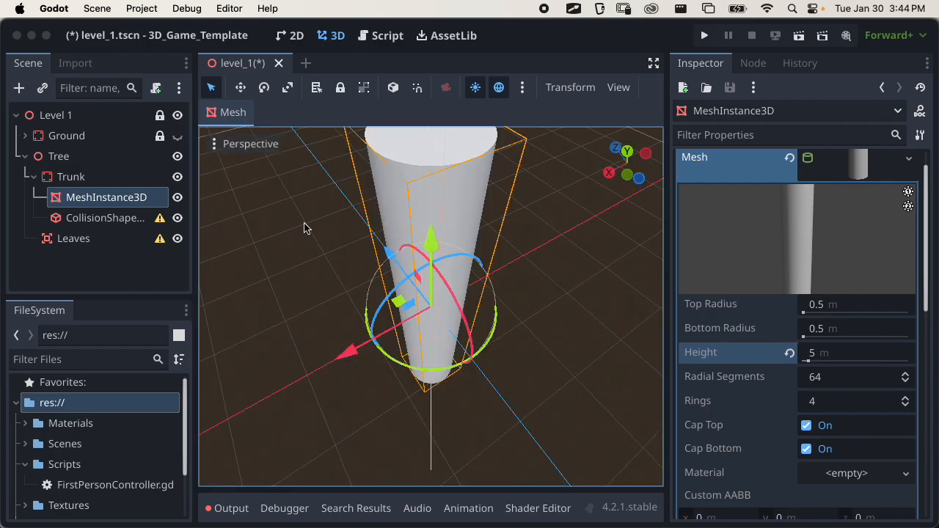
pyautogui.scroll(-8, 307, 228)
pyautogui.moveTo(399, 300); pyautogui.dragTo(387, 225, button='middle')
pyautogui.scroll(8, 369, 230)
pyautogui.scroll(-5, 491, 290)
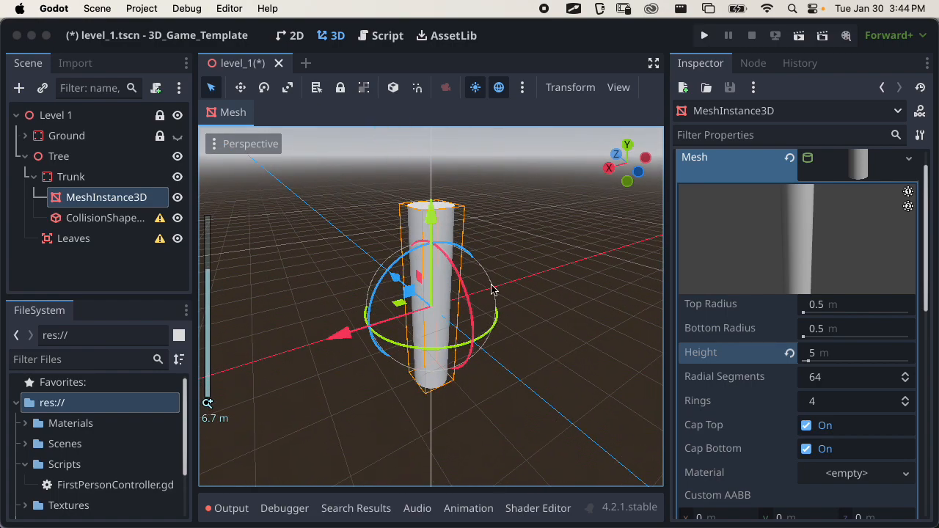
# Assign a new CylinderShape3D to the Trunk's CollisionShape3D and open the shape's properties
pyautogui.click(130, 217)
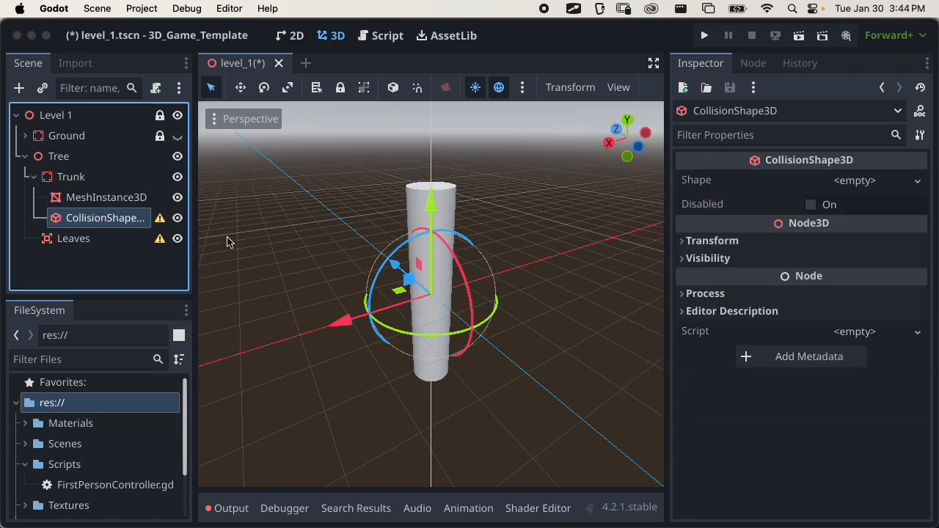
pyautogui.click(863, 184)
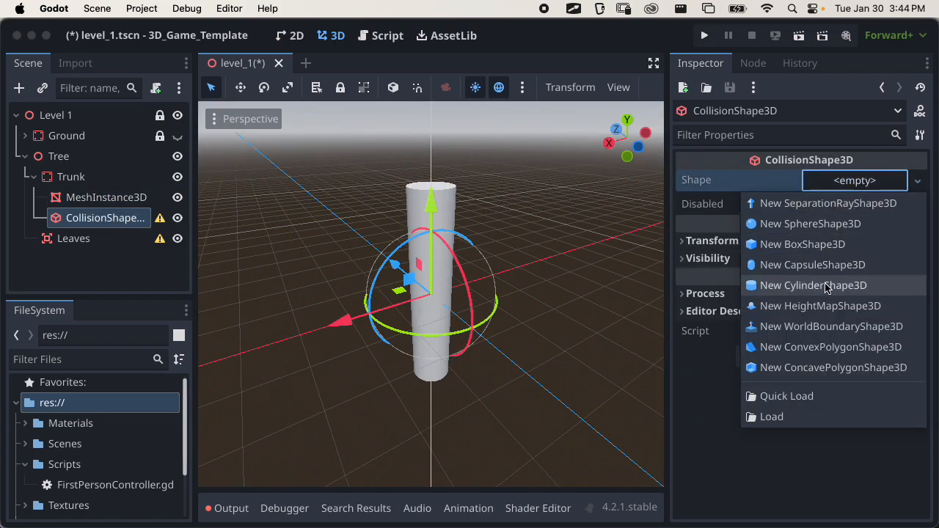
pyautogui.click(789, 286)
pyautogui.scroll(4, 551, 292)
pyautogui.moveTo(553, 290); pyautogui.dragTo(593, 237, button='middle')
pyautogui.click(855, 182)
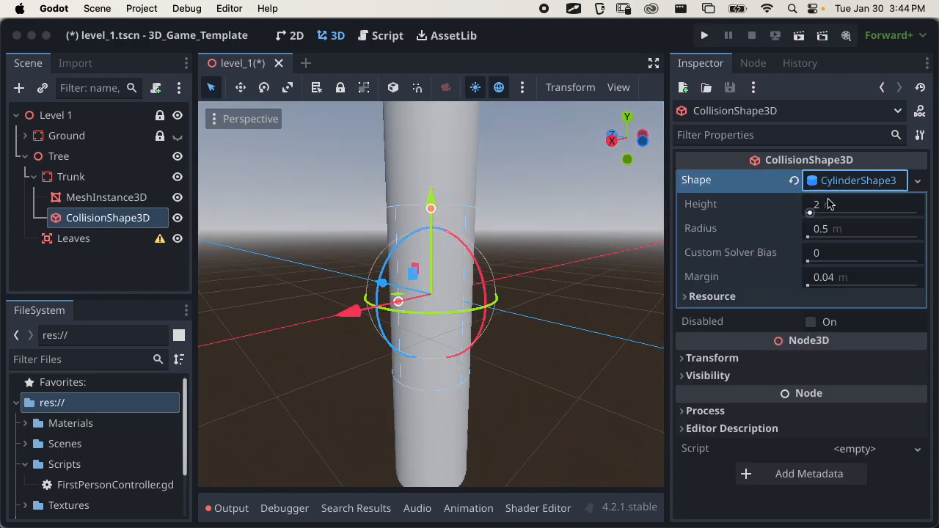
# Set the height of the Trunk's cylinder collision shape to 5 m
pyautogui.click(839, 209)
pyautogui.write('5')
pyautogui.press('Return')
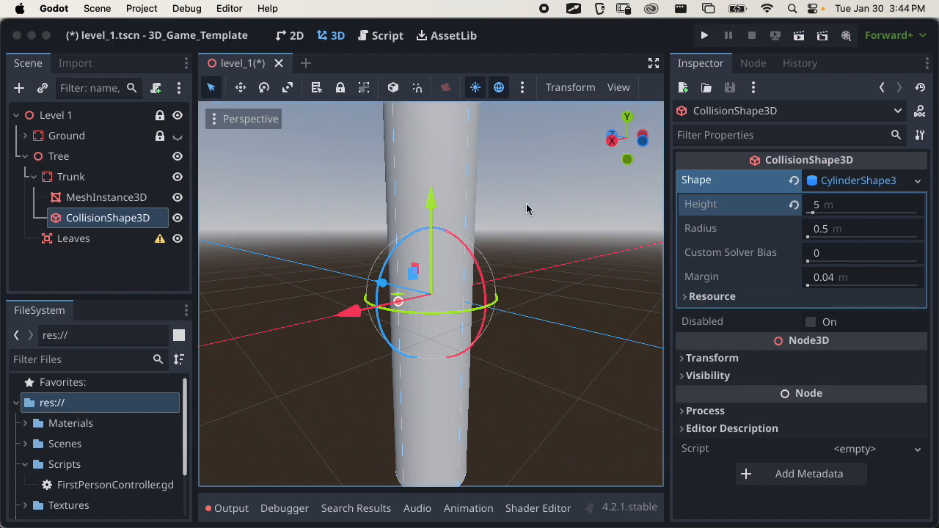
# Set the top radius of the Trunk's cylinder mesh to 0.4 m to taper it
pyautogui.scroll(-5, 526, 203)
pyautogui.moveTo(537, 199); pyautogui.dragTo(506, 298, button='middle')
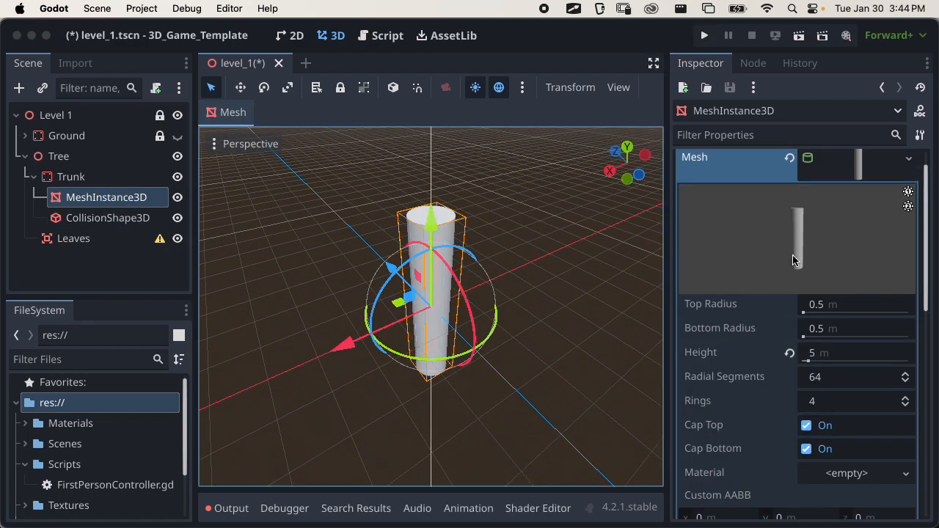
pyautogui.click(830, 303)
pyautogui.write('.4')
pyautogui.press('Return')
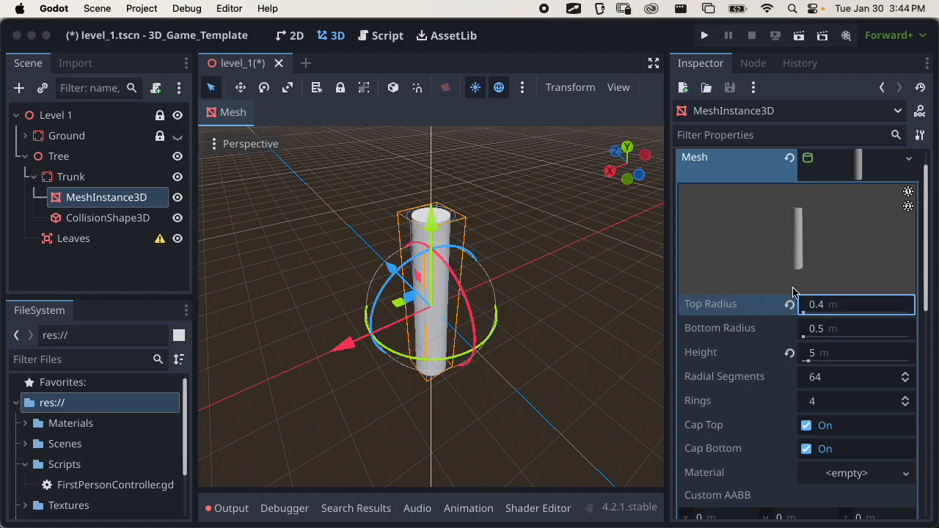
# Try a radius of 0.4 m on the Trunk's collision cylinder and undo the change
pyautogui.scroll(5, 499, 249)
pyautogui.moveTo(482, 238); pyautogui.dragTo(385, 189, button='middle')
pyautogui.scroll(-5, 413, 370)
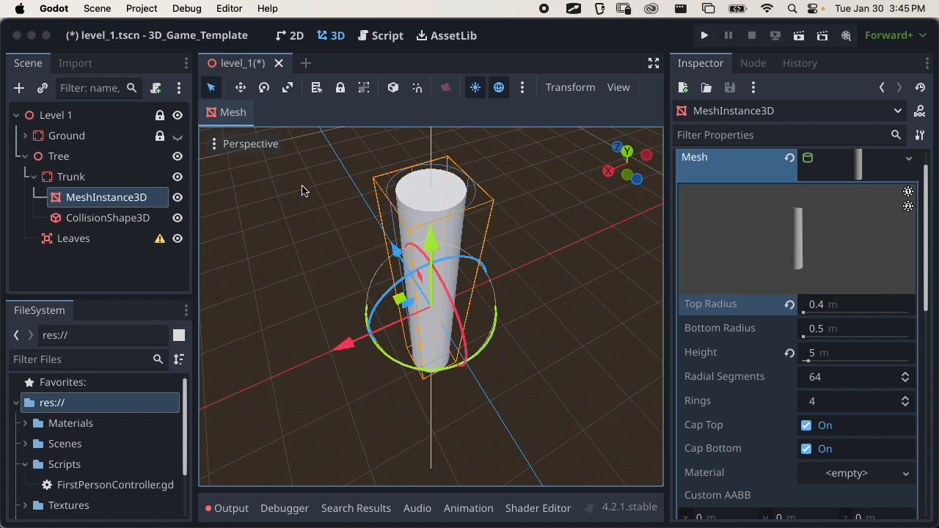
pyautogui.click(103, 218)
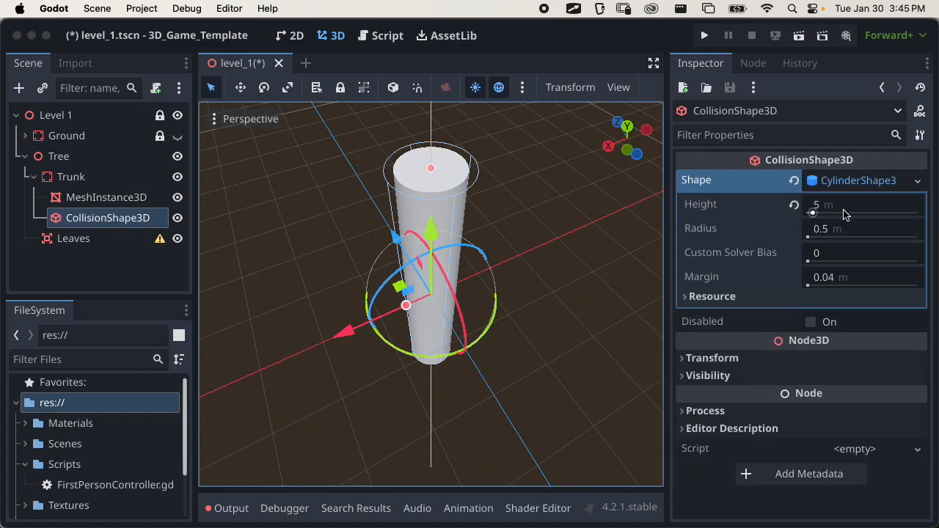
pyautogui.click(816, 205)
pyautogui.click(837, 230)
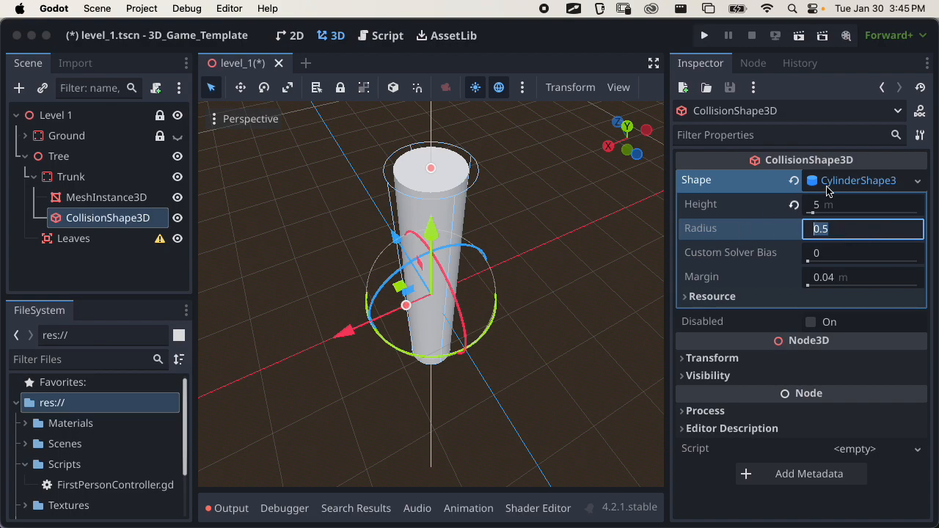
pyautogui.write('0.4')
pyautogui.press('Return')
pyautogui.moveTo(508, 273); pyautogui.dragTo(508, 194, button='middle')
pyautogui.press('super+z')
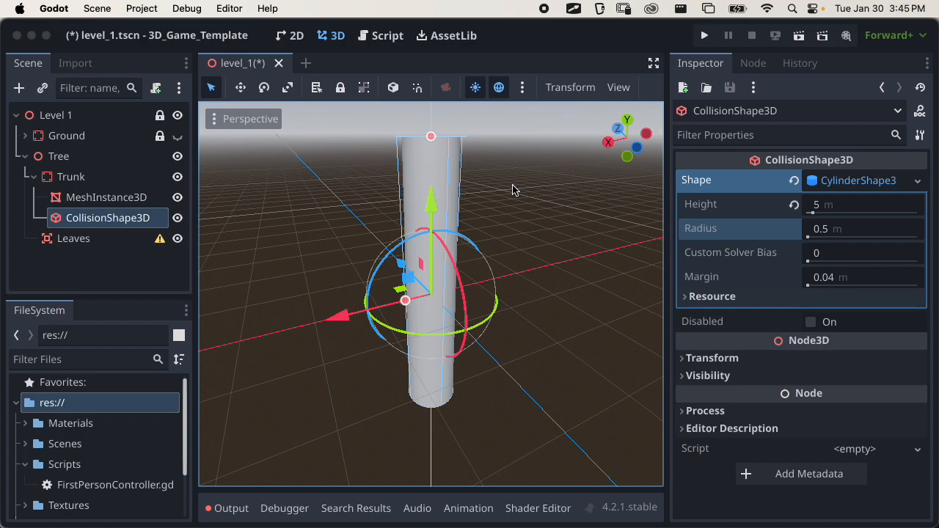
# Save the level_1 scene
pyautogui.press('super+s')
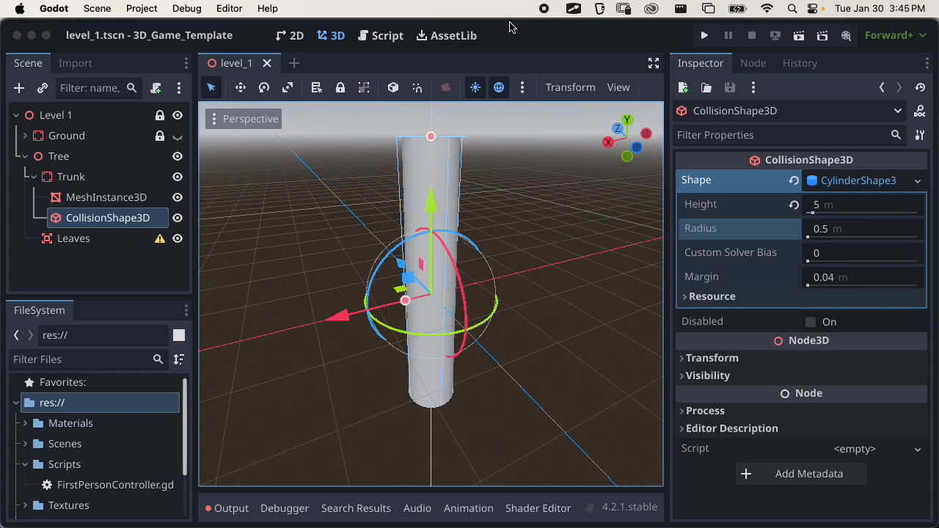
pyautogui.moveTo(494, 274); pyautogui.dragTo(560, 328, button='middle')
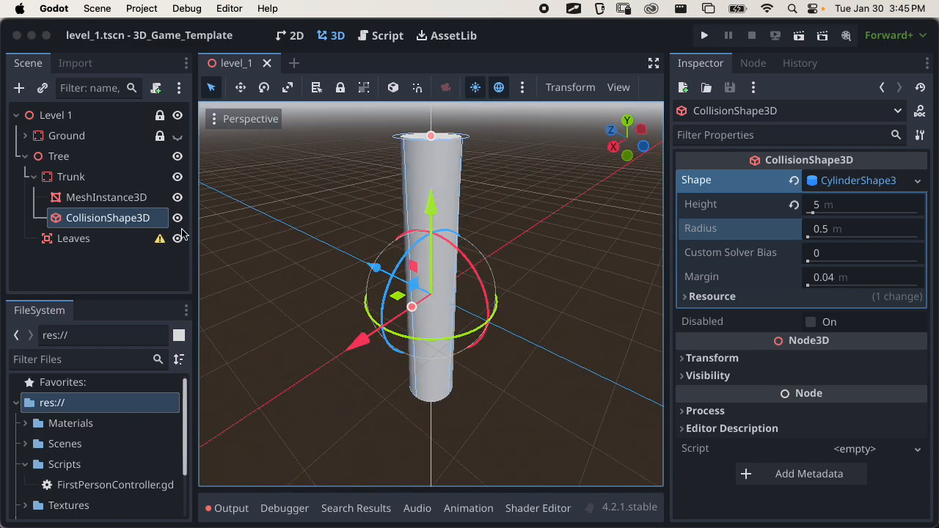
pyautogui.click(81, 177)
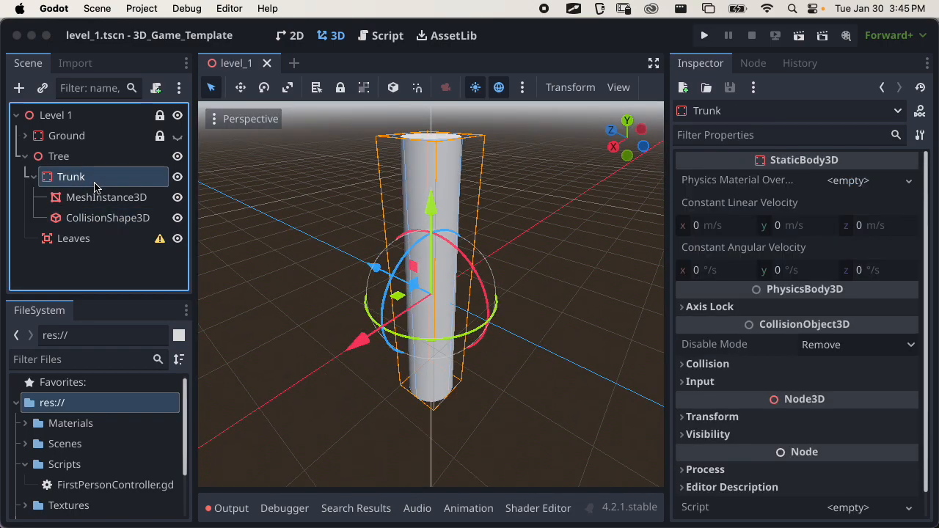
pyautogui.click(33, 177)
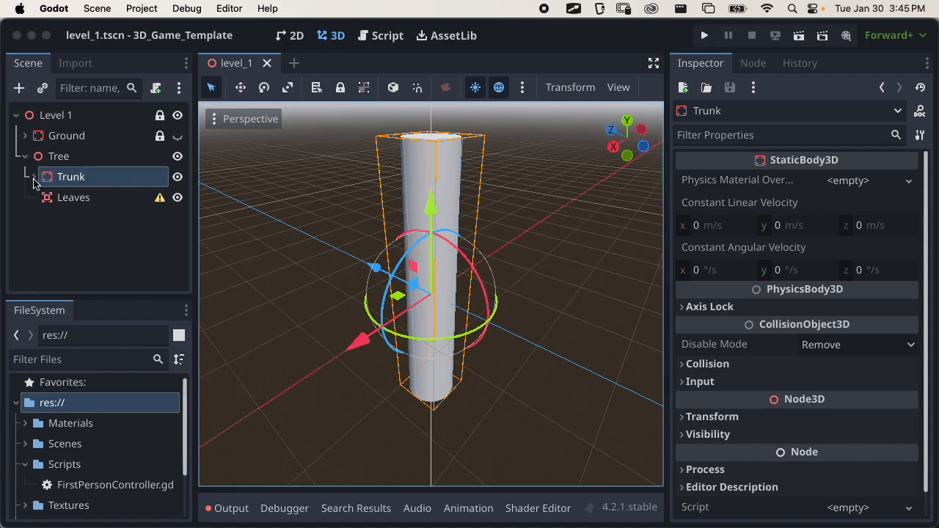
pyautogui.click(32, 179)
# Add a new StandardMaterial3D as surface material override 0 on the Trunk's MeshInstance3D and open its properties
pyautogui.click(146, 200)
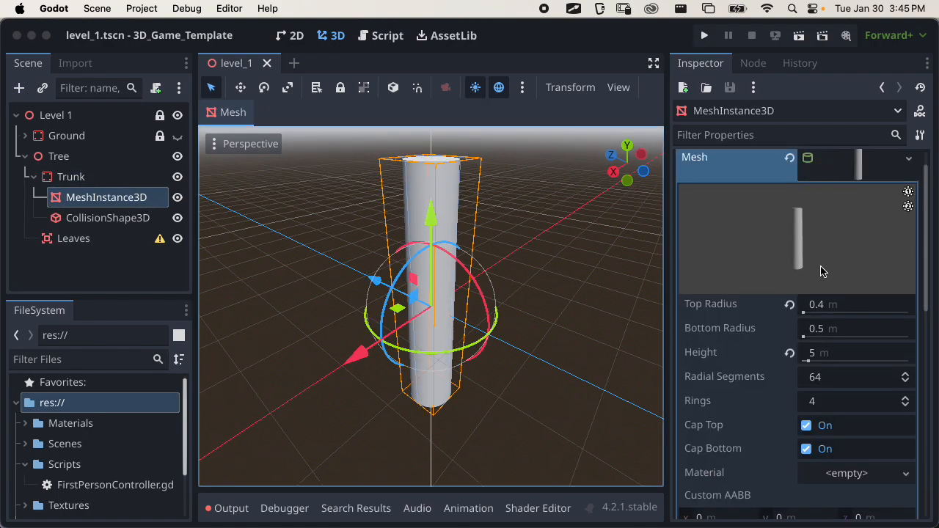
pyautogui.click(856, 171)
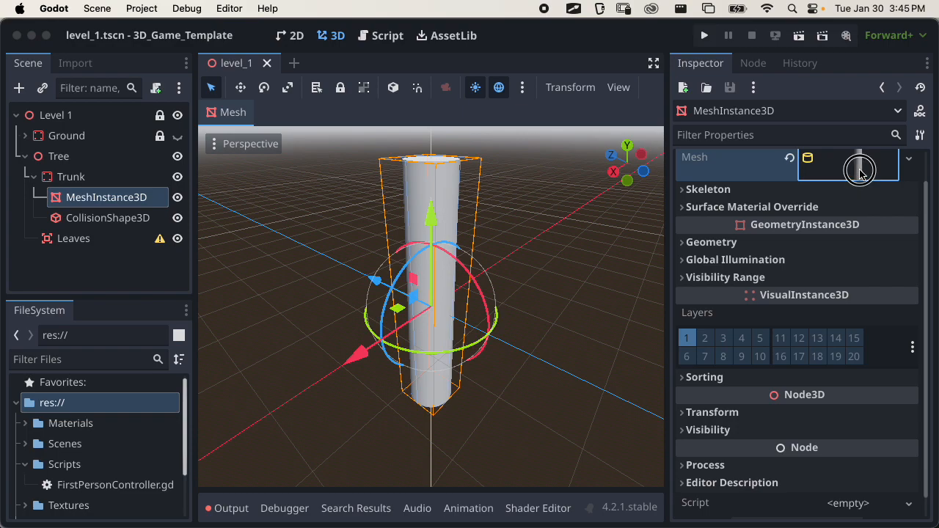
pyautogui.click(860, 171)
pyautogui.scroll(-3, 807, 264)
pyautogui.scroll(3, 824, 243)
pyautogui.click(851, 170)
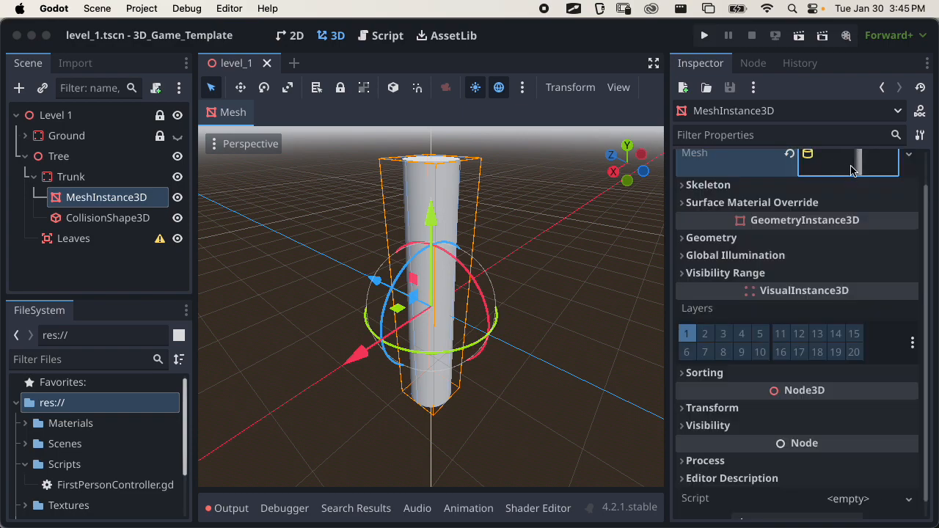
pyautogui.click(756, 202)
pyautogui.click(850, 223)
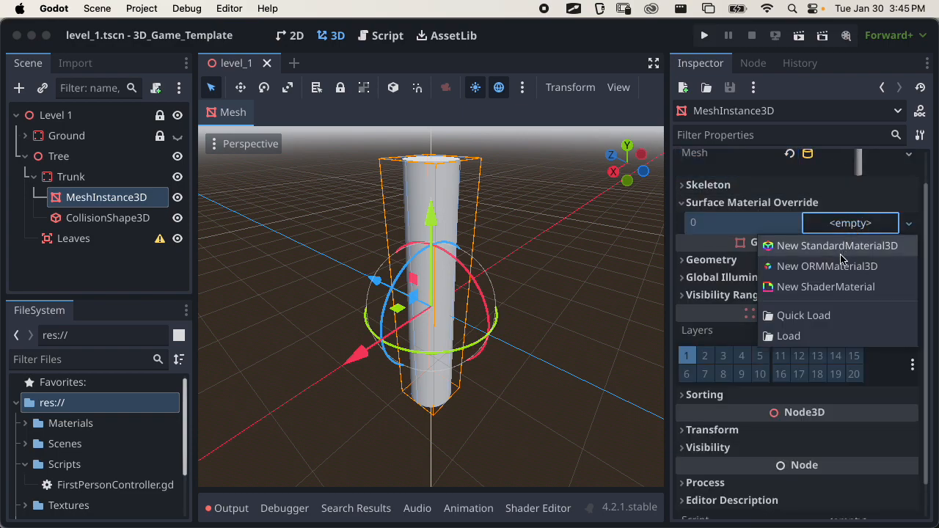
pyautogui.click(840, 245)
pyautogui.click(851, 255)
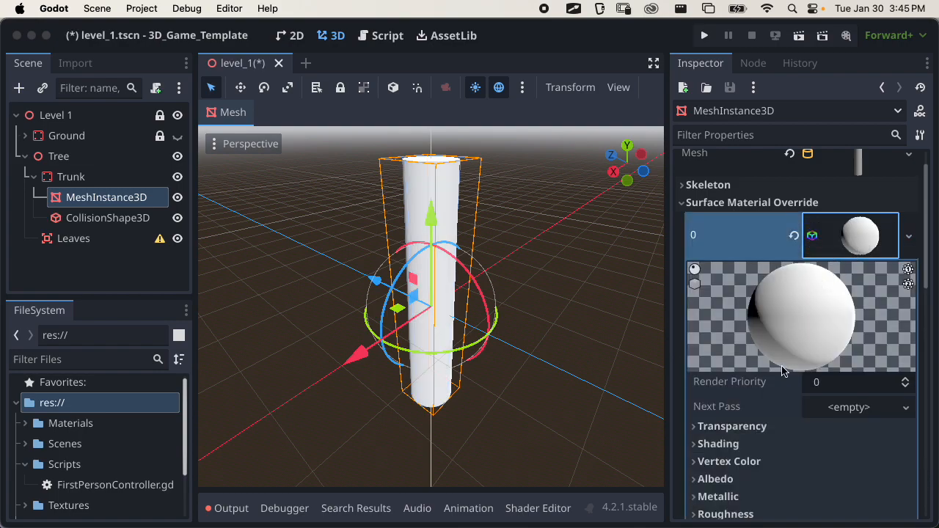
# Set the albedo color of the trunk's override material to brown
pyautogui.scroll(-2, 776, 398)
pyautogui.click(750, 421)
pyautogui.scroll(-4, 801, 378)
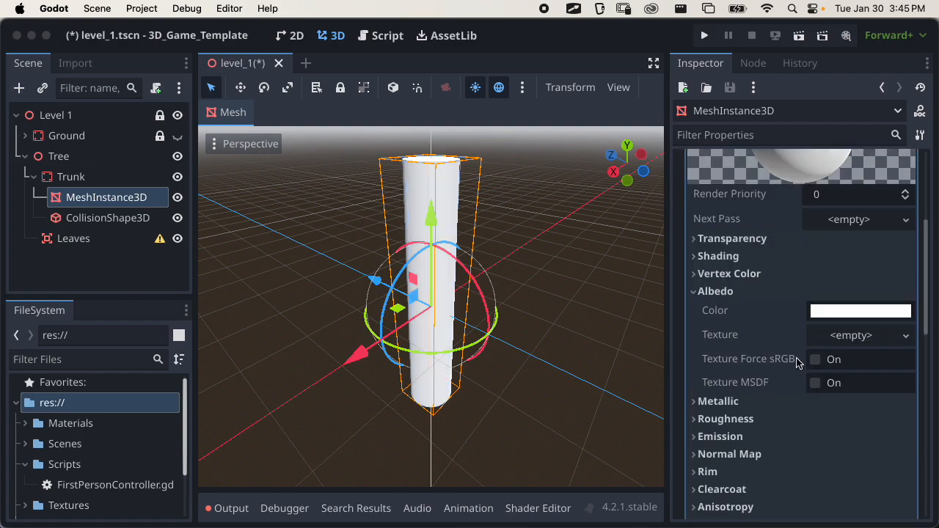
pyautogui.click(850, 314)
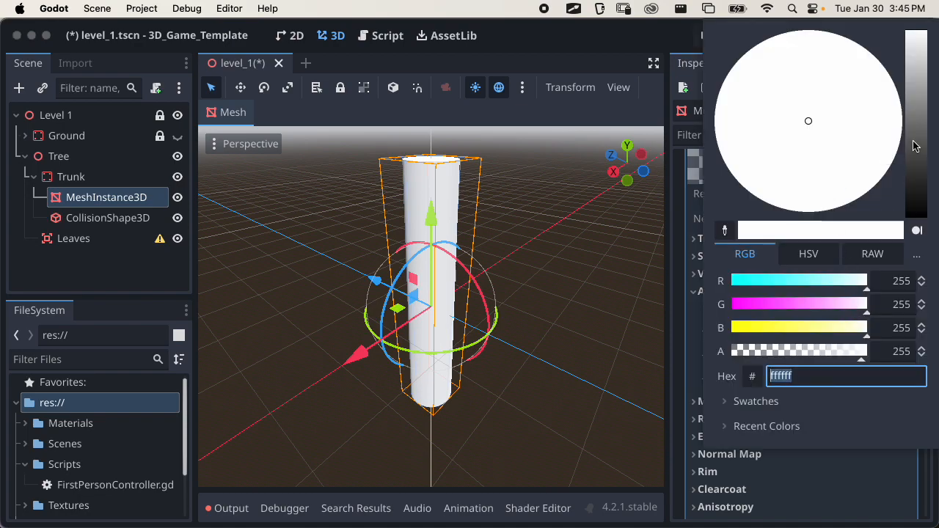
pyautogui.moveTo(917, 146); pyautogui.dragTo(922, 110)
pyautogui.moveTo(857, 110)
pyautogui.mouseDown()
pyautogui.moveTo(818, 118)
pyautogui.moveTo(821, 133)
pyautogui.mouseUp()
pyautogui.moveTo(913, 112)
pyautogui.mouseDown()
pyautogui.moveTo(906, 137)
pyautogui.moveTo(838, 164)
pyautogui.mouseUp()
pyautogui.click(690, 390)
pyautogui.click(741, 293)
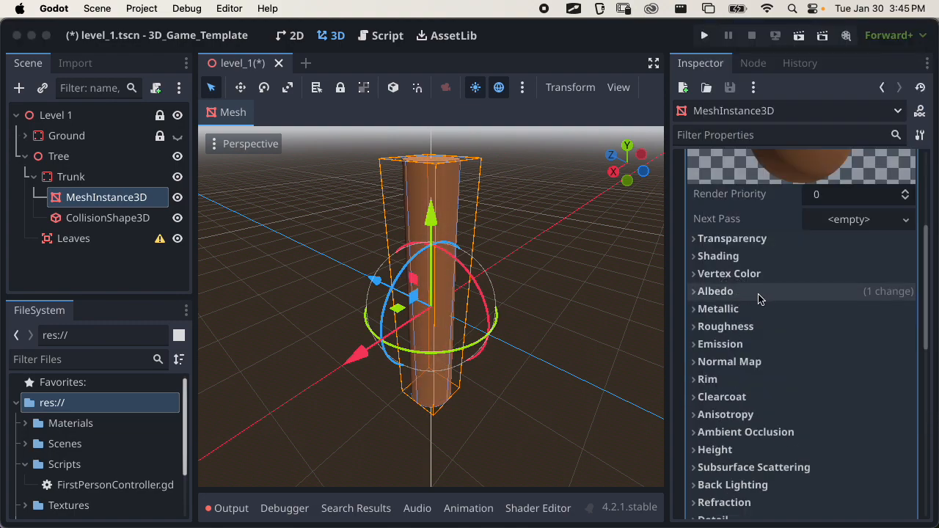
# Collapse the trunk's override material properties and save the level_1 scene
pyautogui.scroll(5, 764, 286)
pyautogui.click(842, 273)
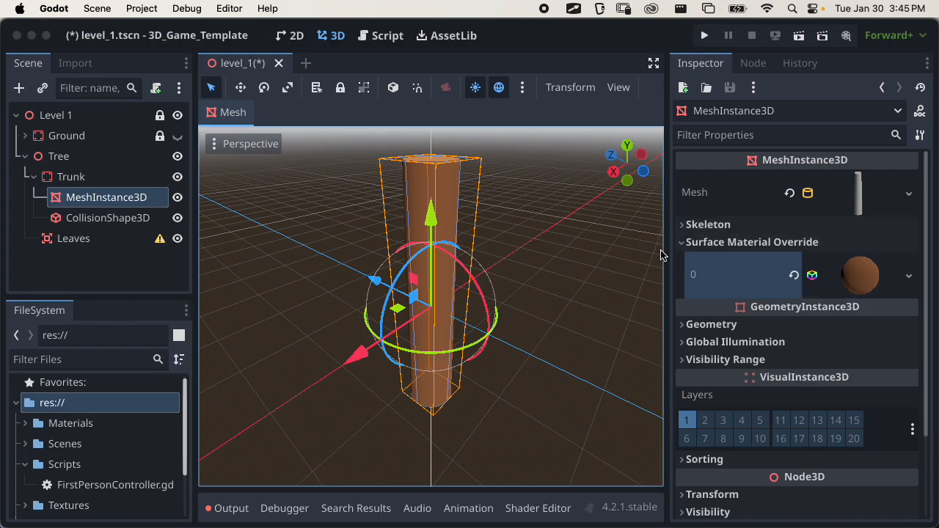
pyautogui.press('super+s')
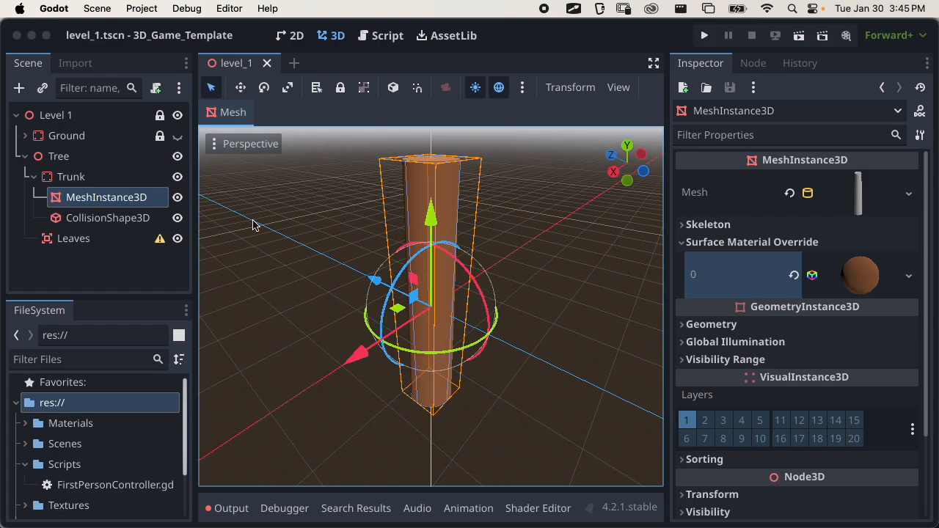
# Collapse the Trunk branch and add a MeshInstance3D child node under Leaves
pyautogui.click(35, 177)
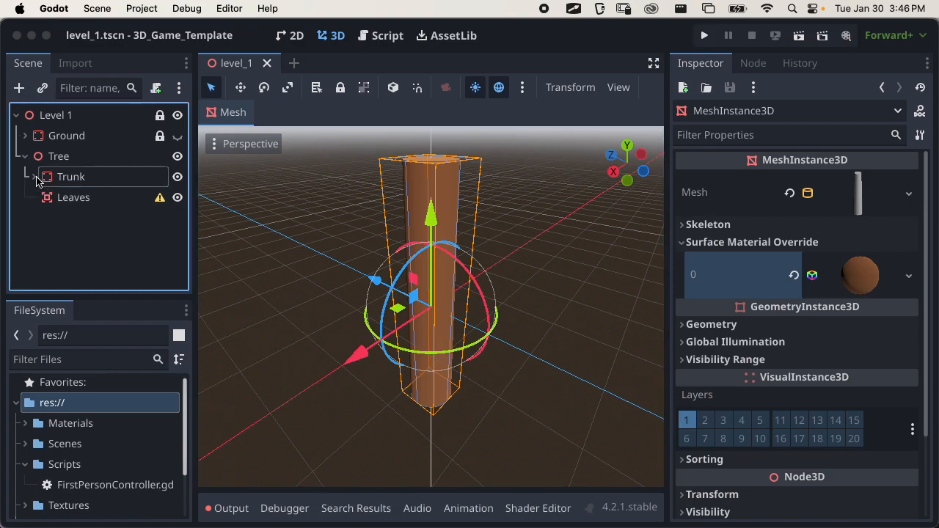
pyautogui.click(80, 198)
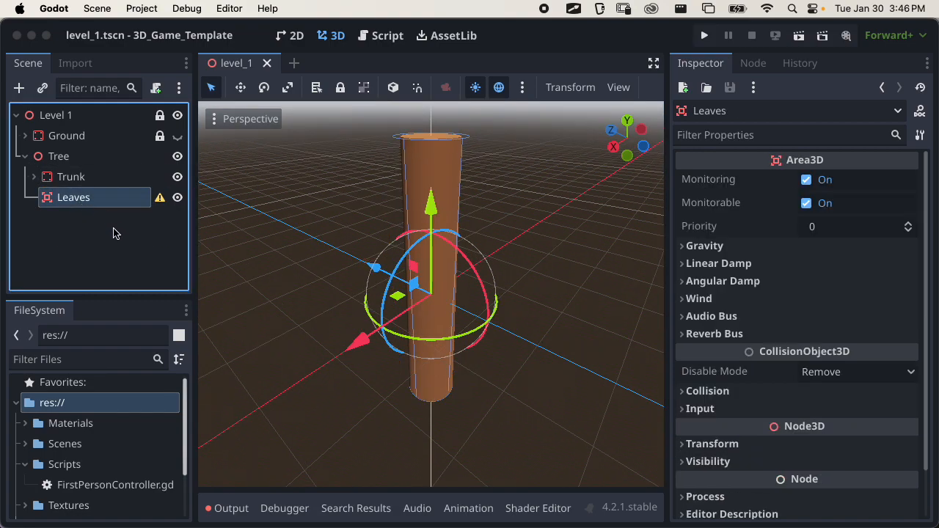
pyautogui.click(19, 88)
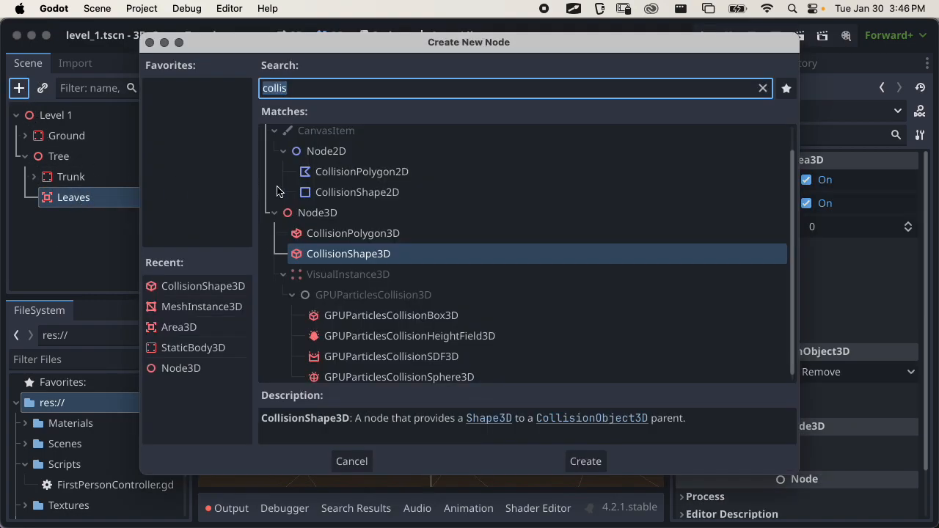
pyautogui.write('mes')
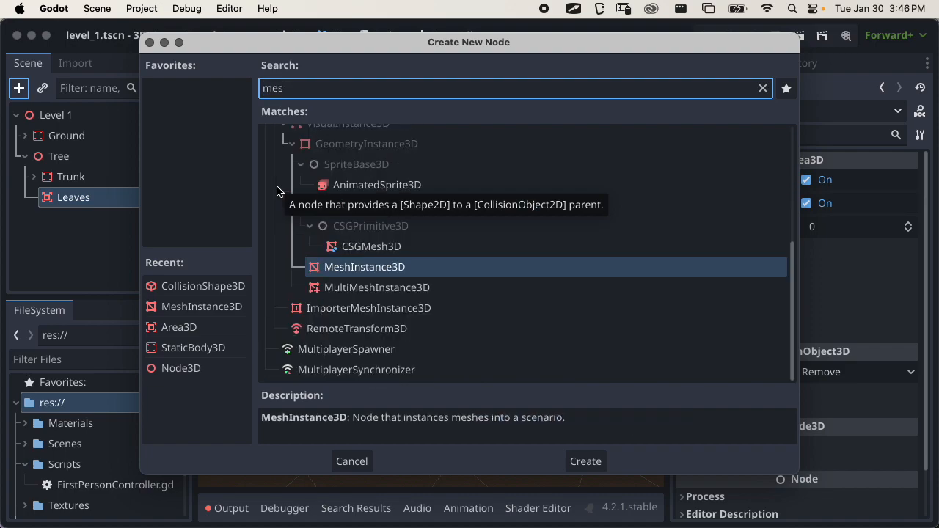
pyautogui.press('Return')
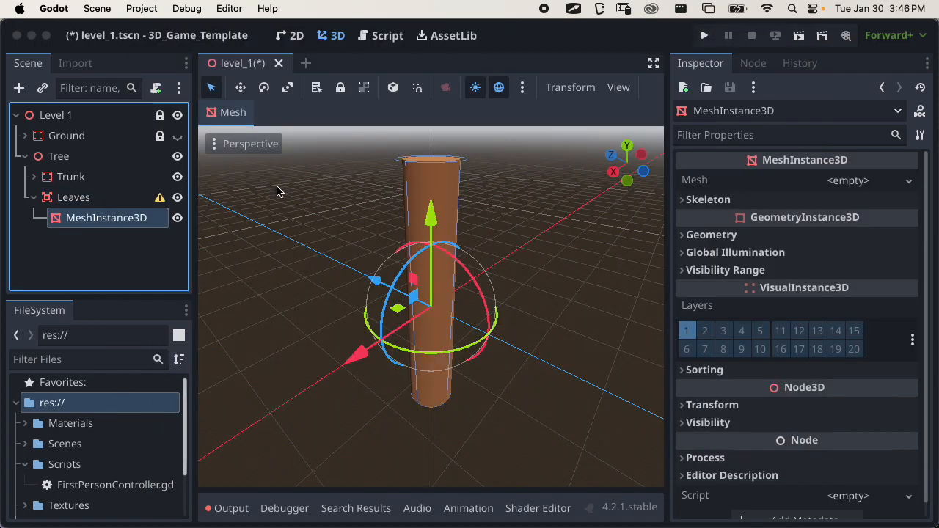
# Read the configuration warning on the Leaves node and dismiss it
pyautogui.click(88, 201)
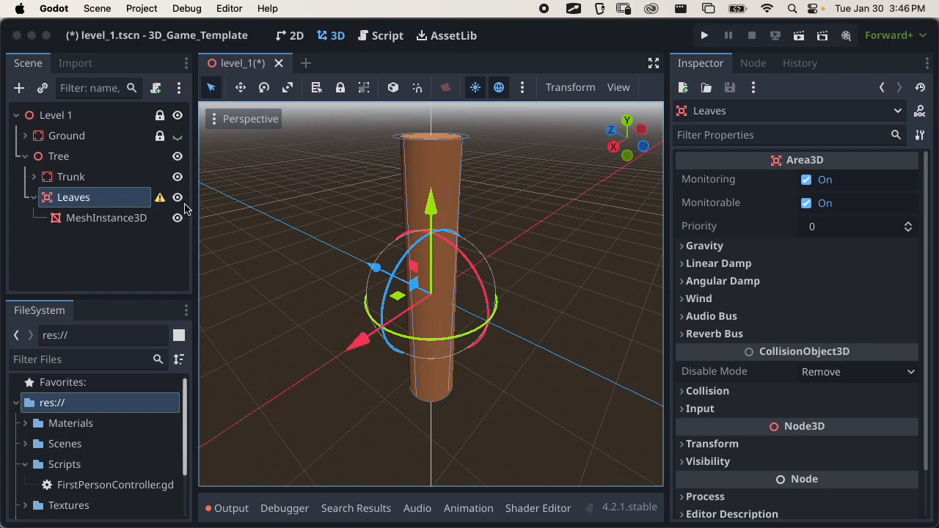
pyautogui.click(159, 198)
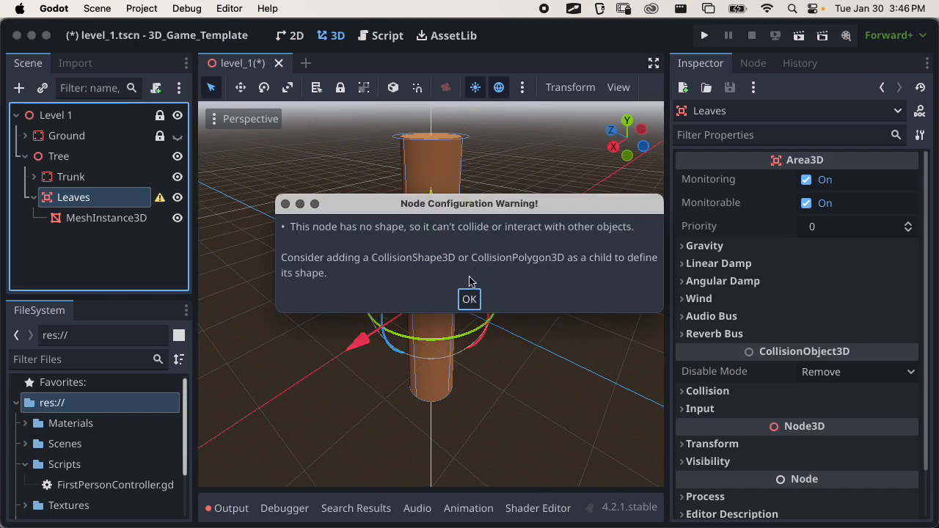
pyautogui.click(469, 298)
# Move the MeshInstance3D out of Leaves to sit directly under Tree and delete the Leaves Area3D node
pyautogui.moveTo(71, 221); pyautogui.dragTo(68, 165)
pyautogui.click(68, 205)
pyautogui.rightClick(129, 205)
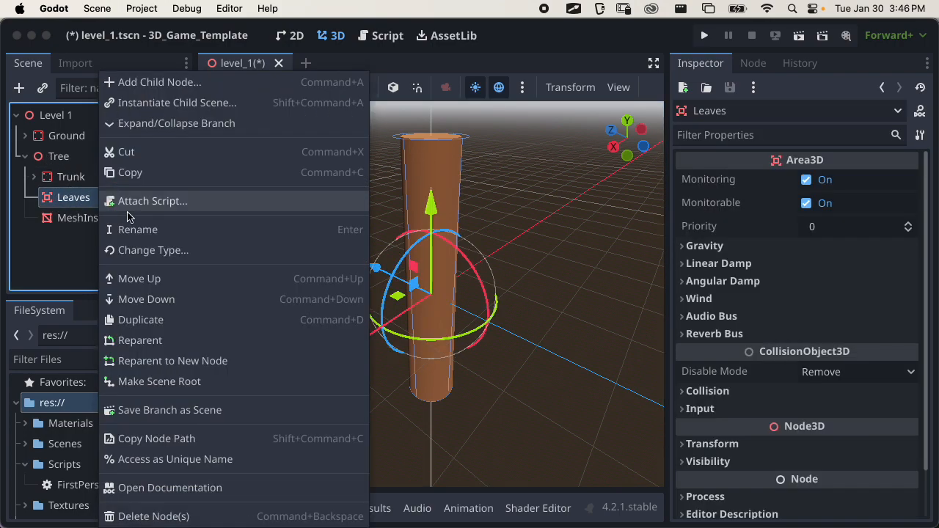
pyautogui.click(133, 517)
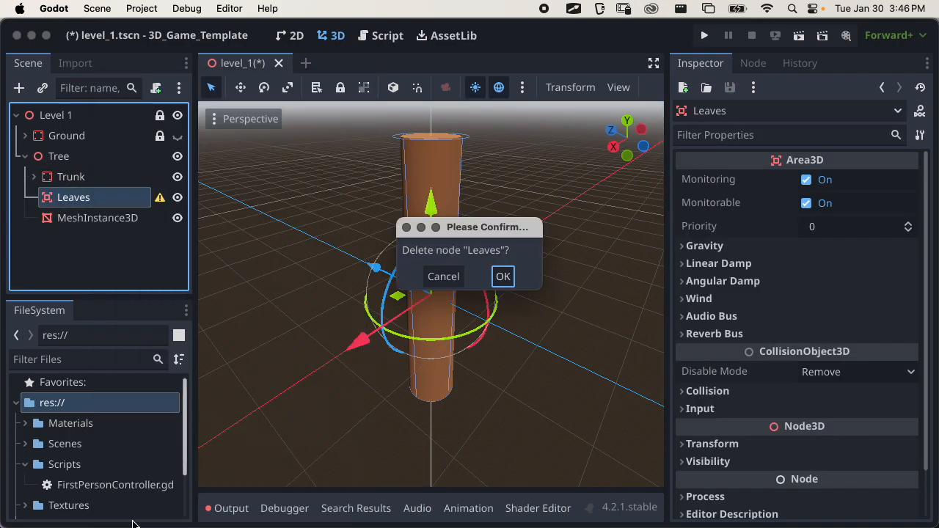
pyautogui.click(503, 277)
# Rename the MeshInstance3D under Tree as Leaves
pyautogui.click(103, 202)
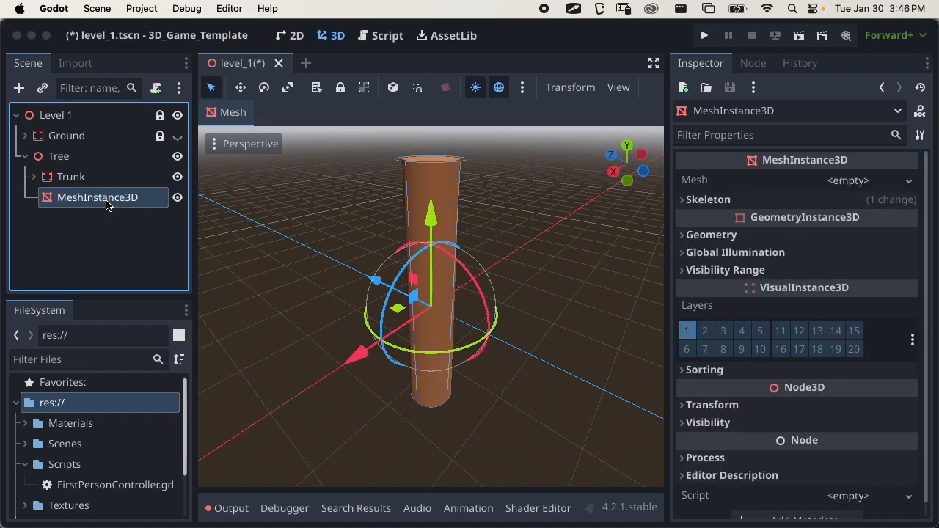
pyautogui.doubleClick(107, 204)
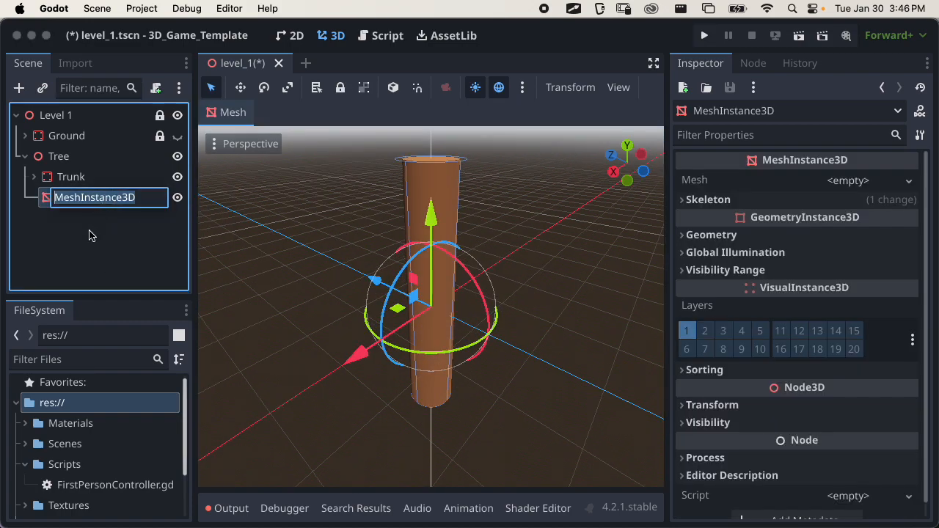
pyautogui.write('Leaves')
pyautogui.press('Return')
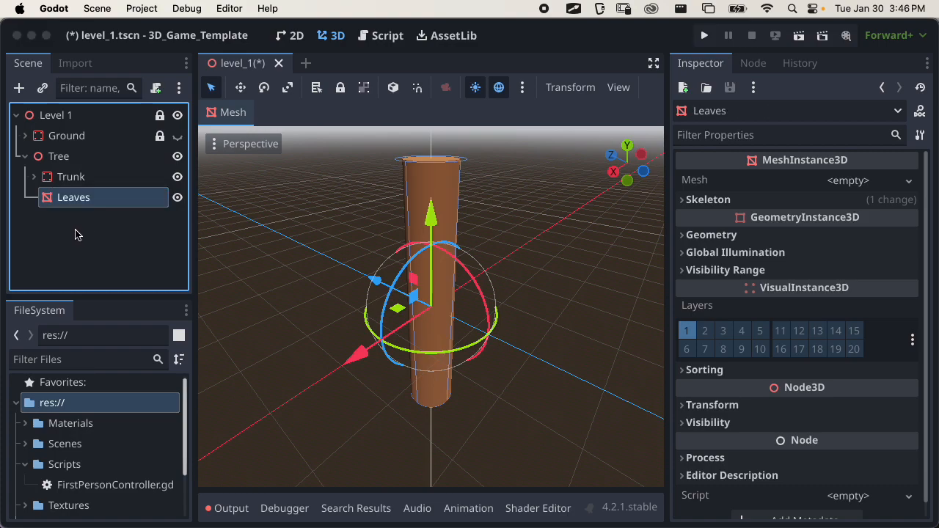
# Assign a new SphereMesh to the Leaves node and open the mesh's properties
pyautogui.scroll(-1, 476, 352)
pyautogui.moveTo(476, 352); pyautogui.dragTo(396, 305, button='middle')
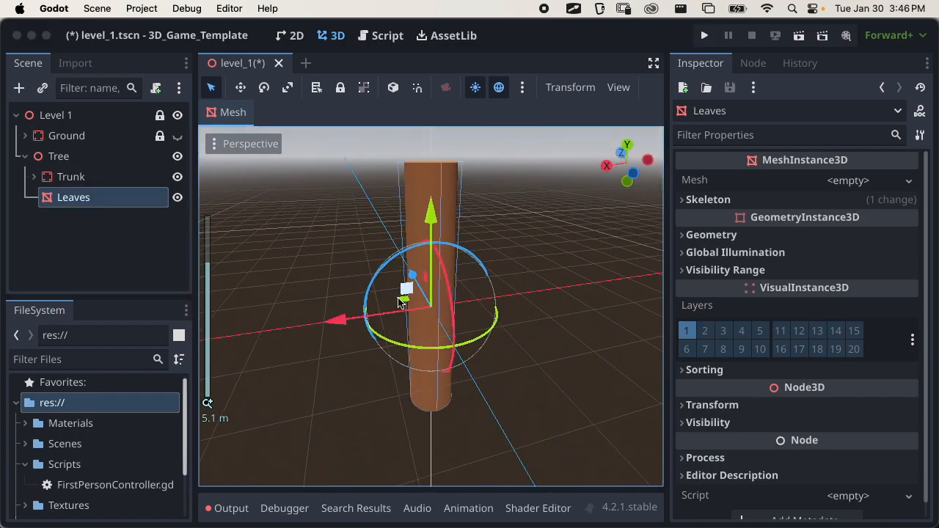
pyautogui.scroll(-5, 398, 302)
pyautogui.click(862, 179)
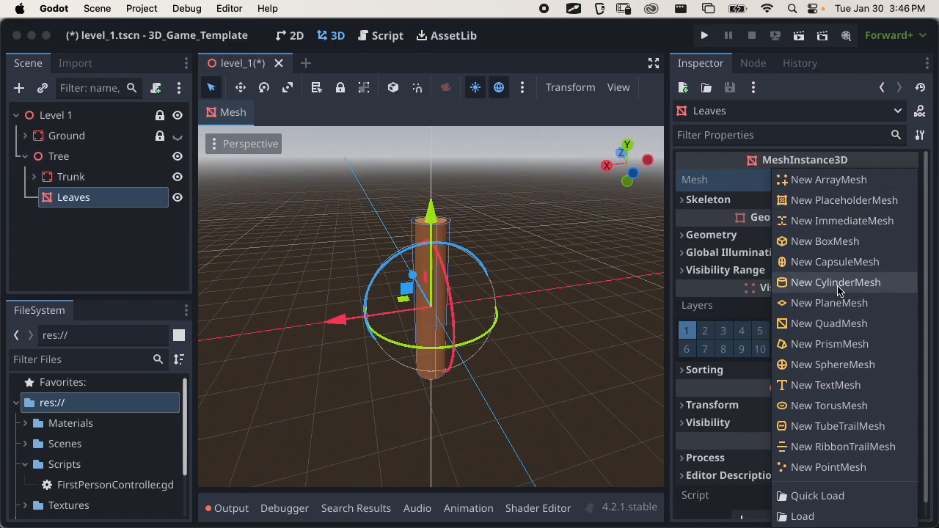
pyautogui.click(840, 365)
pyautogui.click(909, 194)
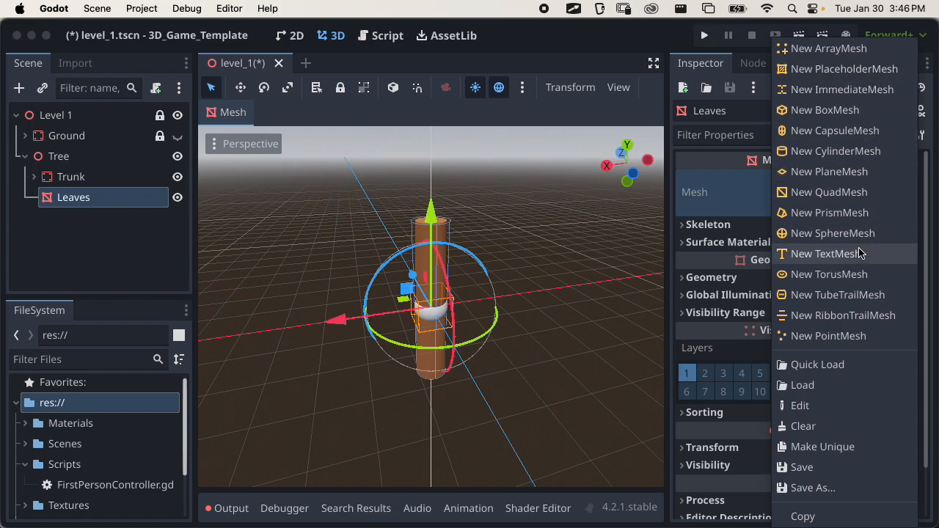
pyautogui.click(833, 234)
pyautogui.click(829, 192)
# Set the Leaves sphere mesh's radius to 2 m and its height to 4 m
pyautogui.click(802, 342)
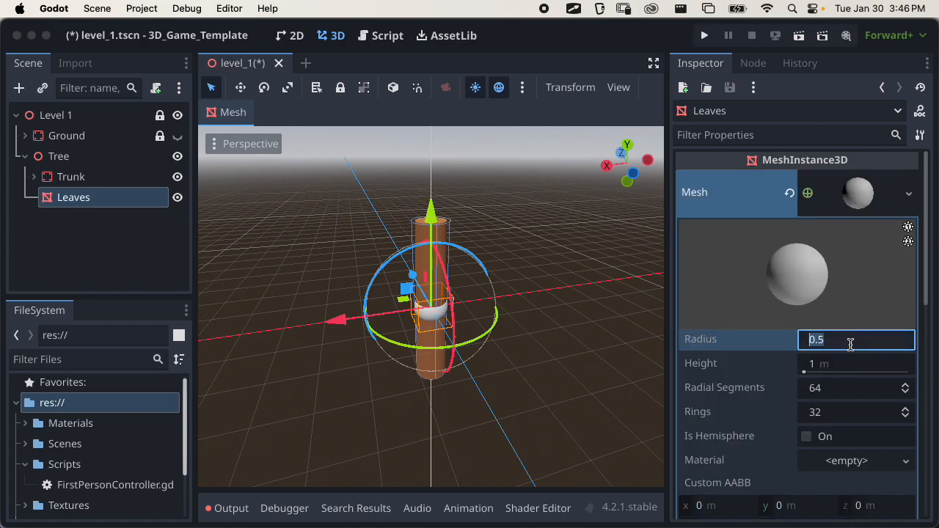
pyautogui.write('2')
pyautogui.press('Return')
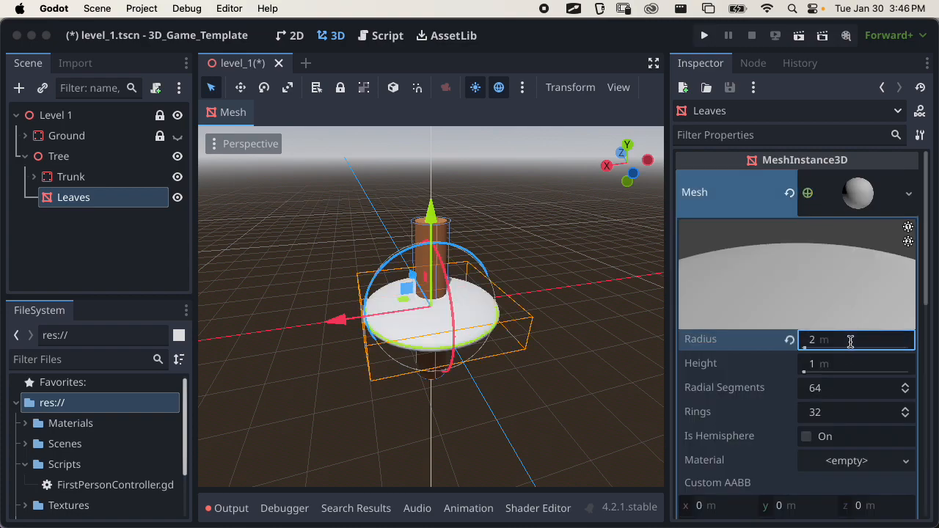
pyautogui.click(853, 365)
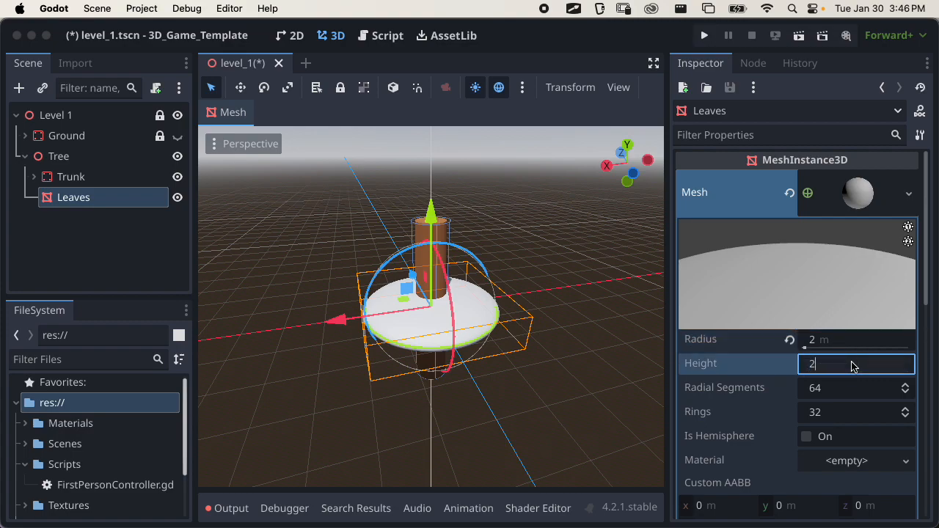
pyautogui.write('2')
pyautogui.press('Return')
pyautogui.click(852, 365)
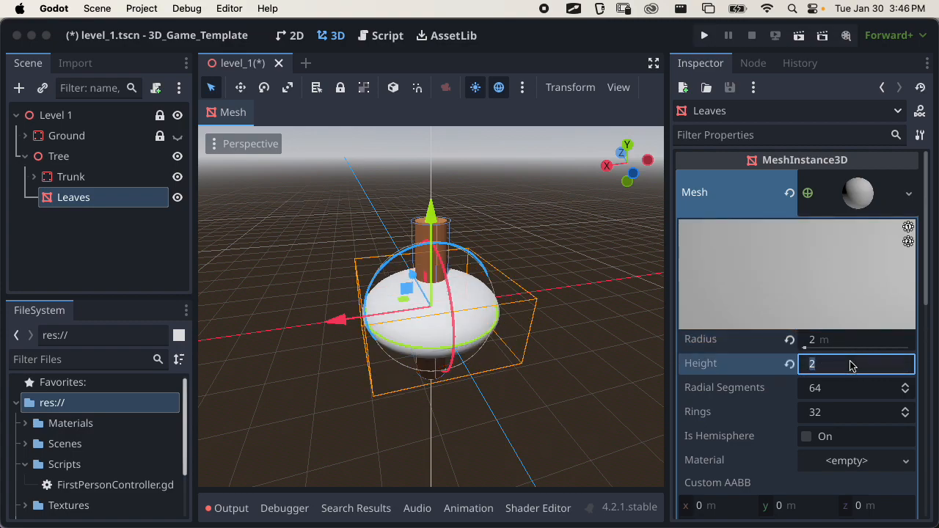
pyautogui.write('4')
pyautogui.press('Return')
# Try 16 radial segments on the Leaves sphere mesh
pyautogui.scroll(5, 396, 301)
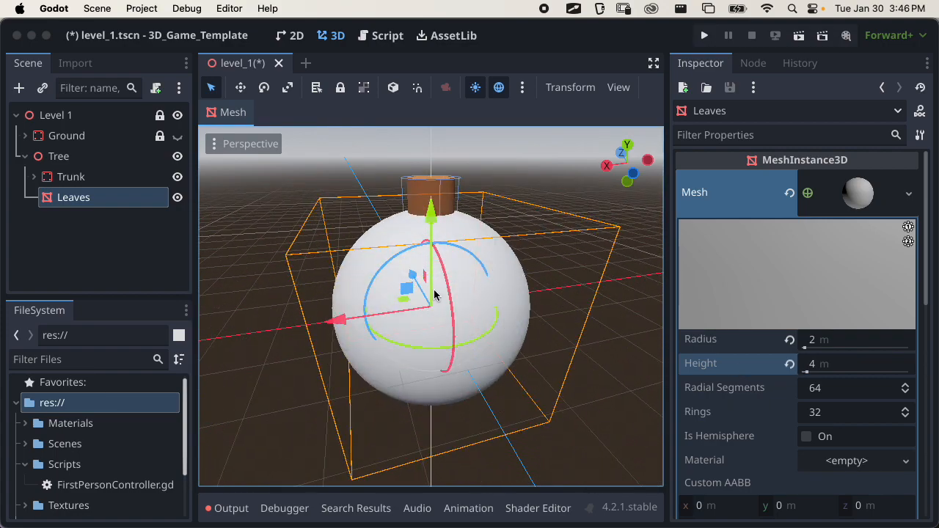
pyautogui.moveTo(459, 315); pyautogui.dragTo(539, 260, button='middle')
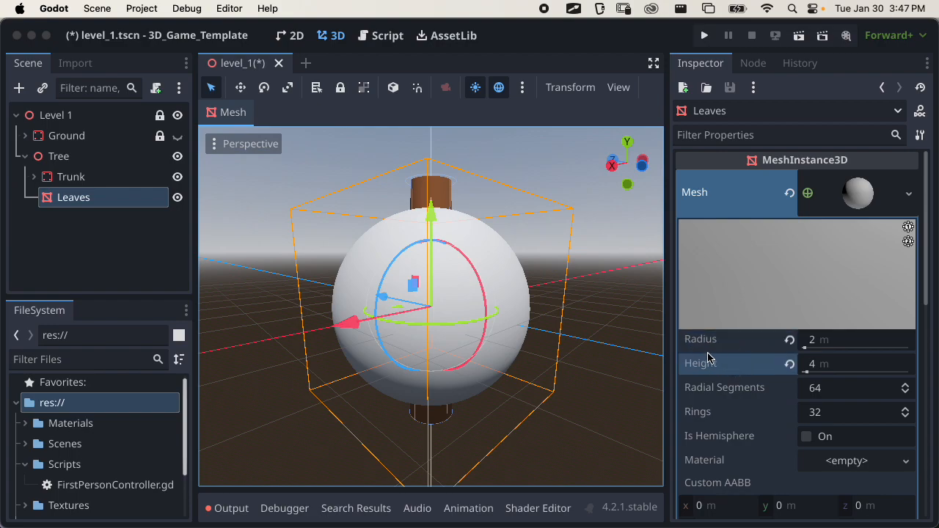
pyautogui.scroll(-2, 541, 359)
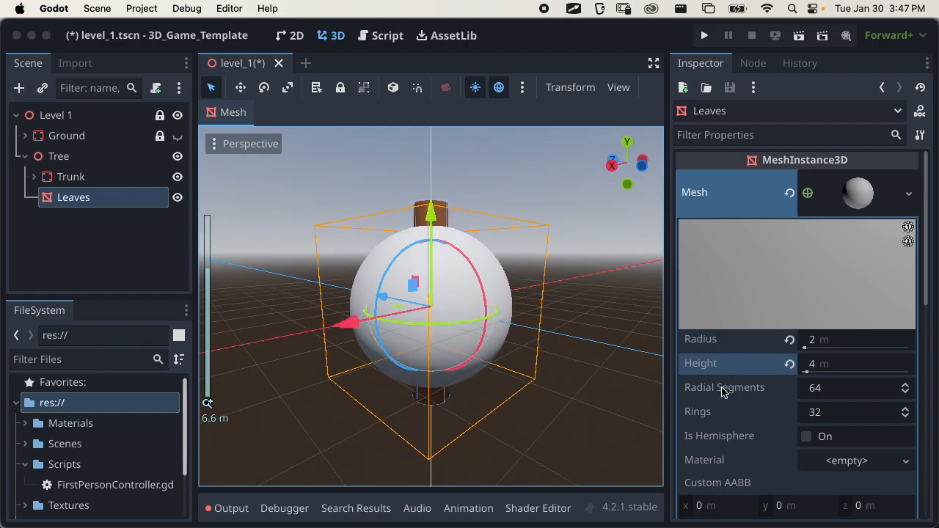
pyautogui.moveTo(512, 359); pyautogui.dragTo(527, 387, button='middle')
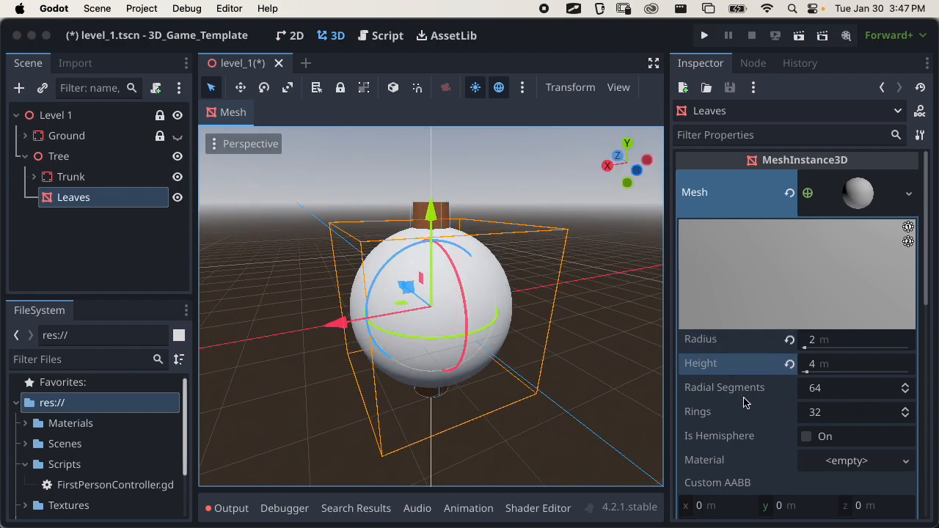
pyautogui.click(837, 395)
pyautogui.write('16')
pyautogui.press('Return')
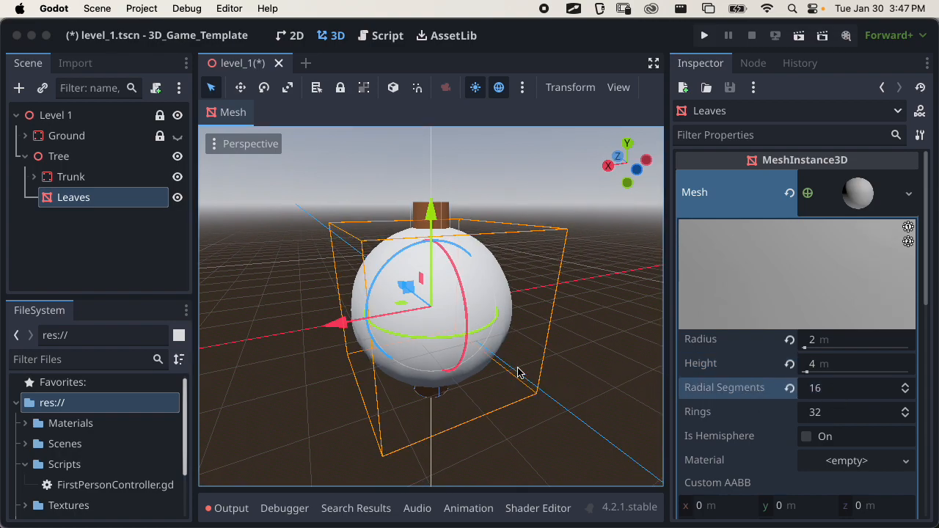
# Set both the radial segments and the rings of the Leaves sphere mesh to 8
pyautogui.moveTo(517, 375); pyautogui.dragTo(561, 336, button='middle')
pyautogui.click(859, 388)
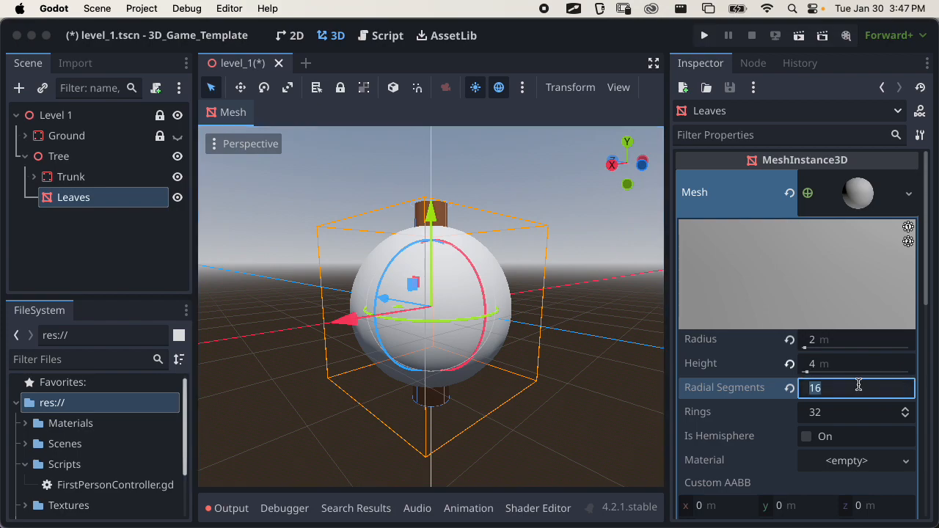
pyautogui.write('8')
pyautogui.press('Return')
pyautogui.scroll(10, 585, 371)
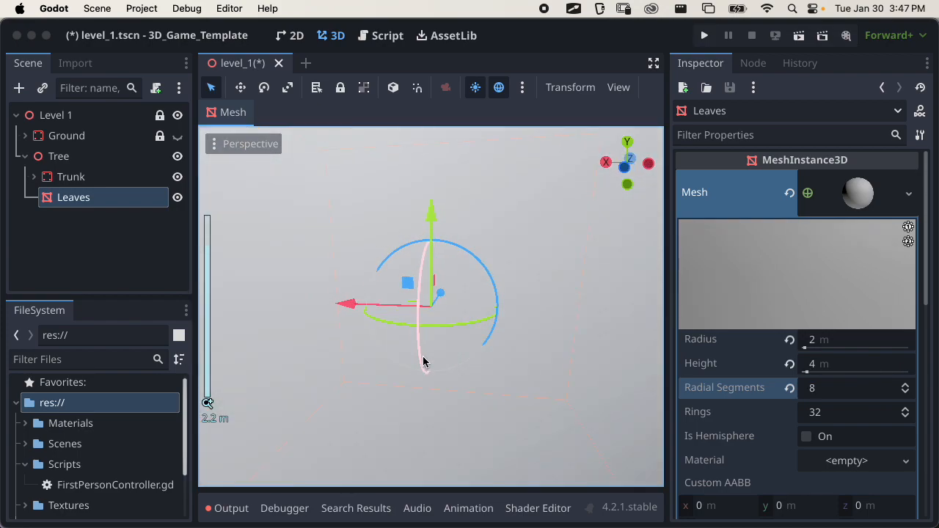
pyautogui.scroll(-10, 424, 362)
pyautogui.moveTo(450, 352); pyautogui.dragTo(539, 245, button='middle')
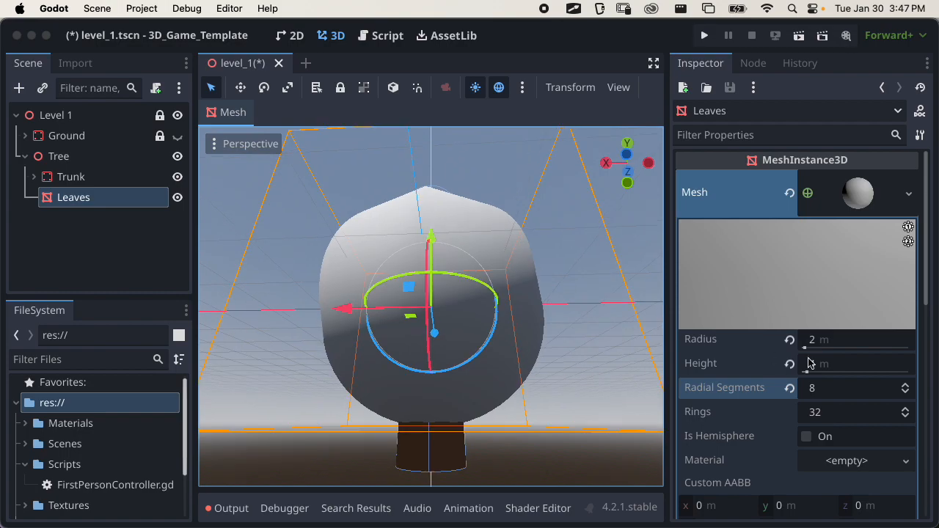
pyautogui.click(847, 412)
pyautogui.write('8')
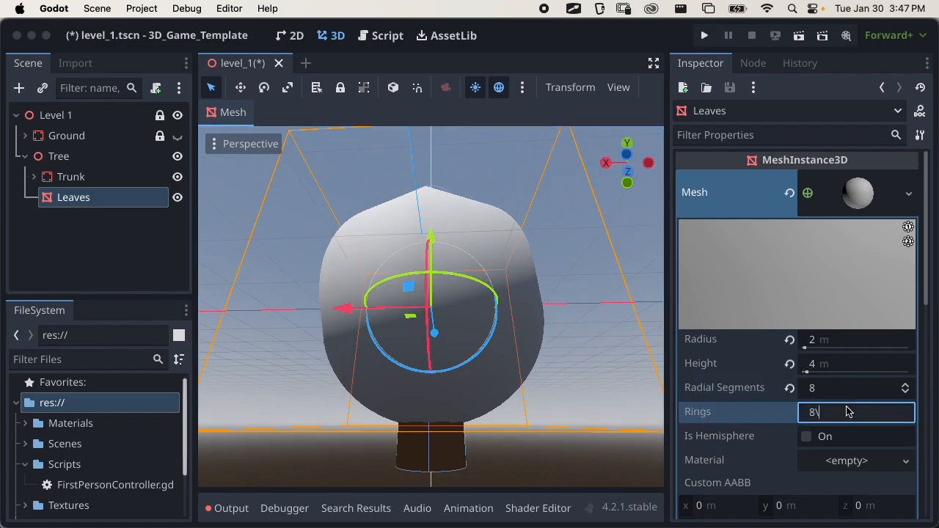
pyautogui.press('Return')
pyautogui.moveTo(528, 331); pyautogui.dragTo(563, 457, button='middle')
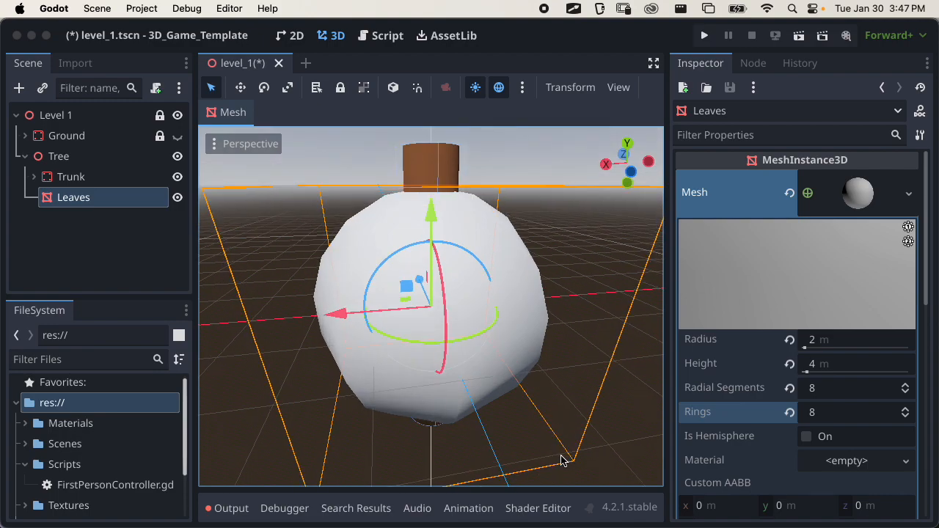
# Add a new StandardMaterial3D as surface material override 0 on Leaves and open its properties
pyautogui.click(851, 195)
pyautogui.click(800, 242)
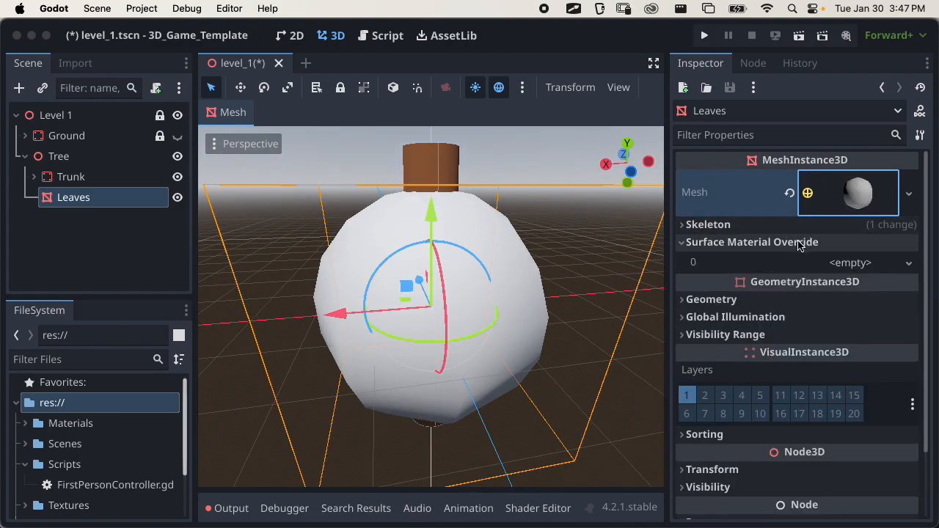
pyautogui.click(855, 262)
pyautogui.click(843, 288)
pyautogui.click(864, 286)
# Set the albedo colour of the Leaves material override to light green, hex 75d1a3
pyautogui.scroll(-5, 757, 357)
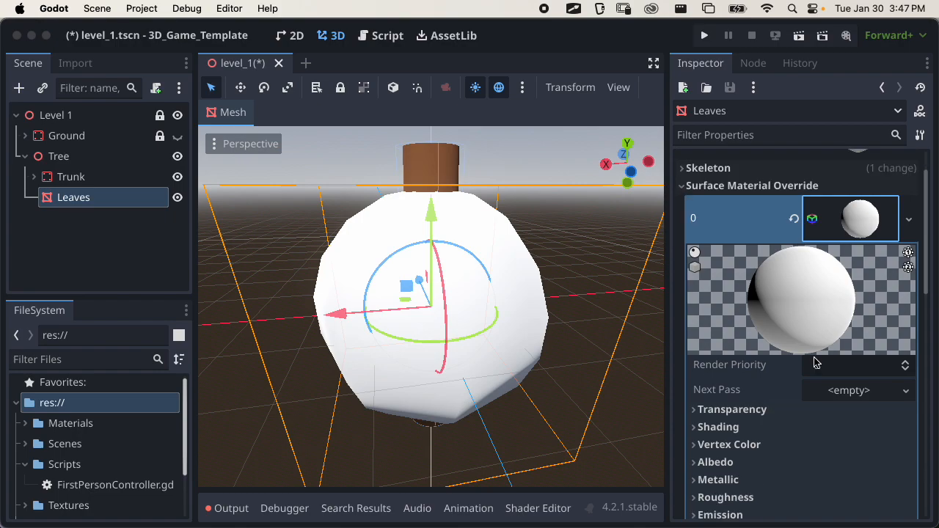
pyautogui.scroll(-3, 750, 415)
pyautogui.click(756, 327)
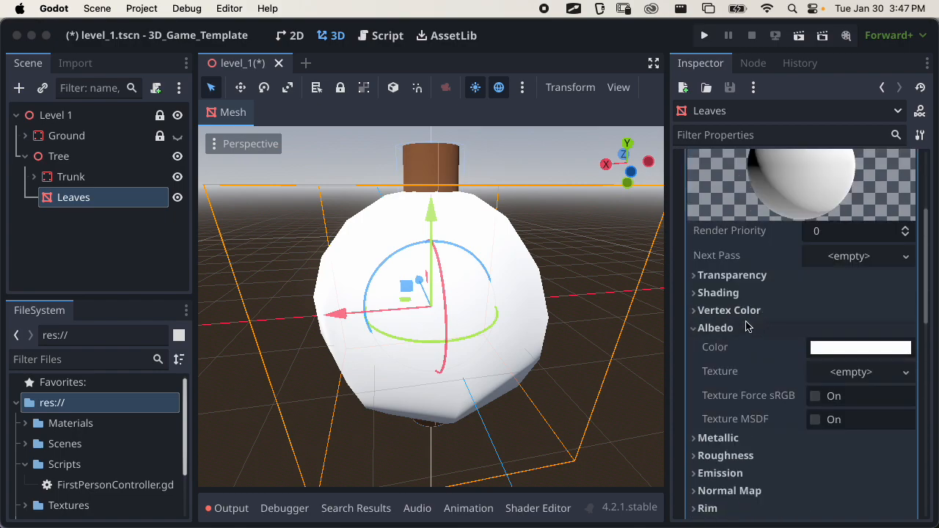
pyautogui.click(827, 350)
pyautogui.click(917, 74)
pyautogui.moveTo(833, 81)
pyautogui.mouseDown()
pyautogui.moveTo(745, 162)
pyautogui.moveTo(751, 142)
pyautogui.mouseUp()
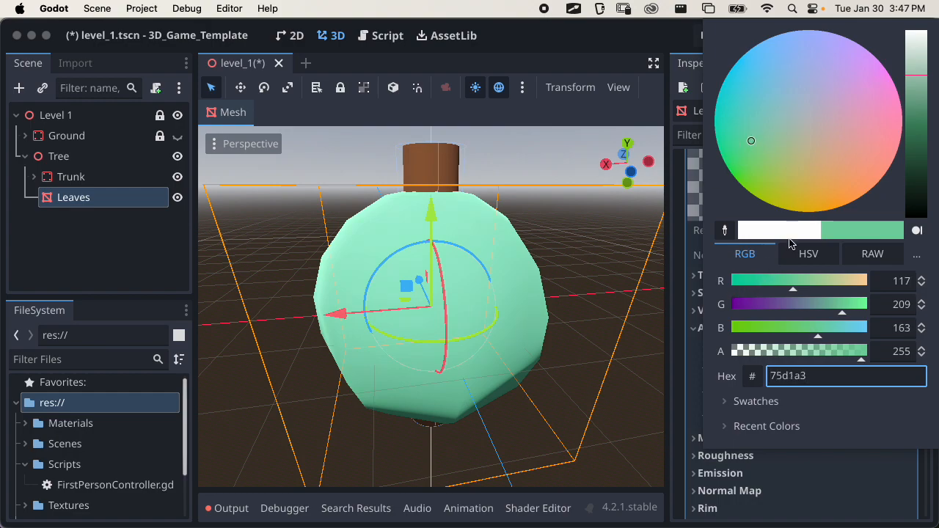
pyautogui.click(808, 490)
pyautogui.scroll(5, 763, 350)
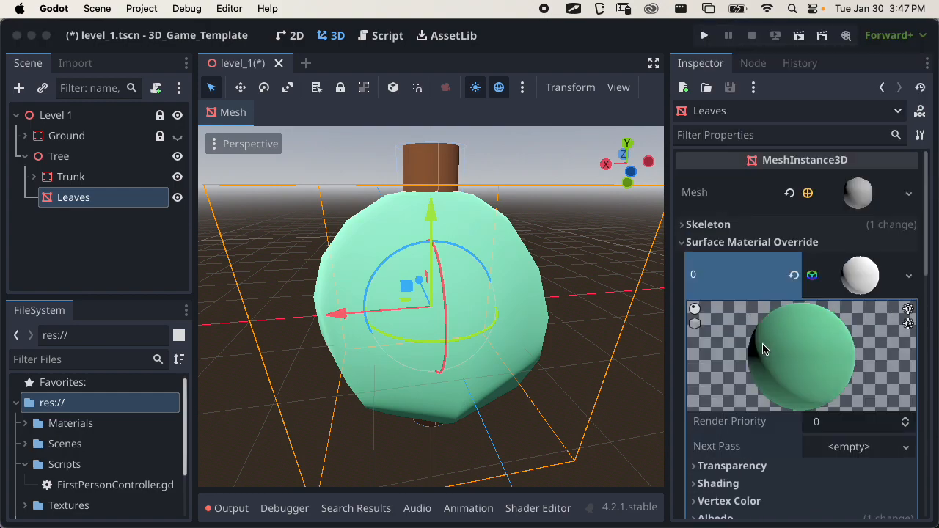
pyautogui.click(744, 247)
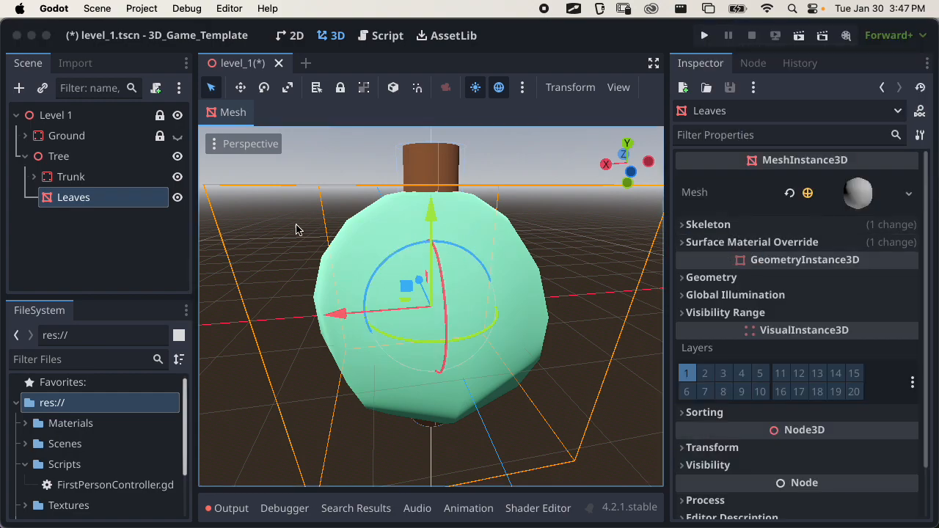
# Move the Leaves sphere straight up along the Y axis to the top of the Trunk and save the scene
pyautogui.scroll(-5, 470, 319)
pyautogui.moveTo(470, 318); pyautogui.dragTo(353, 263, button='middle')
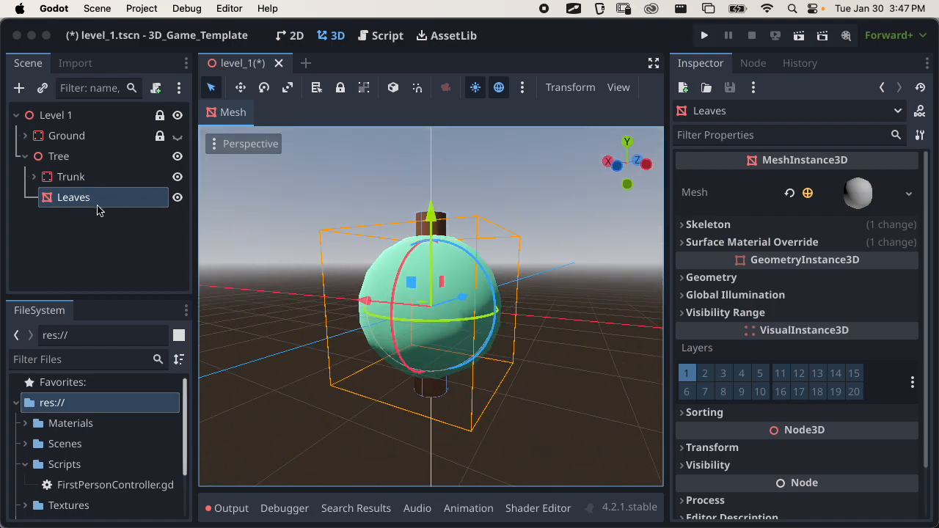
pyautogui.moveTo(430, 214); pyautogui.dragTo(459, 82)
pyautogui.scroll(-5, 447, 268)
pyautogui.hscroll(5, 445, 269)
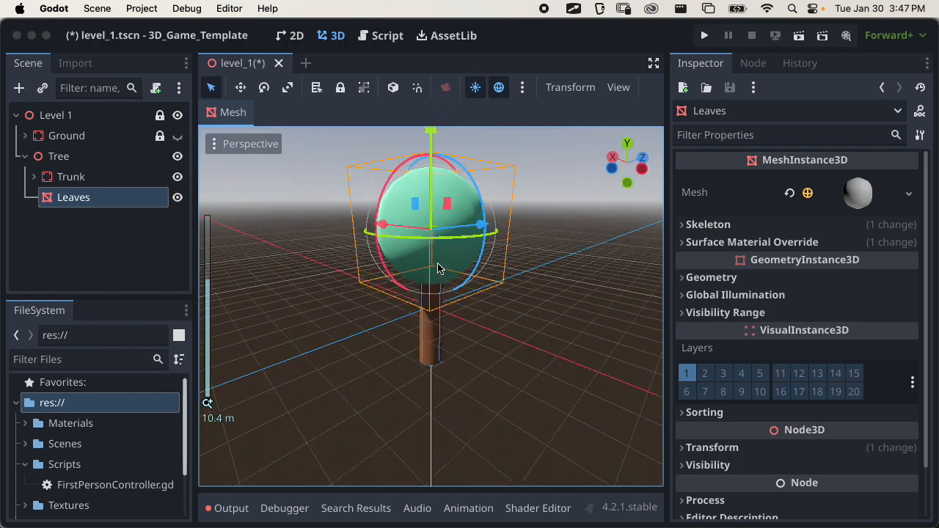
pyautogui.press('super+s')
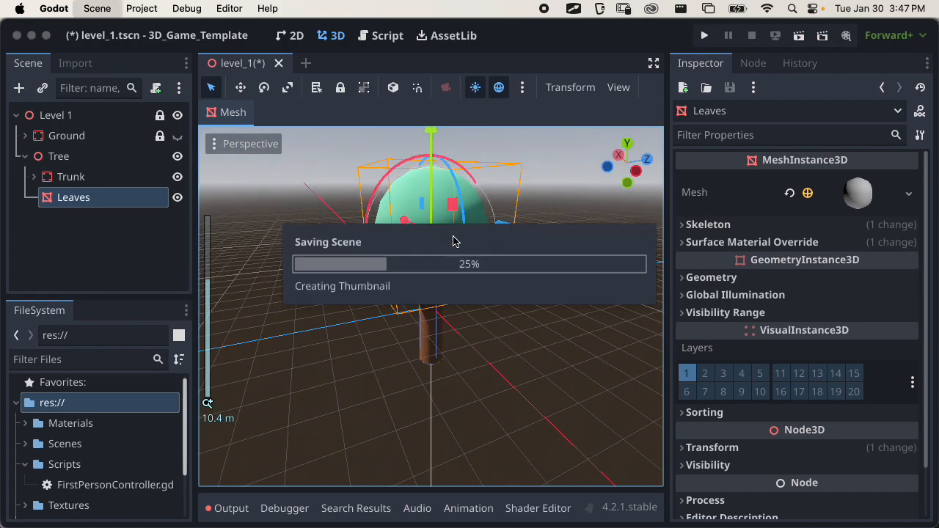
# Fine-tune the height of the Leaves on the Trunk, save the scene and inspect where the two parts meet
pyautogui.scroll(-3, 383, 354)
pyautogui.hscroll(-5, 383, 354)
pyautogui.moveTo(442, 192); pyautogui.dragTo(446, 162)
pyautogui.press('super+s')
pyautogui.scroll(10, 470, 332)
pyautogui.moveTo(518, 360); pyautogui.dragTo(436, 335, button='middle')
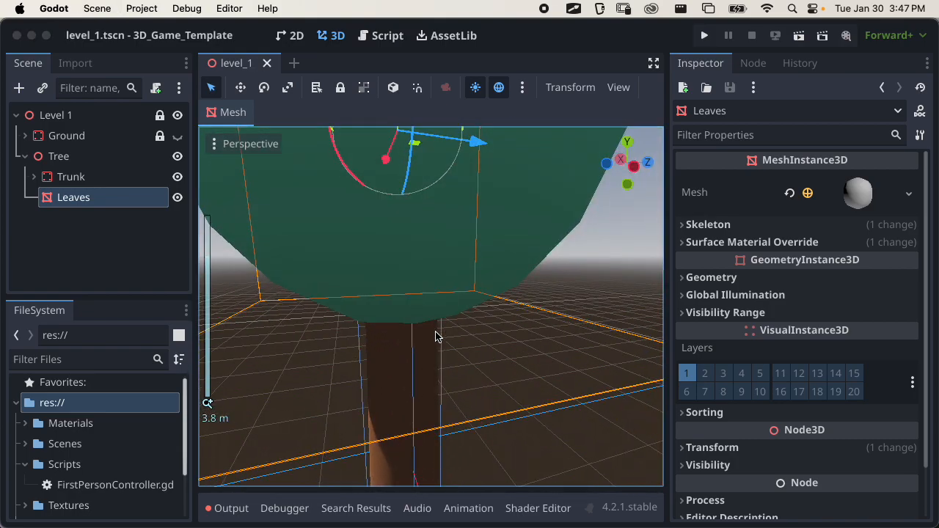
pyautogui.scroll(-7, 438, 338)
pyautogui.scroll(-5, 367, 301)
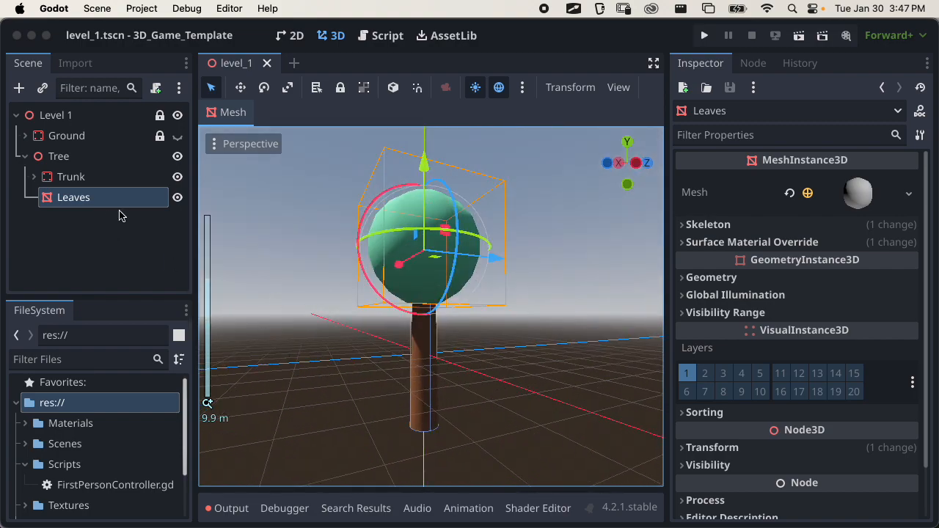
# Raise the Trunk slightly along the Y axis so that it reaches further into the Leaves
pyautogui.click(101, 178)
pyautogui.moveTo(423, 257); pyautogui.dragTo(431, 239)
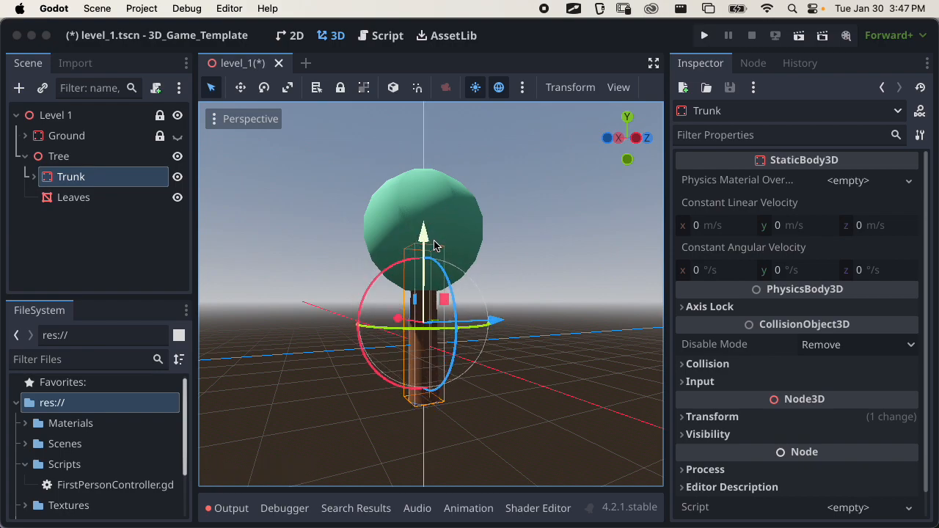
# Try moving the Trunk's MeshInstance3D up separately from its collision shape, and undo that move
pyautogui.click(32, 177)
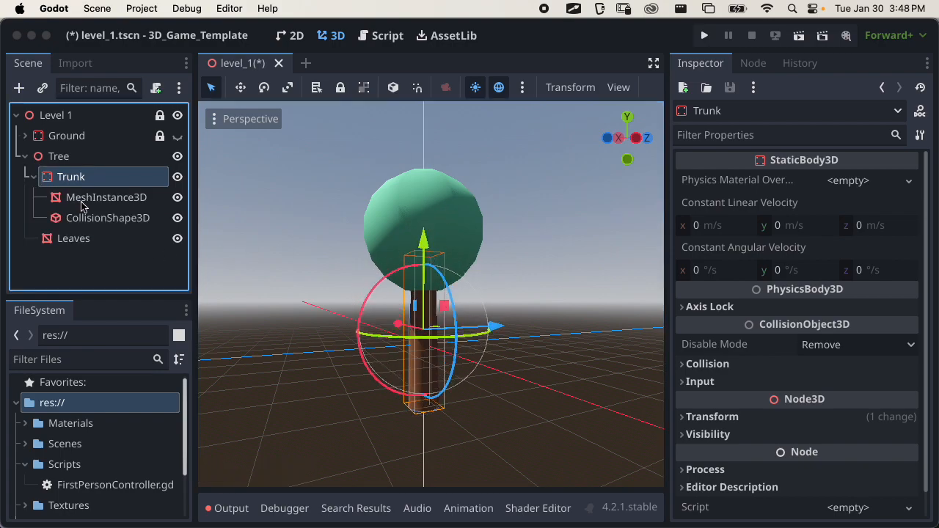
pyautogui.click(60, 197)
pyautogui.moveTo(428, 252); pyautogui.dragTo(433, 186)
pyautogui.scroll(5, 477, 350)
pyautogui.keyDown('shift'); pyautogui.moveTo(434, 428); pyautogui.dragTo(486, 207, button='middle'); pyautogui.keyUp('shift')
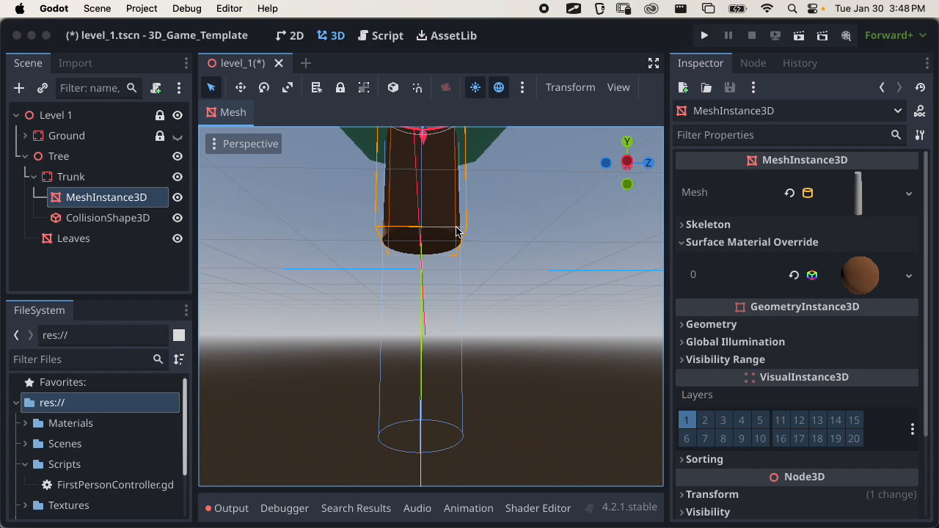
pyautogui.press('super+z')
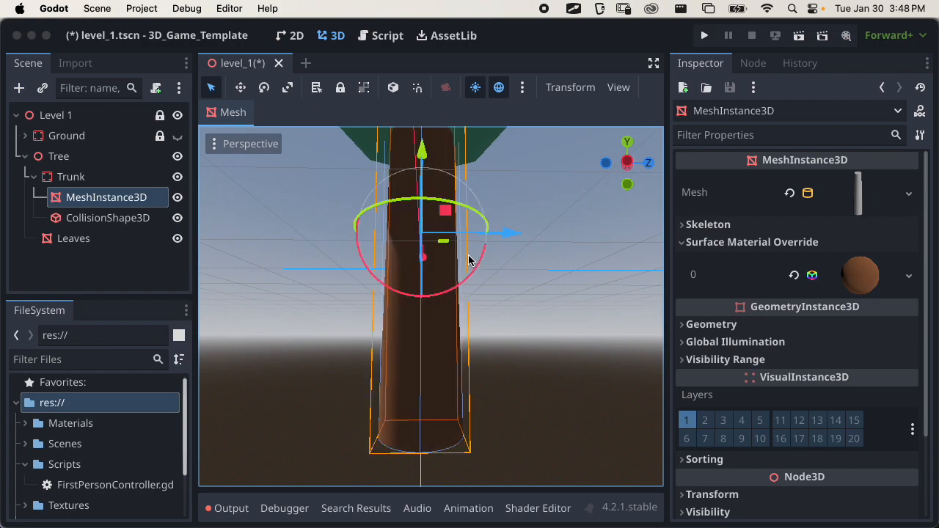
# Save the scene and lock both the Trunk and the Leaves nodes
pyautogui.press('super+s')
pyautogui.scroll(-1, 473, 268)
pyautogui.moveTo(473, 268)
pyautogui.mouseDown(button='middle')
pyautogui.moveTo(478, 325)
pyautogui.moveTo(462, 265)
pyautogui.mouseUp(button='middle')
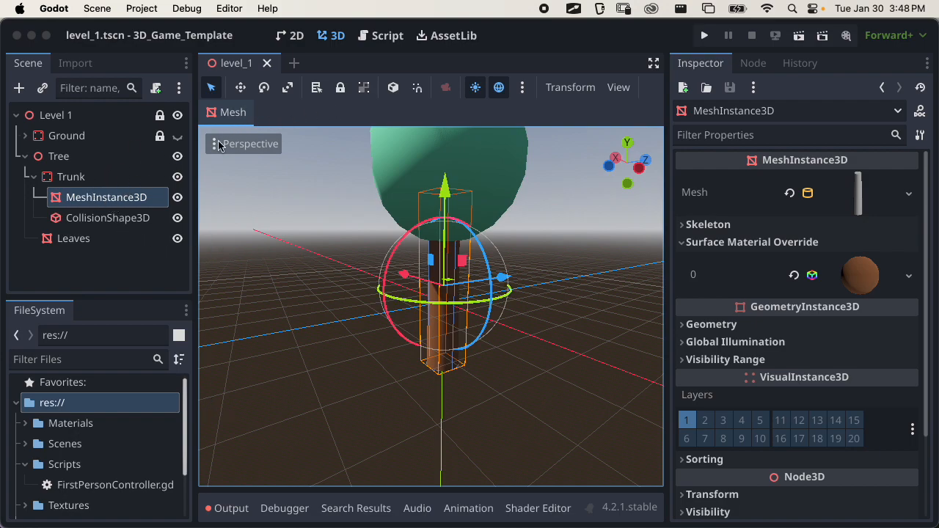
pyautogui.click(34, 177)
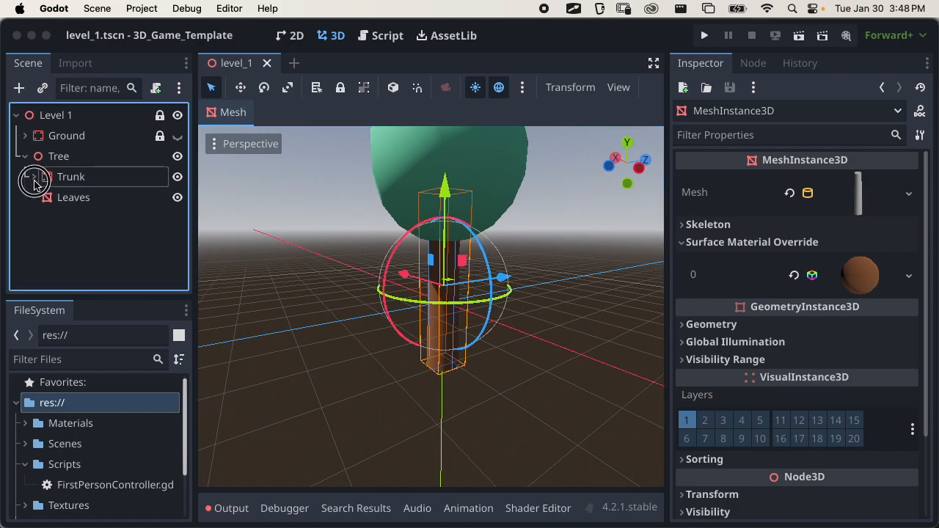
pyautogui.click(116, 182)
pyautogui.click(341, 88)
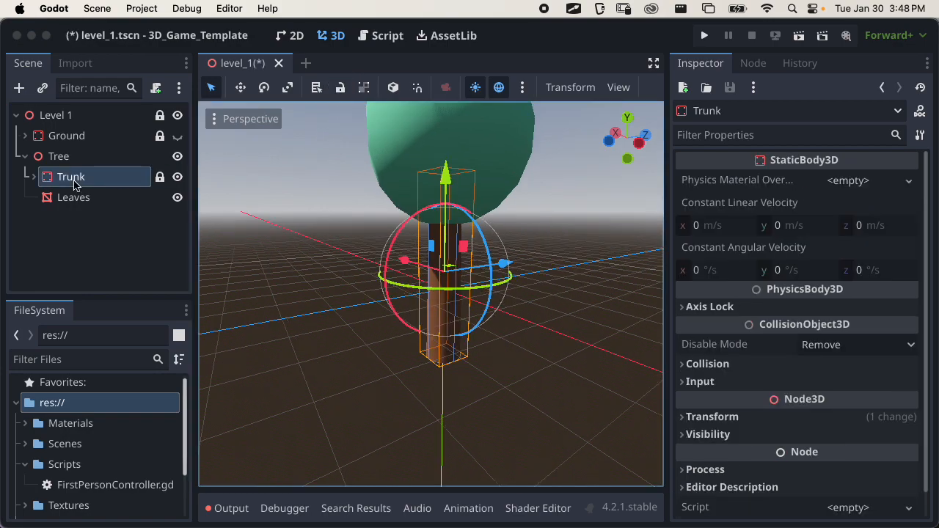
pyautogui.click(77, 197)
pyautogui.click(340, 88)
# Move the whole Tree node up and sideways away from the scene origin, and save the scene
pyautogui.doubleClick(59, 156)
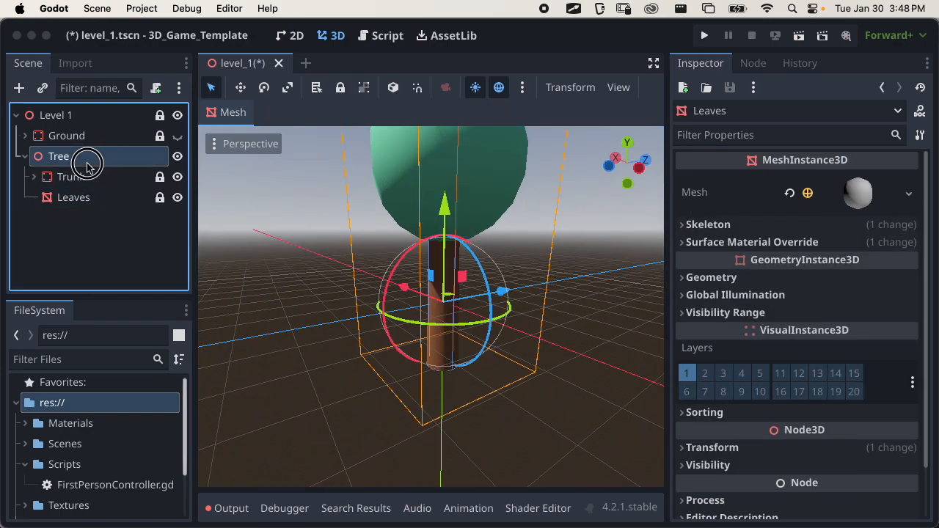
pyautogui.moveTo(444, 195); pyautogui.dragTo(447, 111)
pyautogui.moveTo(470, 265); pyautogui.dragTo(370, 332, button='middle')
pyautogui.scroll(-10, 374, 331)
pyautogui.moveTo(515, 290); pyautogui.dragTo(639, 314)
pyautogui.moveTo(554, 321); pyautogui.dragTo(346, 299, button='middle')
pyautogui.moveTo(510, 299); pyautogui.dragTo(565, 308)
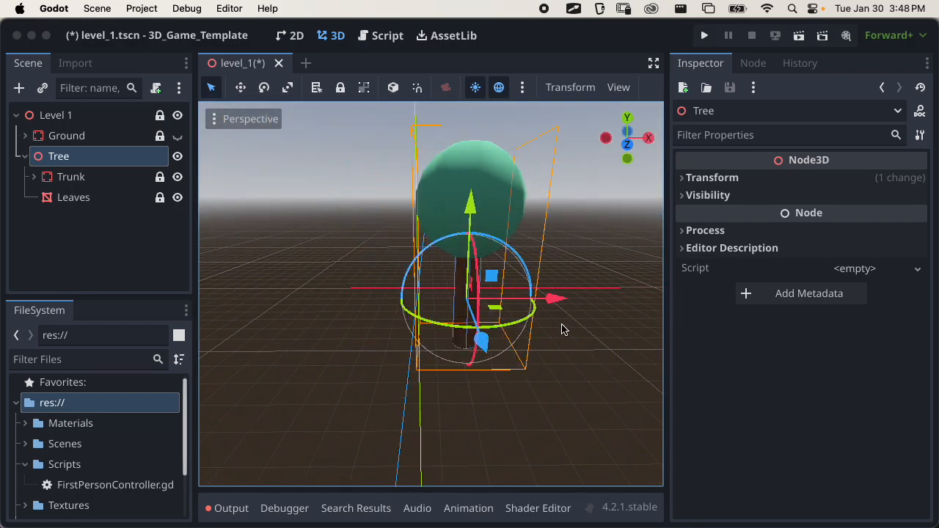
pyautogui.moveTo(562, 324); pyautogui.dragTo(507, 295, button='middle')
pyautogui.scroll(10, 428, 302)
pyautogui.scroll(-8, 400, 319)
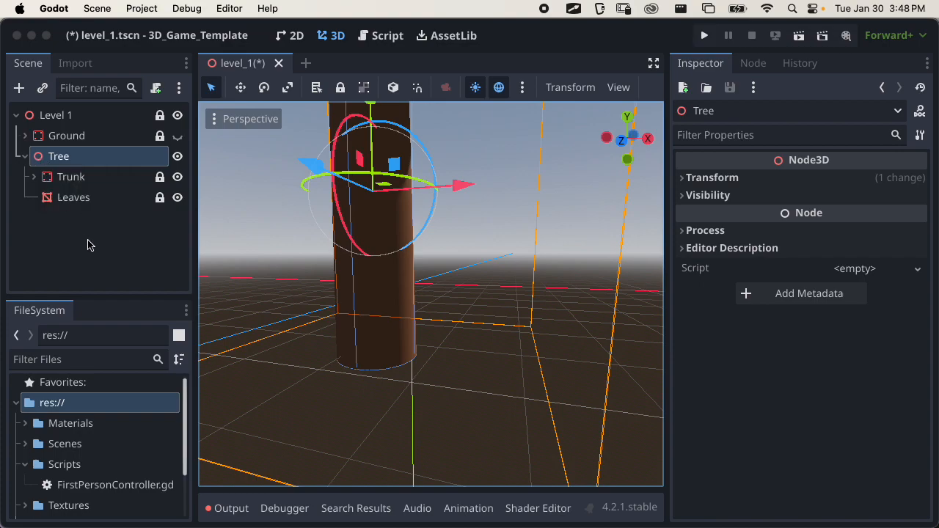
pyautogui.press('super+s')
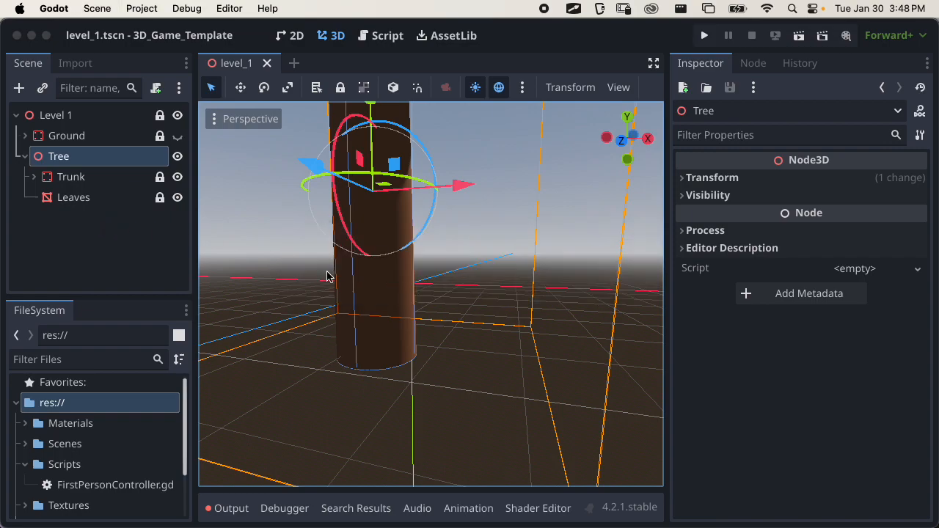
# Examine the cylinder mesh dimensions of the Trunk's MeshInstance3D
pyautogui.scroll(-10, 325, 274)
pyautogui.moveTo(348, 283); pyautogui.dragTo(453, 341, button='middle')
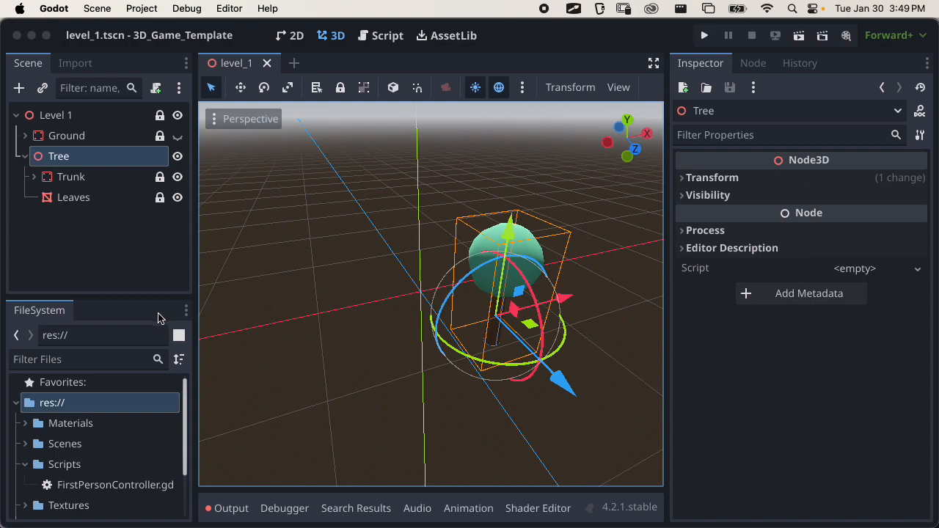
pyautogui.click(35, 178)
pyautogui.doubleClick(73, 198)
pyautogui.scroll(-2, 357, 262)
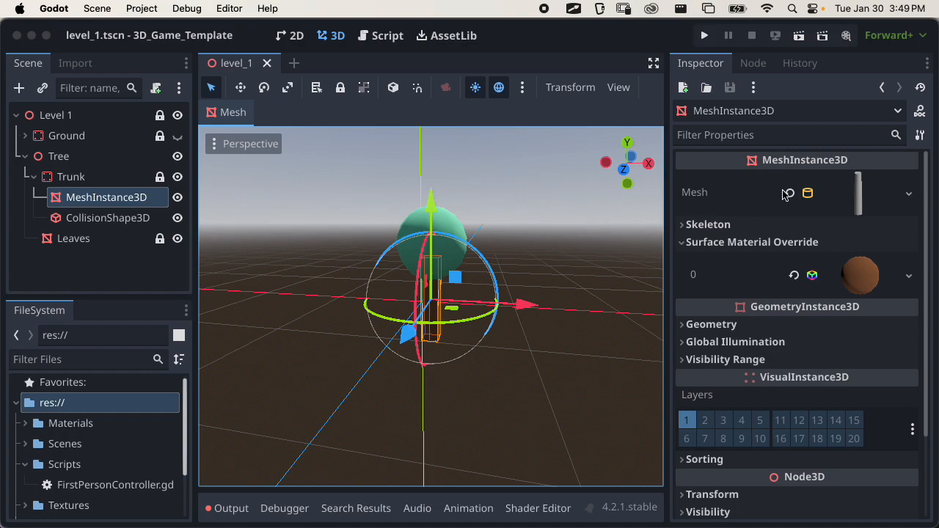
pyautogui.click(867, 195)
pyautogui.scroll(-3, 854, 250)
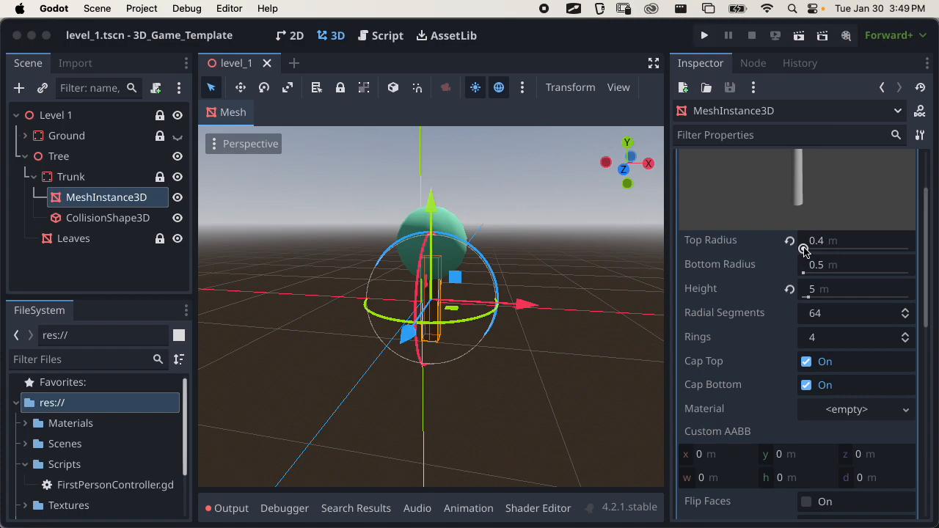
pyautogui.scroll(3, 759, 252)
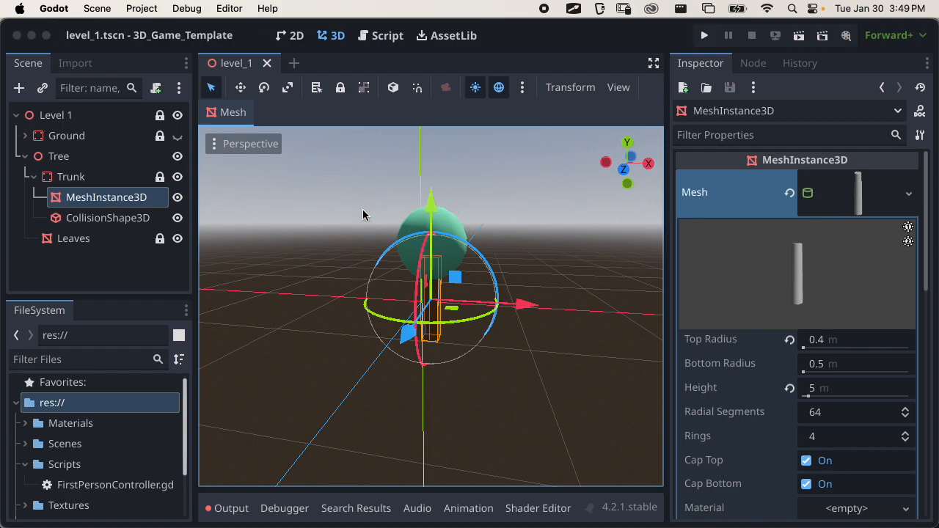
# Make the Ground visible again and raise the Tree node slightly so the trunk stands on the ground
pyautogui.click(178, 136)
pyautogui.click(103, 156)
pyautogui.moveTo(434, 198); pyautogui.dragTo(436, 187)
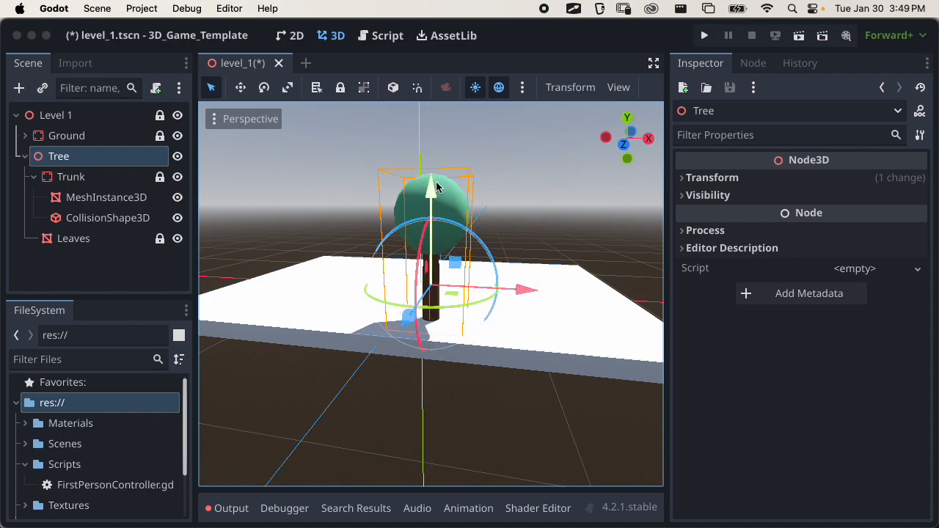